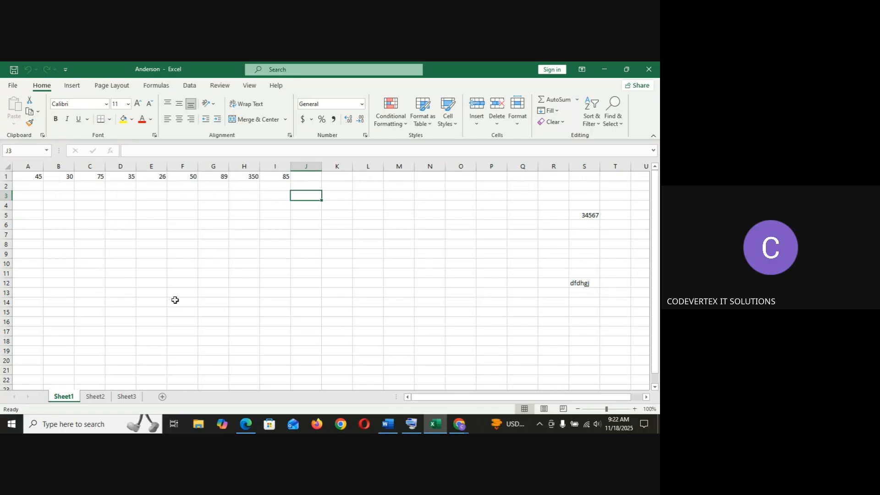
drag(182, 302, 245, 341)
click(380, 379)
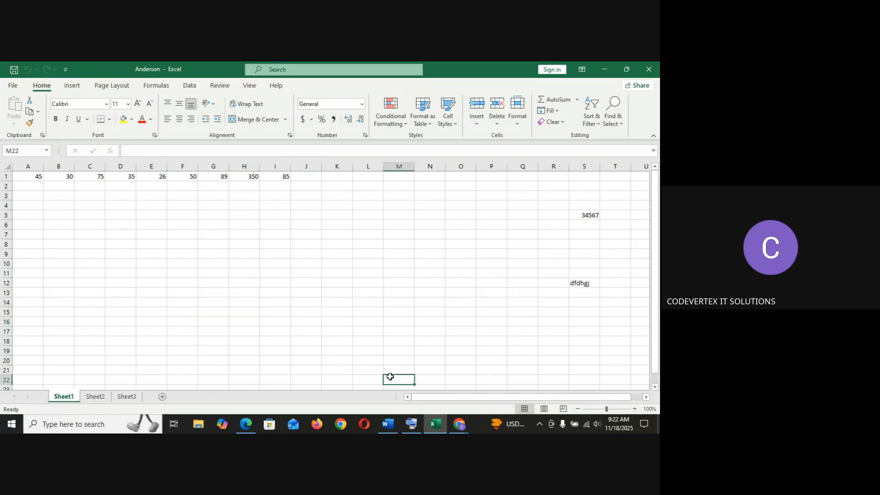
mouse_move(456, 427)
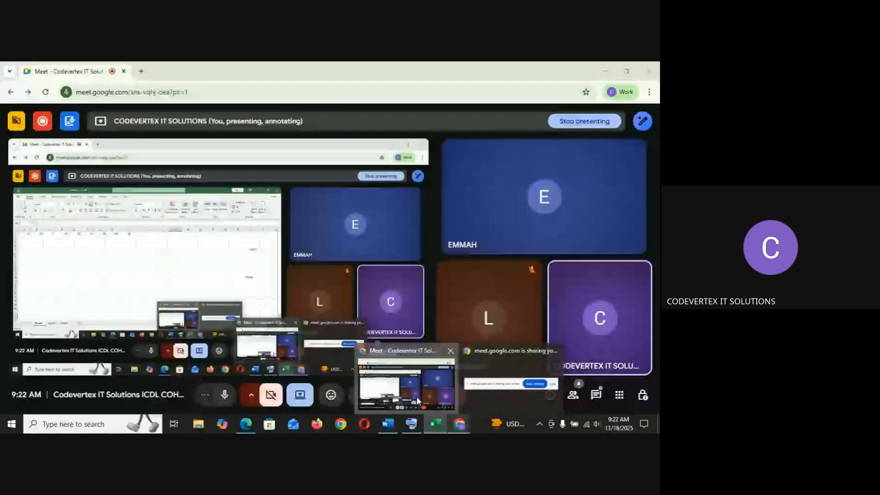
click(417, 401)
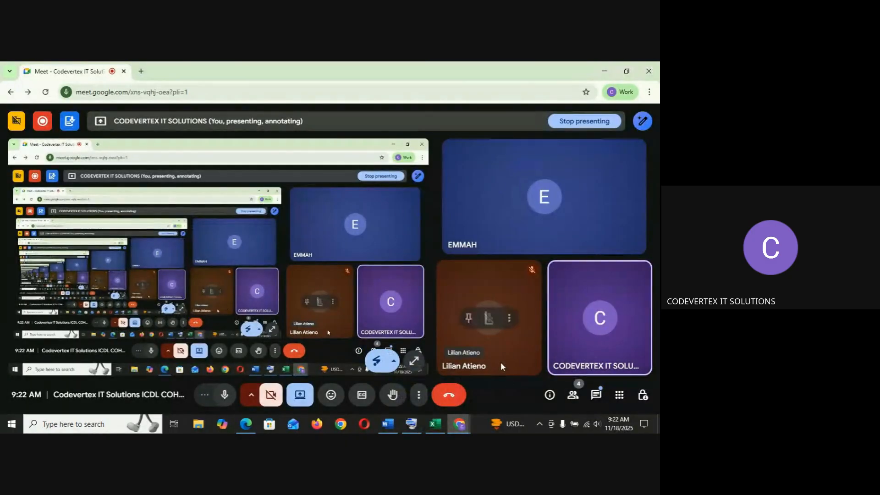
click(443, 430)
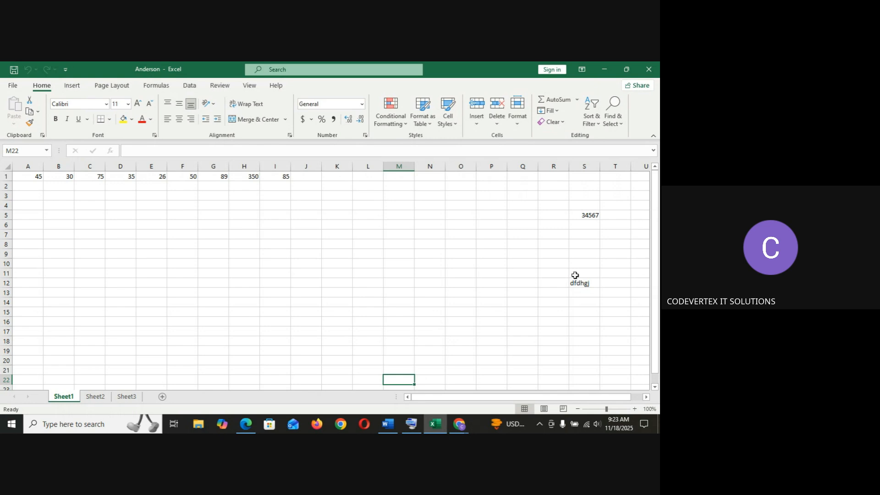
click(655, 379)
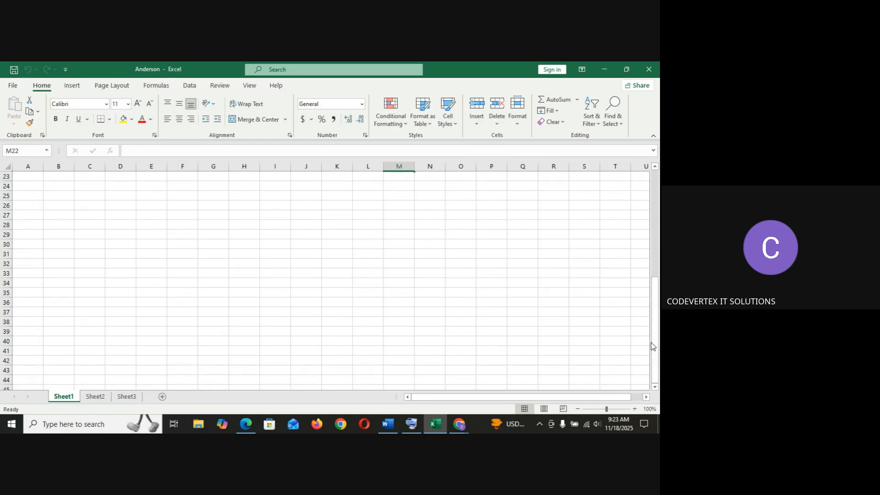
click(656, 242)
scroll(657, 242, up, 1)
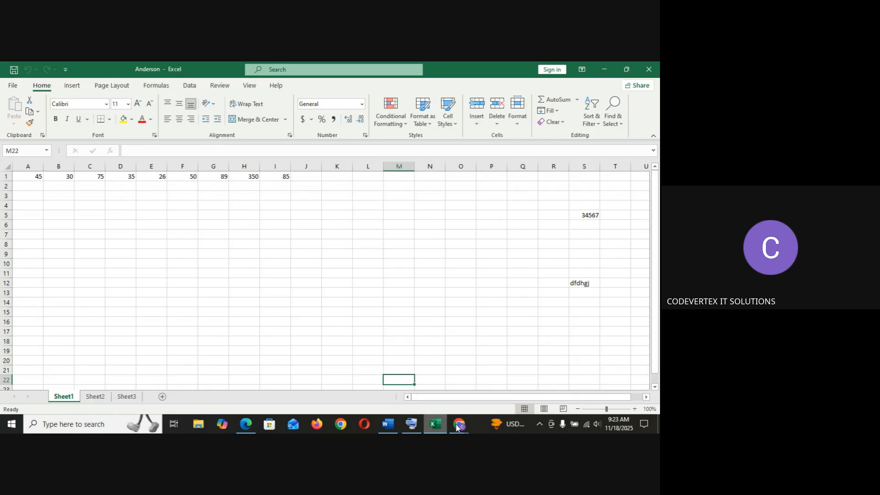
mouse_move(458, 426)
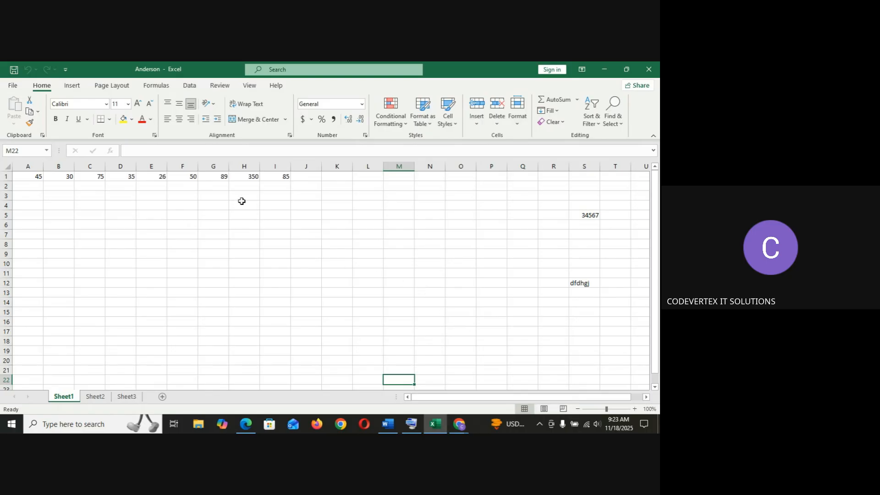
Inspect the formulas behind the values in cells H1 and I1 of Sheet1.
click(245, 177)
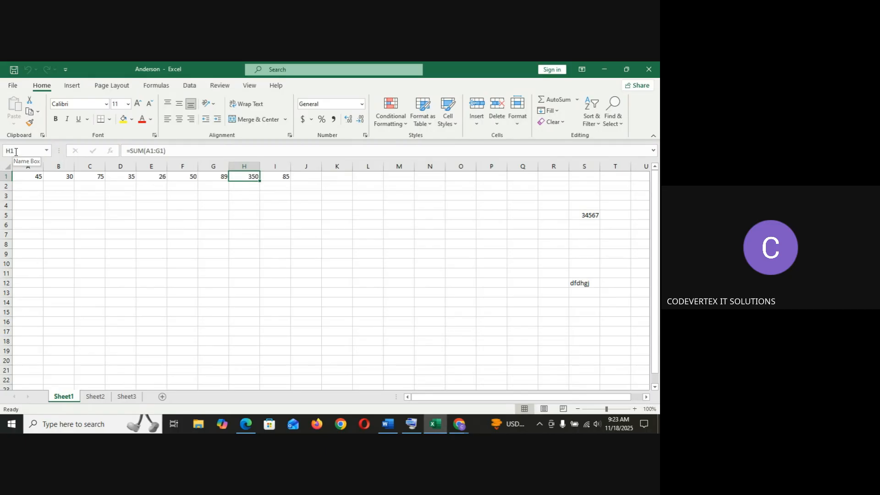
click(217, 177)
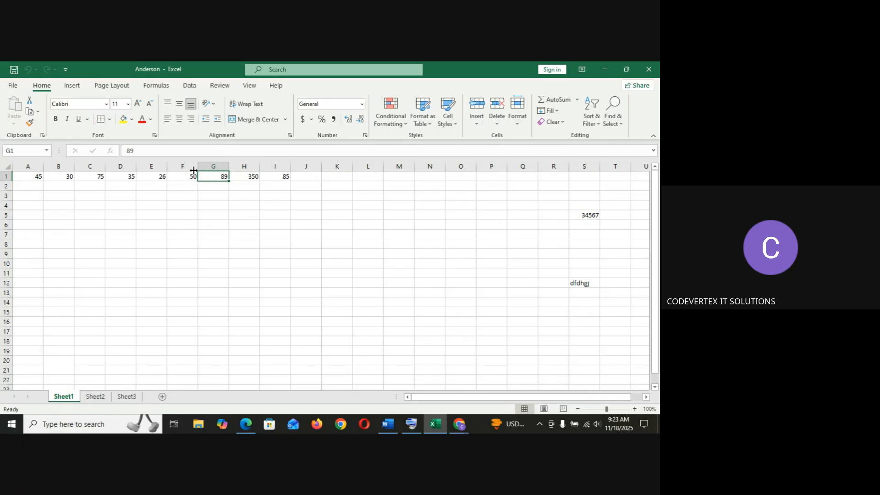
click(246, 176)
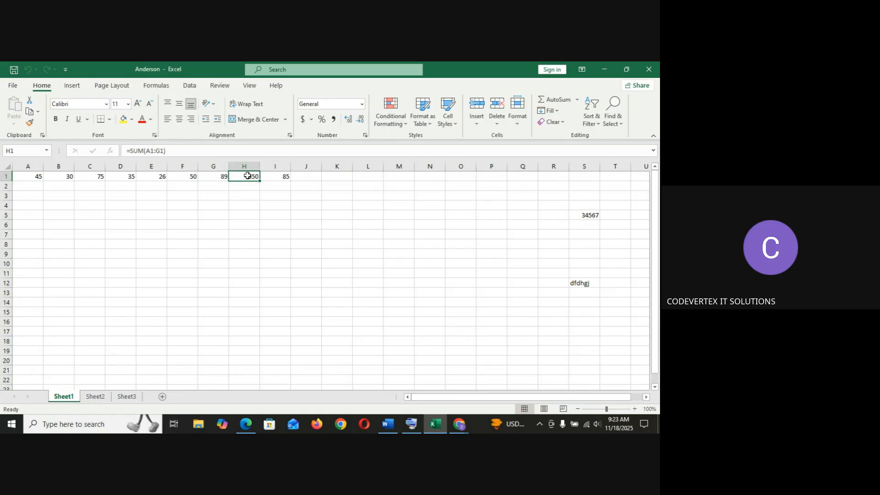
click(283, 181)
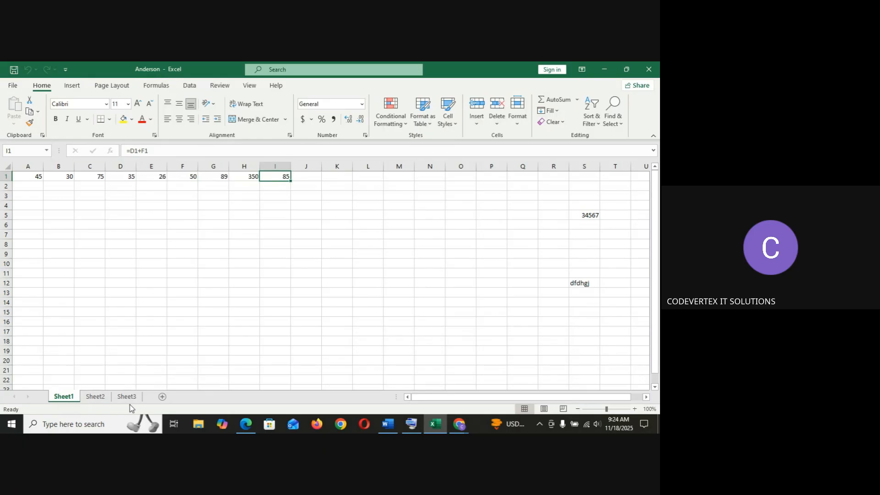
Insert a new worksheet, then delete it again.
click(162, 397)
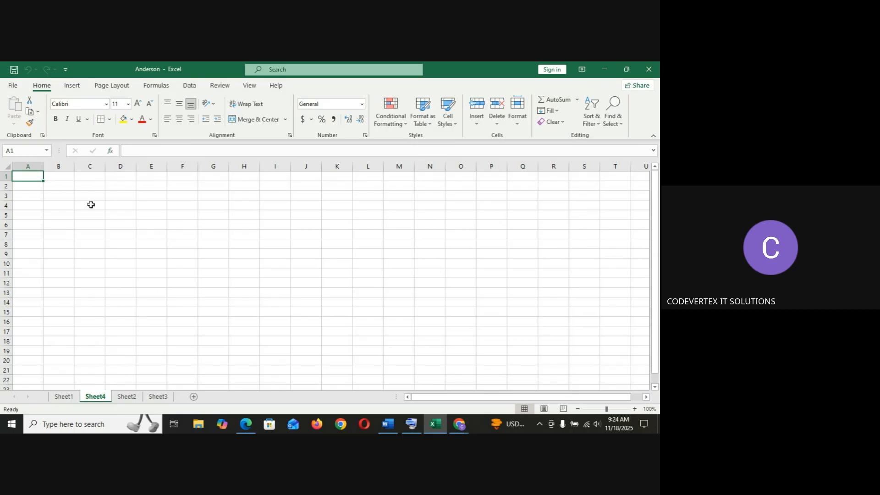
right_click(100, 402)
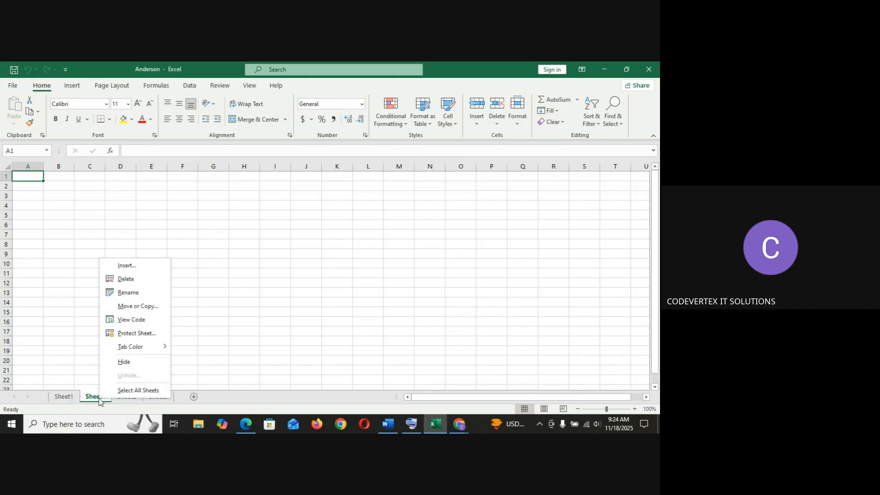
click(132, 279)
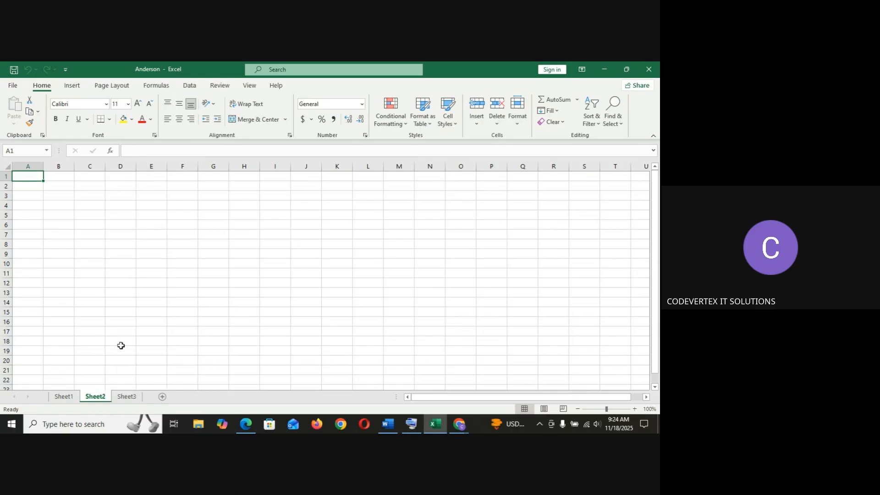
Return to Sheet1, re-examine the row 1 formulas, select B1:F1, and close the Help pane.
click(161, 285)
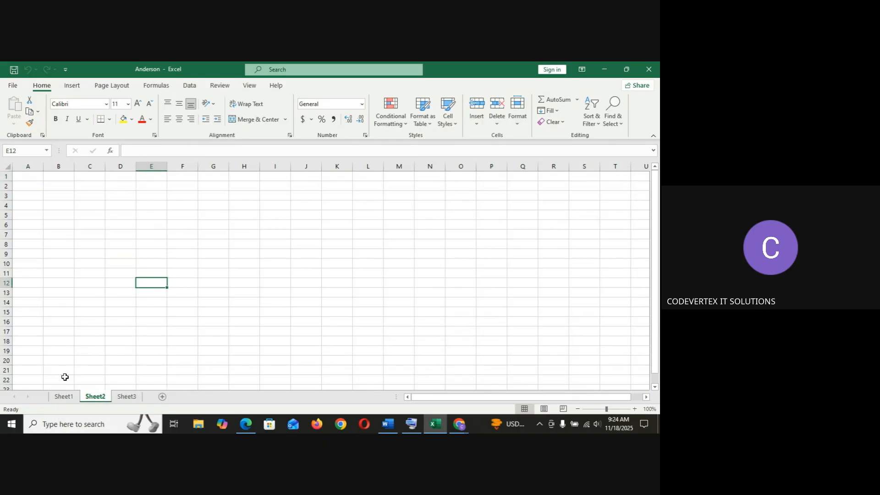
click(65, 397)
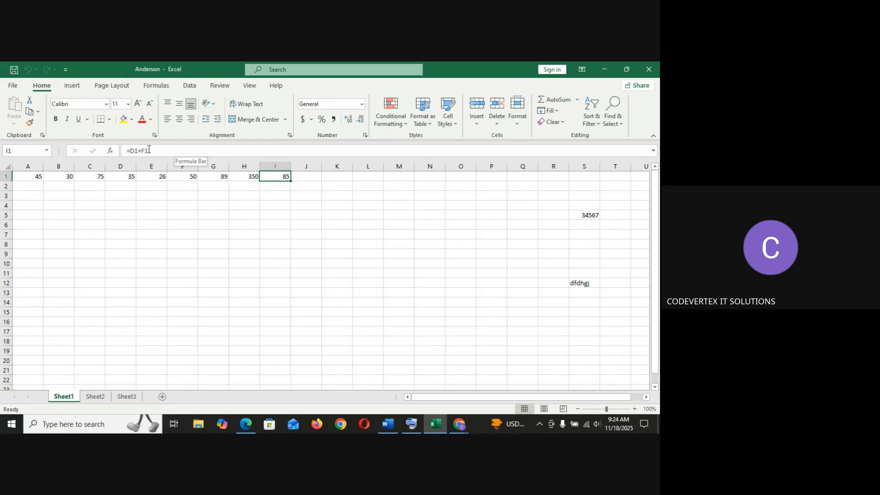
click(246, 178)
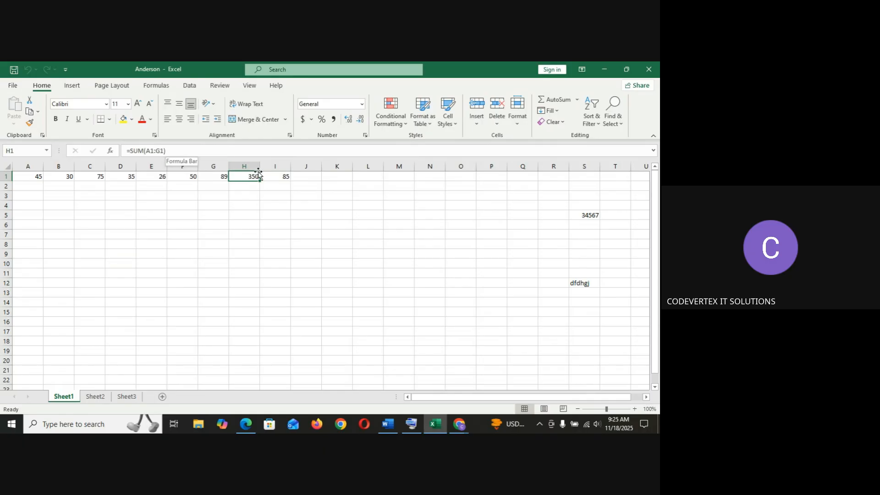
click(265, 174)
click(245, 177)
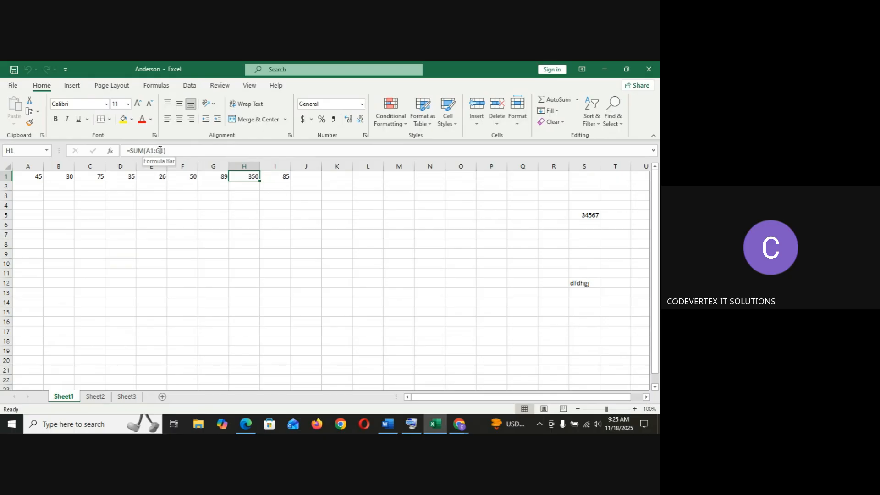
click(62, 176)
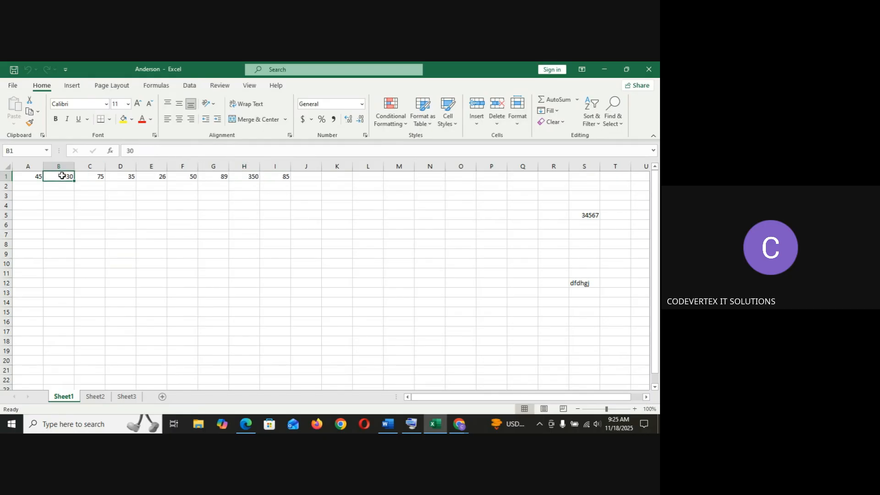
drag(62, 176, 189, 176)
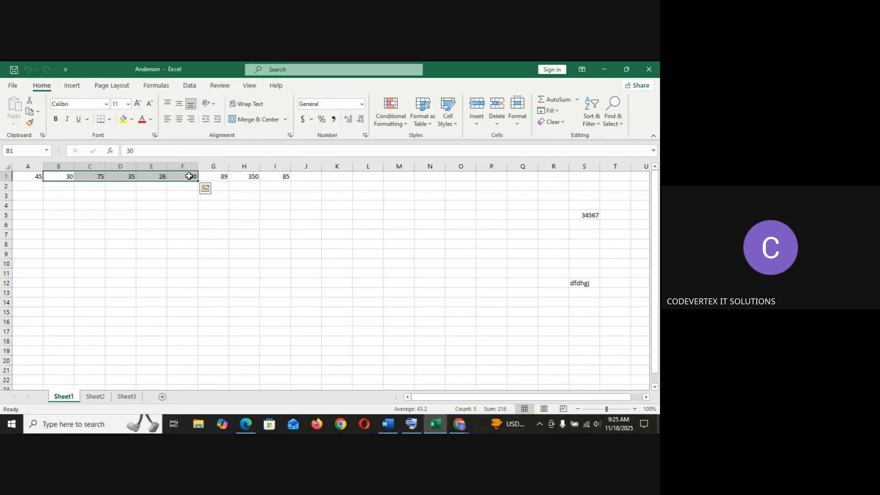
click(160, 226)
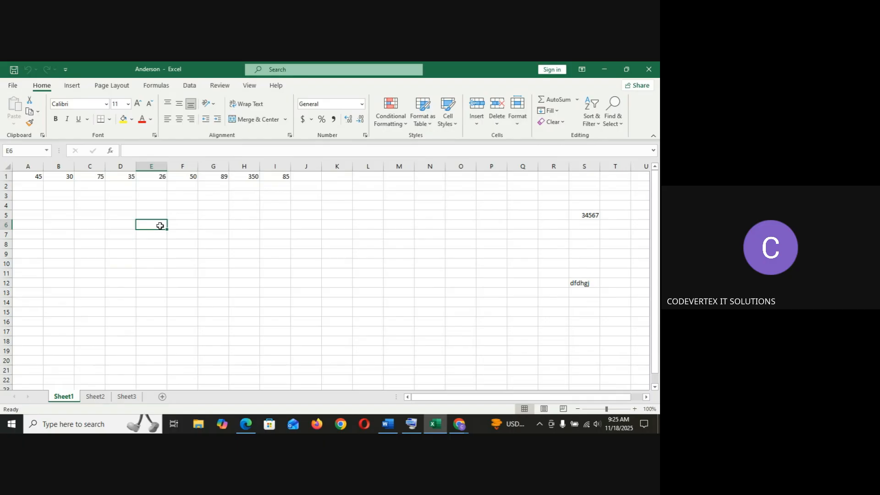
click(235, 234)
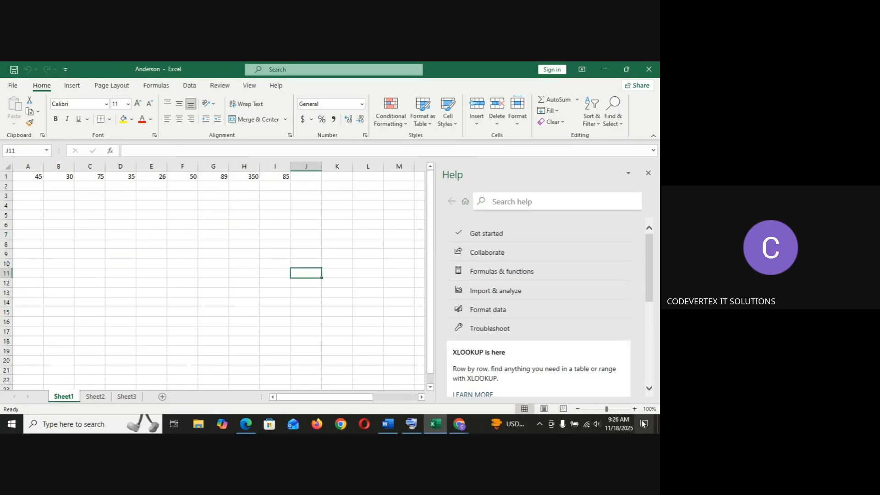
click(648, 173)
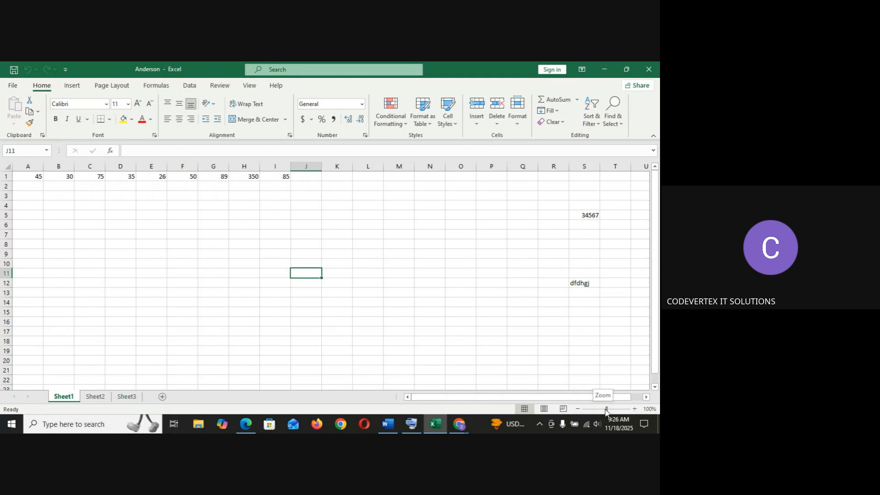
Zoom the worksheet in step by step to 210%.
click(634, 409)
click(635, 409)
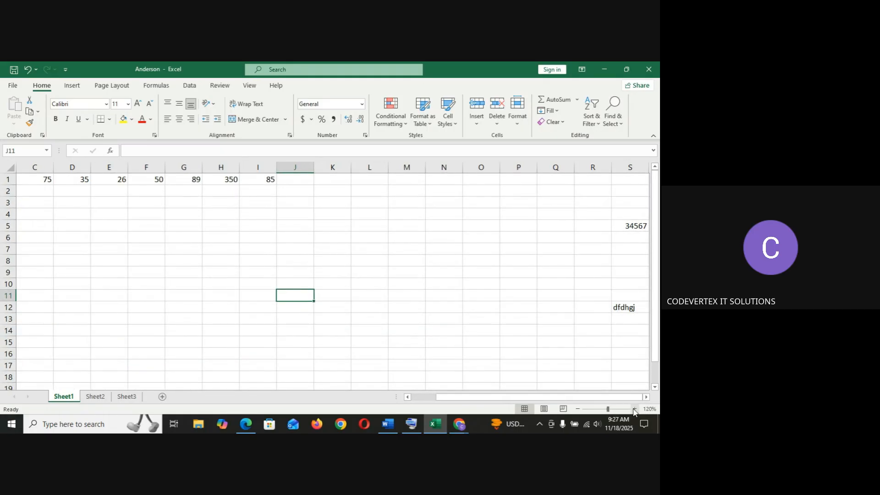
click(634, 409)
click(634, 409)
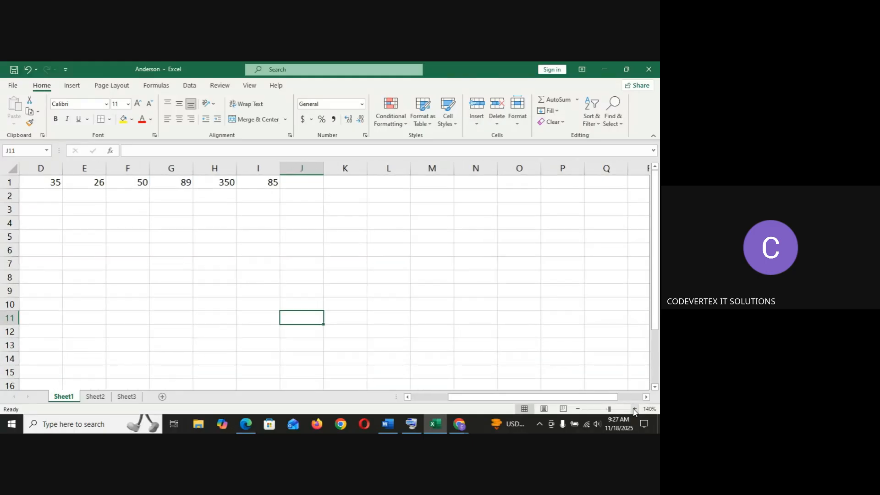
click(635, 409)
click(634, 409)
click(634, 409)
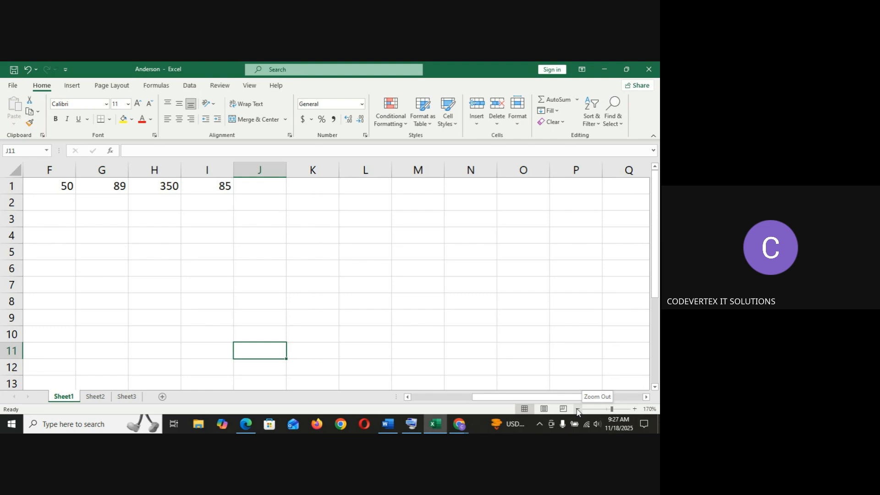
click(635, 408)
click(635, 409)
click(635, 409)
click(635, 409)
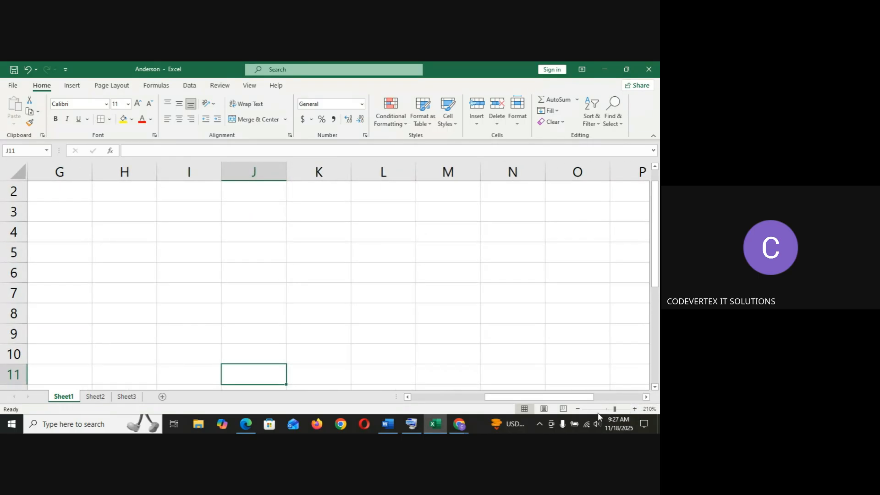
Zoom the worksheet back out to 100%.
click(578, 409)
click(579, 409)
click(578, 409)
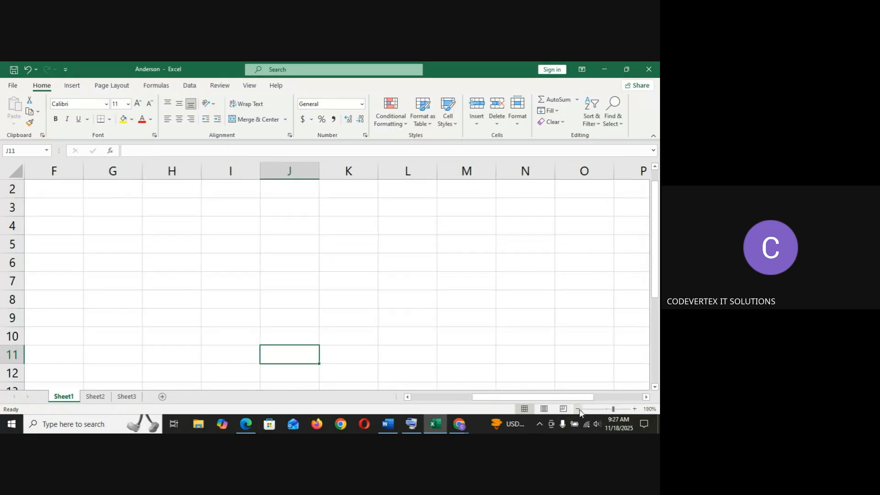
click(579, 409)
click(579, 409)
click(579, 409)
click(579, 409)
click(579, 409)
click(579, 409)
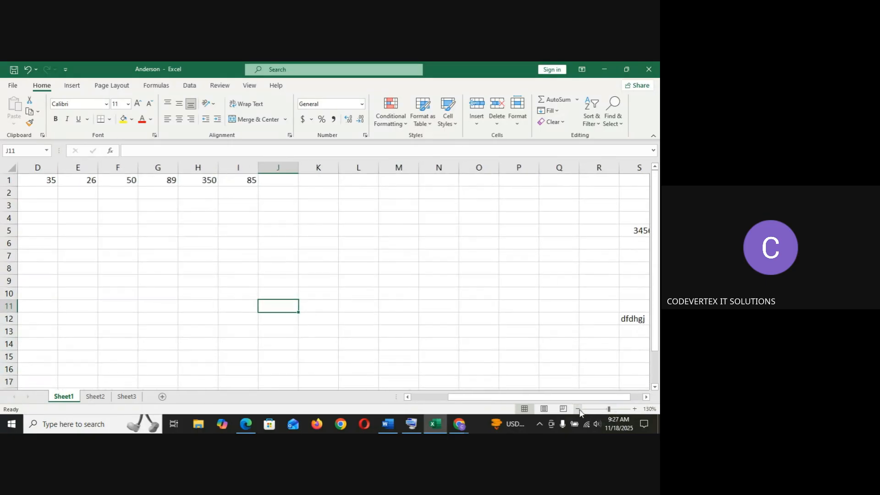
click(578, 409)
click(579, 409)
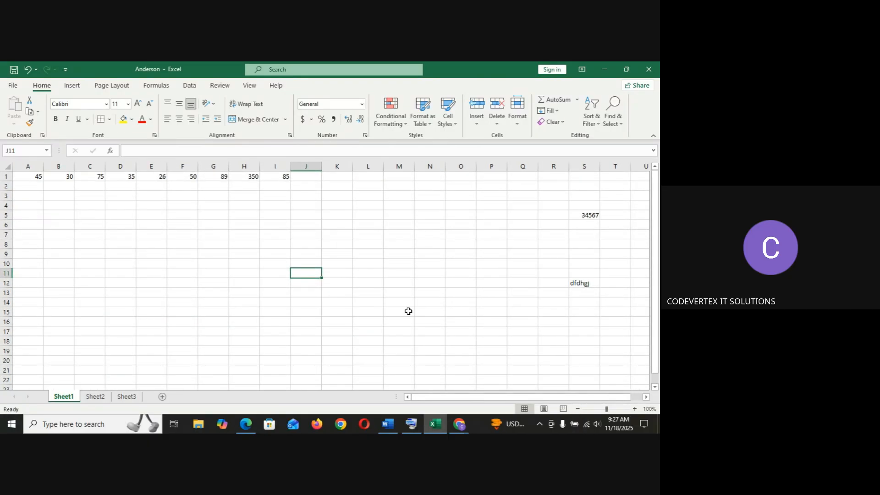
Set a custom zoom magnification of 85%, then zoom back in to 100%.
click(264, 218)
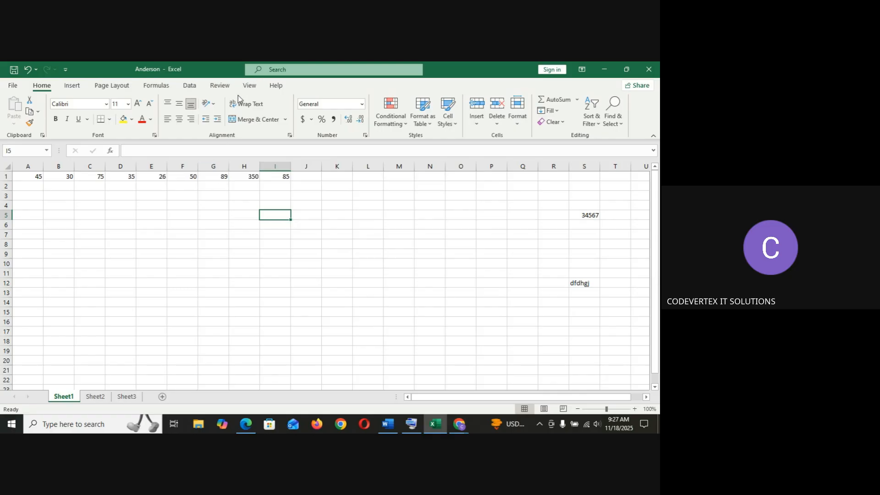
click(250, 86)
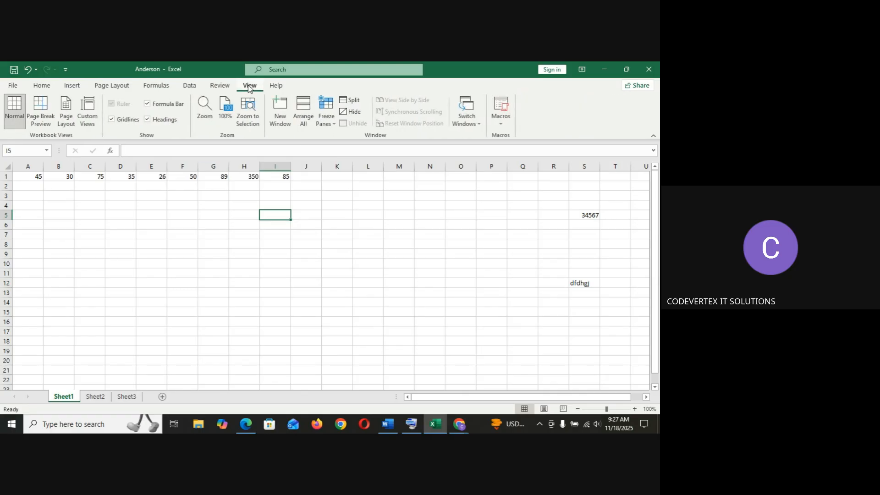
click(207, 120)
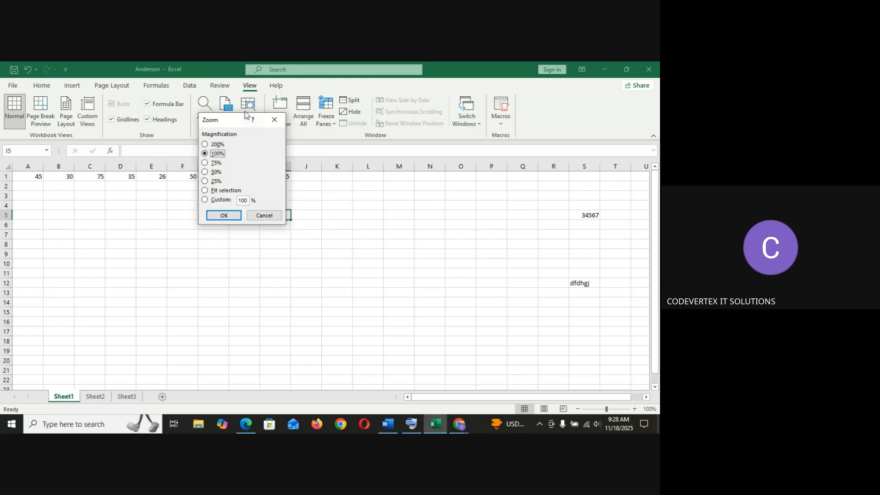
click(247, 200)
text(185)
key(BackSpace)
key(BackSpace)
key(BackSpace)
text(85)
click(223, 215)
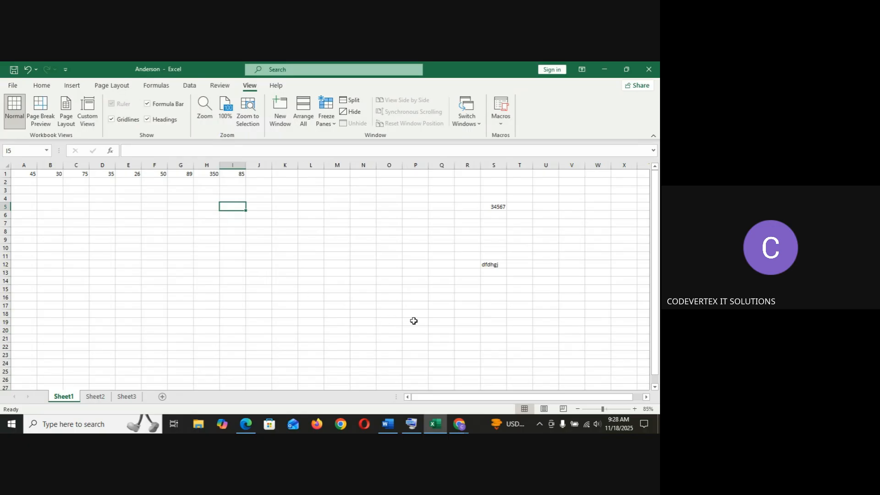
click(635, 409)
click(635, 409)
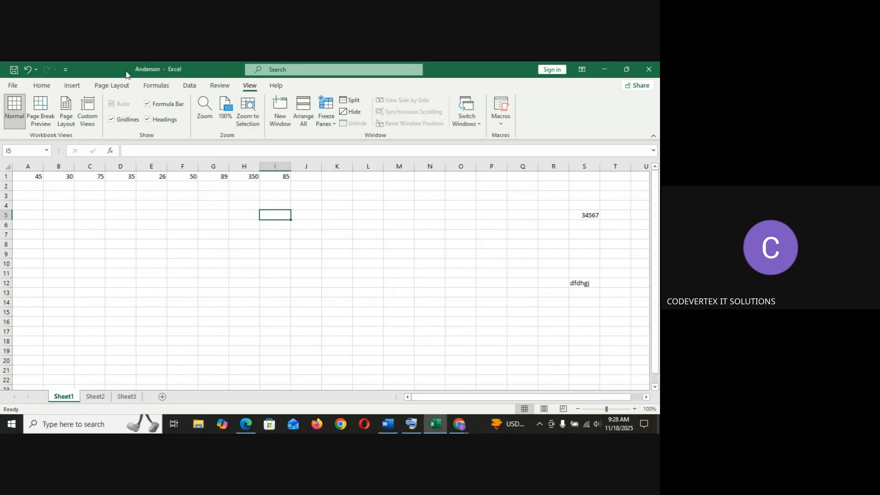
click(42, 85)
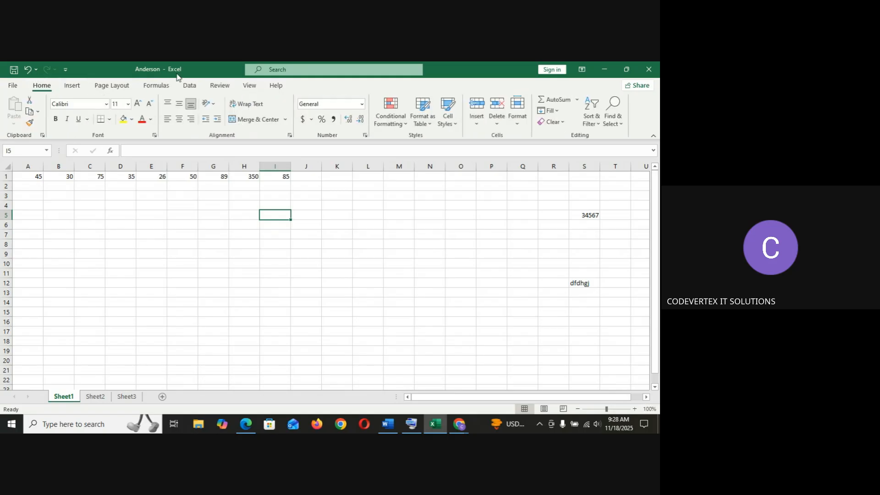
click(250, 85)
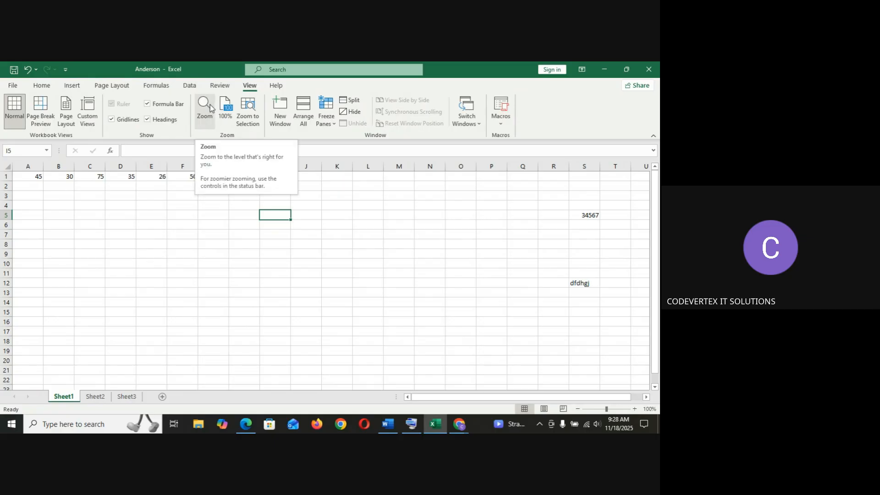
click(41, 86)
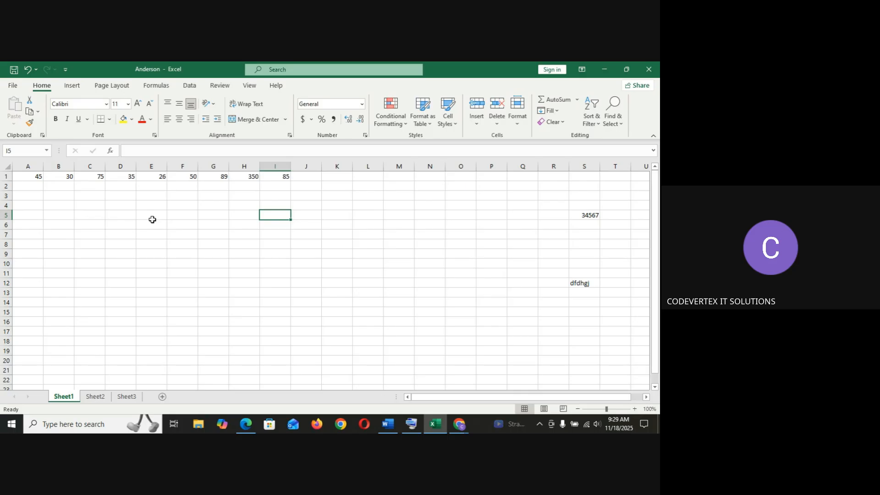
Move the active cell down the worksheet step by step and back up to cell G1.
key(Down)
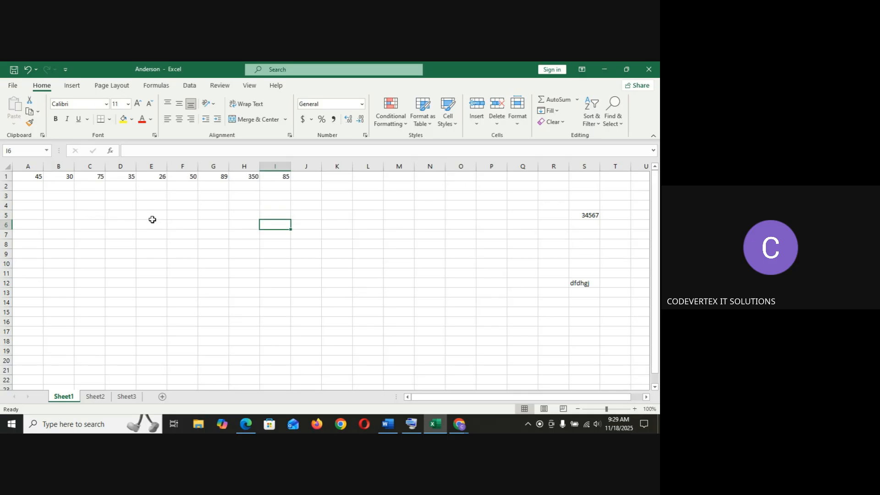
key(Down)
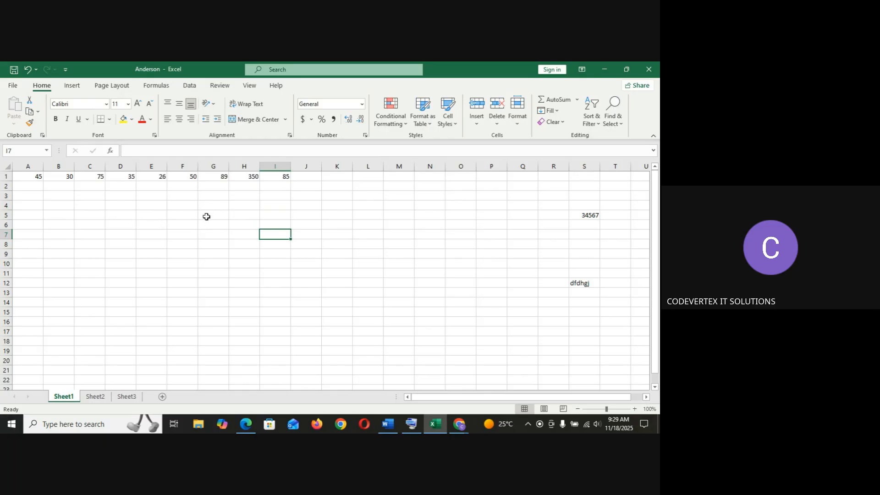
click(213, 177)
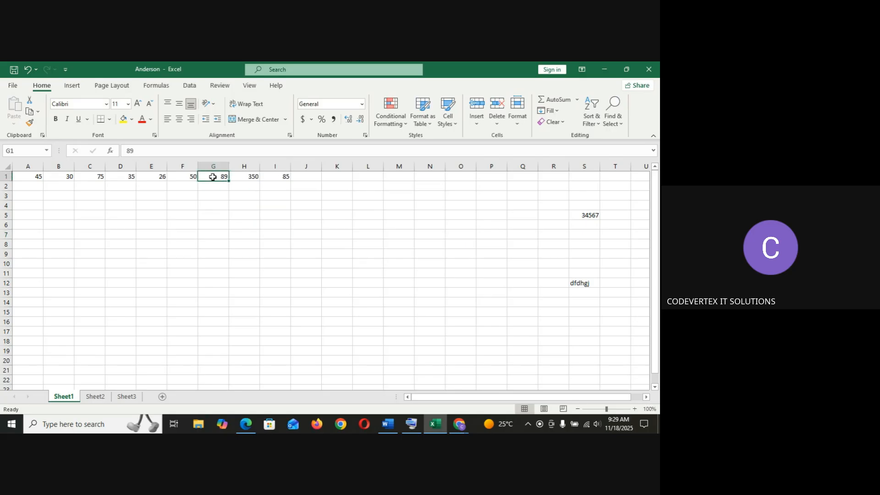
key(Down)
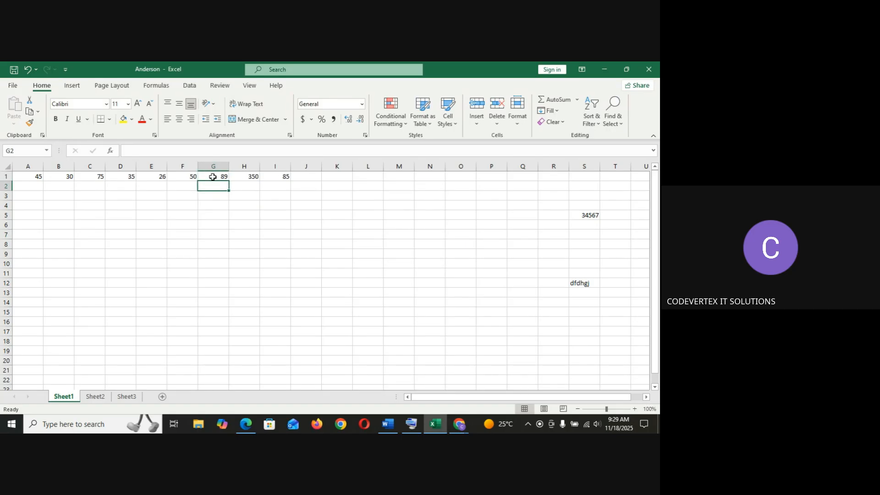
key(Down)
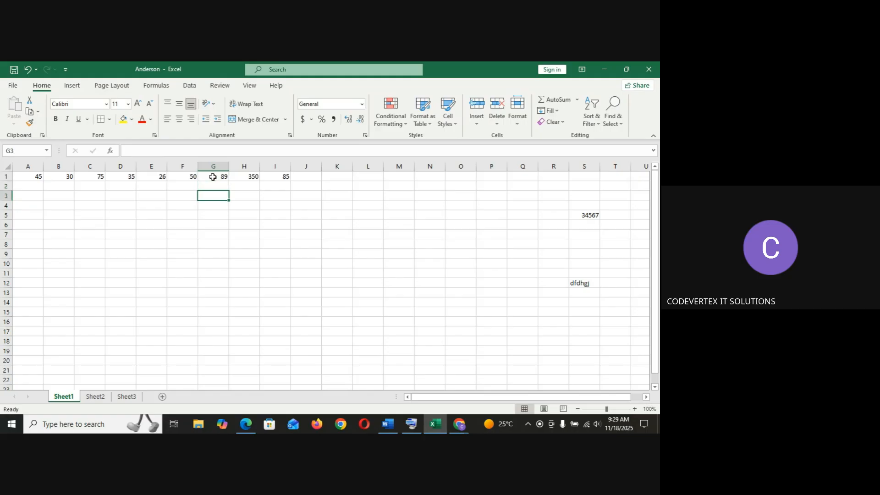
key(Down)
key(Down)
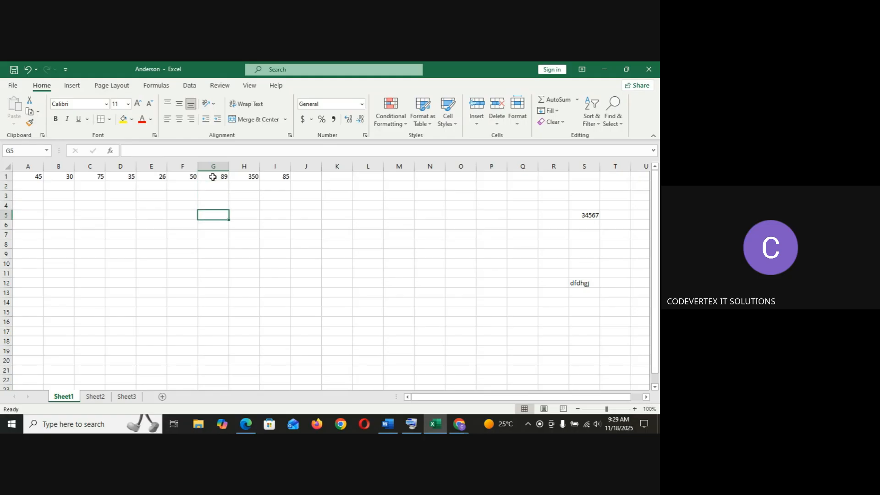
key(Up)
key(Up)
key(Up)
key(Up)
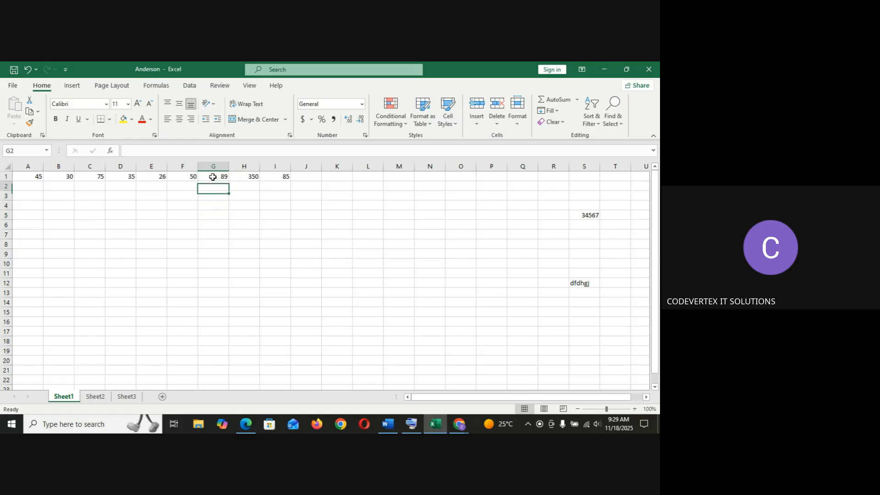
Enter the value 56 in cell J1, next to the row 1 figures.
click(278, 177)
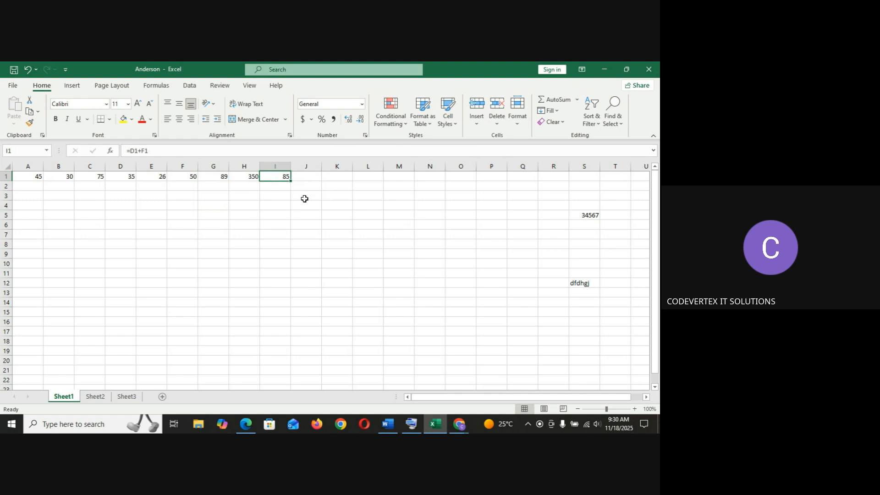
key(Right)
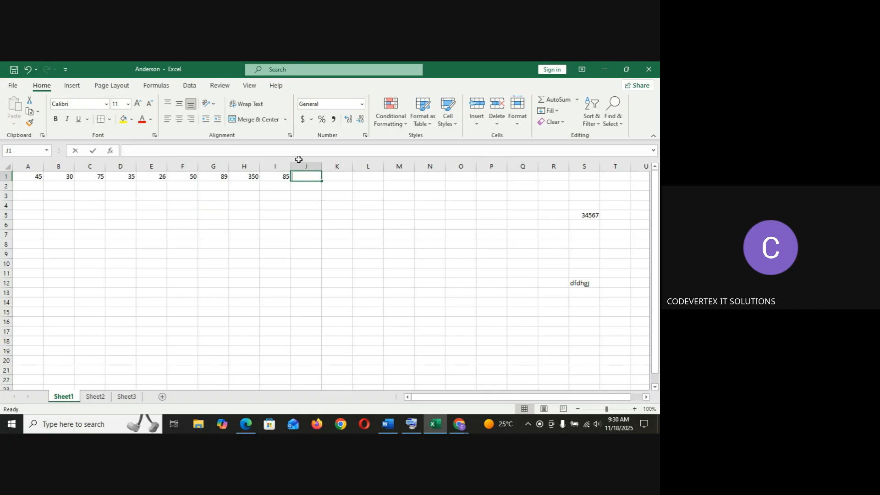
text(56)
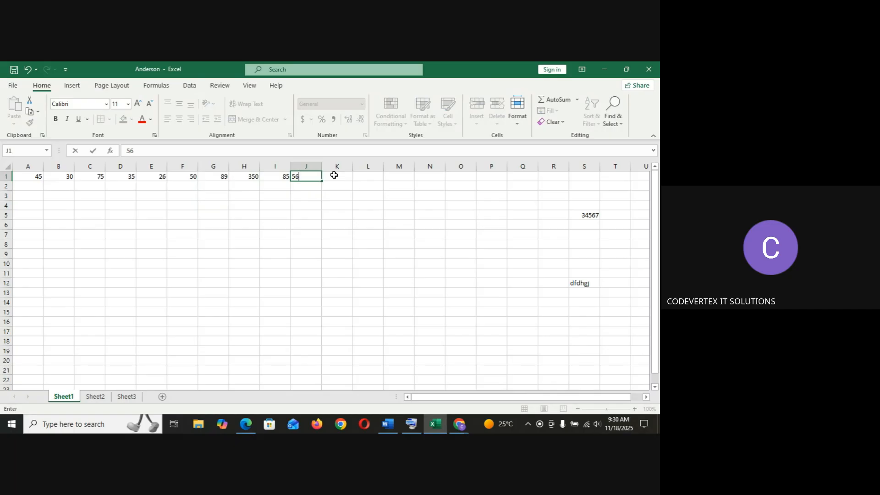
key(Tab)
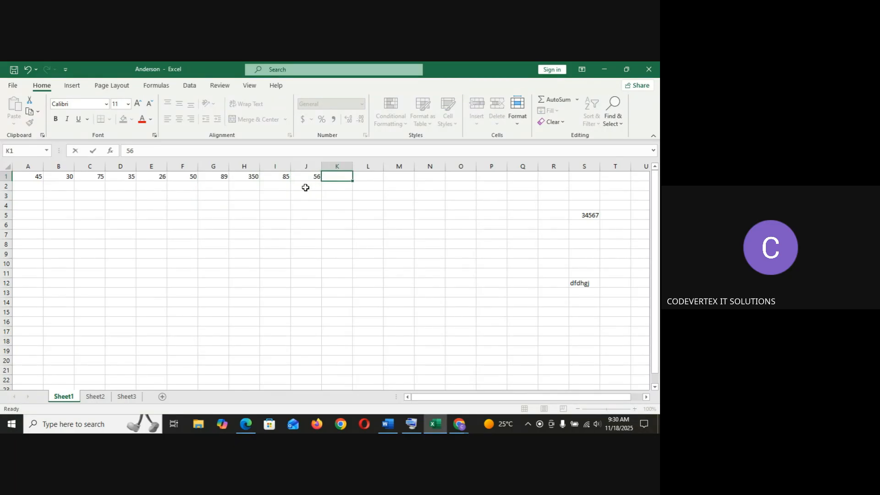
Move the active cell around row 1 and nearby cells, then jump back to cell A1.
click(310, 177)
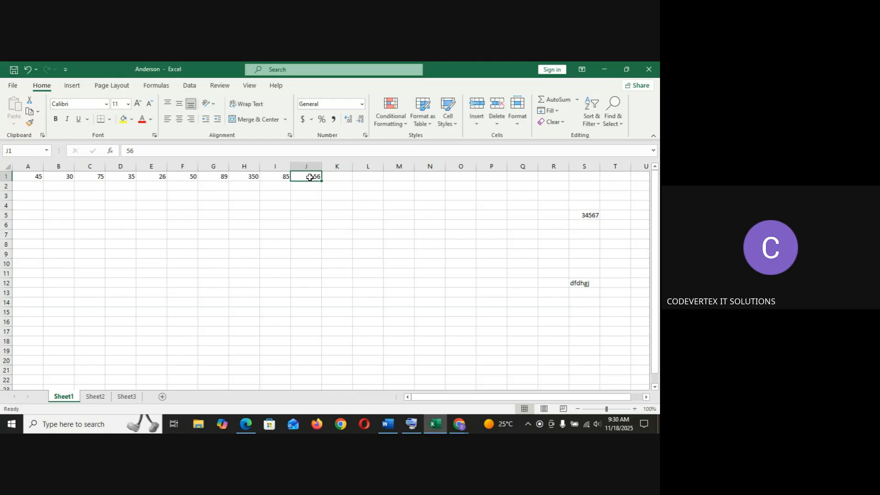
key(Return)
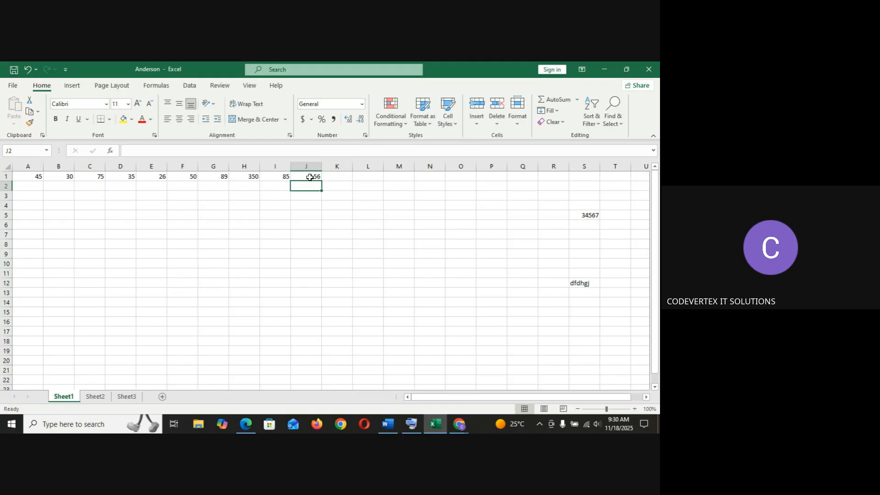
key(Down)
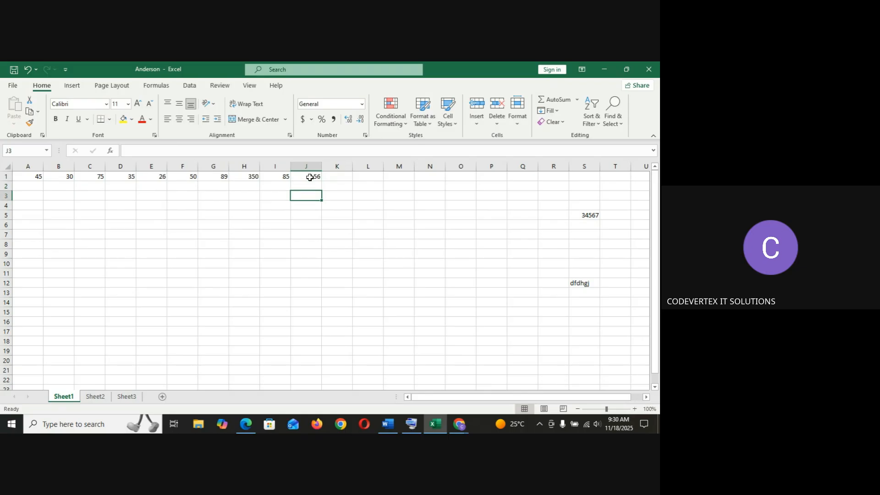
key(Up)
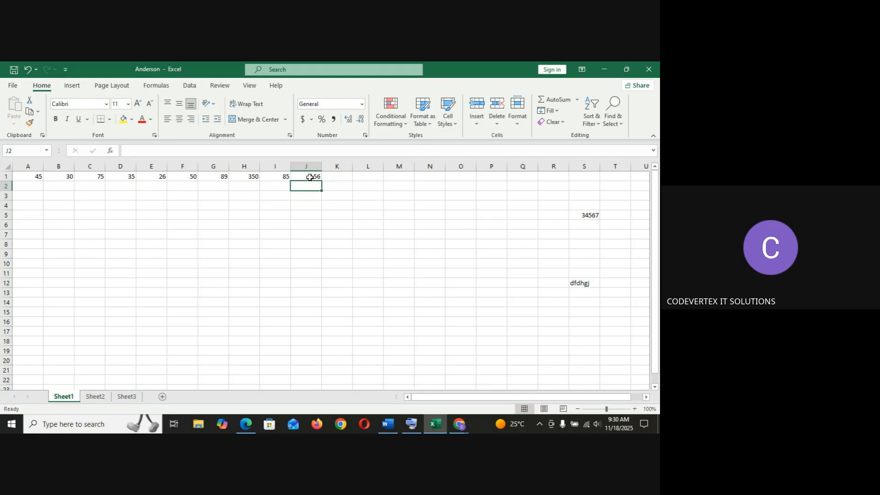
key(Up)
key(Left)
key(Left)
key(Left)
key(Left)
key(Left)
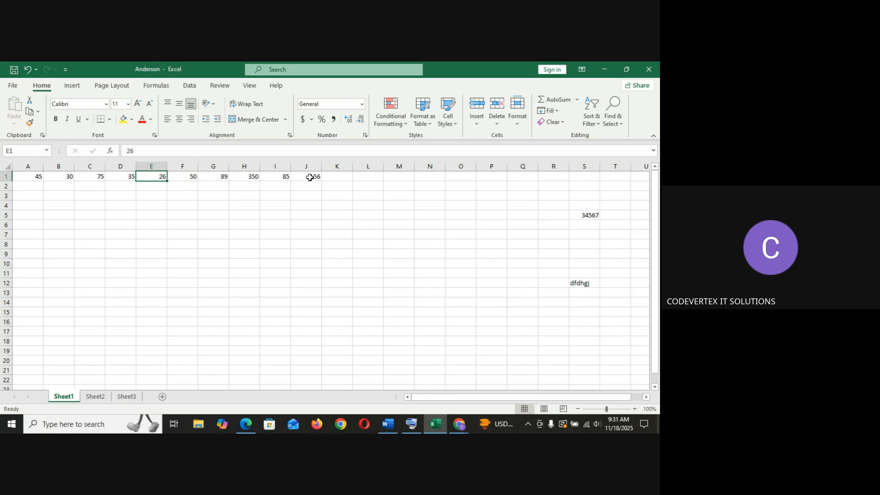
click(310, 177)
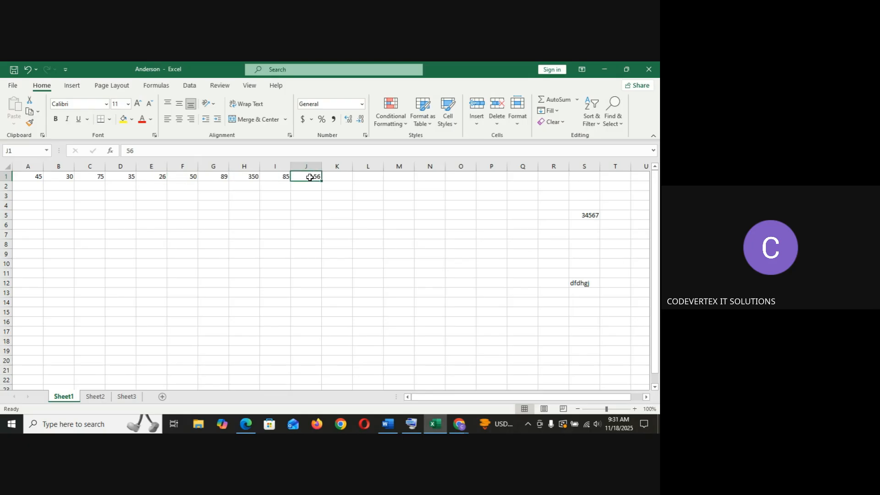
click(282, 178)
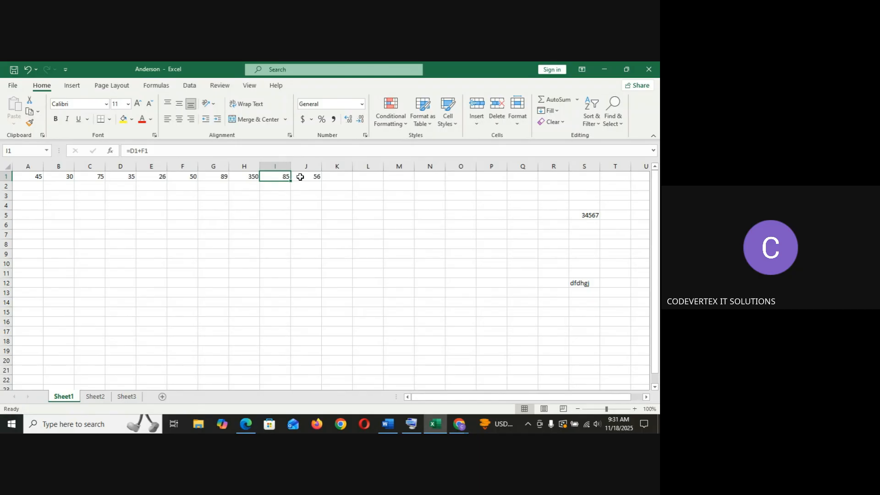
click(300, 177)
key(Right)
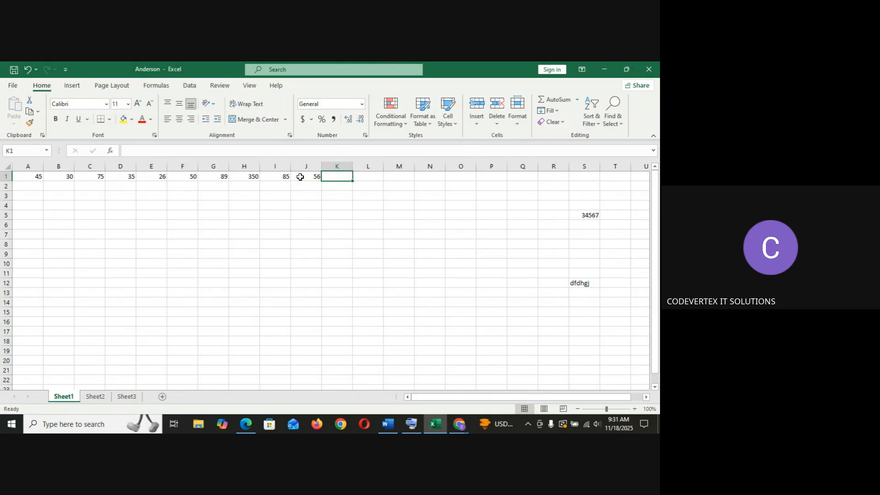
click(341, 245)
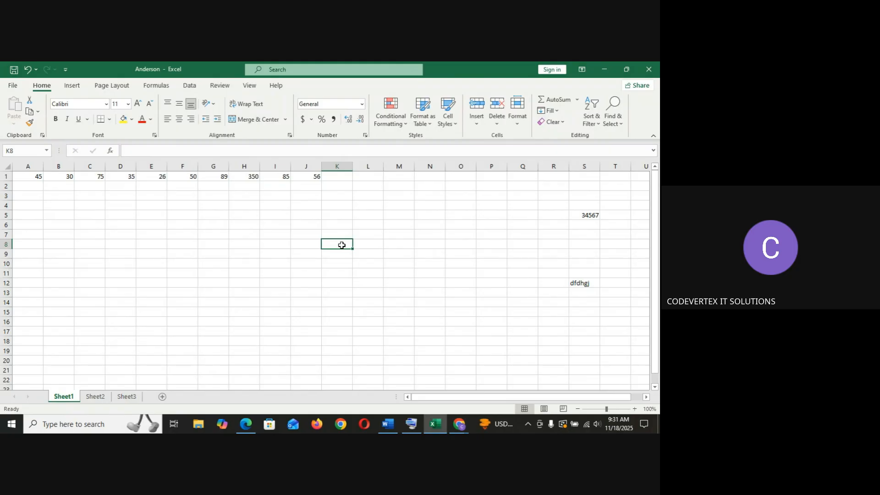
key(ctrl+Home)
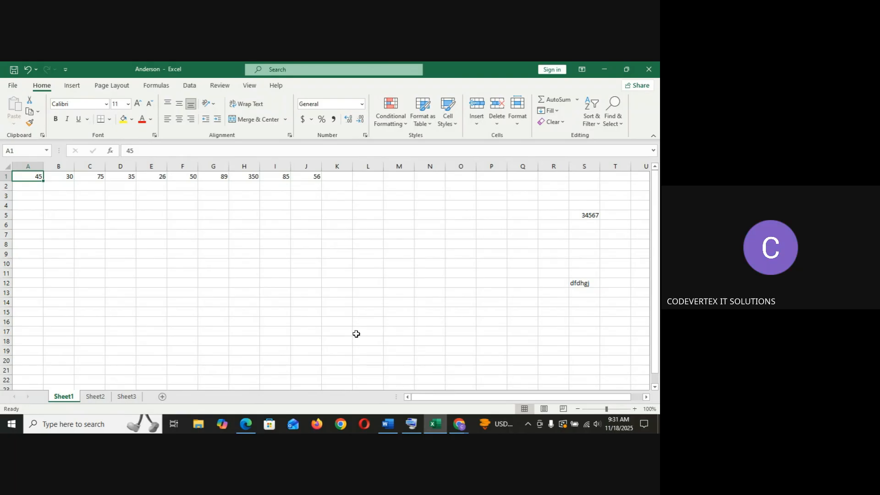
mouse_move(449, 425)
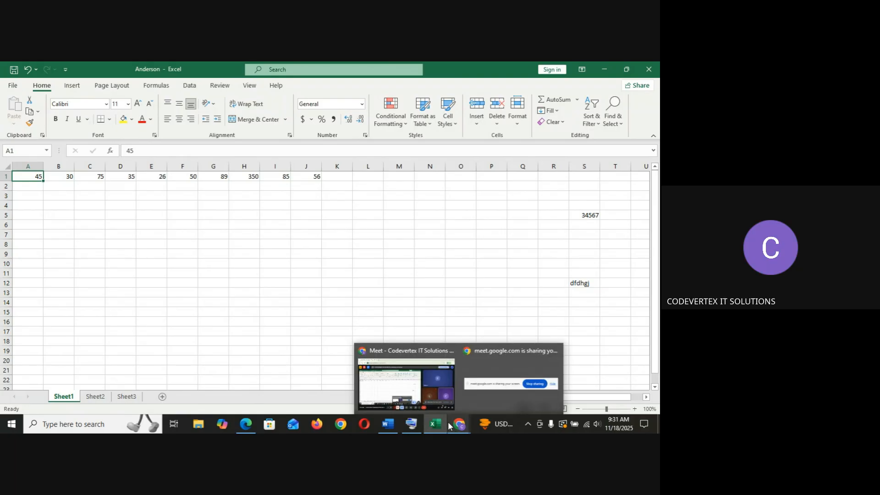
click(411, 389)
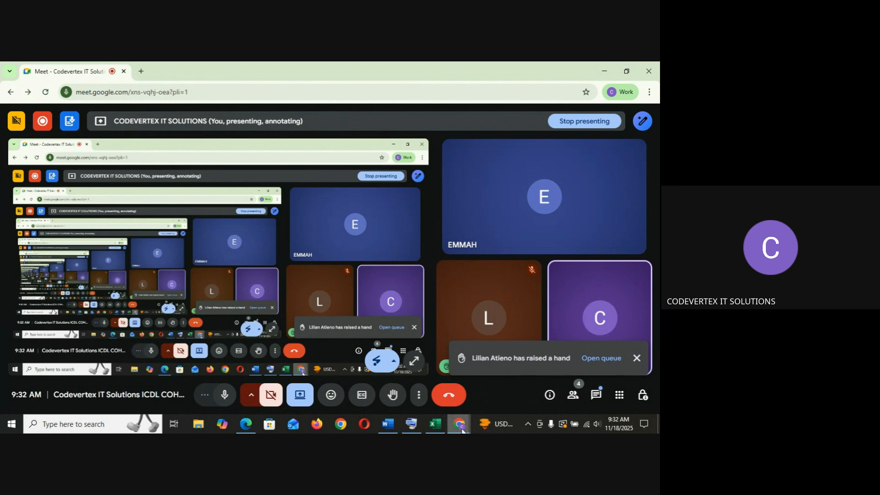
click(434, 427)
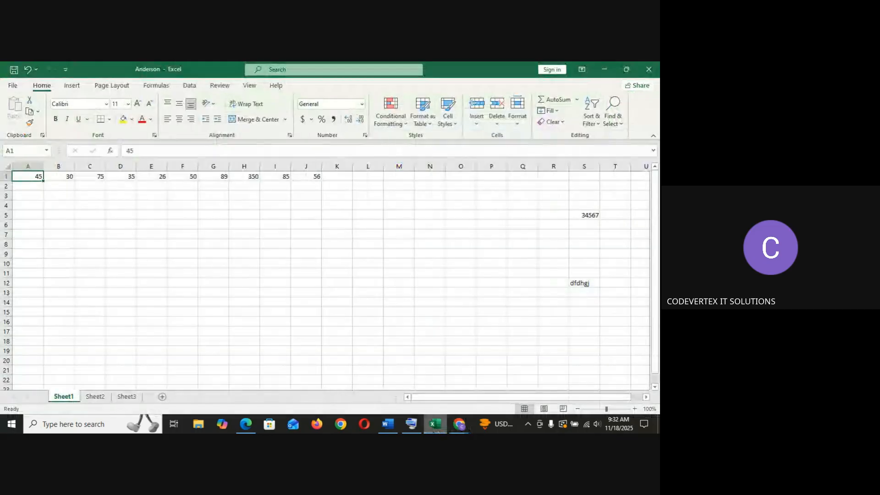
Jump repeatedly between cell A1 and the last used cell of the worksheet, S12.
click(340, 297)
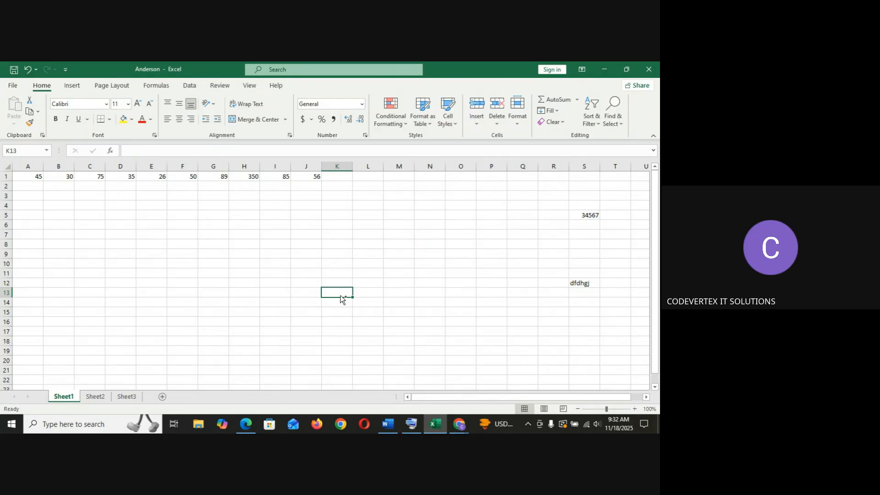
key(ctrl+Home)
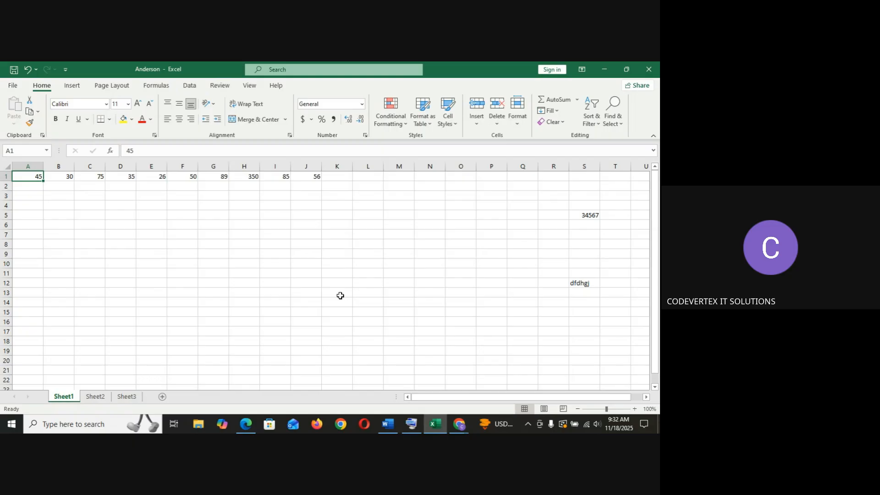
key(ctrl+End)
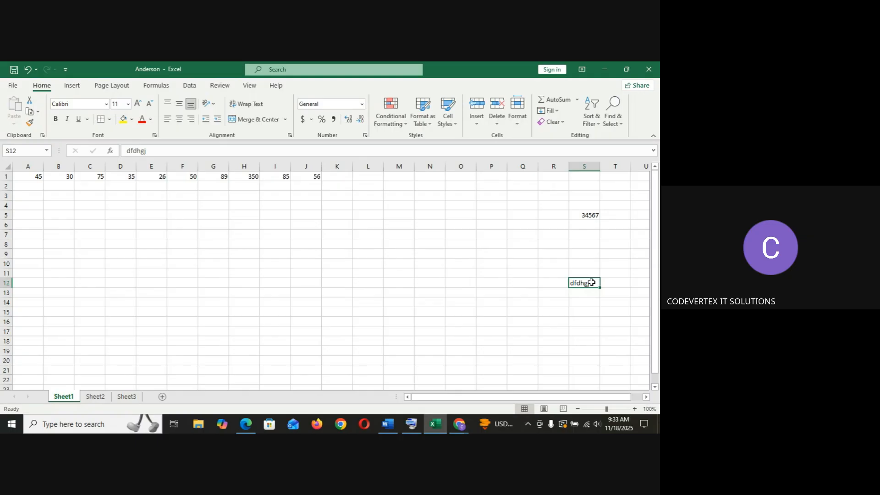
click(316, 178)
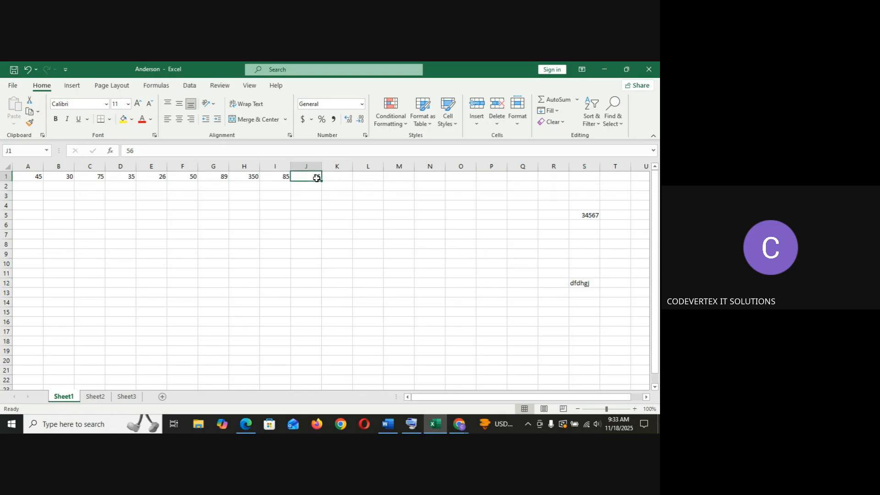
click(580, 284)
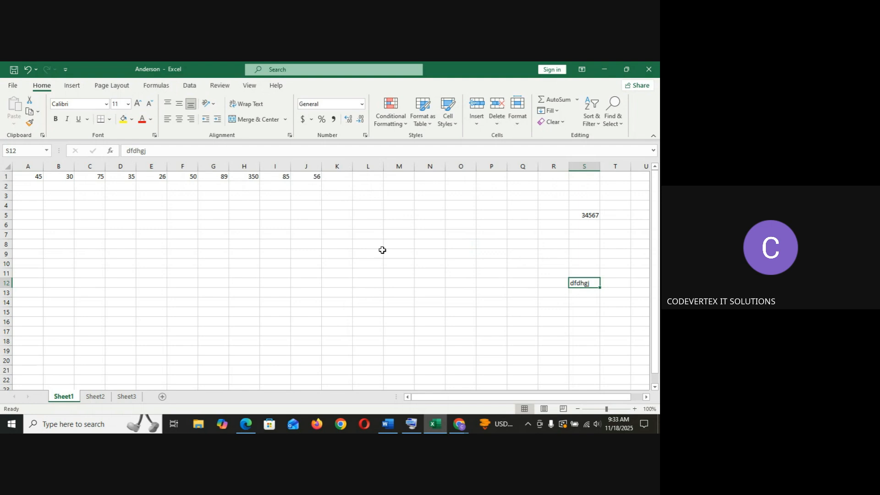
key(ctrl+Home)
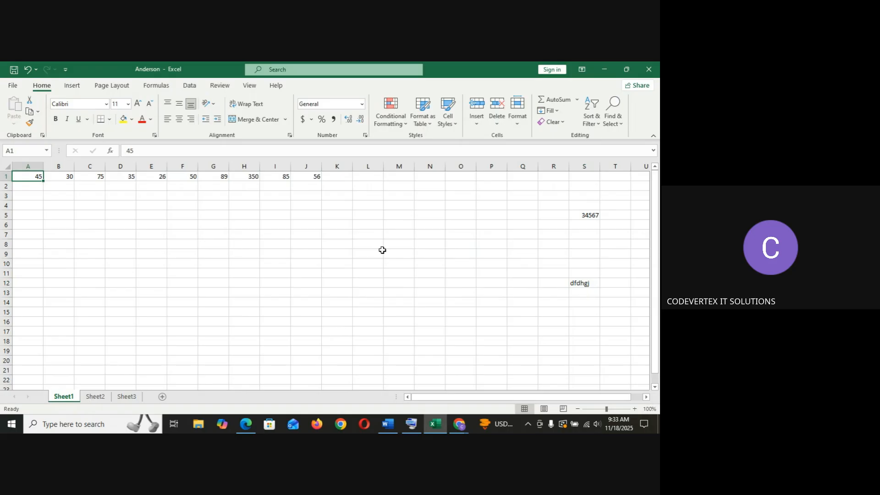
key(ctrl+End)
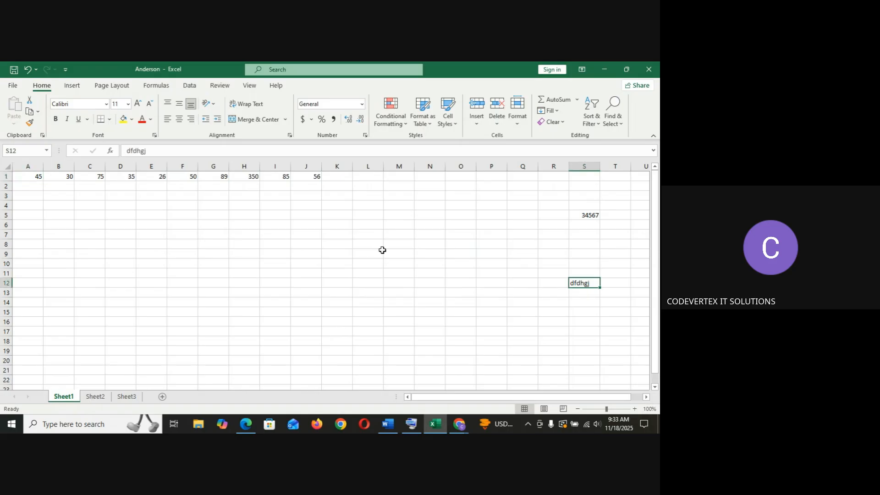
click(397, 265)
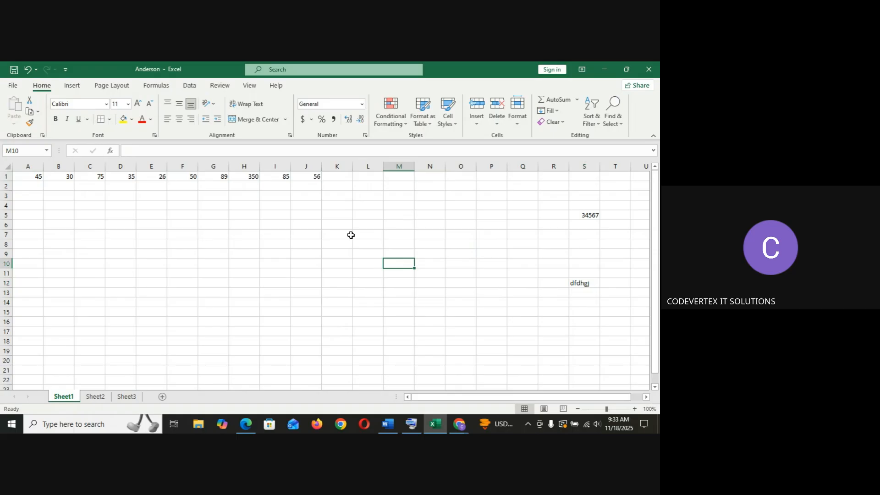
Select various cells across the worksheet, jumping once more between A1 and the last used cell.
click(311, 178)
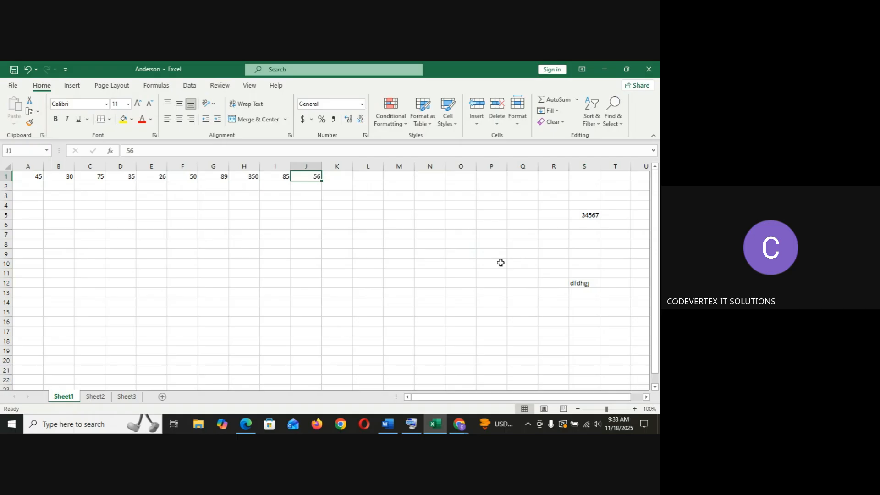
click(580, 284)
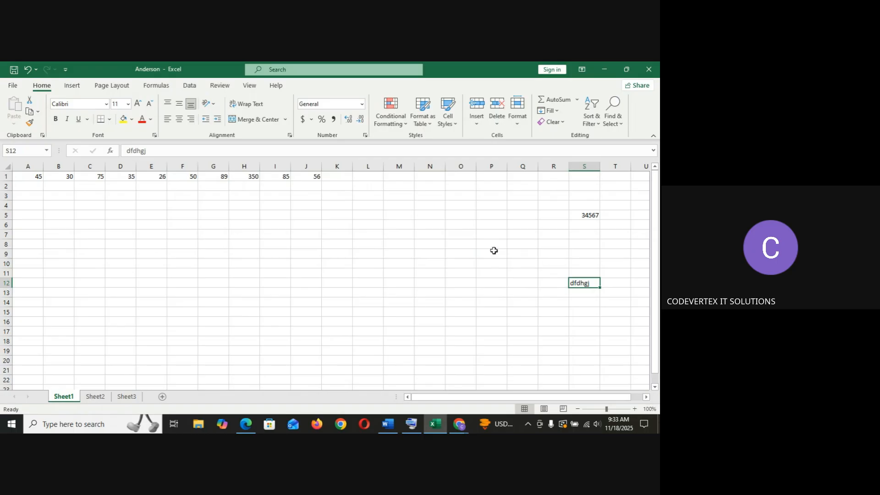
click(180, 274)
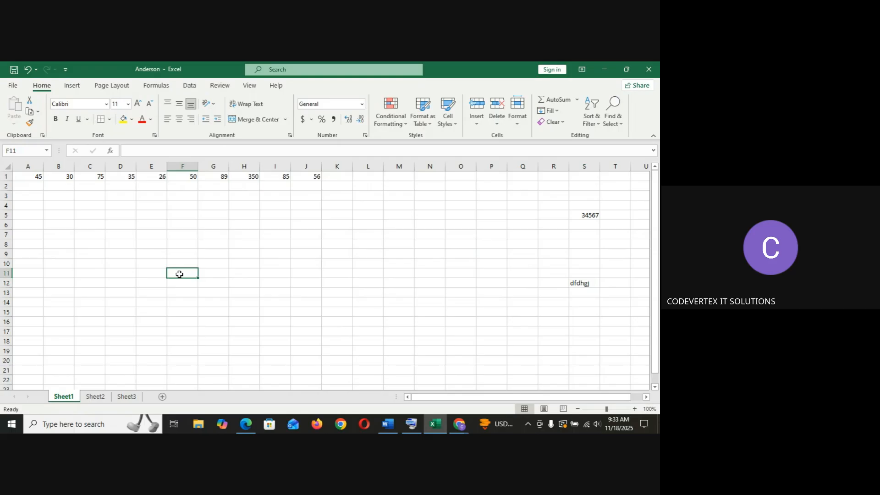
key(ctrl+Home)
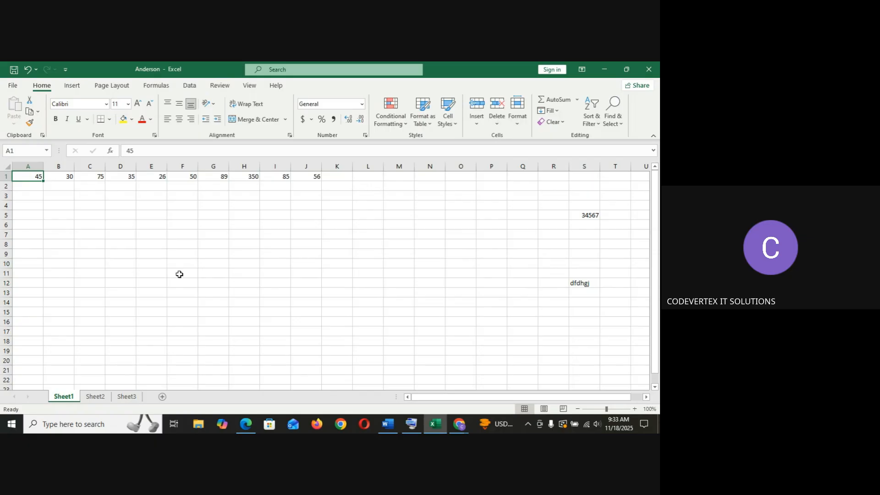
key(ctrl+End)
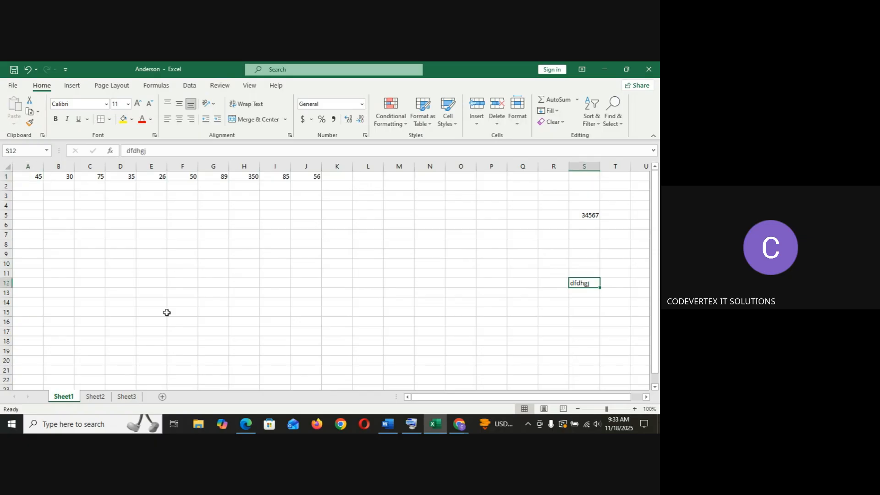
click(431, 271)
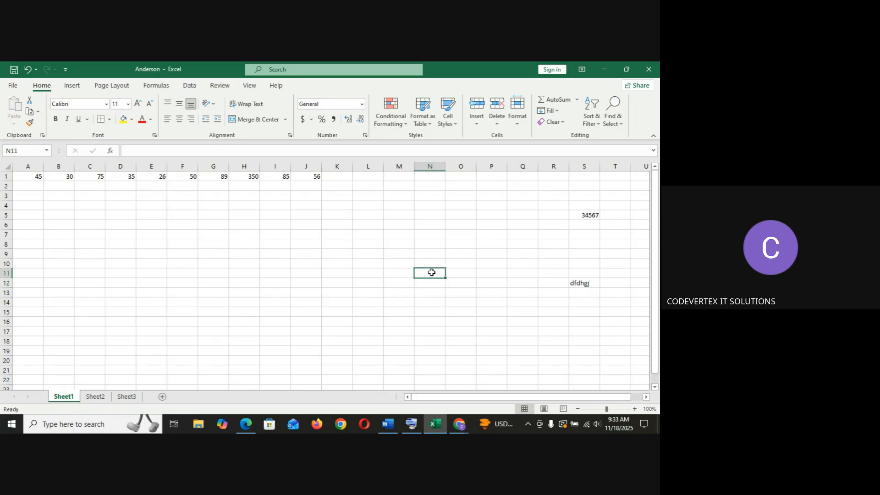
click(347, 214)
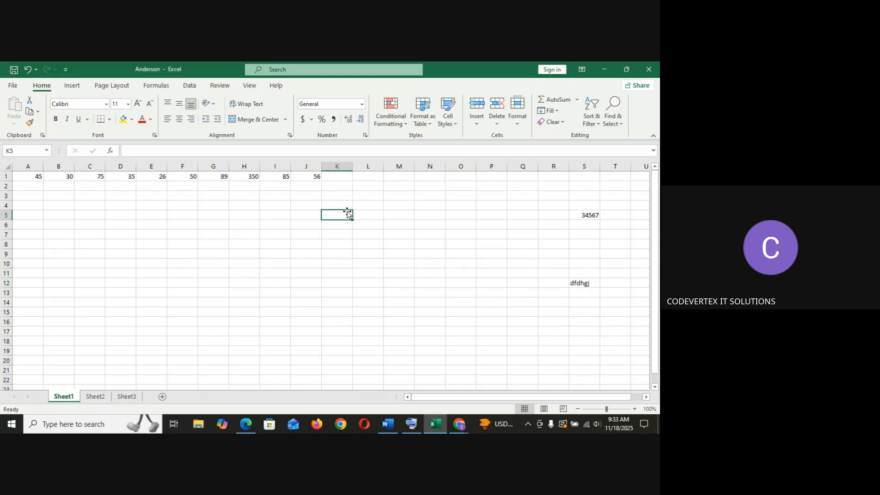
click(316, 176)
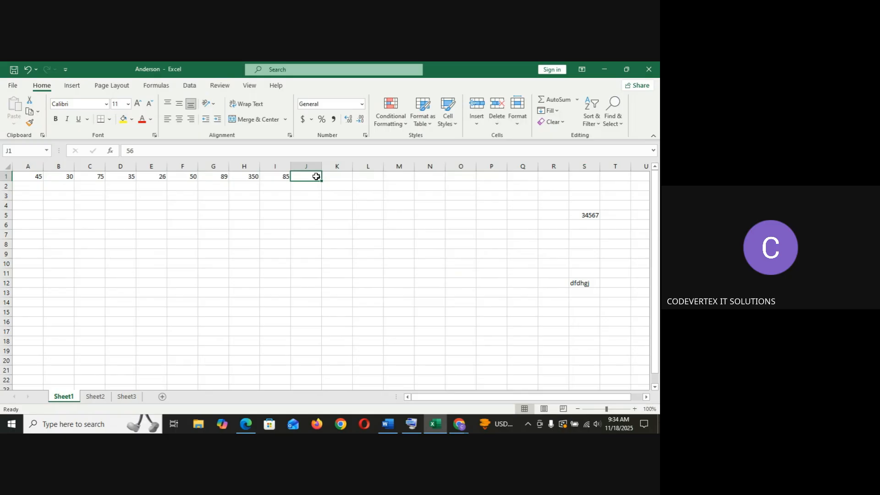
click(280, 219)
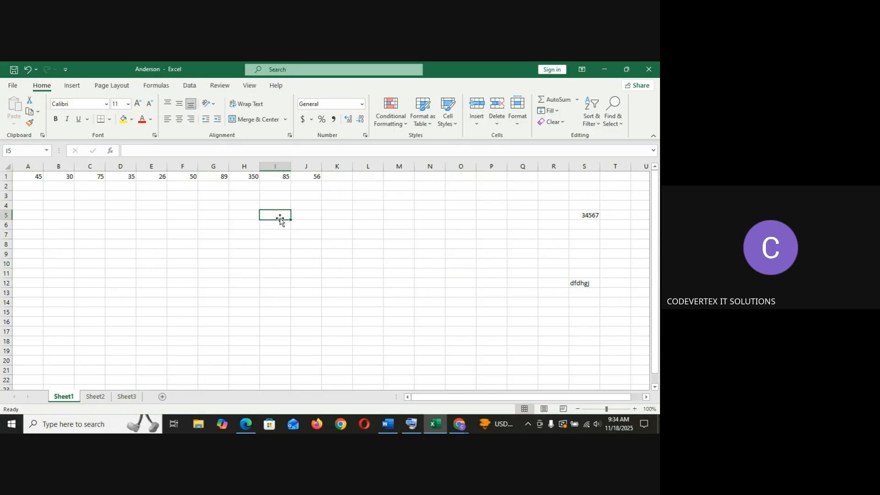
Use Go To to jump directly to cell L10.
key(ctrl+g)
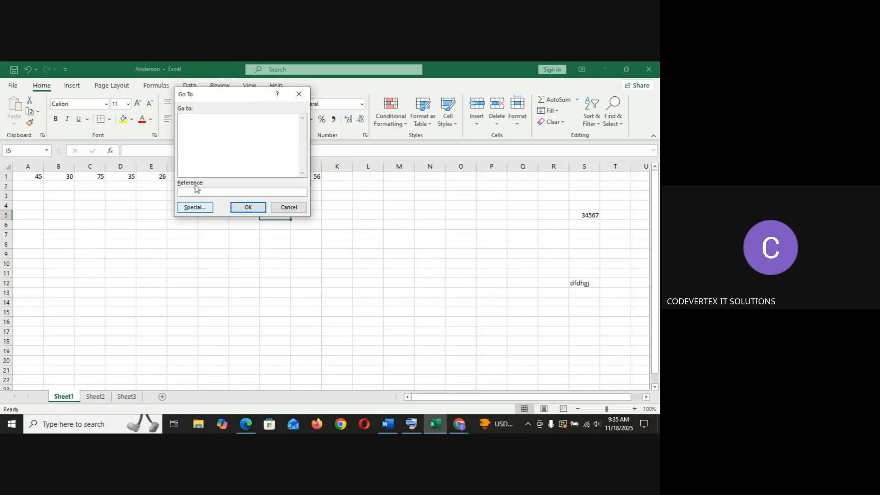
text(L10)
click(246, 207)
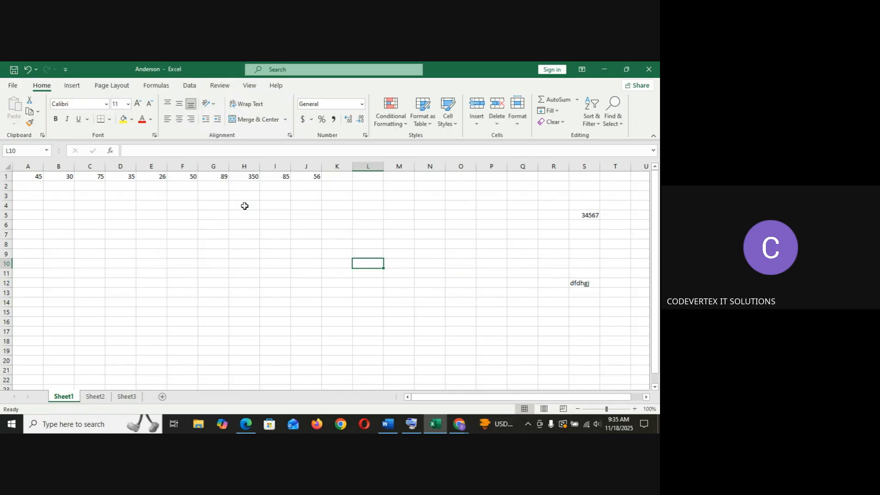
Enter the heading Name in cell A1.
click(248, 225)
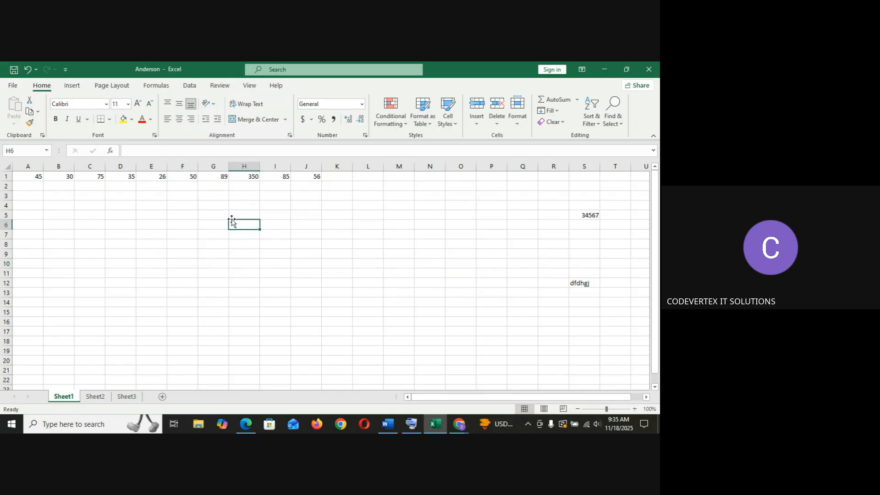
click(158, 177)
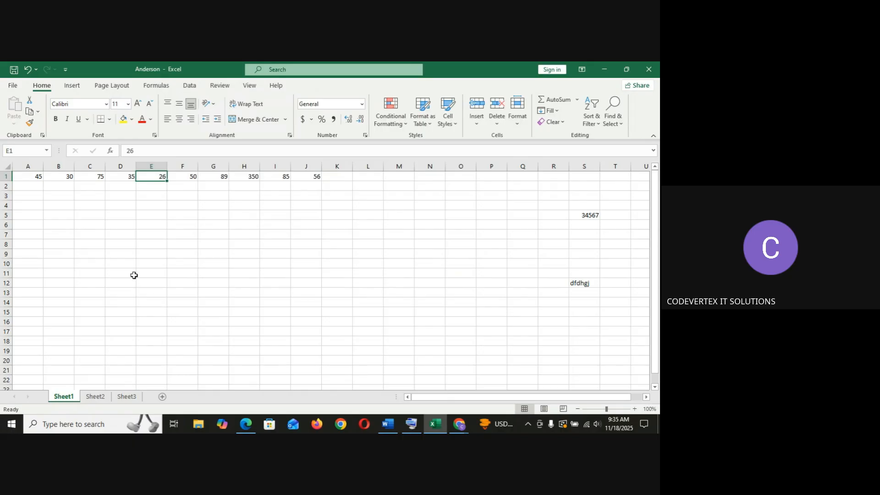
click(36, 178)
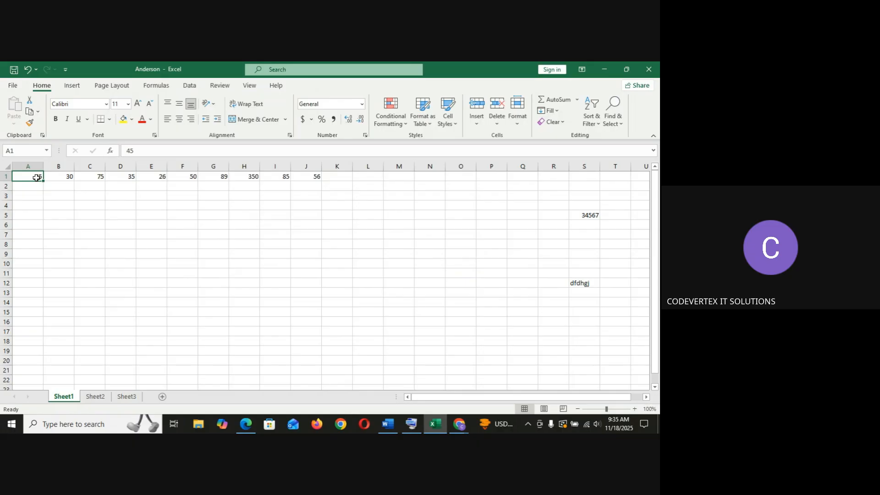
text(Nam)
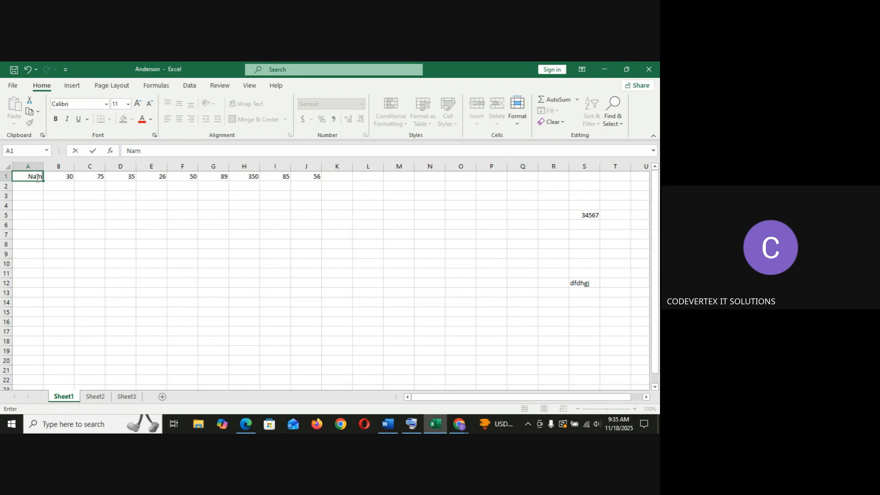
text(e)
key(Tab)
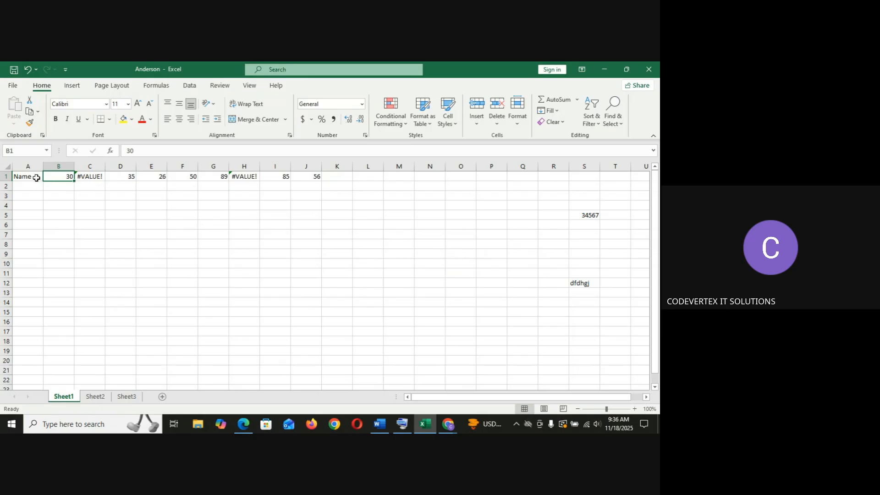
Enter the heading Age in cell B1.
text(A)
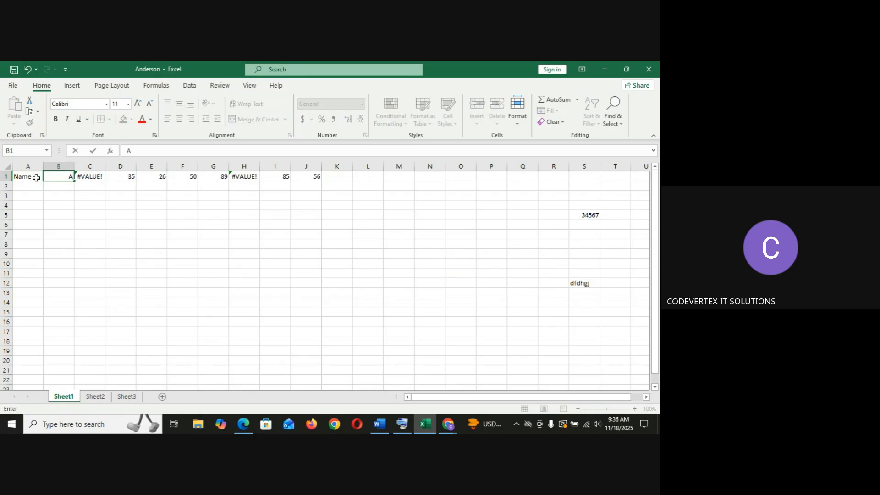
text(ge)
click(85, 180)
mouse_move(65, 182)
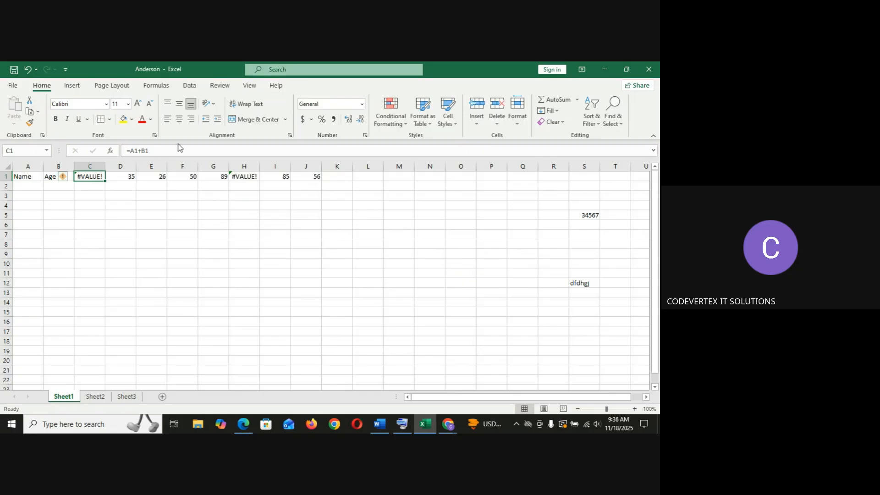
Inspect the formula in H1, then clear the formula from cell C1.
click(254, 178)
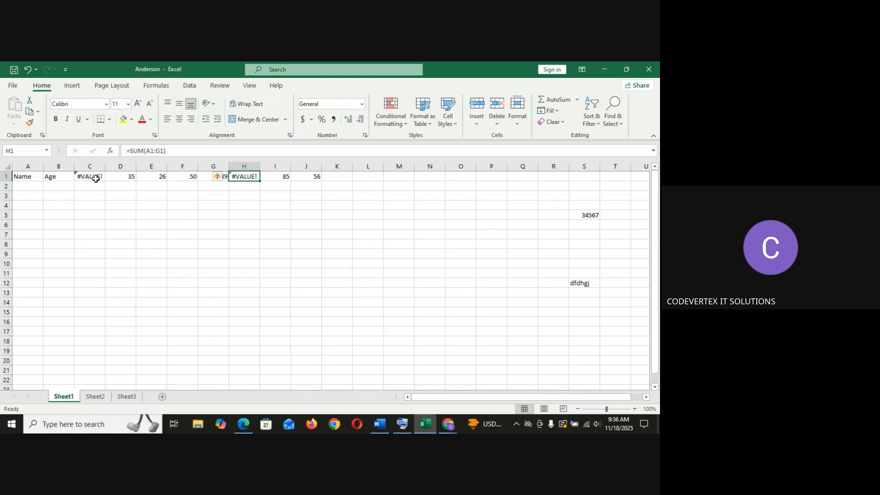
mouse_move(218, 179)
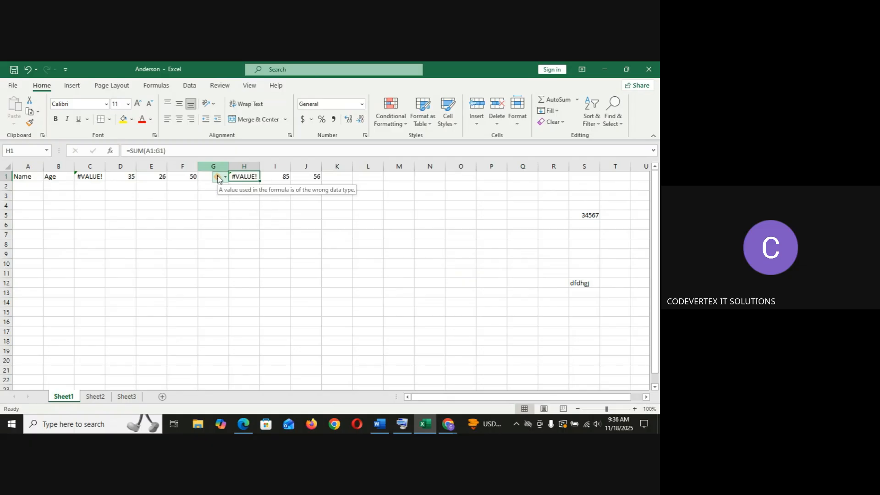
click(95, 178)
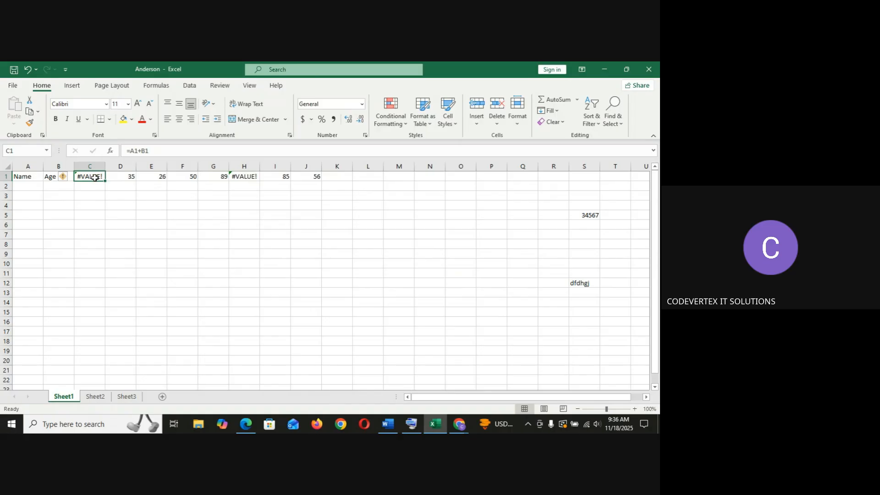
text(n)
key(BackSpace)
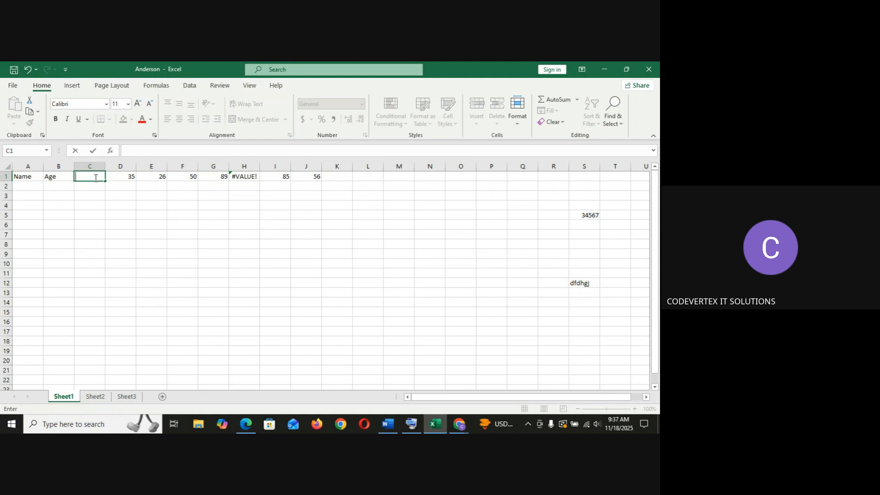
Enter the headings English, Maths and Science in cells B1, C1 and D1.
click(60, 177)
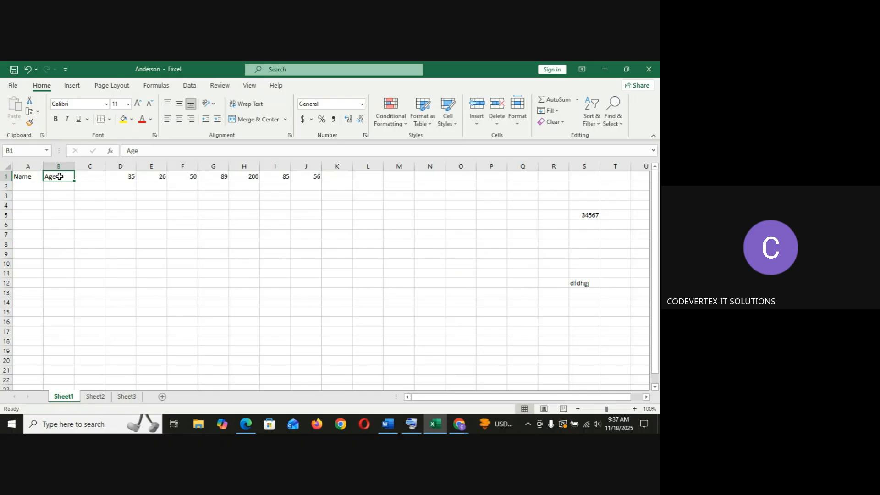
text(Engli)
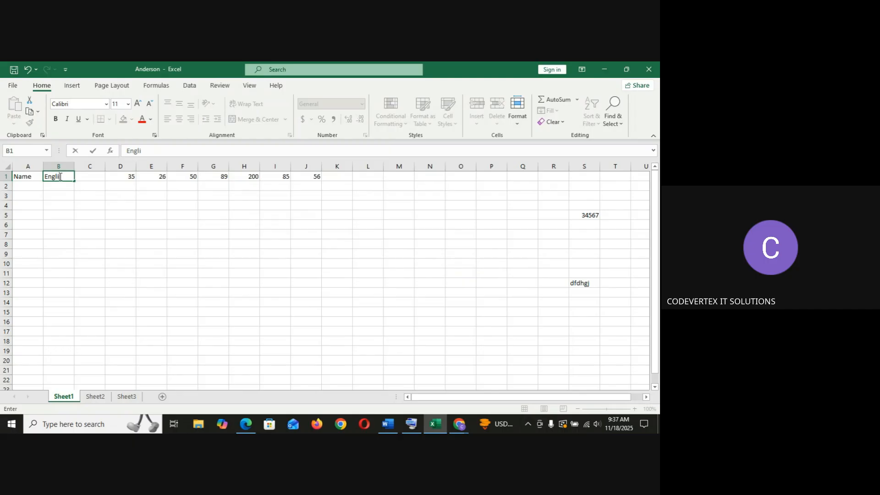
text(sh)
key(Tab)
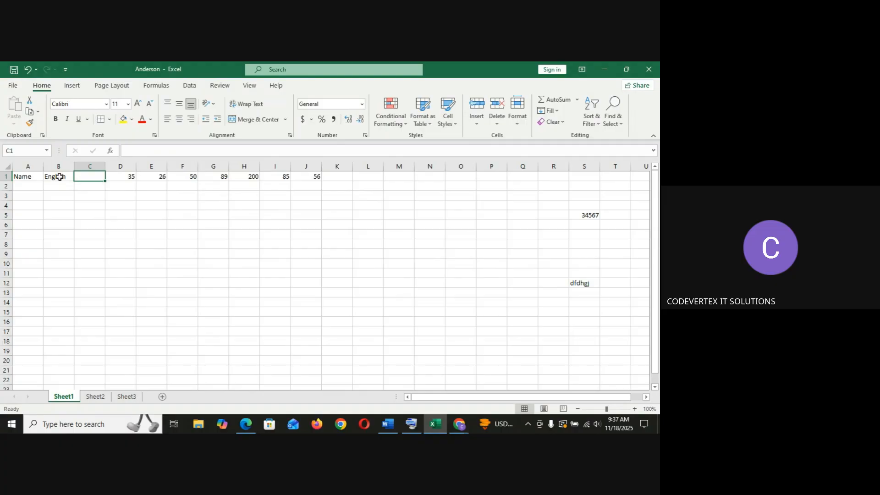
text(Maths)
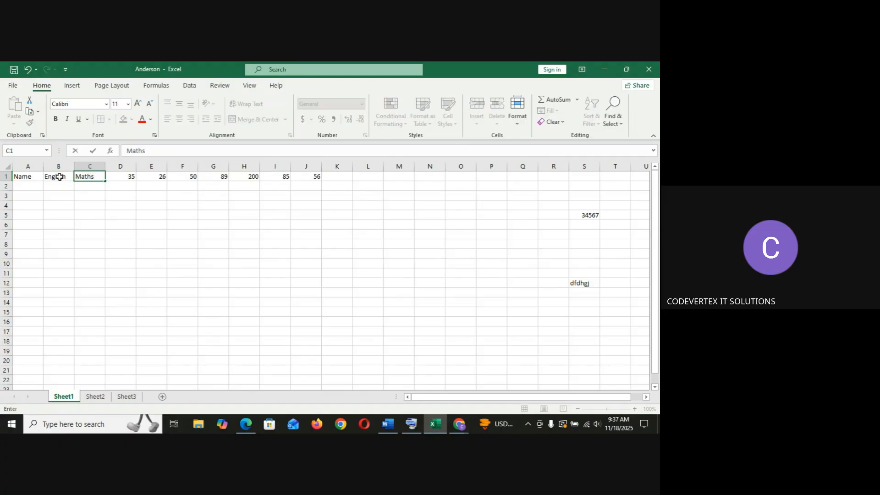
key(Tab)
text(S)
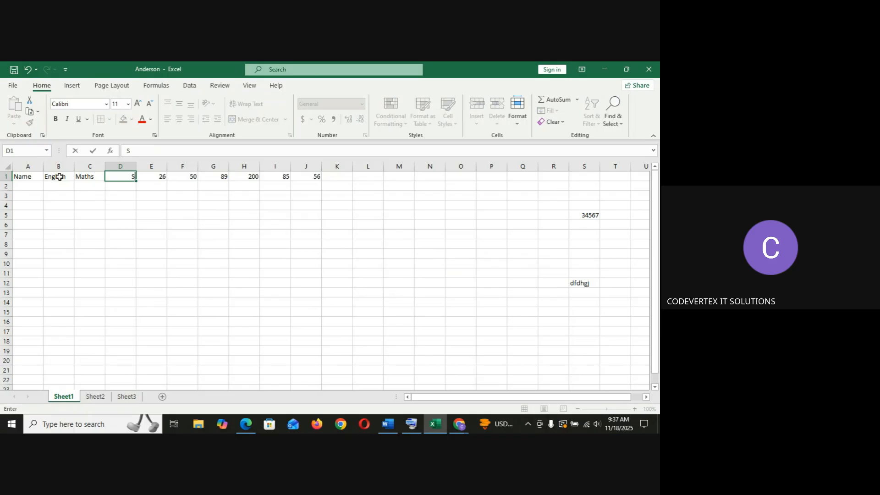
text(cience)
Clear the leftover numbers and formulas from cells E1 through J1.
click(151, 177)
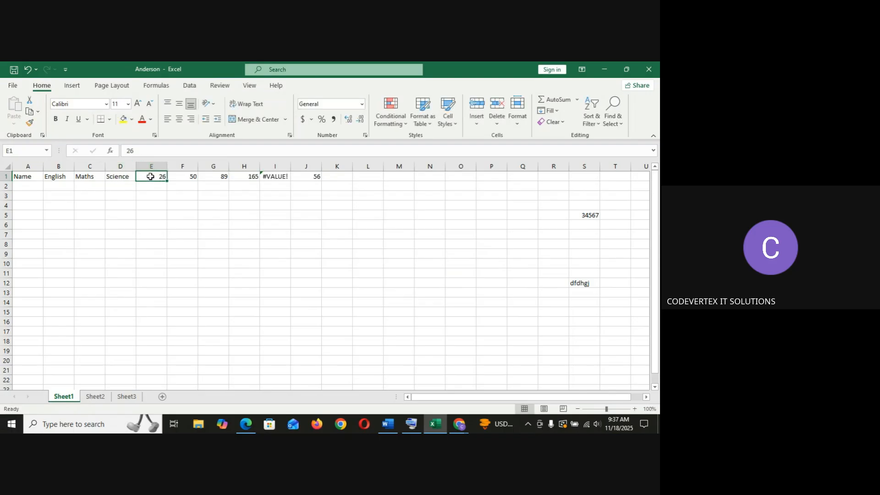
key(BackSpace)
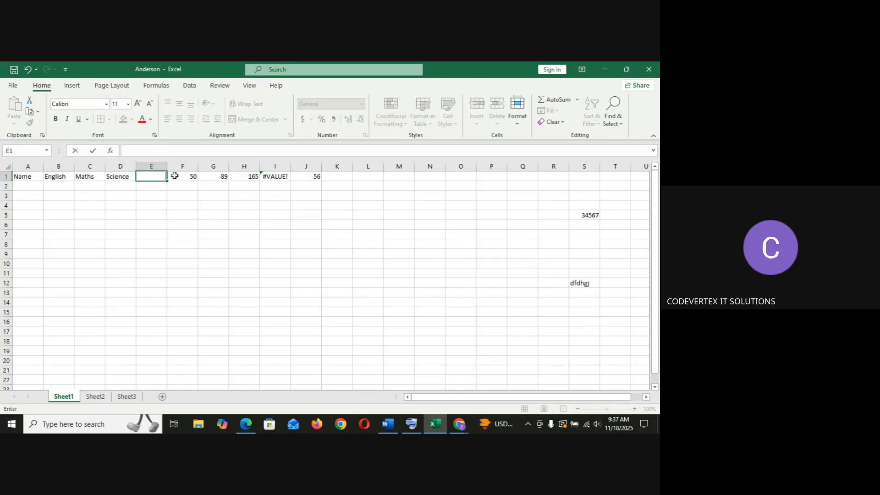
click(190, 179)
key(BackSpace)
key(Tab)
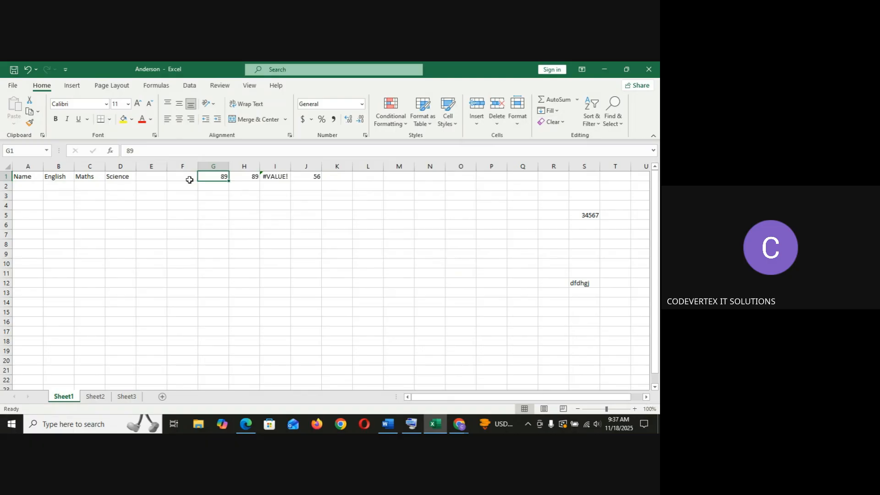
key(BackSpace)
key(Tab)
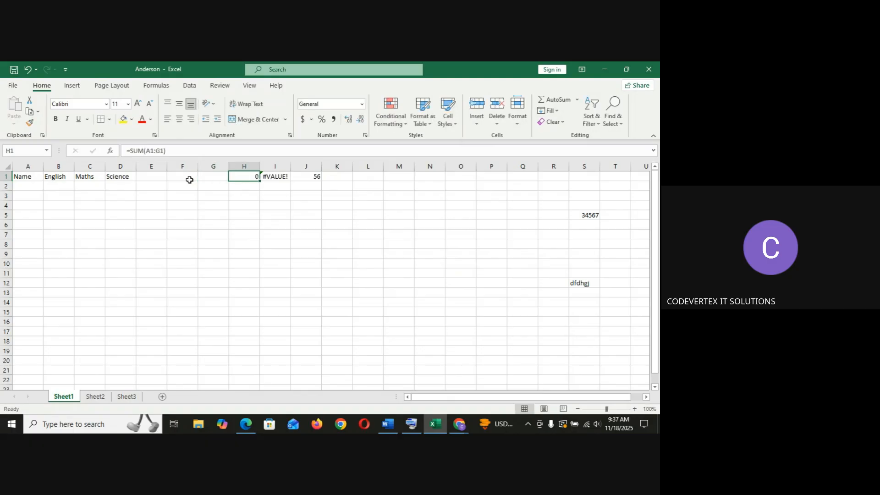
key(BackSpace)
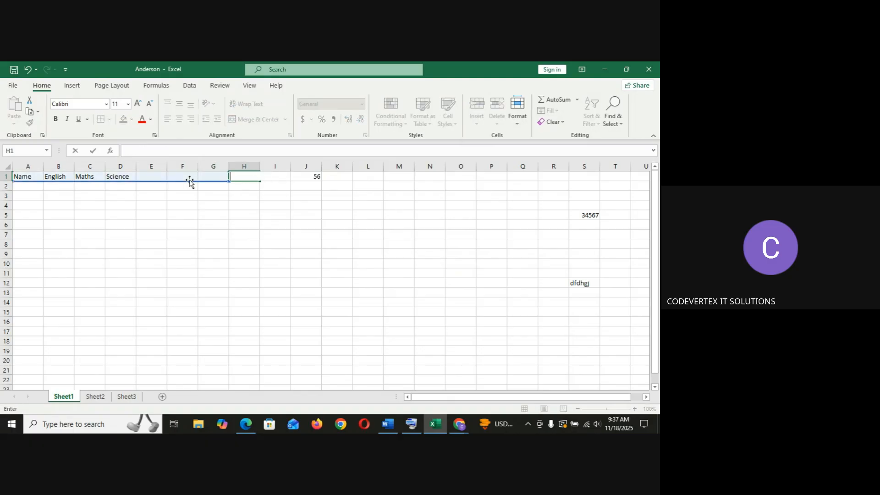
click(311, 178)
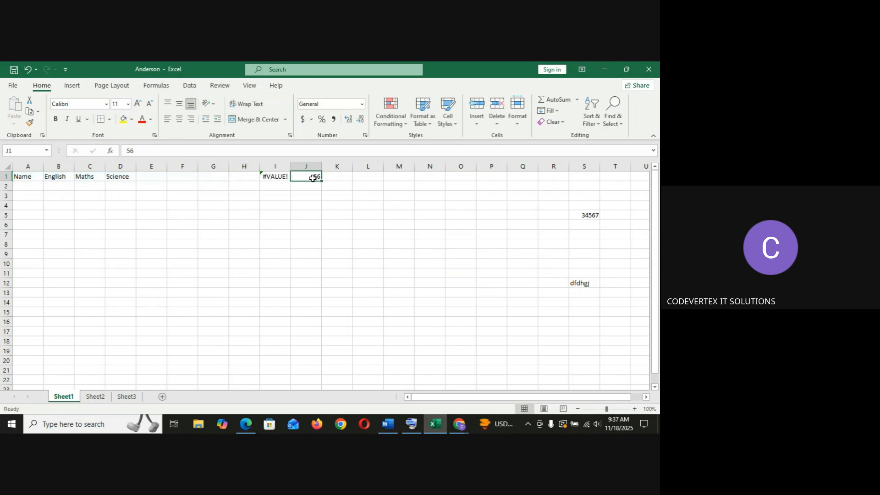
key(BackSpace)
key(Left)
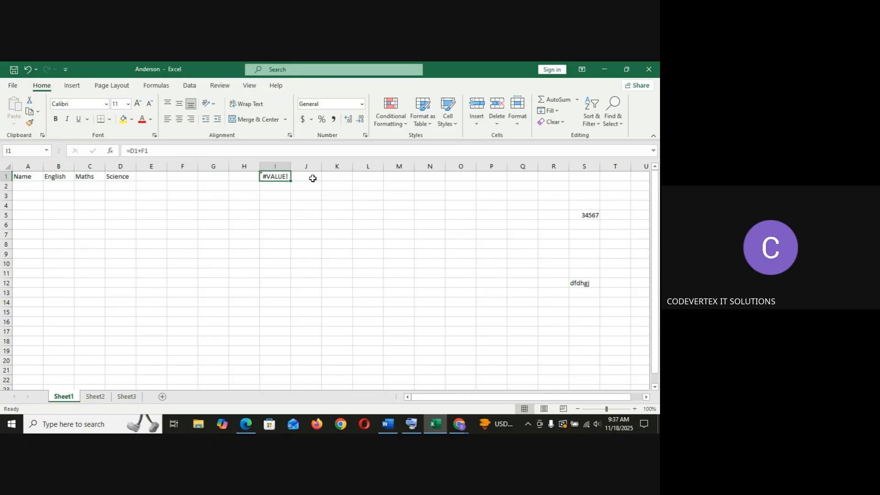
key(BackSpace)
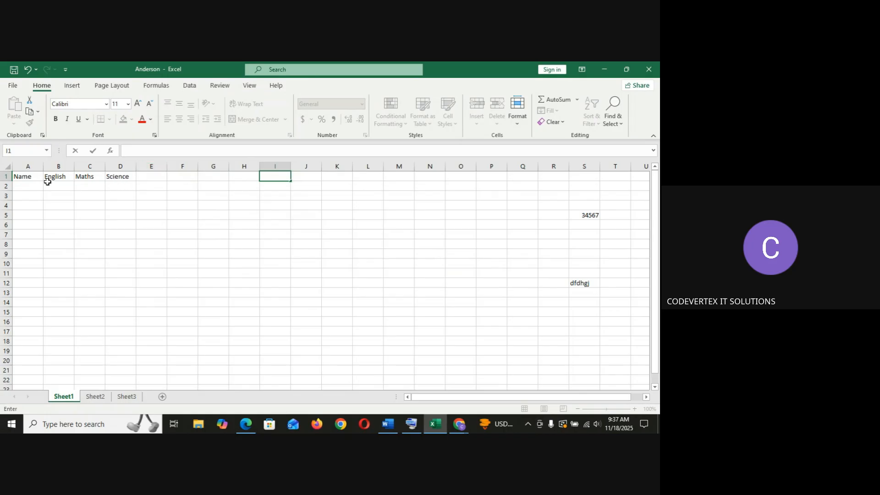
Enter the student names Jack, Joy, Daniel and Danny in cells A2 to A5.
click(25, 187)
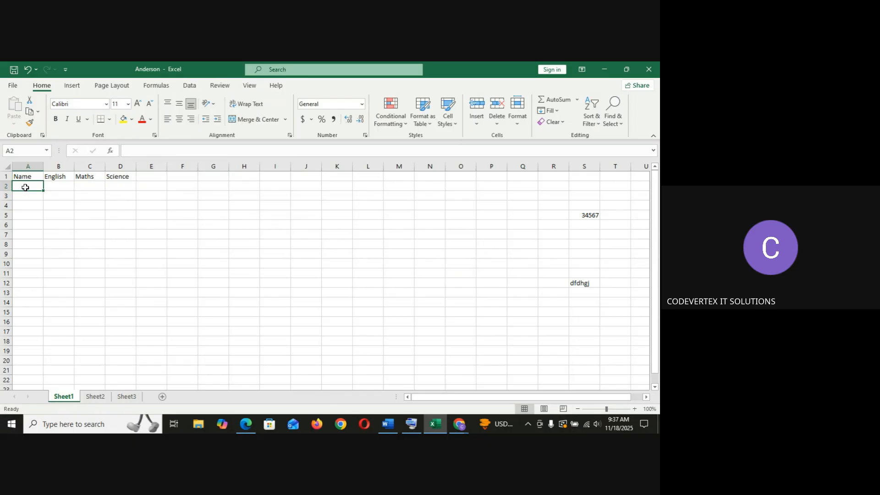
text(Jack)
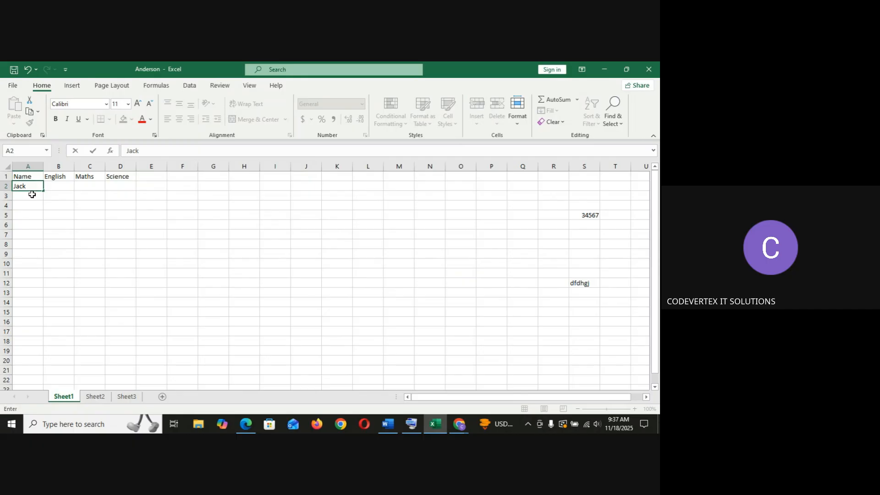
click(30, 195)
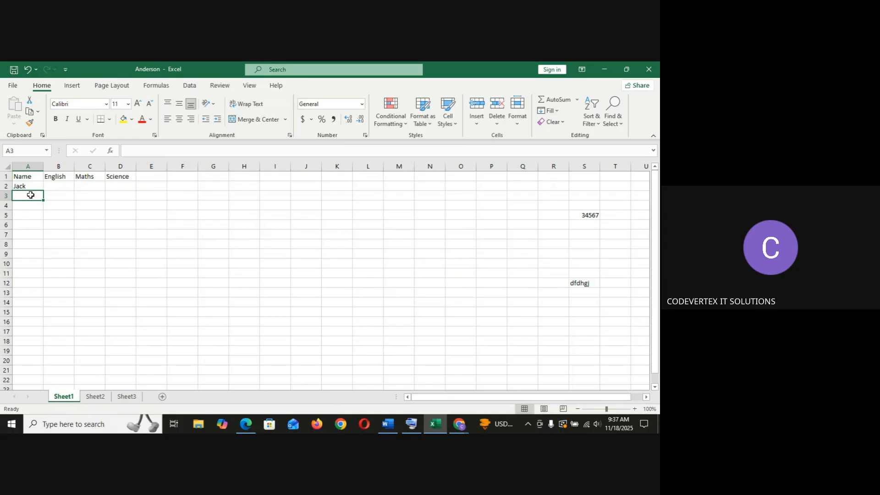
text(Joy)
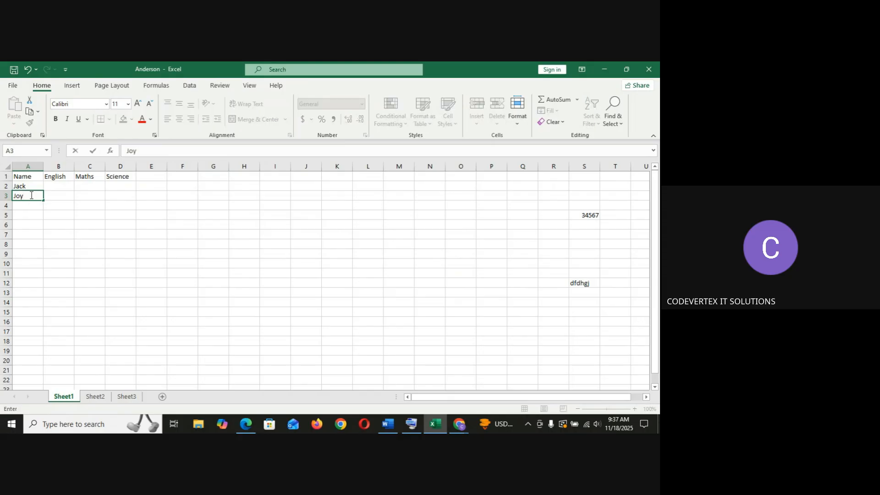
key(Return)
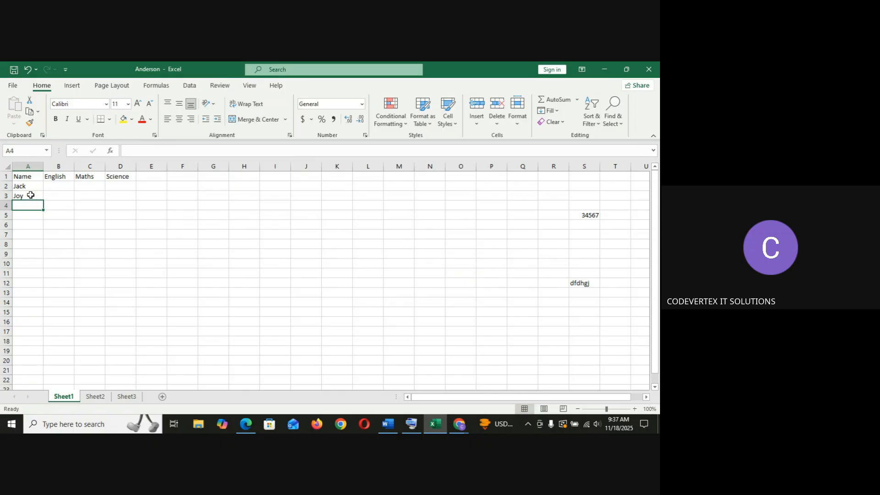
text(Daniel)
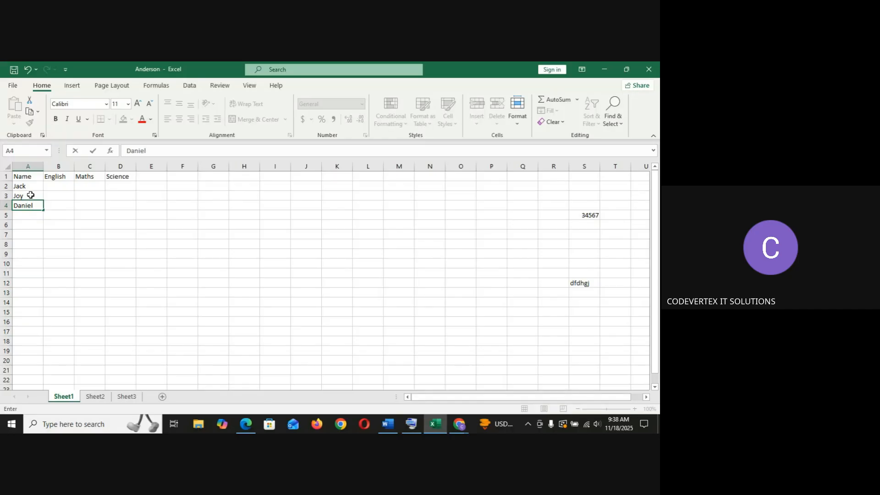
key(Return)
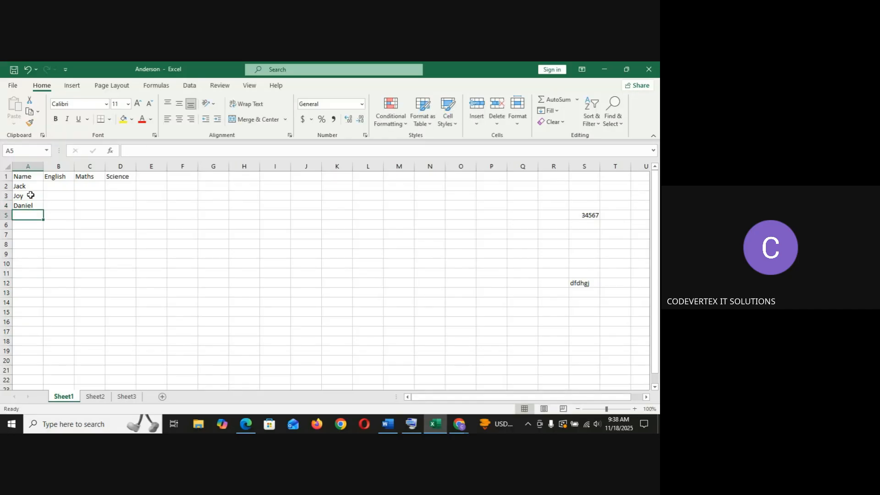
text(Dan)
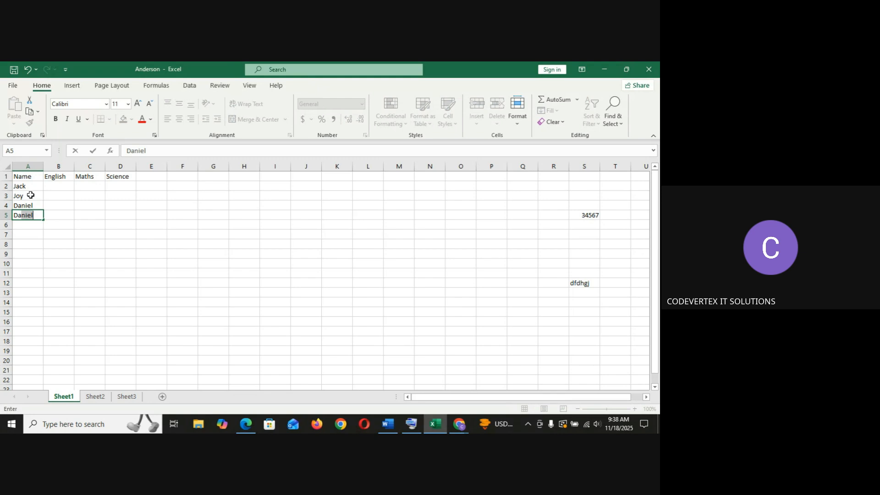
text(ny)
Enter the English marks 67, 58, 89 and 82 in cells B2 to B5.
click(63, 186)
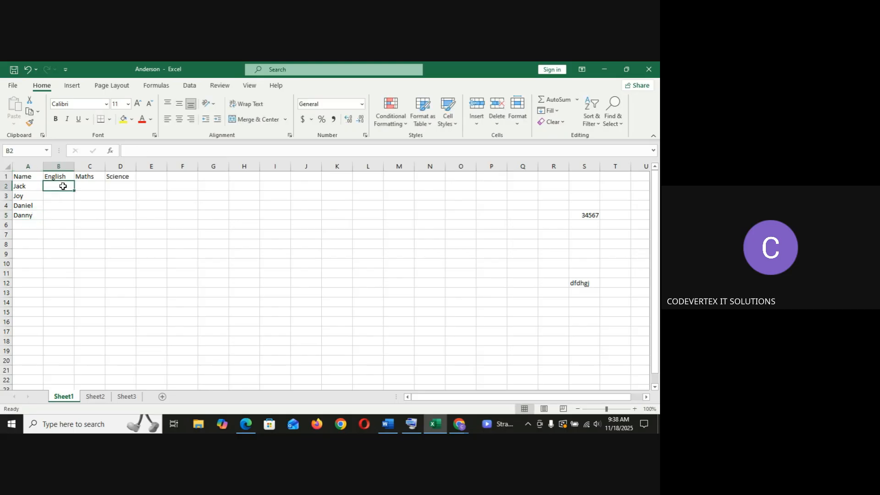
text(67)
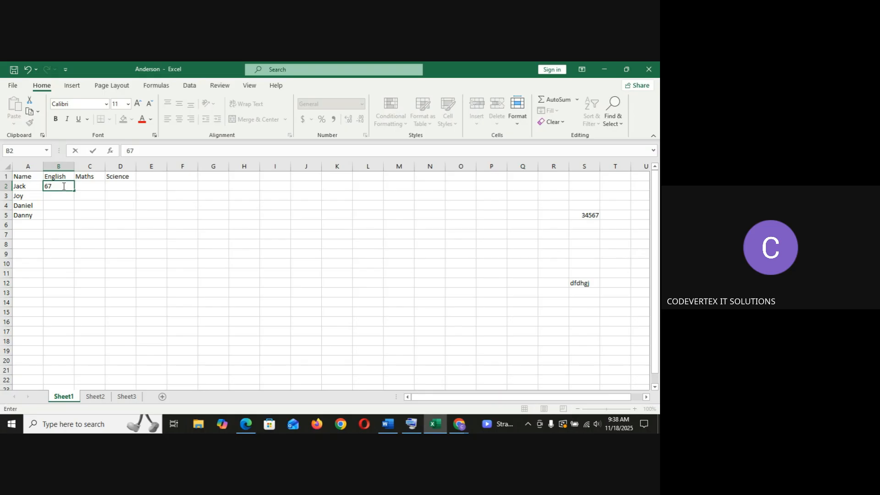
key(Return)
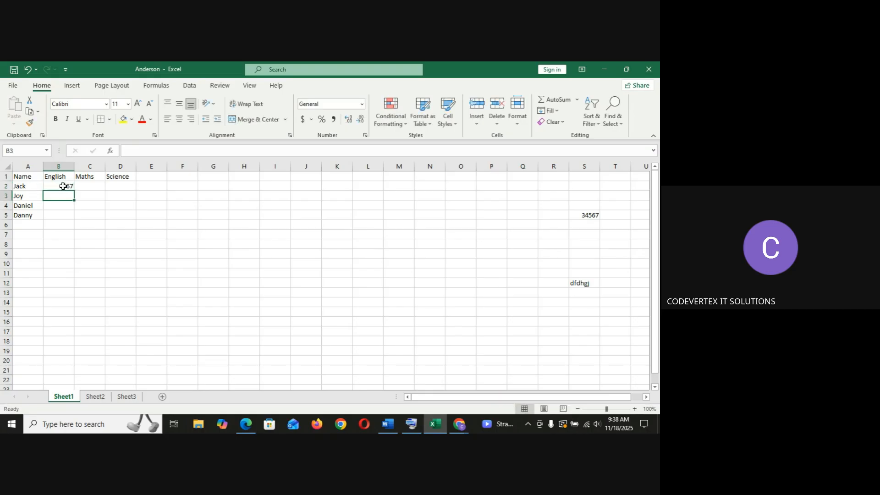
text(58)
key(Return)
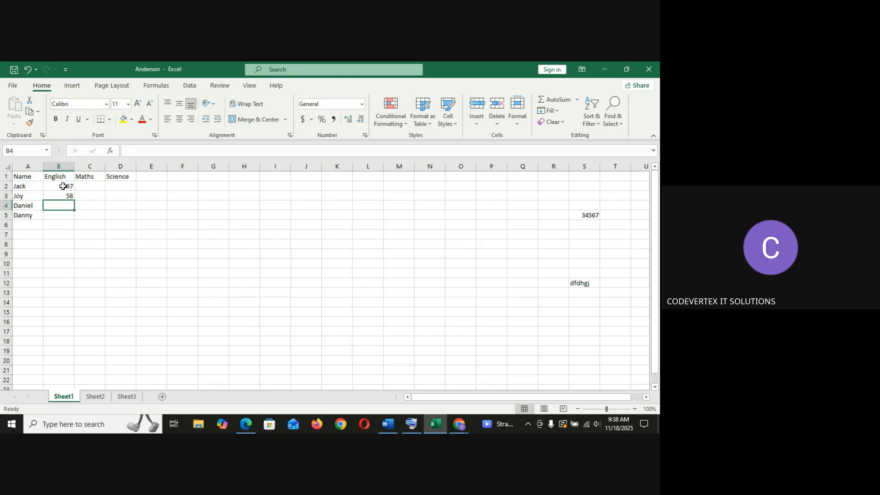
text(89)
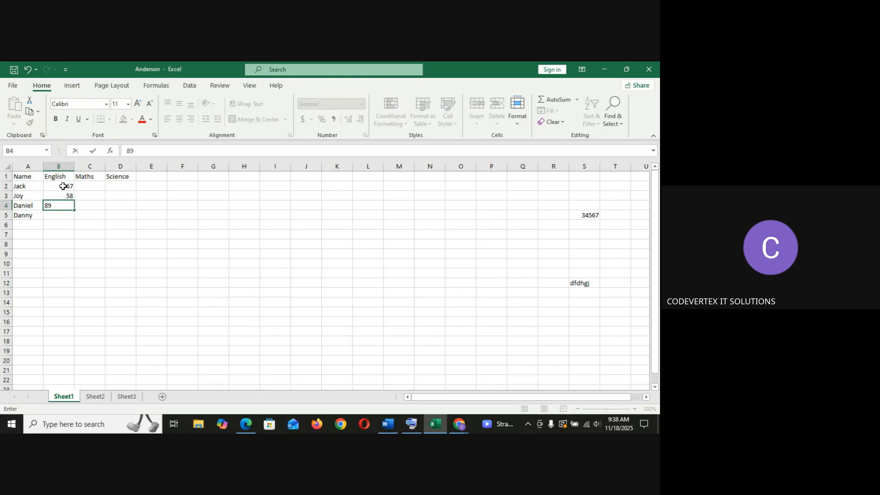
key(Return)
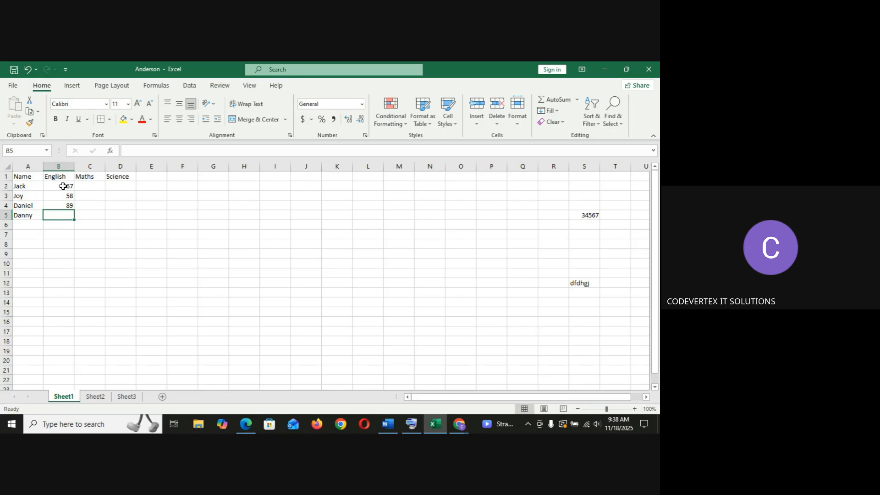
text(82)
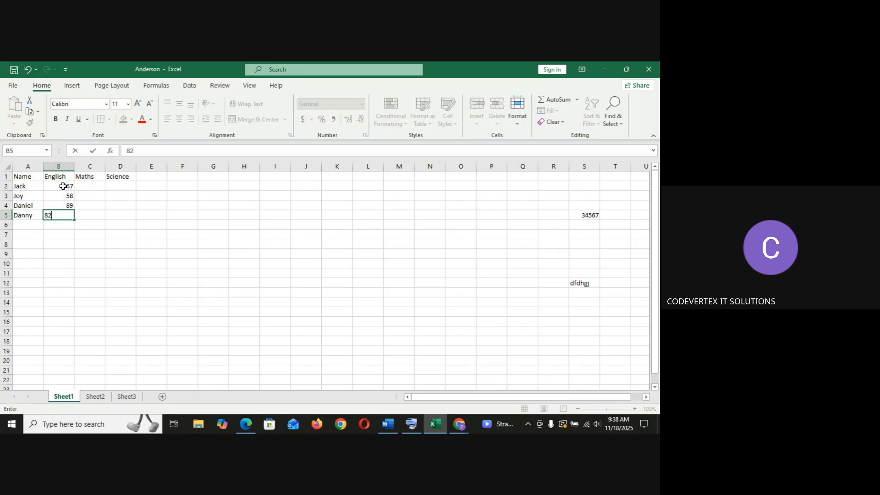
click(62, 186)
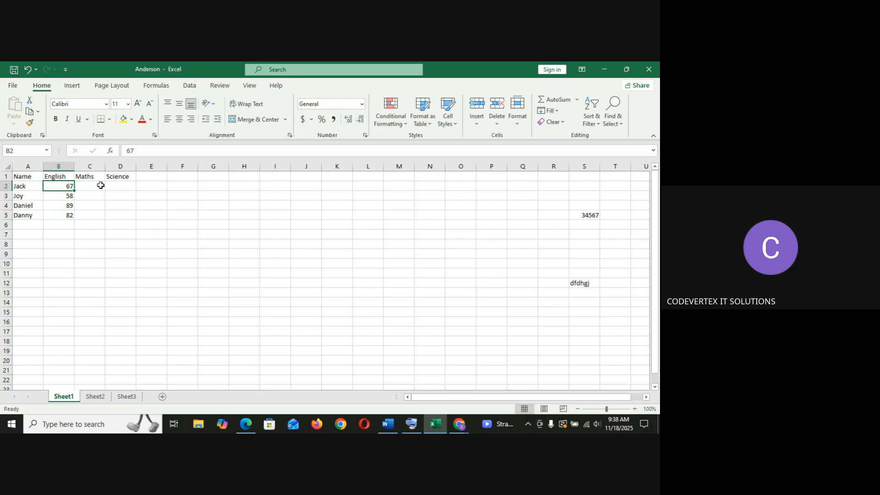
Enter the Maths marks 54, 78, 94 and 48 in cells C2 to C5.
click(97, 186)
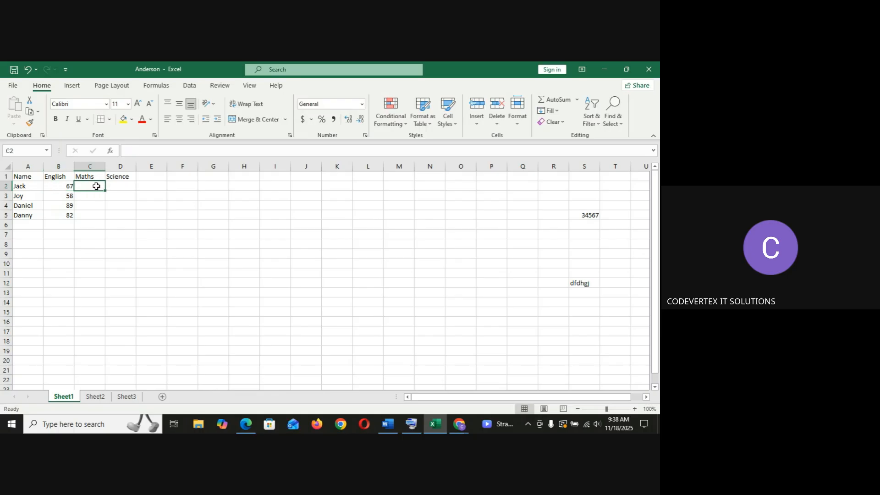
text(74)
key(Return)
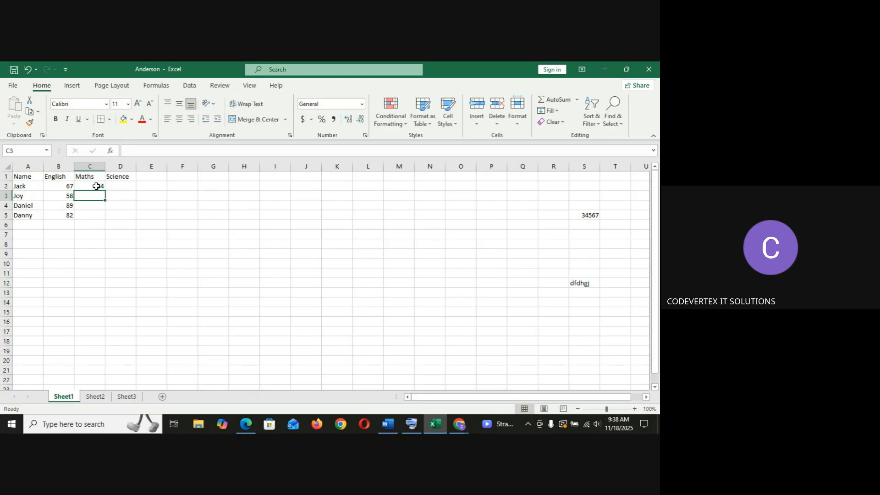
text(78)
key(Return)
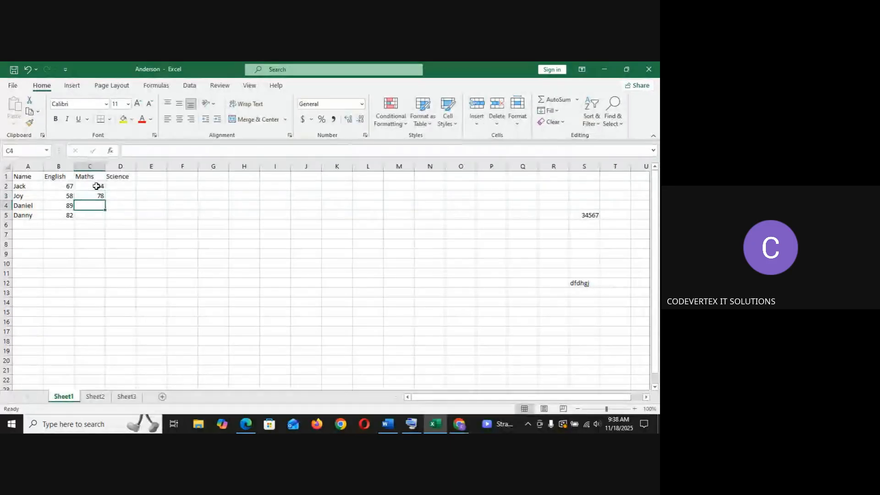
text(94)
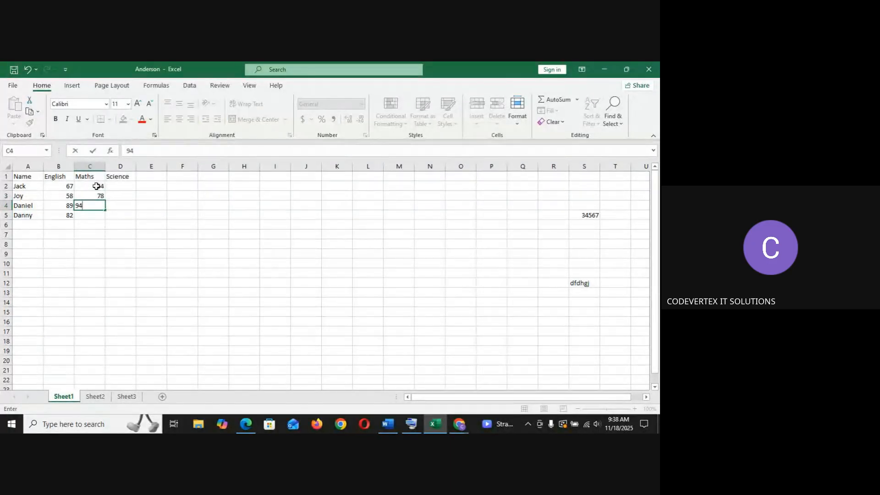
key(Return)
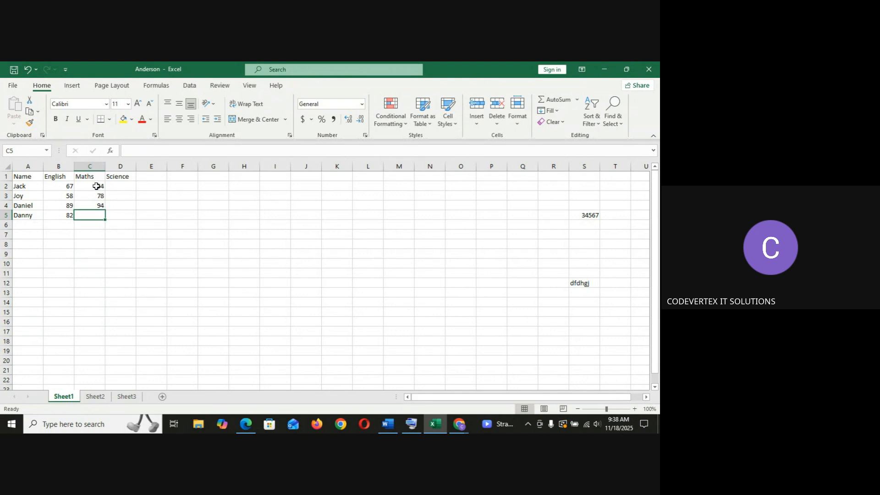
text(48)
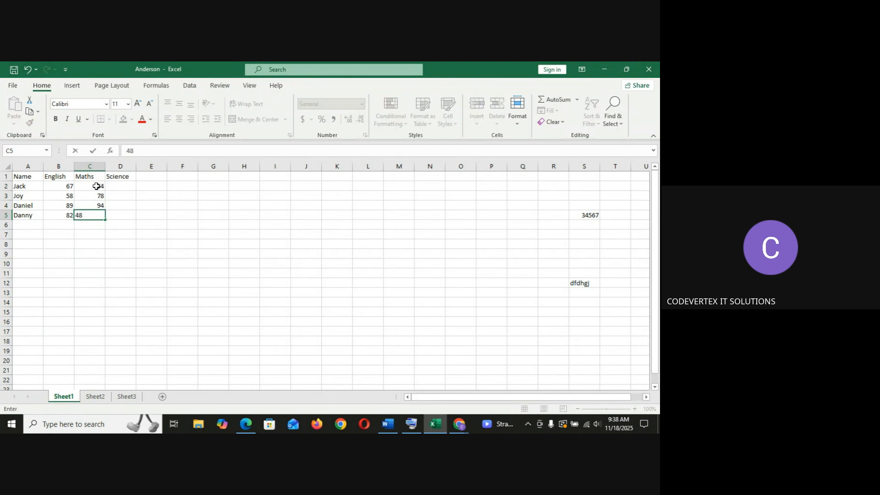
Enter the Science marks 84, 67, 85 and 89 in cells D2 to D5.
click(126, 183)
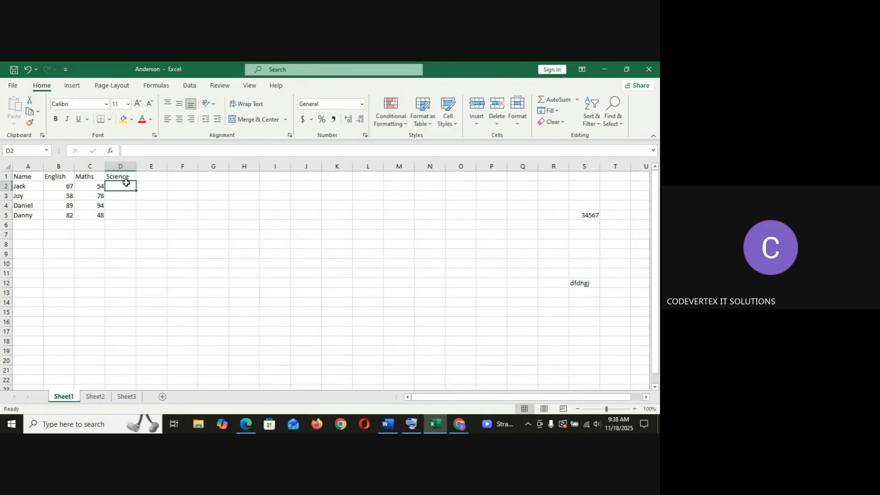
text(57)
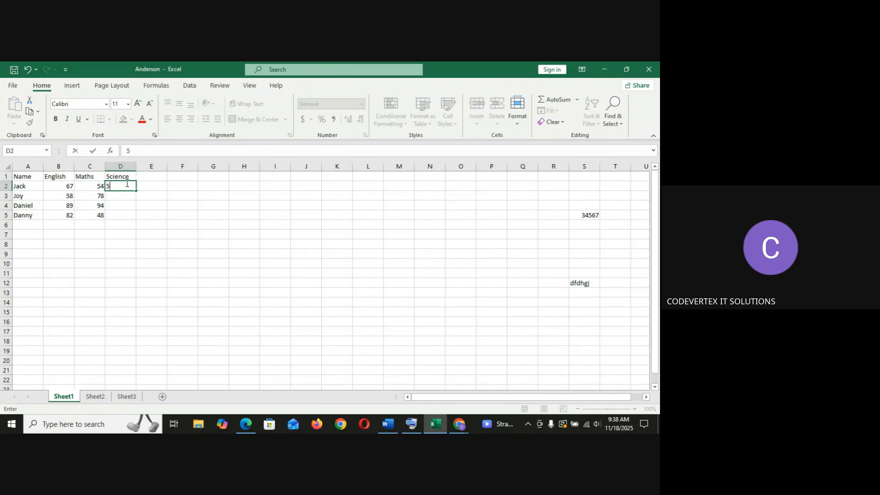
key(BackSpace)
key(BackSpace)
text(84)
key(Return)
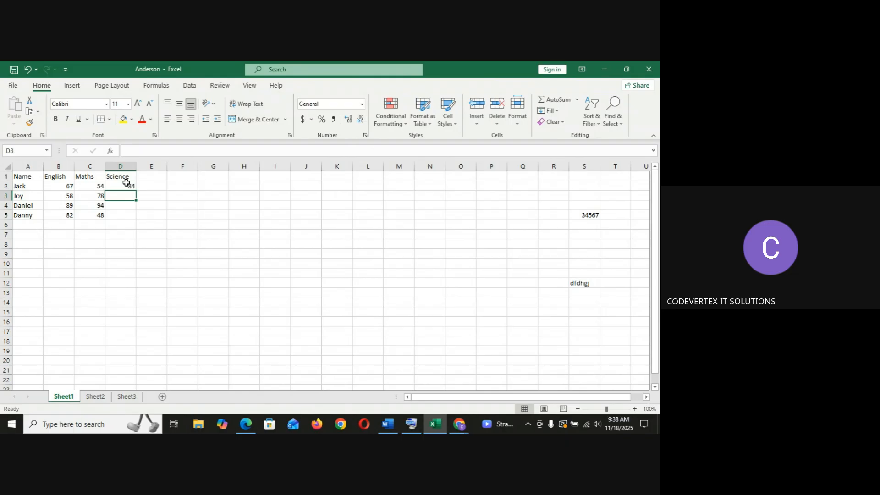
text(67)
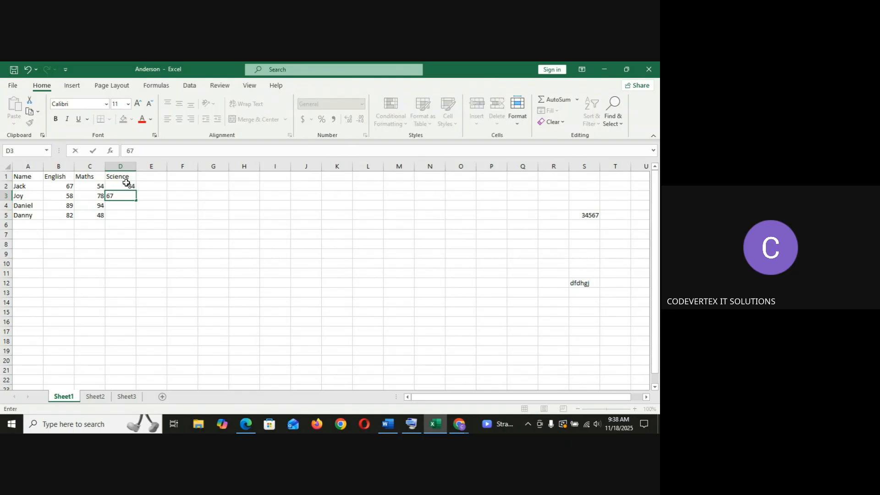
key(Return)
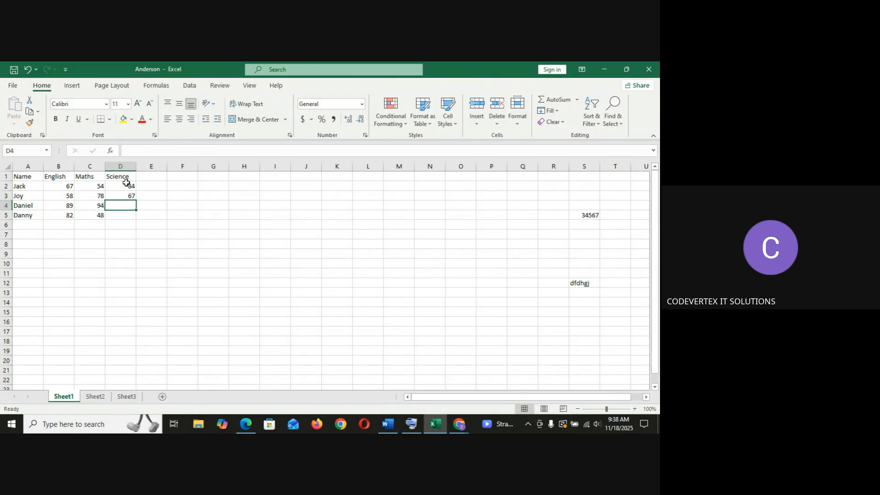
text(85)
key(Return)
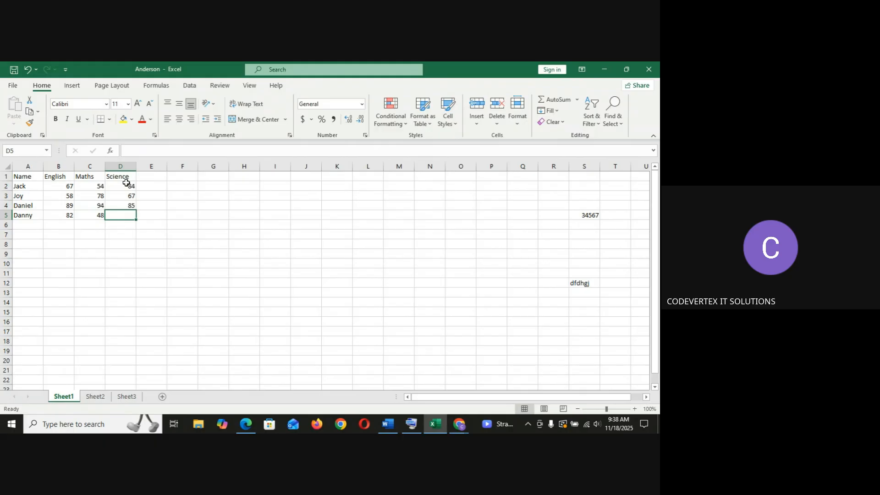
text(89)
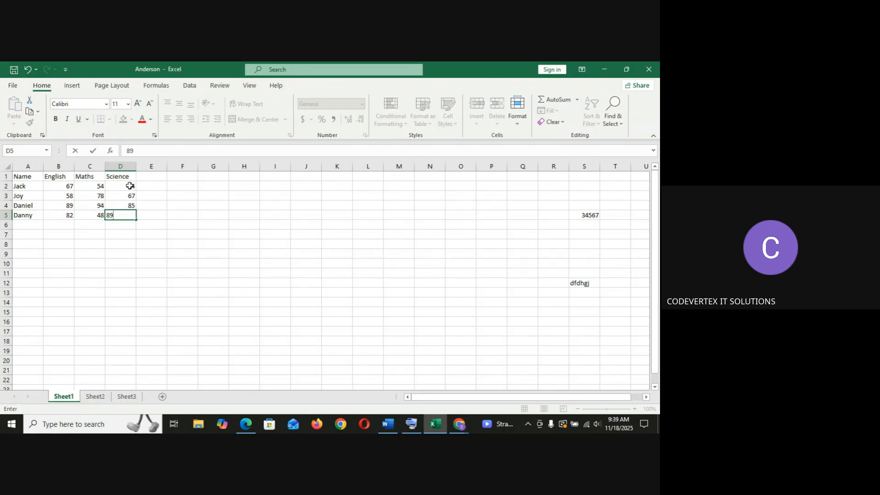
click(128, 185)
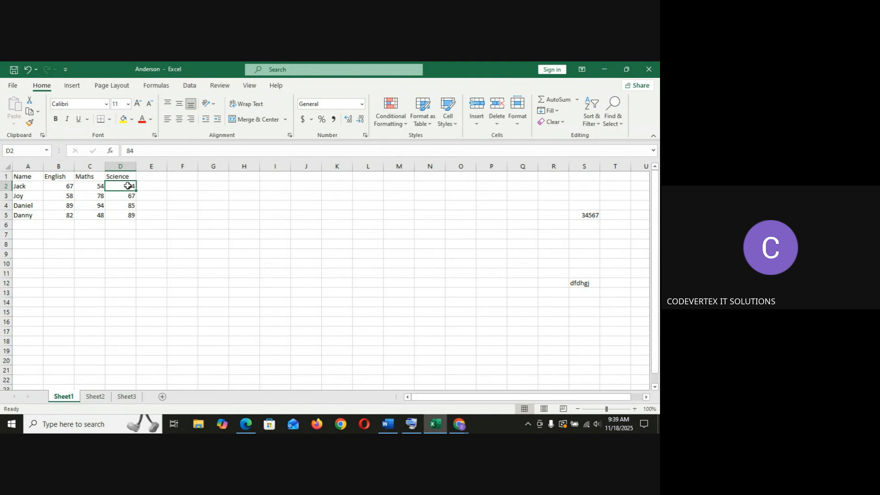
click(362, 105)
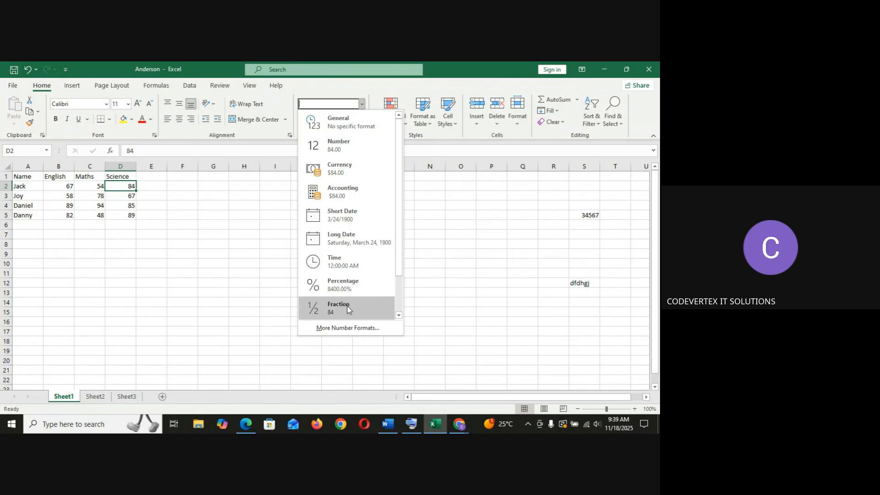
click(214, 318)
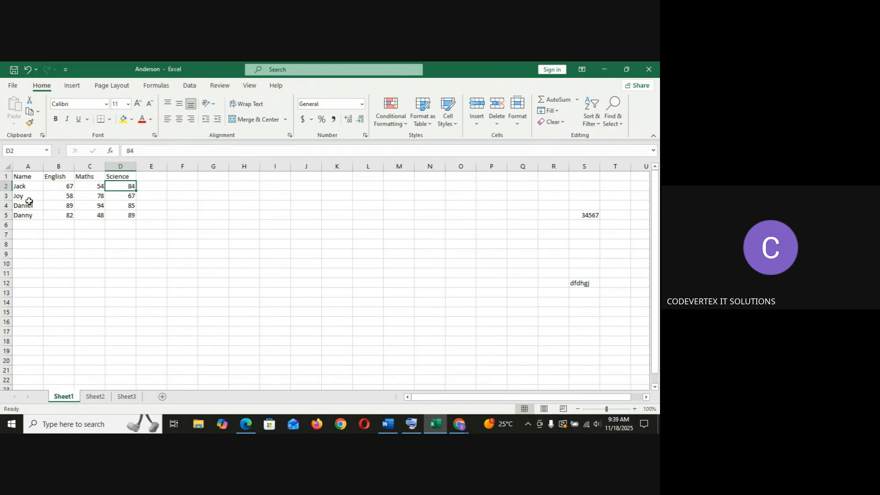
click(27, 188)
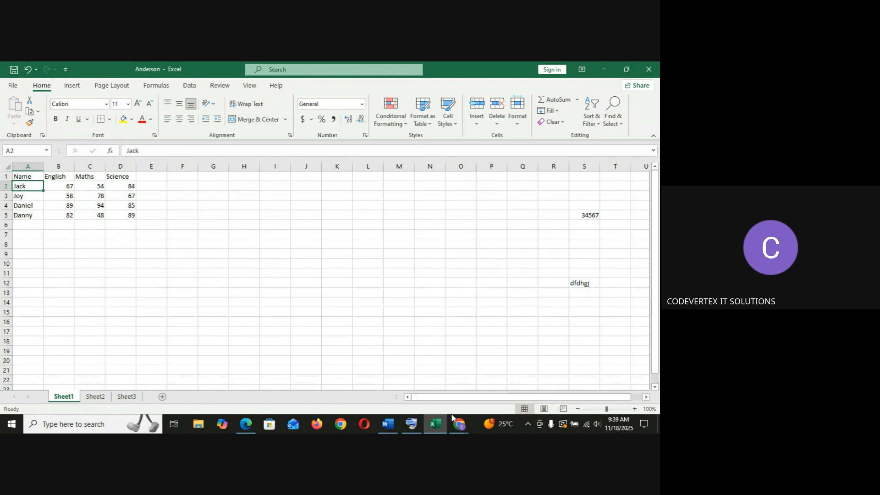
click(461, 426)
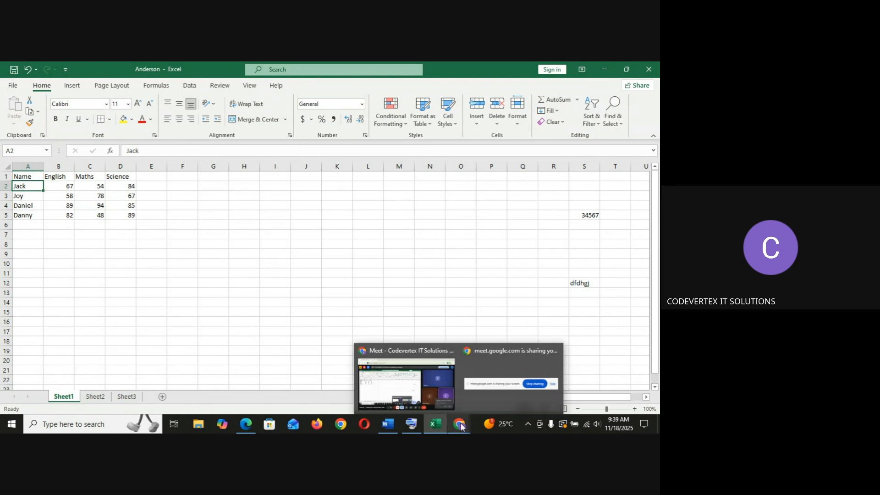
click(425, 386)
click(594, 359)
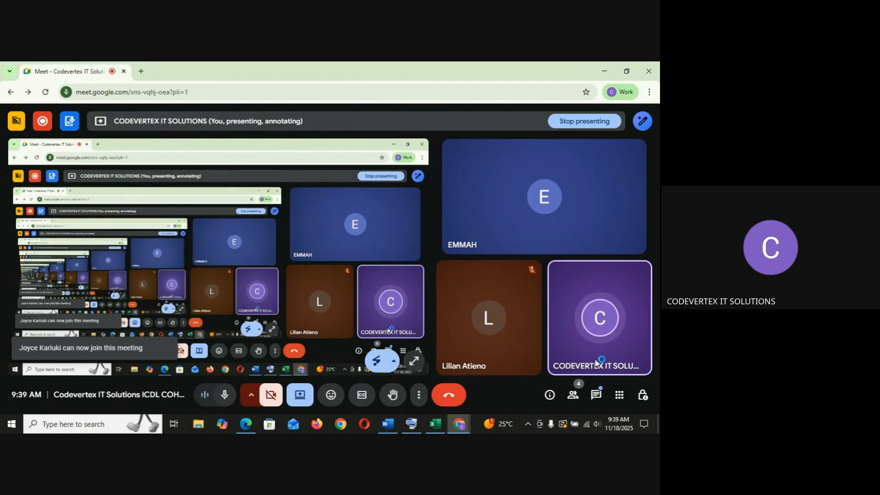
click(435, 425)
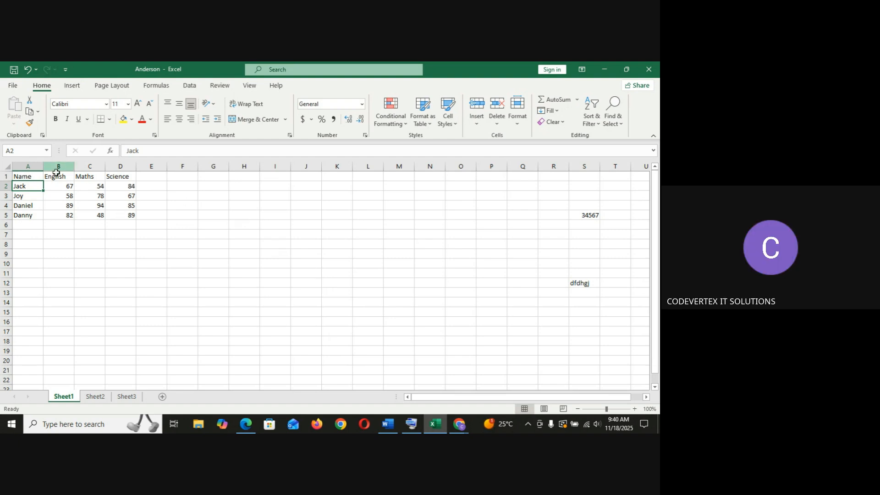
Select the table's header and name cells one by one to review the entered data.
click(34, 176)
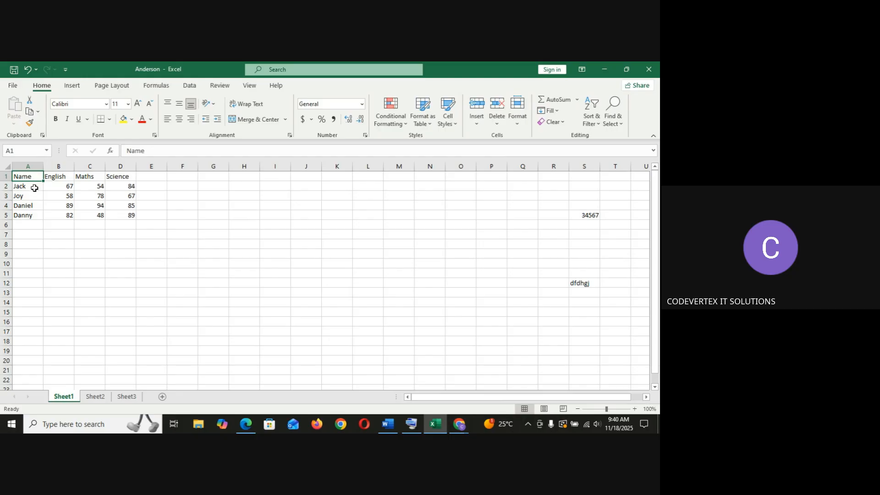
click(35, 188)
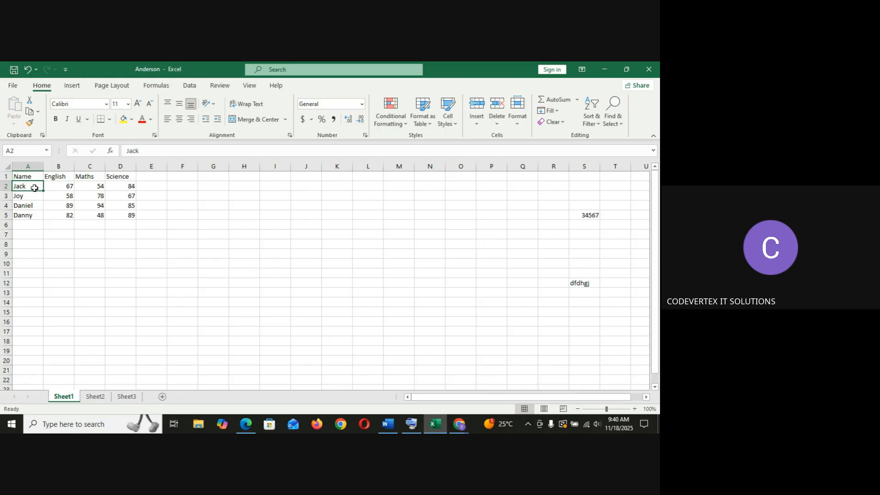
click(60, 177)
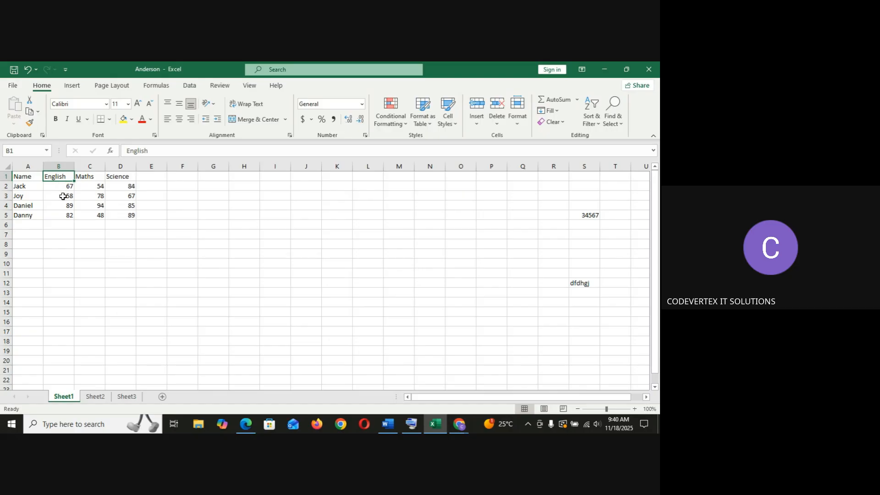
click(90, 176)
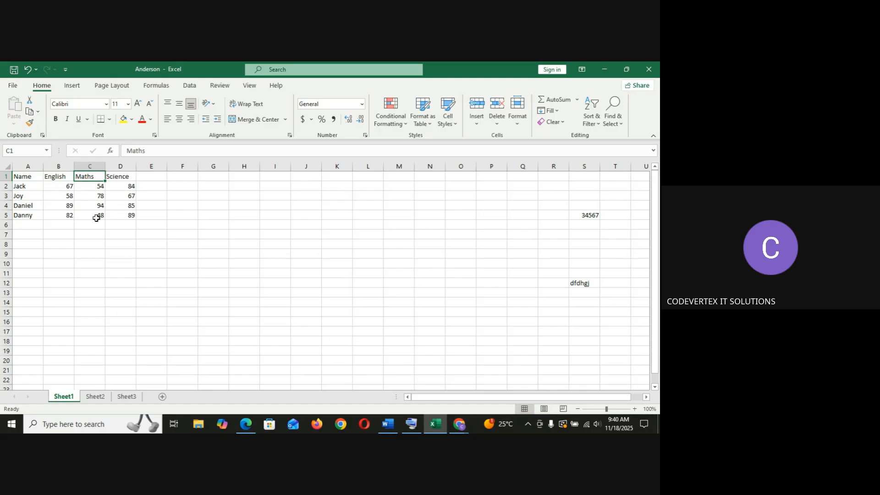
click(123, 176)
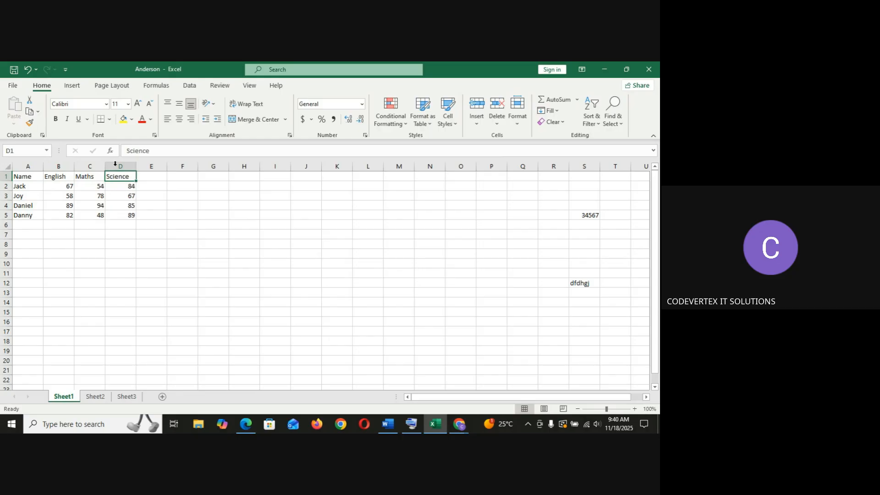
click(28, 224)
click(30, 214)
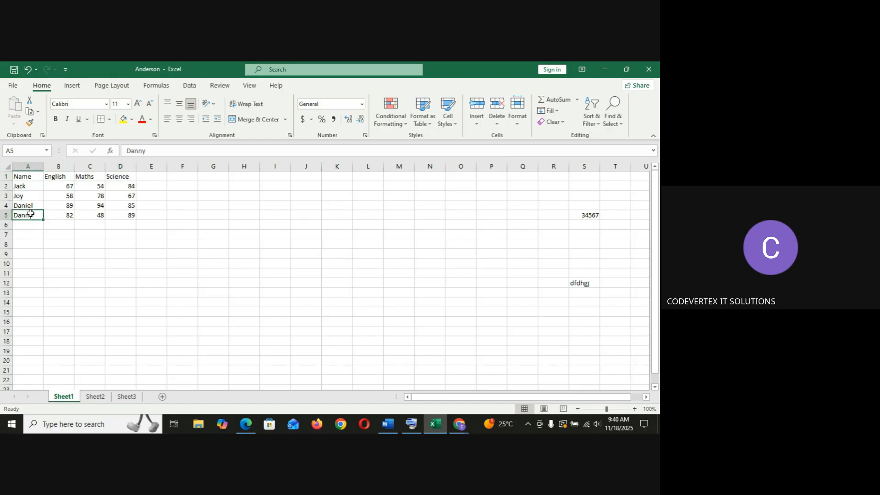
Insert a blank row above the table by inserting cells at row 1.
click(6, 177)
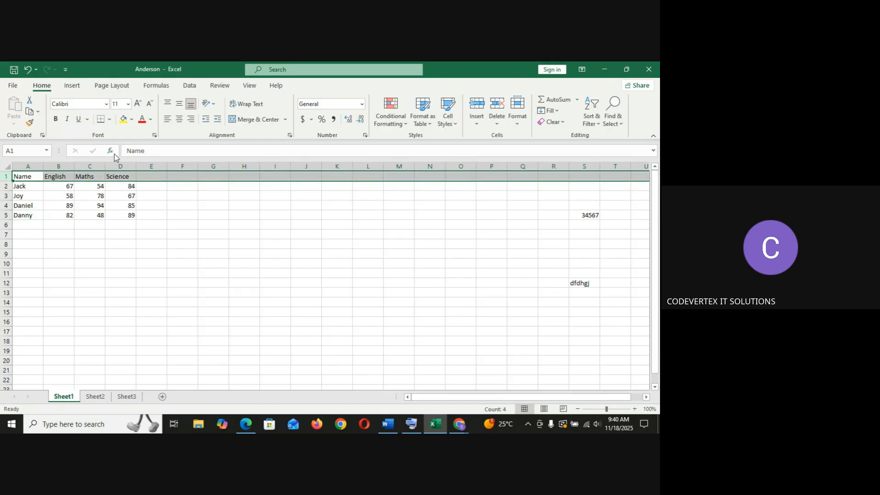
click(472, 124)
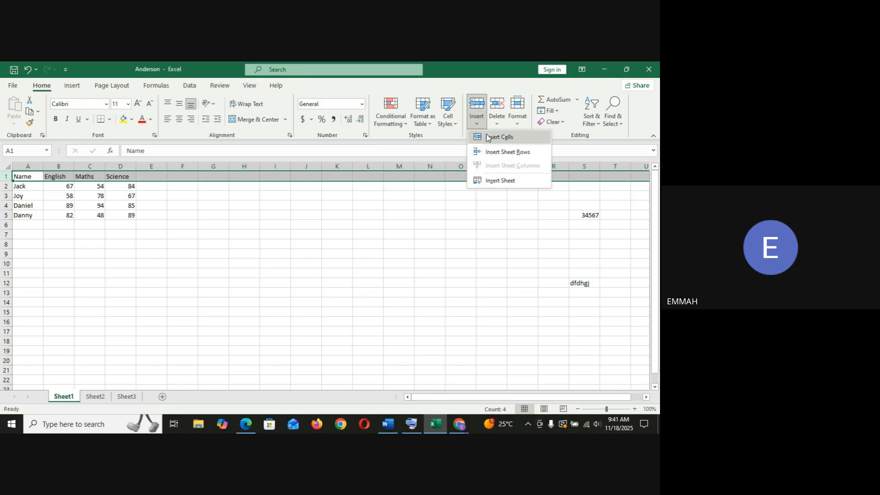
click(488, 138)
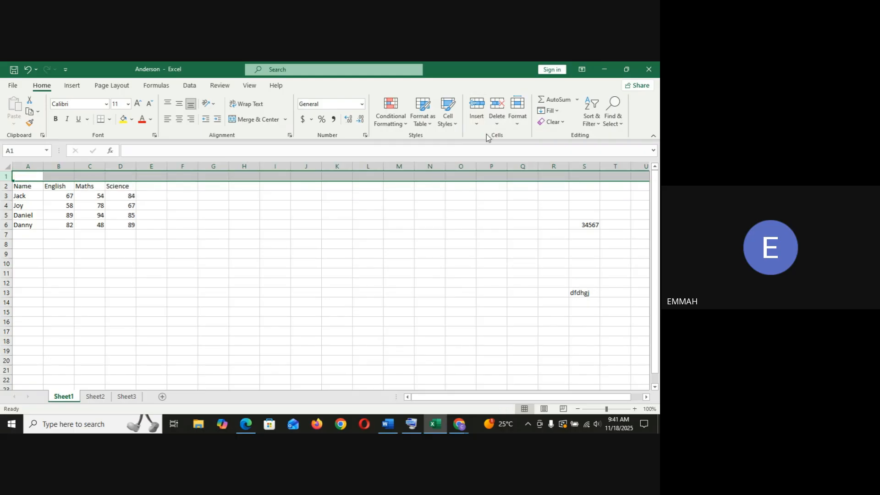
click(117, 233)
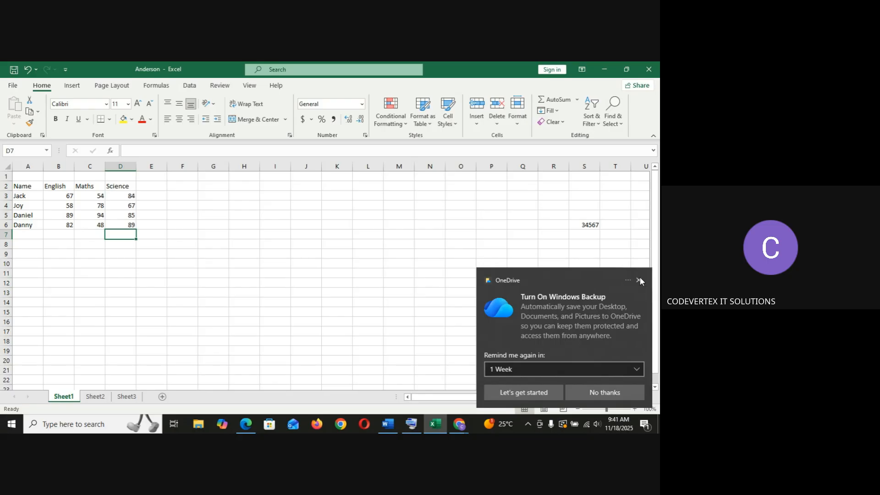
Switch to Google Meet and change the shared presentation to the Anderson - Excel window.
click(639, 279)
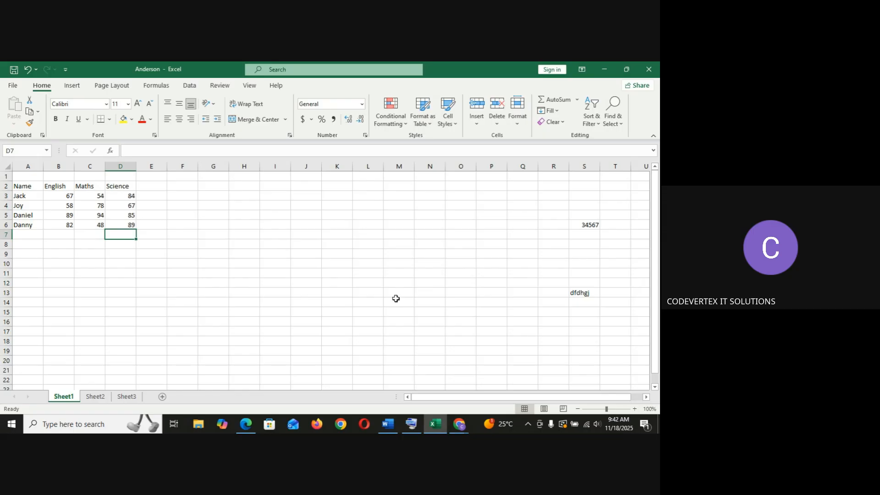
mouse_move(459, 426)
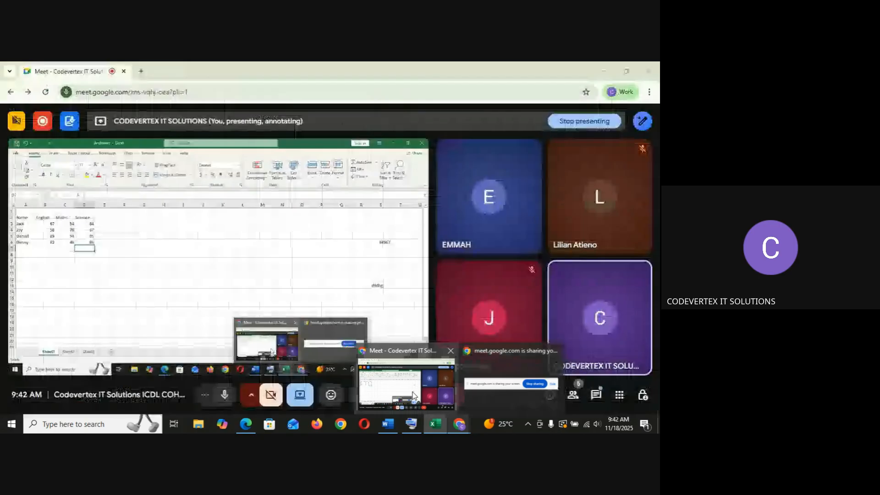
click(413, 396)
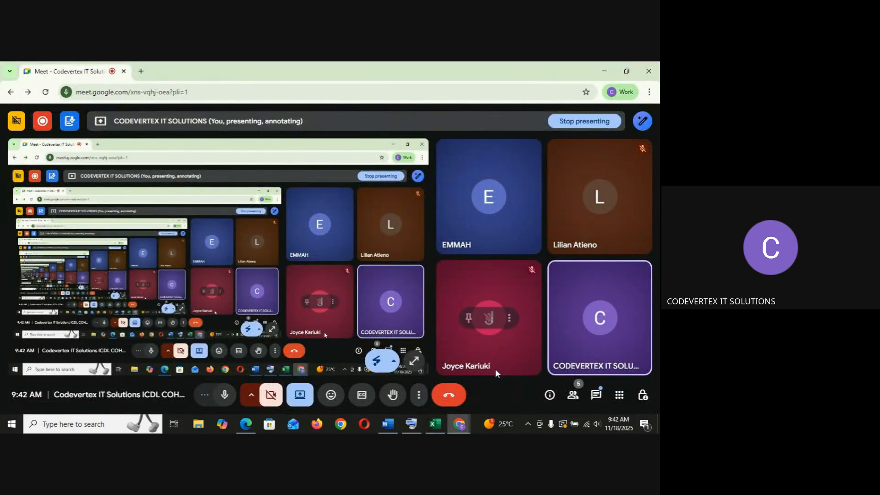
click(306, 396)
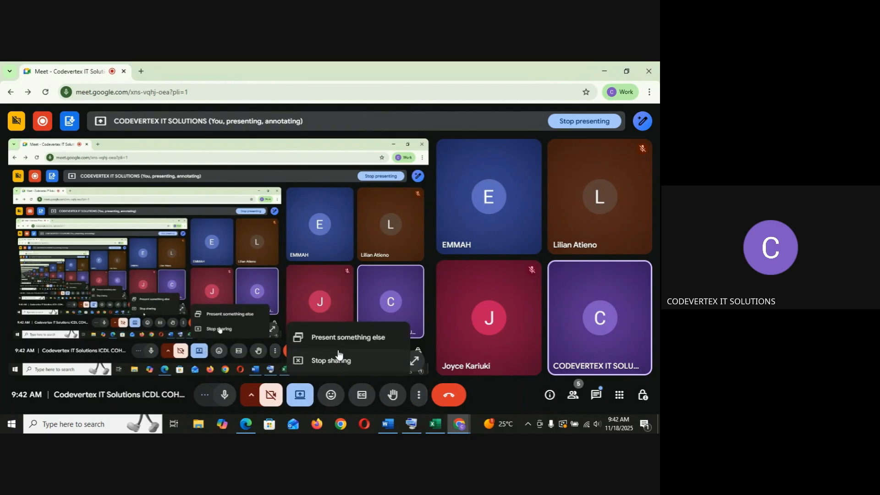
click(344, 338)
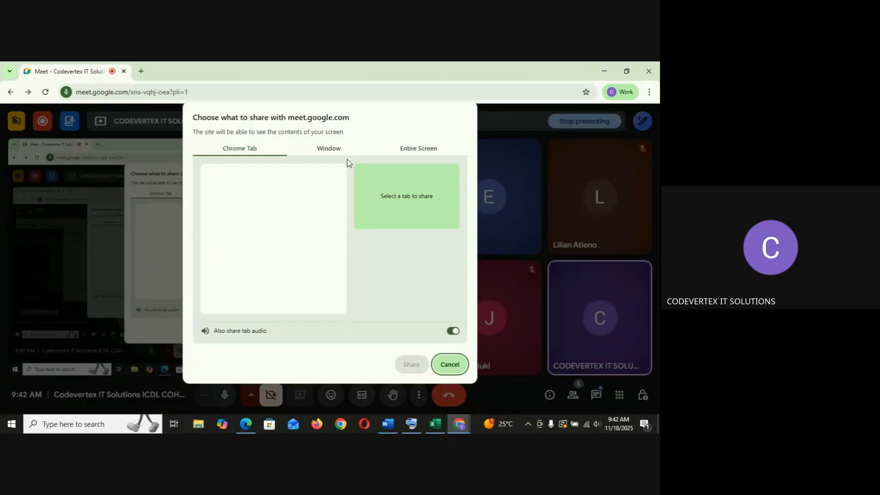
click(339, 151)
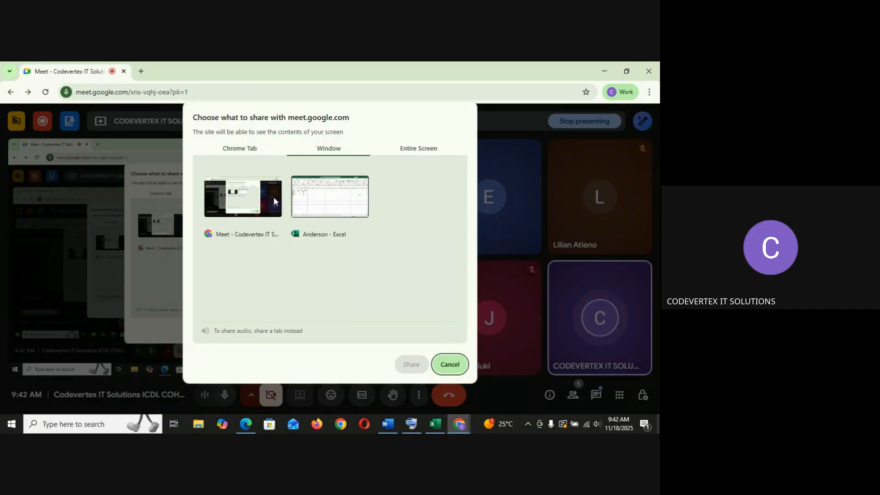
click(322, 204)
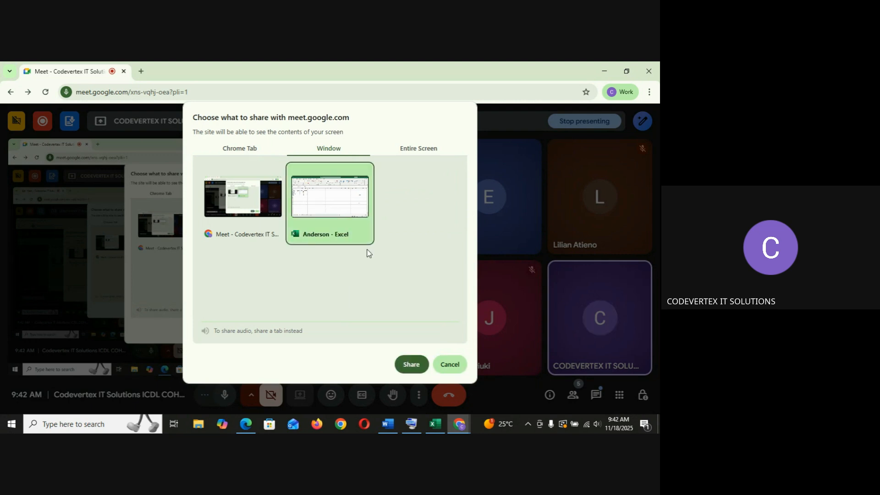
click(411, 365)
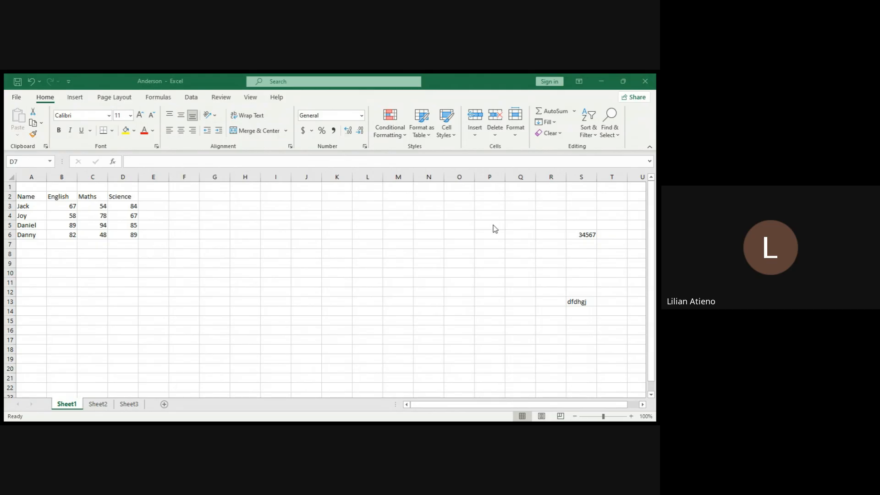
click(425, 397)
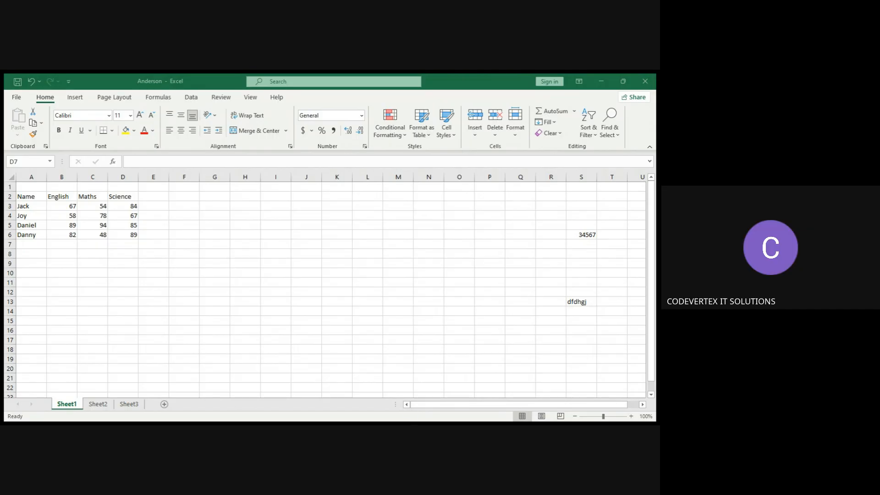
key(alt+Tab)
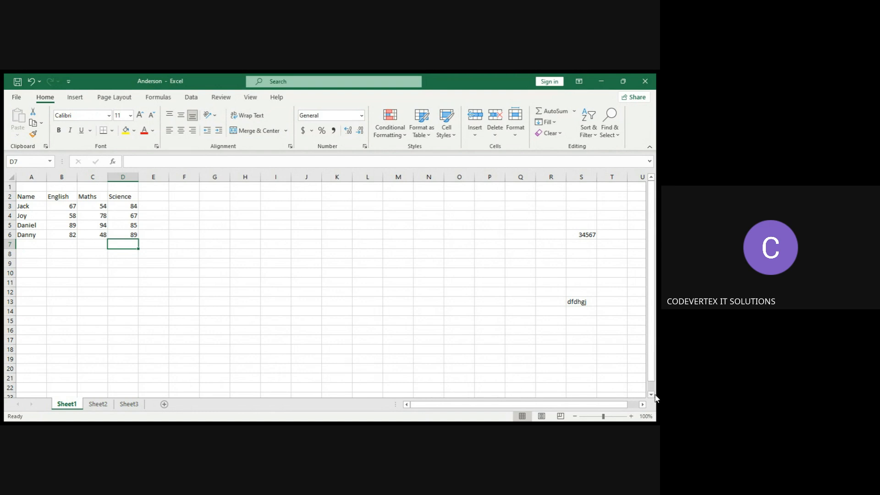
scroll(654, 397, down, 2)
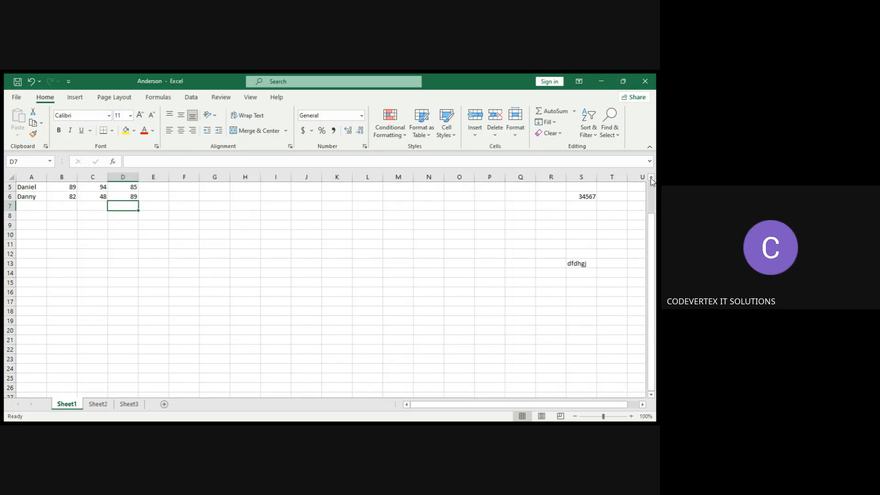
scroll(653, 181, up, 2)
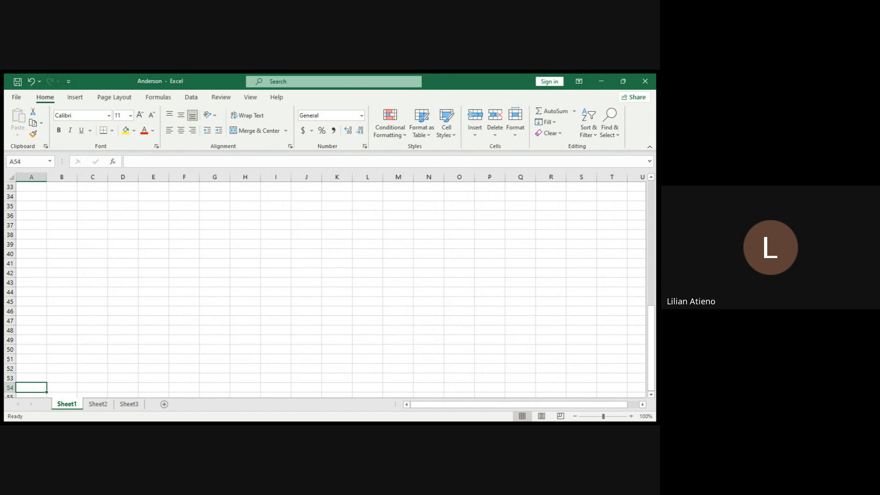
click(396, 402)
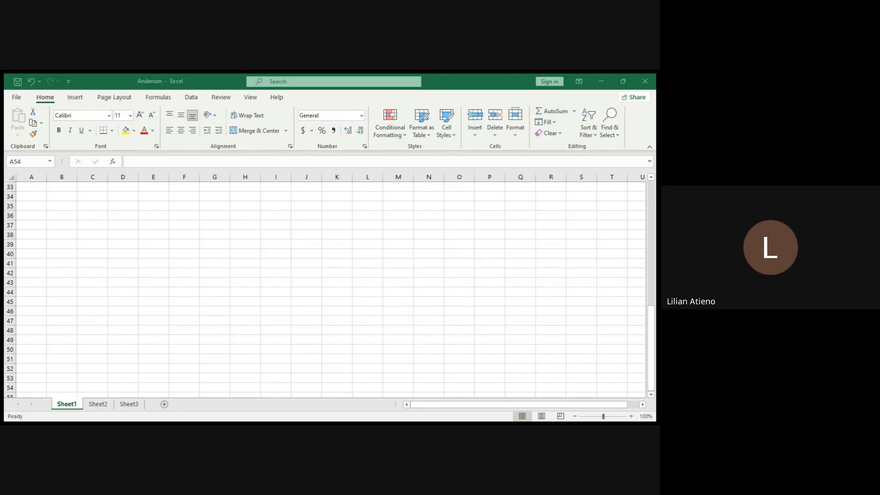
click(430, 401)
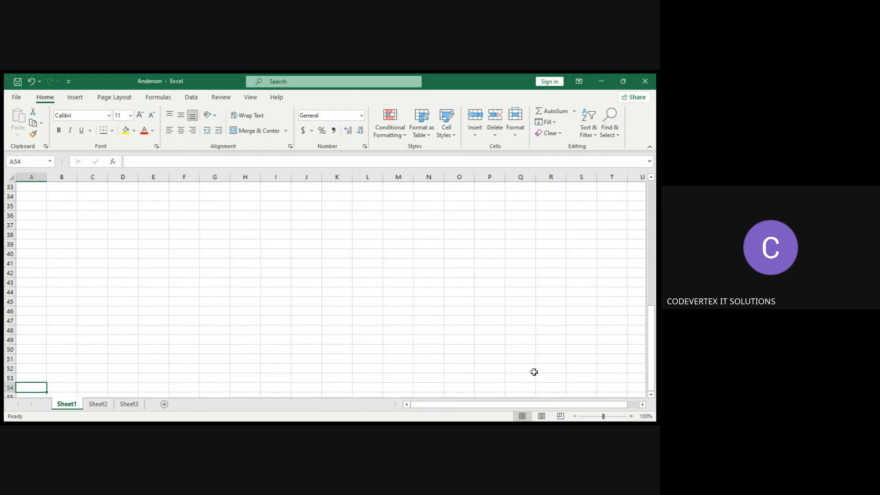
scroll(651, 395, down, 1)
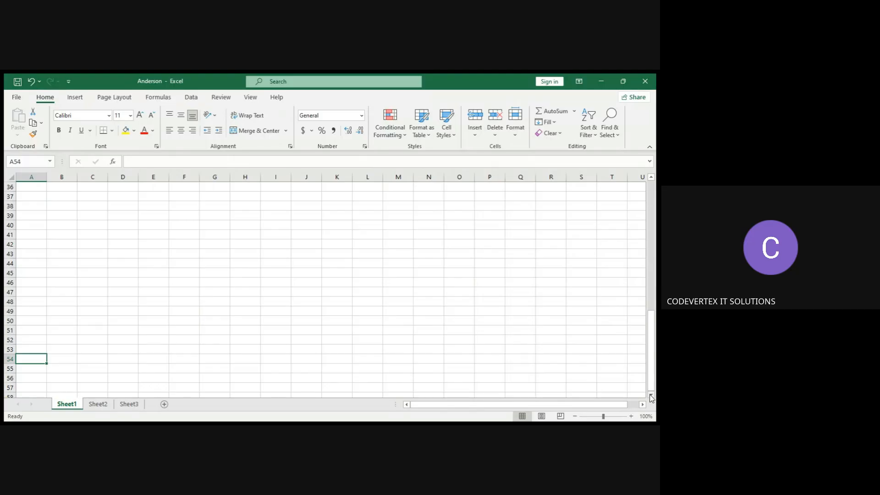
scroll(652, 394, down, 1)
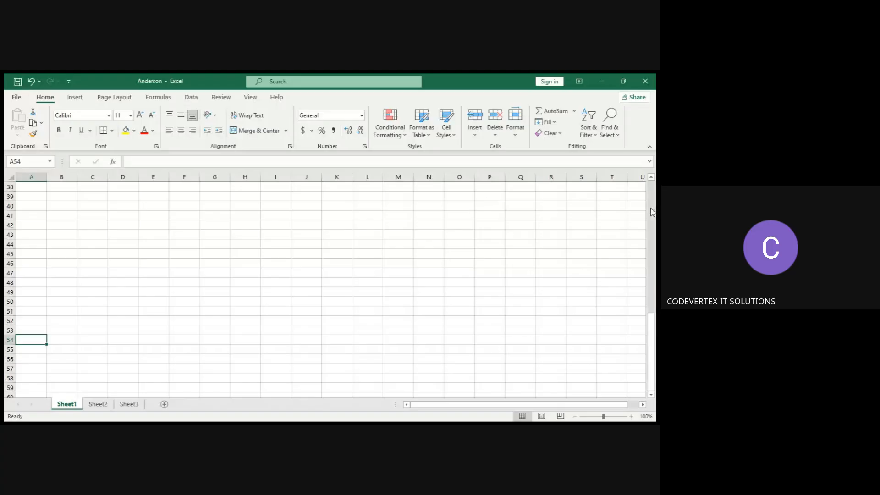
scroll(653, 212, up, 12)
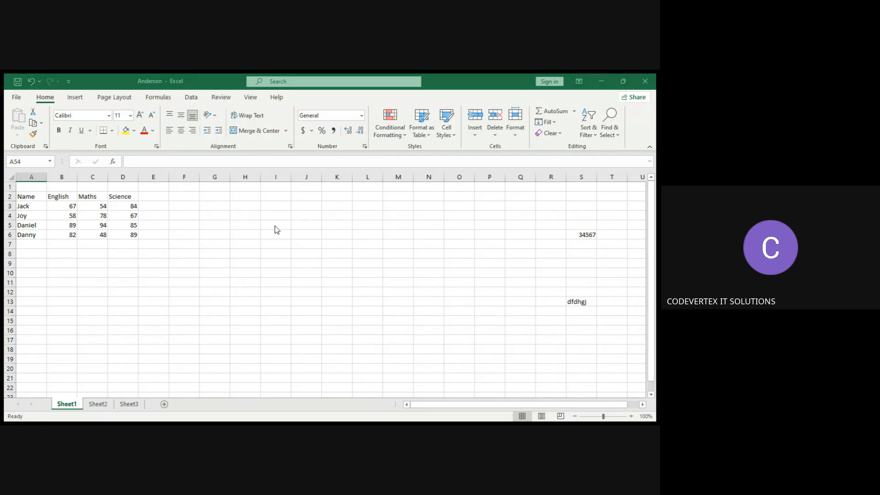
Select individual cells in the Maths and Science columns to inspect their values.
click(99, 208)
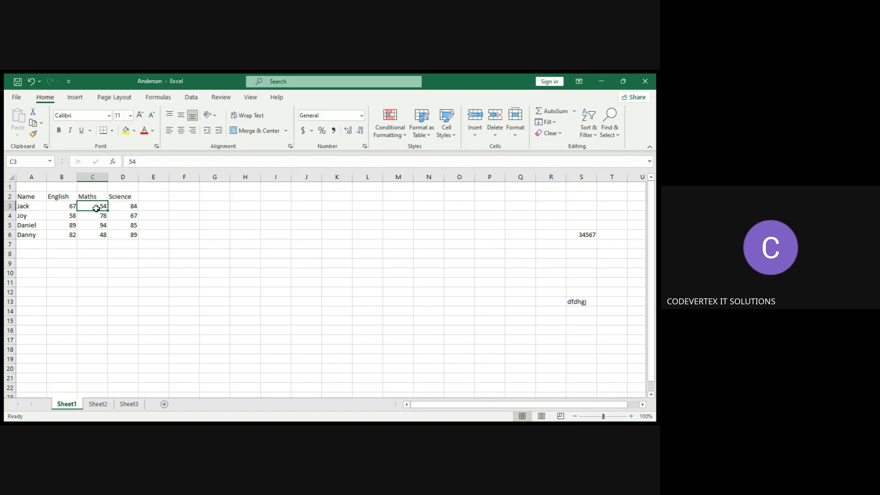
click(97, 256)
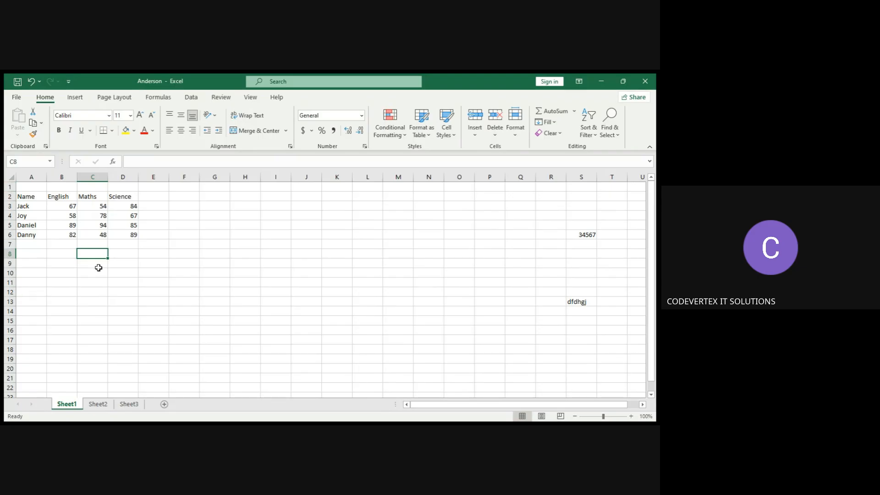
click(97, 206)
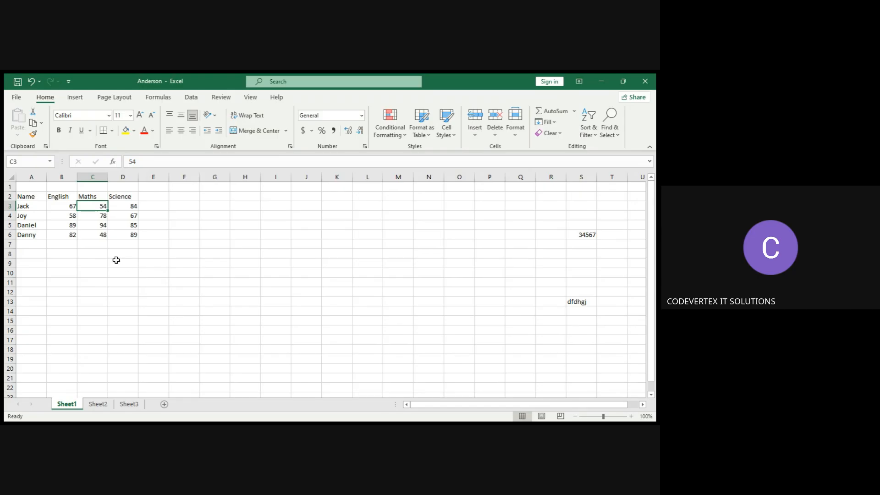
click(112, 324)
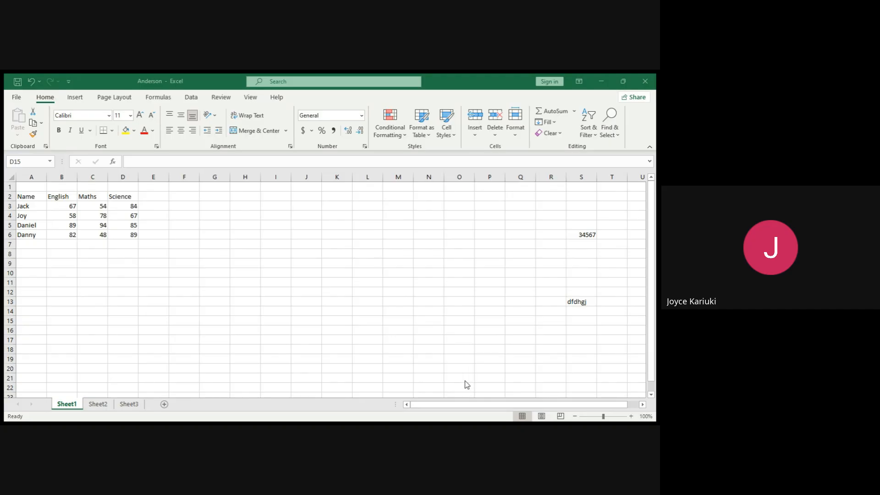
click(421, 402)
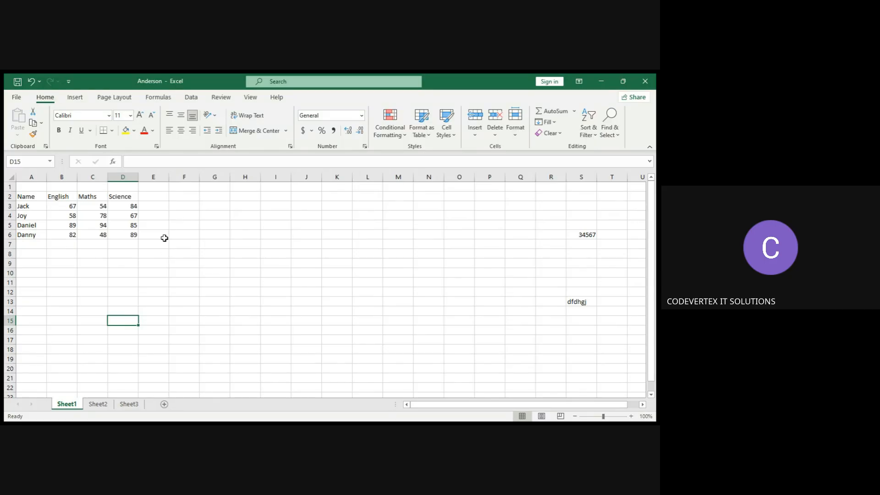
click(134, 237)
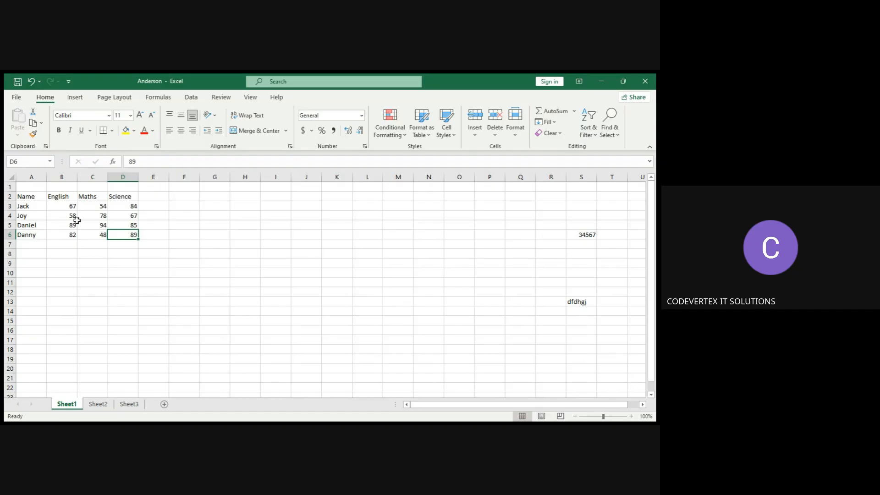
Select Joy's English, Maths and Science marks in row 4 to view their summary.
click(62, 216)
drag(61, 217, 129, 214)
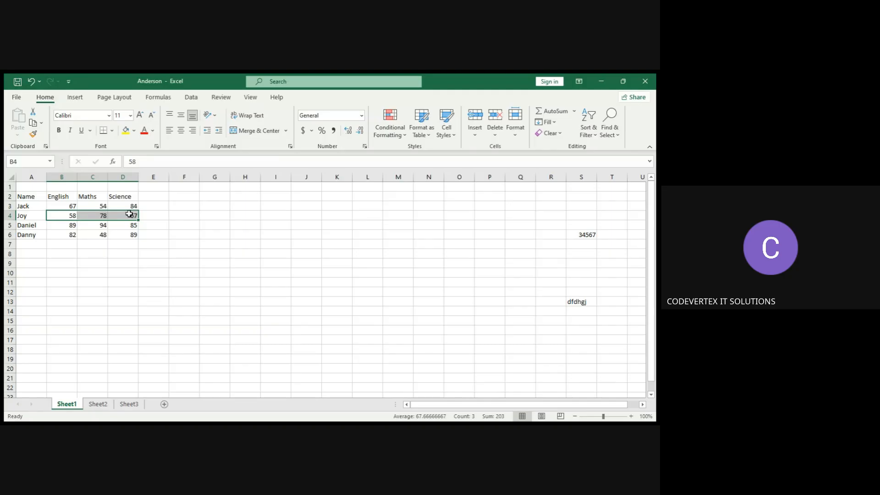
click(170, 209)
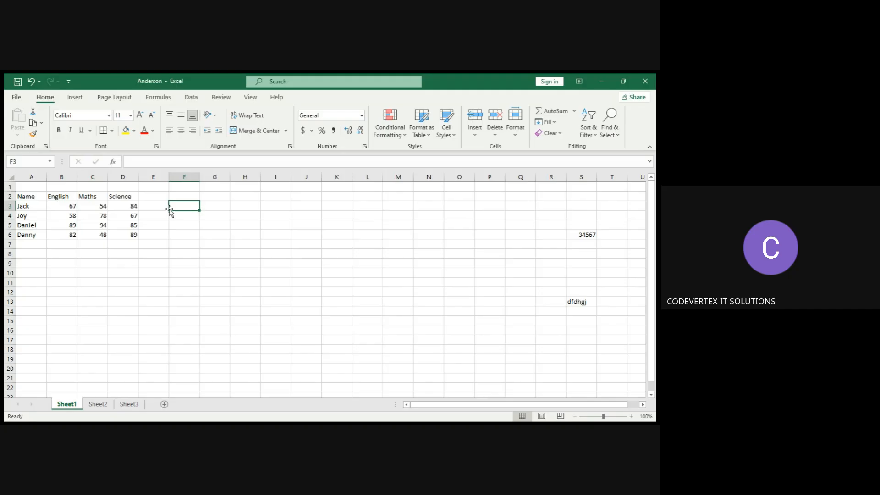
Select the column headings and each student's name in turn to point out the table's structure.
click(120, 197)
click(83, 200)
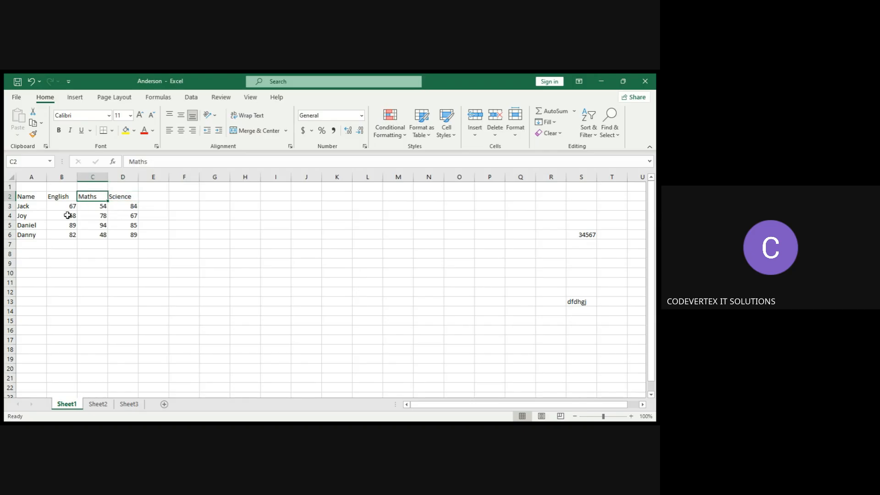
click(35, 198)
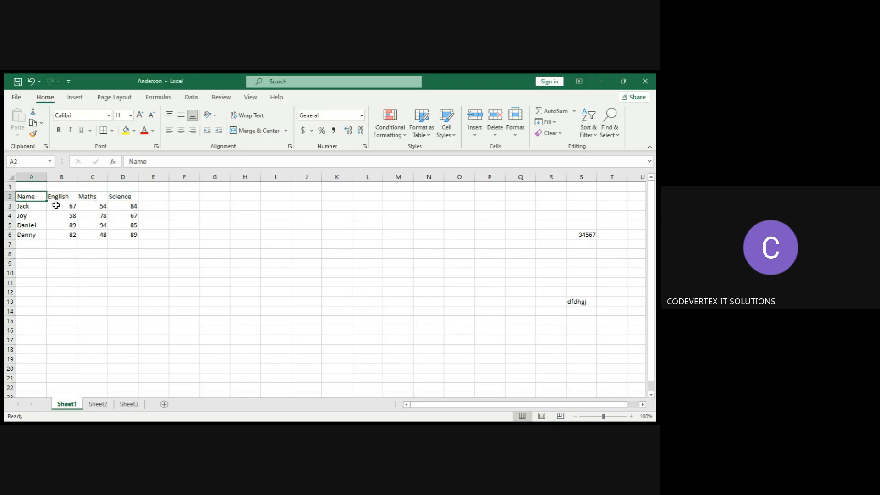
click(36, 209)
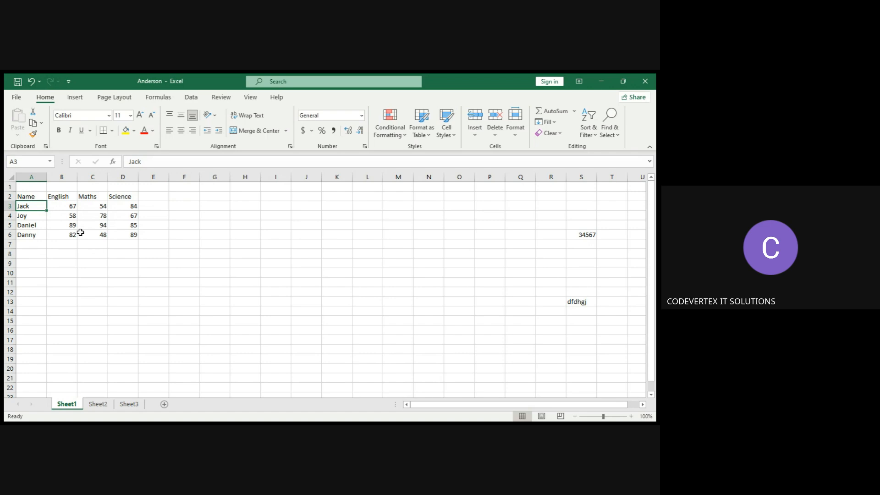
click(69, 205)
click(30, 209)
click(29, 237)
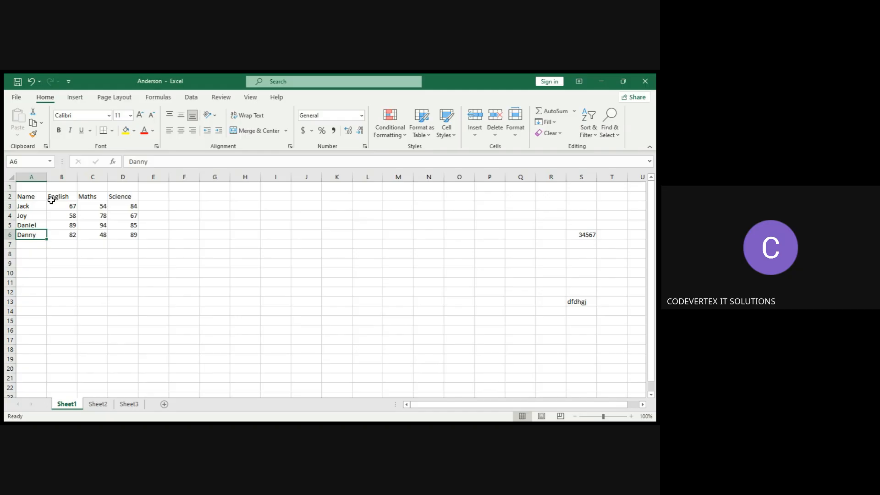
click(32, 196)
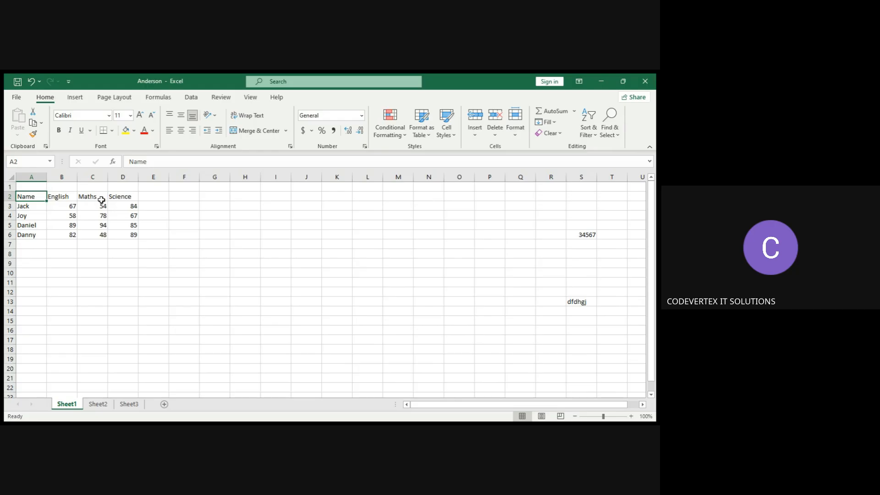
Select the student names range, then Jack's and Joy's individual marks to inspect them.
drag(41, 207, 37, 233)
click(36, 233)
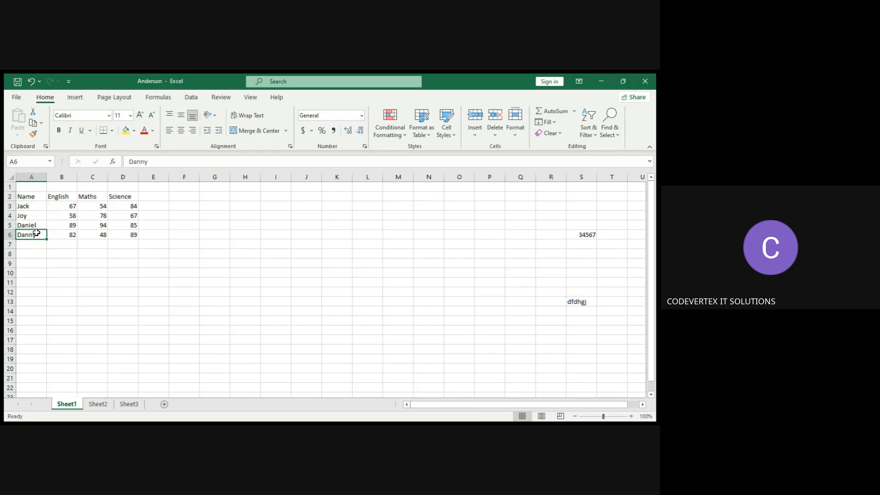
click(69, 205)
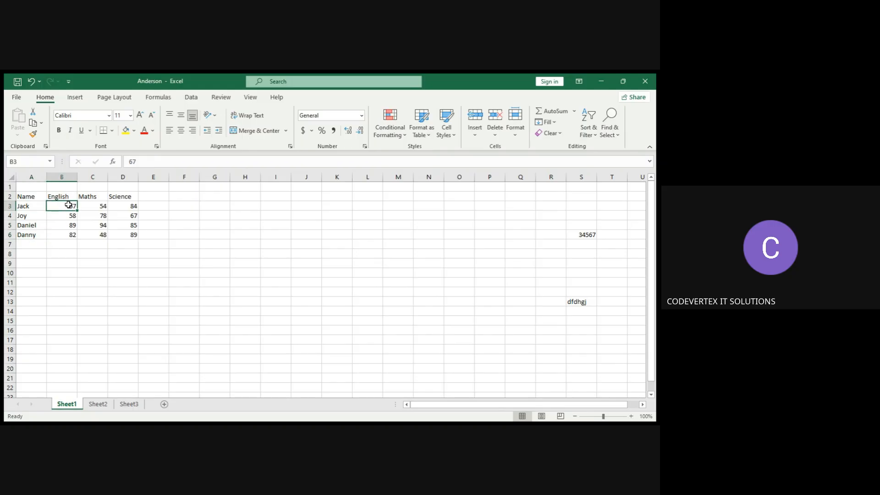
click(100, 208)
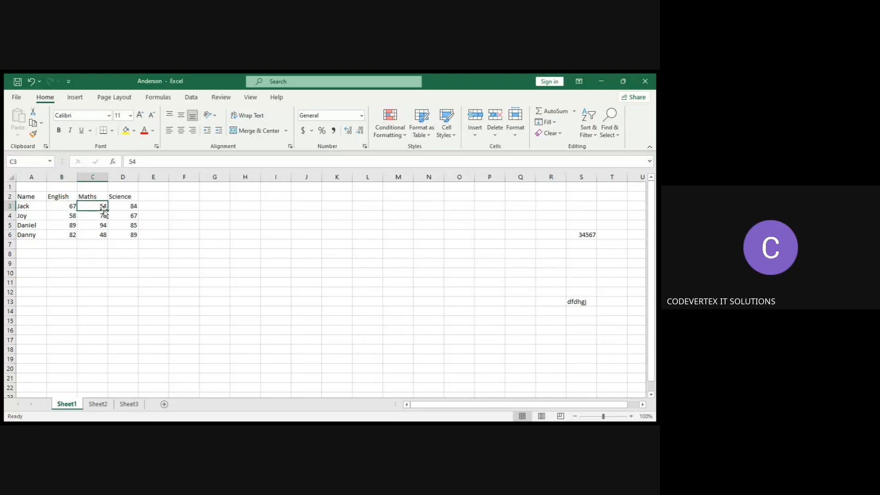
click(126, 214)
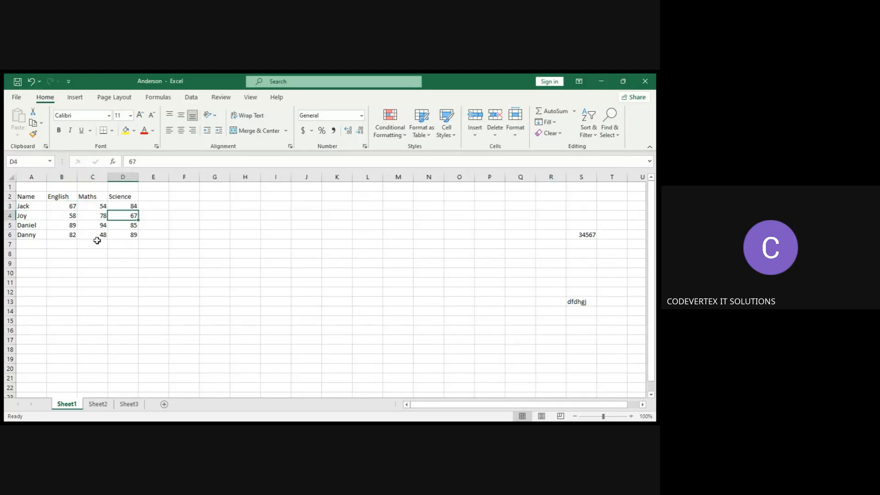
Open the number format list for the selected Science mark in cell D4.
click(362, 118)
click(362, 117)
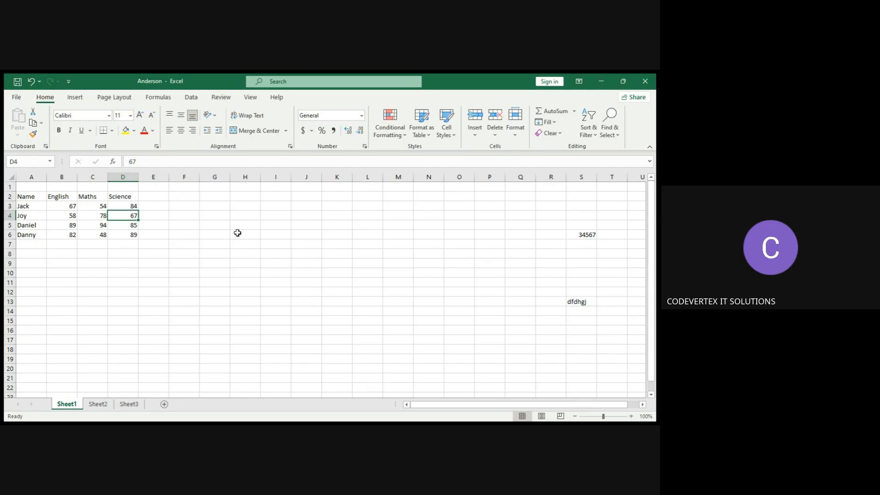
click(150, 204)
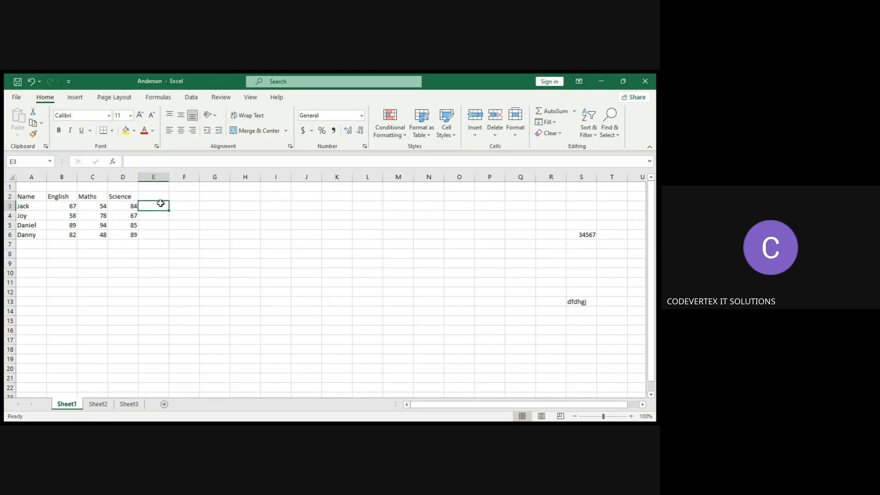
text(AJ)
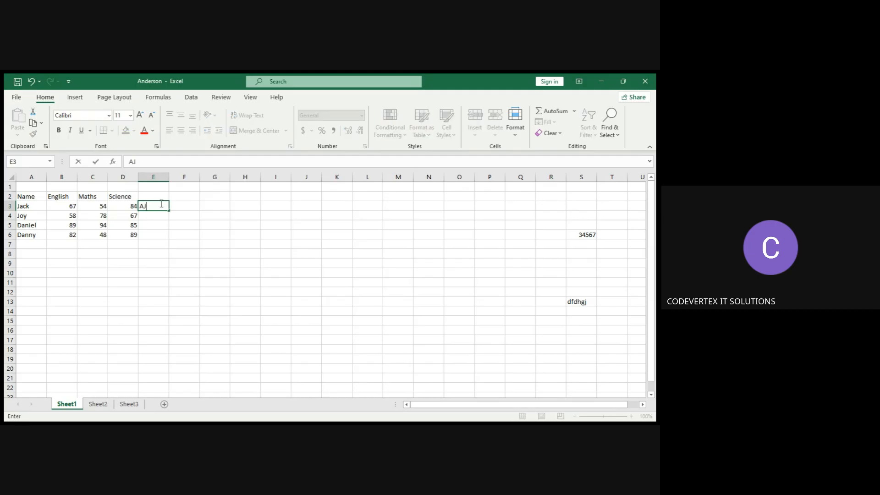
key(Escape)
click(200, 205)
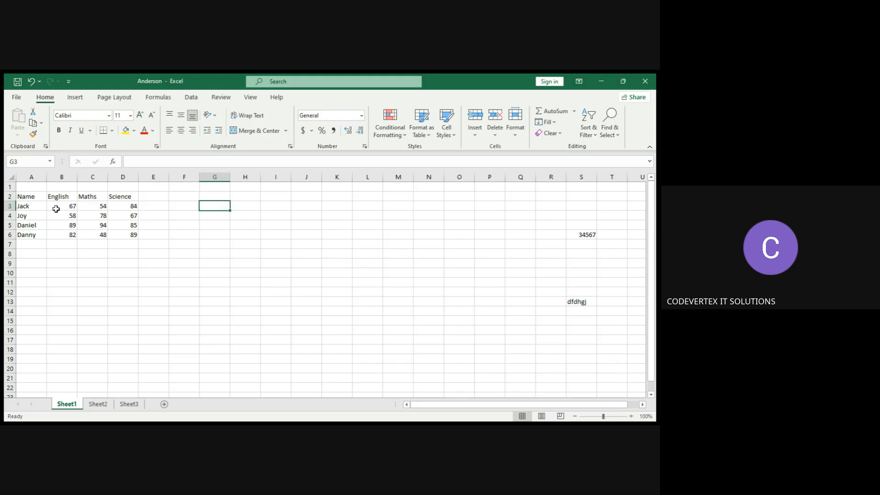
Replace the first student's name in cell A3 with Cynthia.
click(32, 209)
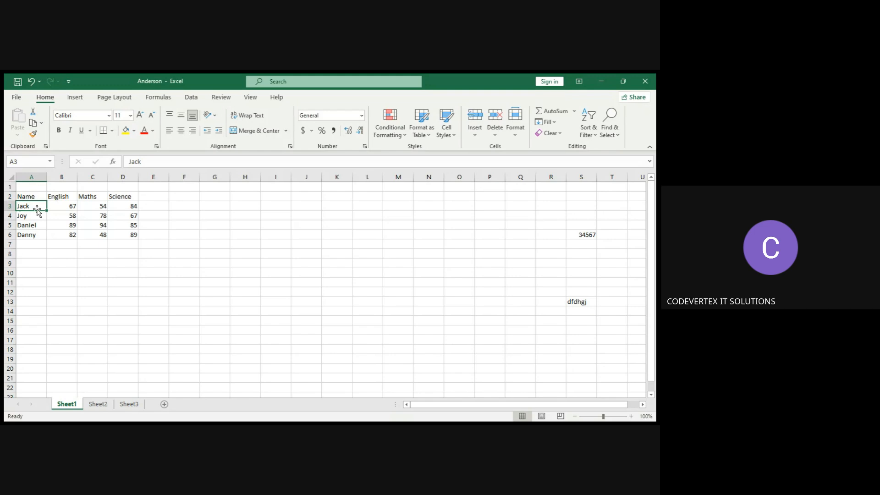
text(Cynthia)
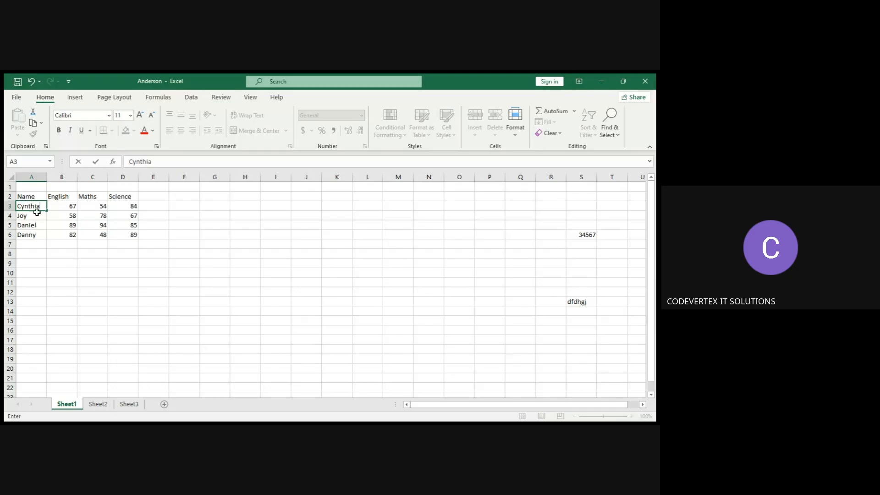
click(32, 216)
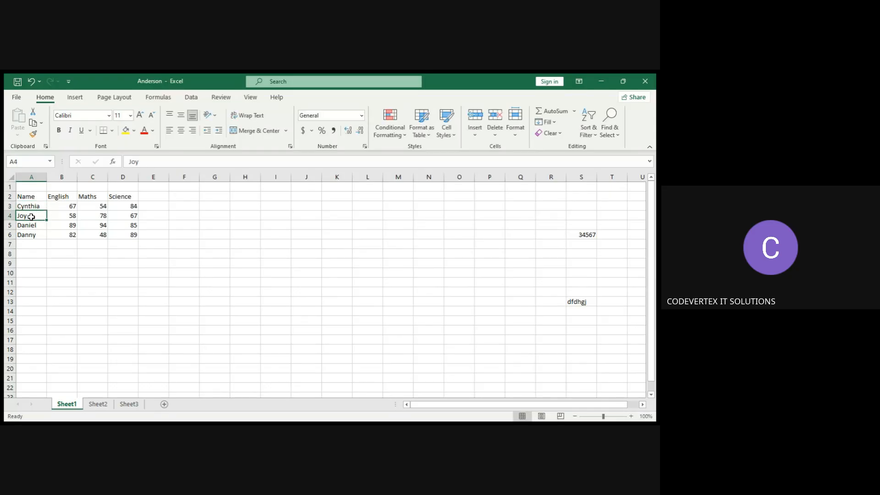
Edit the name in cell A5, deleting the letter 'i' so it reads Danel.
click(39, 207)
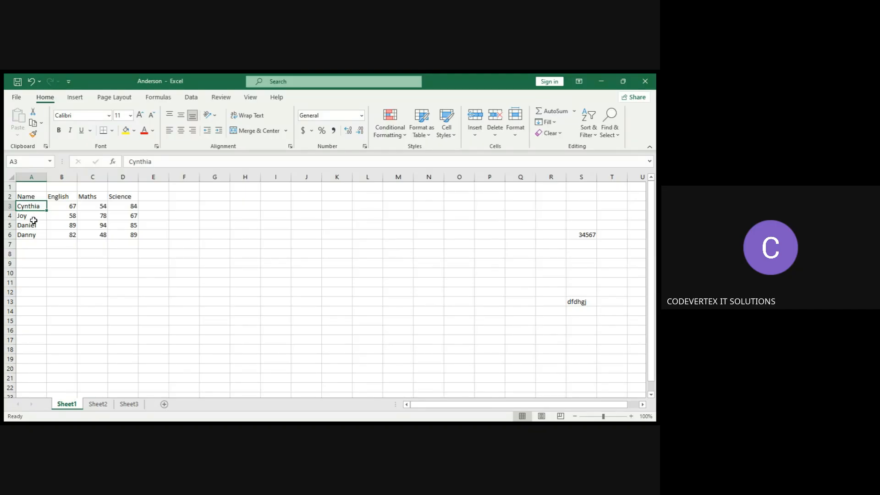
click(34, 217)
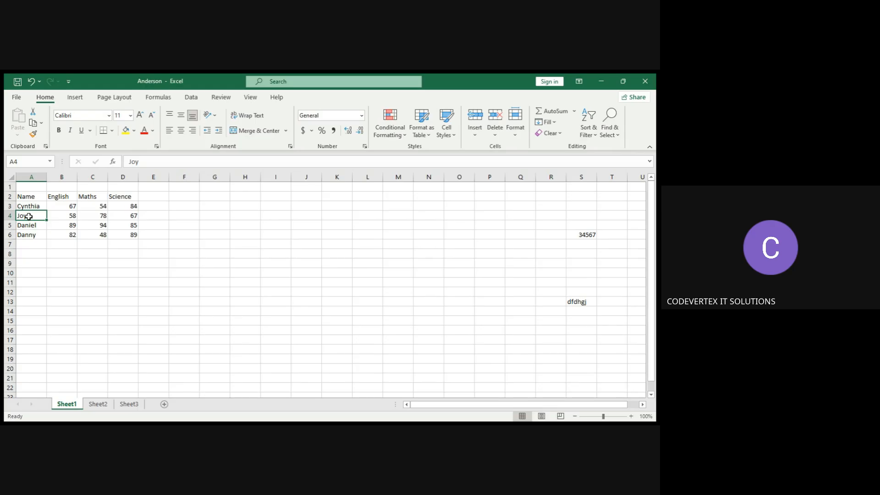
double_click(29, 216)
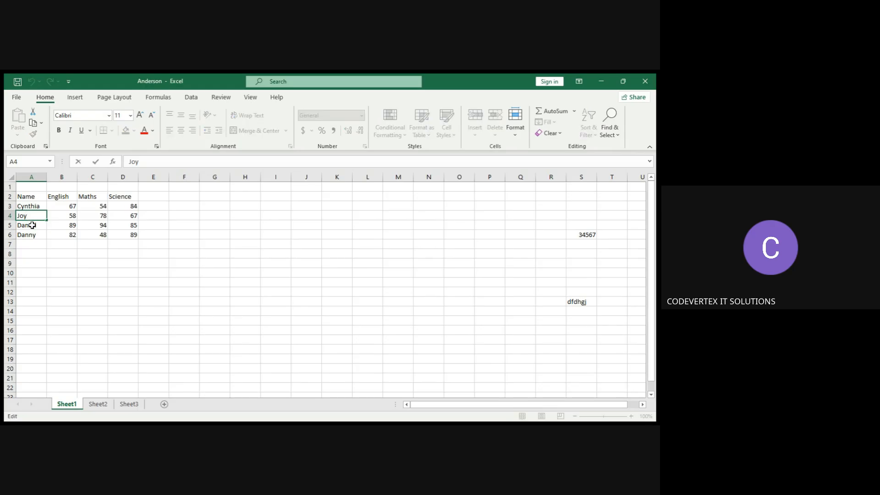
click(32, 225)
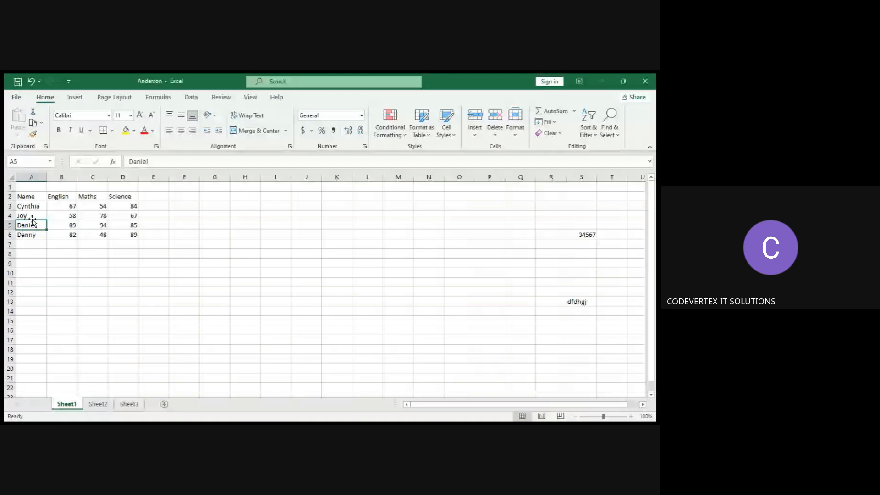
double_click(42, 224)
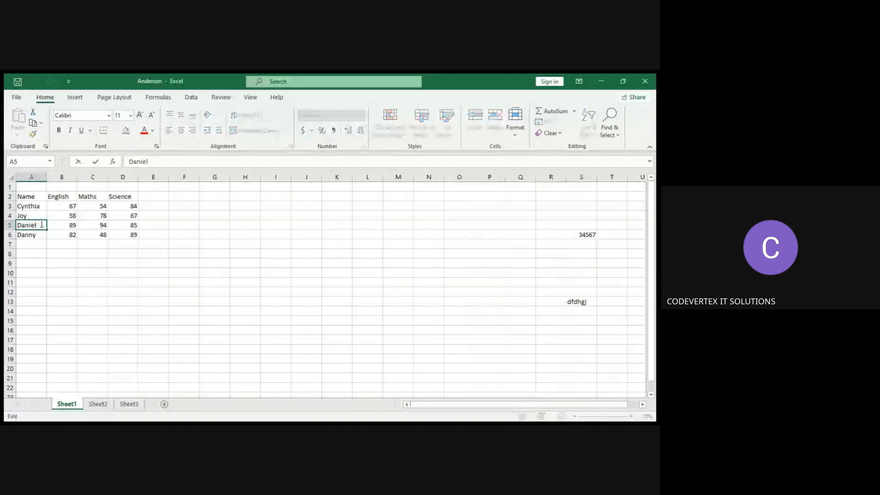
key(Left)
key(Left)
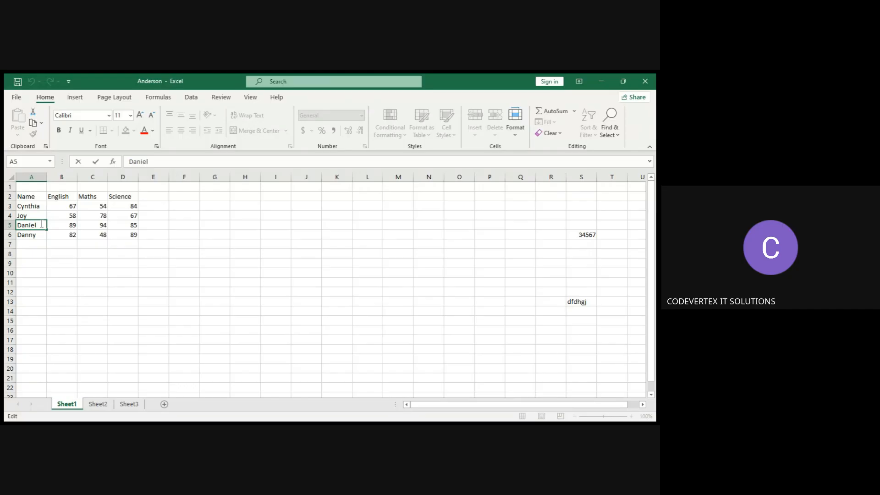
key(BackSpace)
click(36, 235)
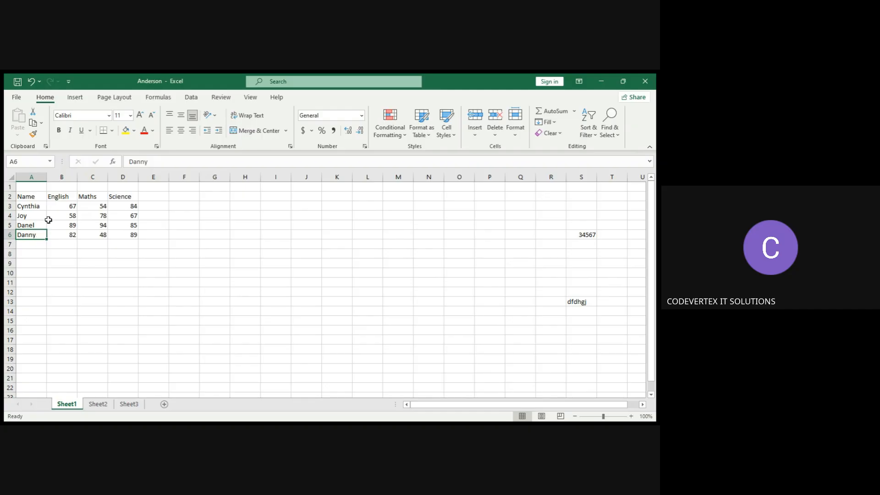
Select Joy's row of marks and then the whole English marks column to view their summaries.
click(44, 222)
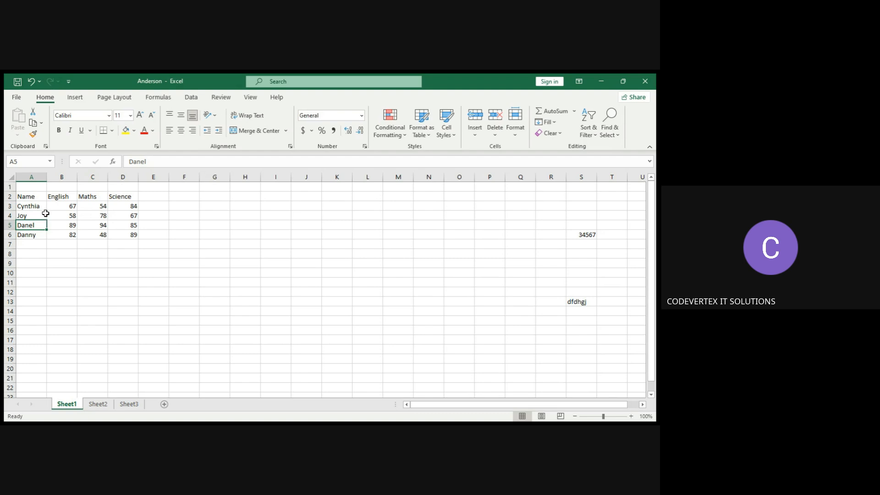
click(45, 215)
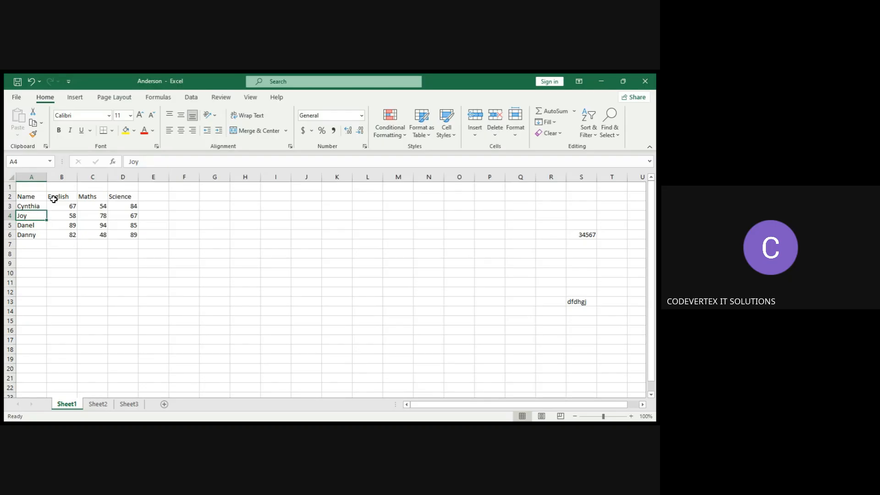
drag(61, 215, 121, 216)
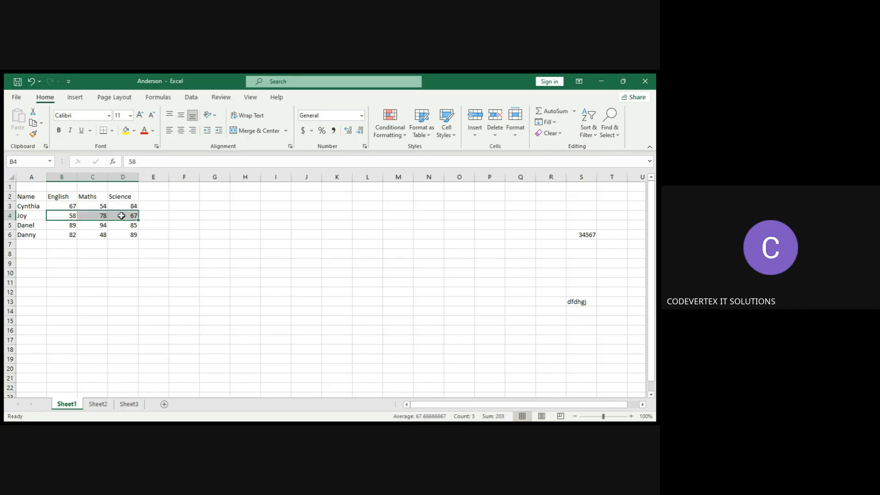
click(67, 204)
drag(68, 205, 74, 235)
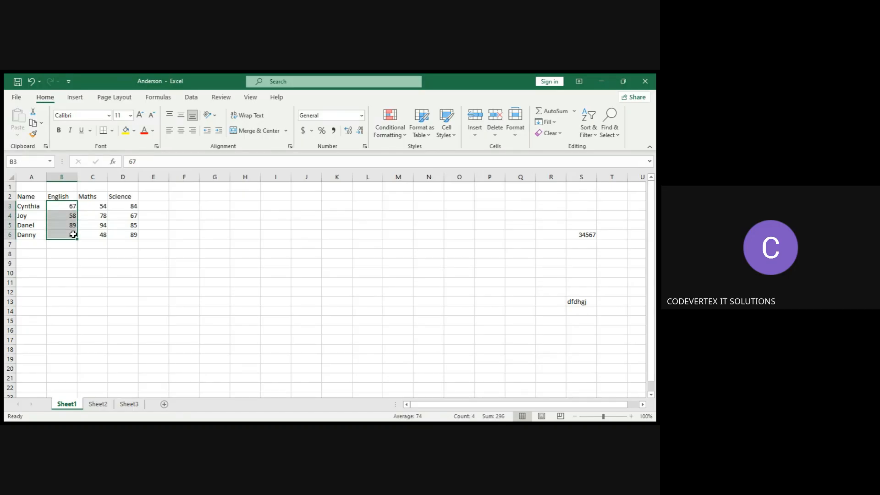
click(98, 203)
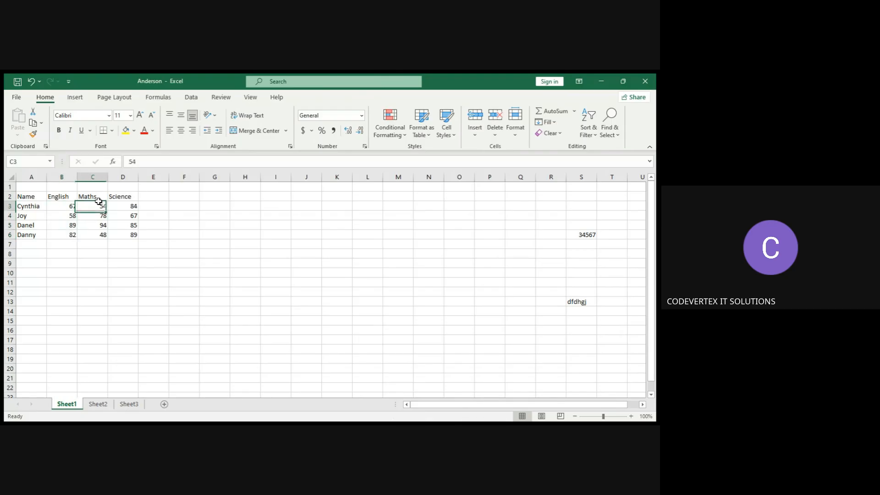
drag(98, 201, 126, 208)
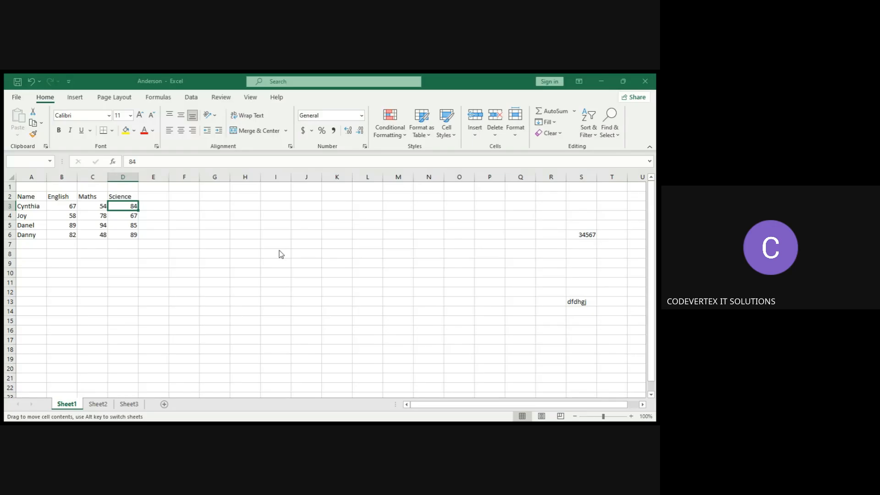
key(Escape)
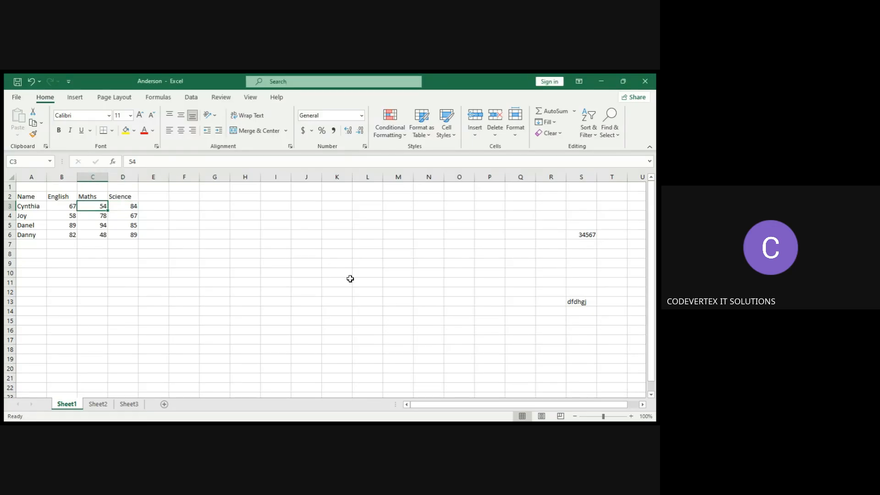
Select Danel's row of marks, then Cynthia's English and Science marks together.
click(68, 223)
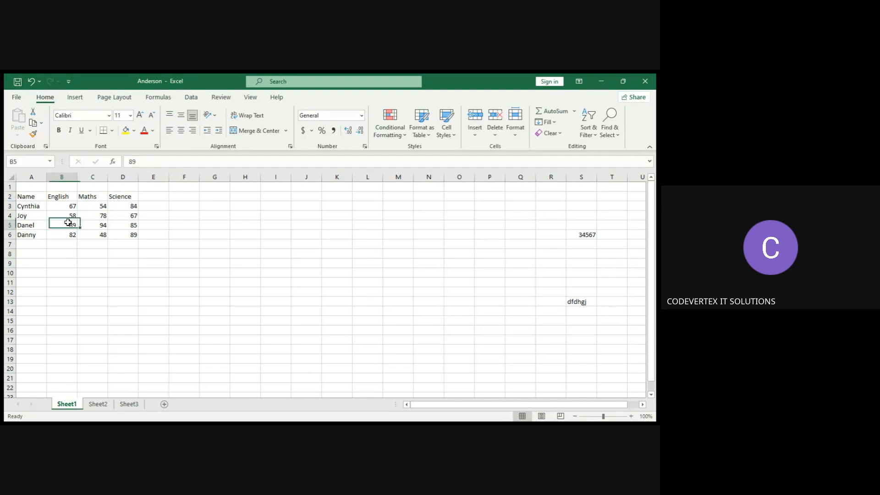
drag(68, 222, 139, 227)
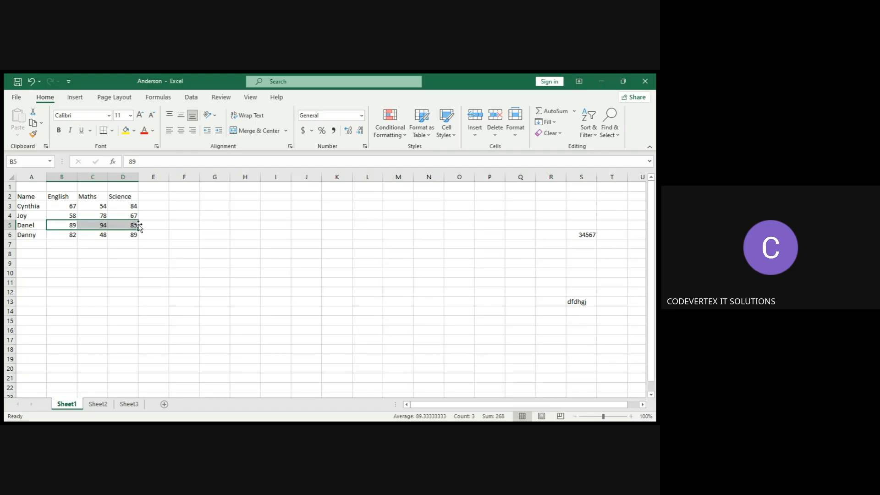
click(87, 242)
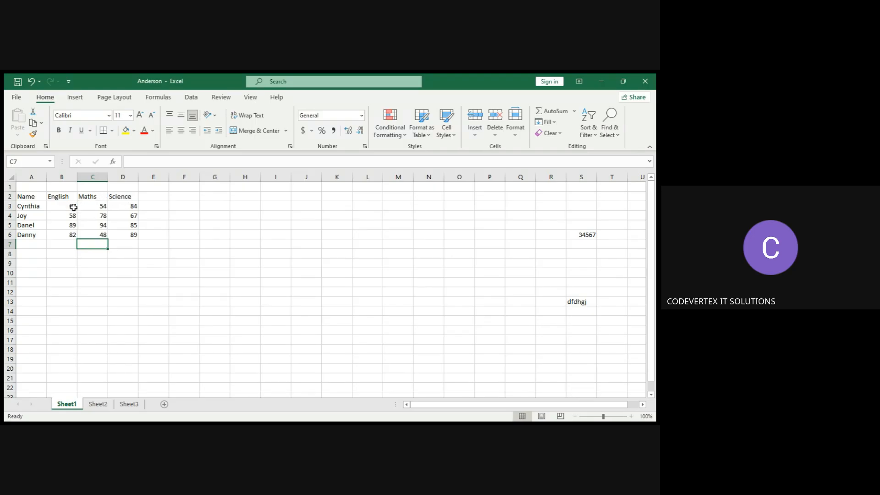
click(73, 207)
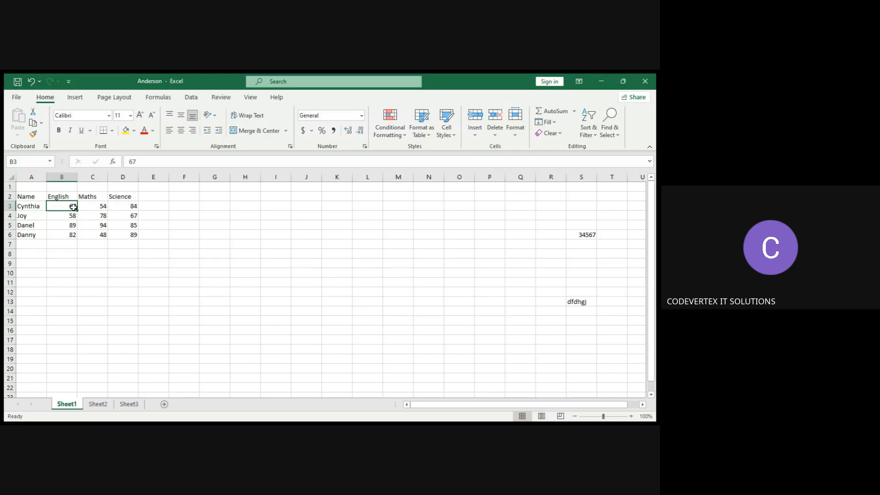
ctrl+click(120, 209)
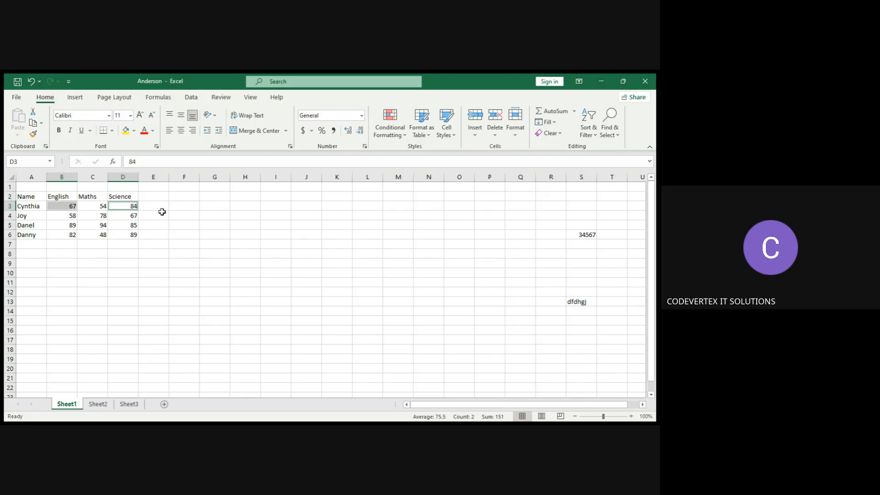
Select Joy's marks, then combine several scattered marks across the table into one multi-cell selection.
click(69, 216)
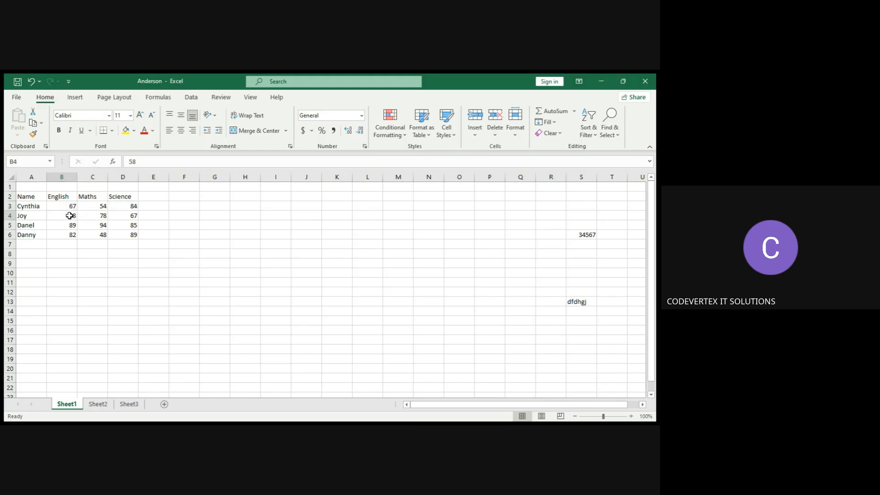
drag(69, 215, 118, 217)
click(65, 204)
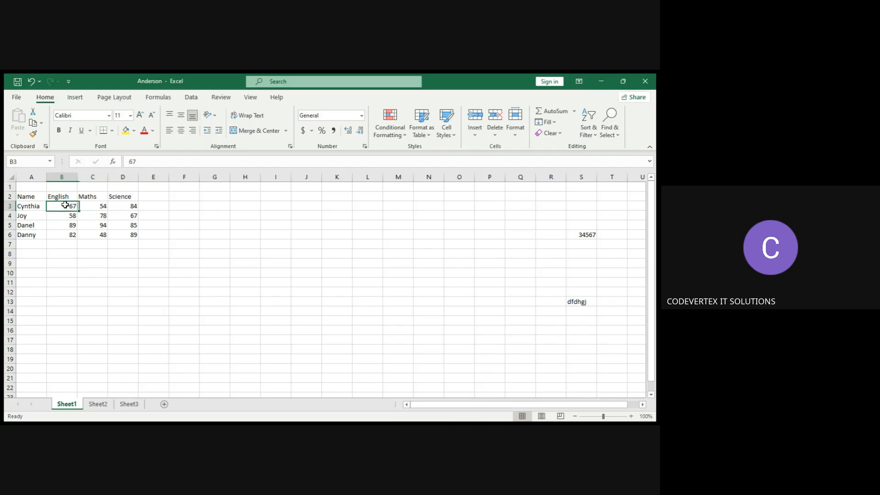
ctrl+click(125, 207)
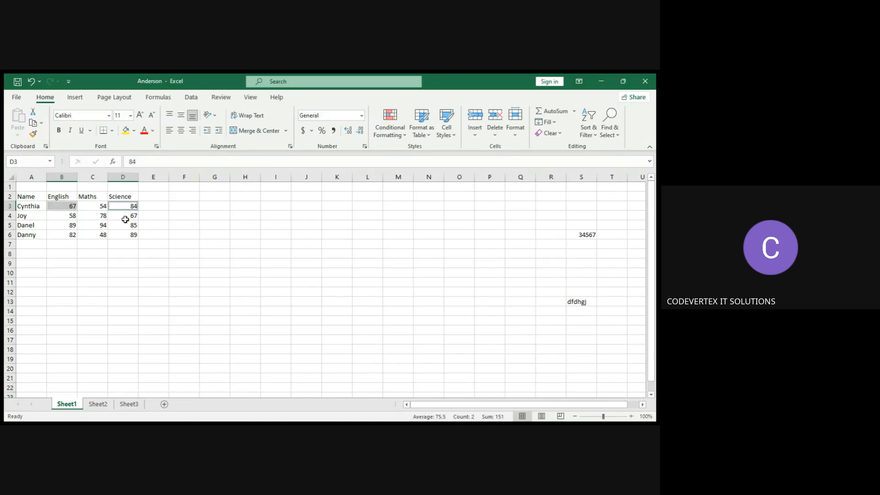
ctrl+click(119, 225)
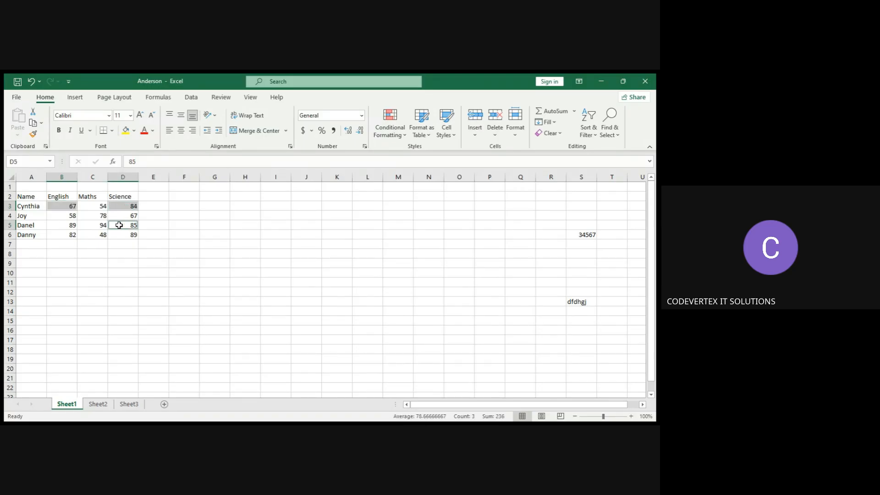
ctrl+click(90, 215)
ctrl+click(73, 234)
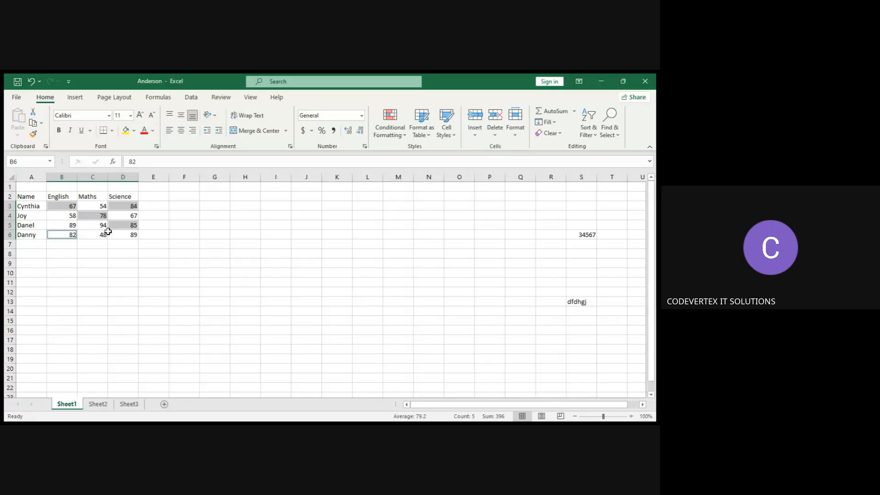
click(99, 235)
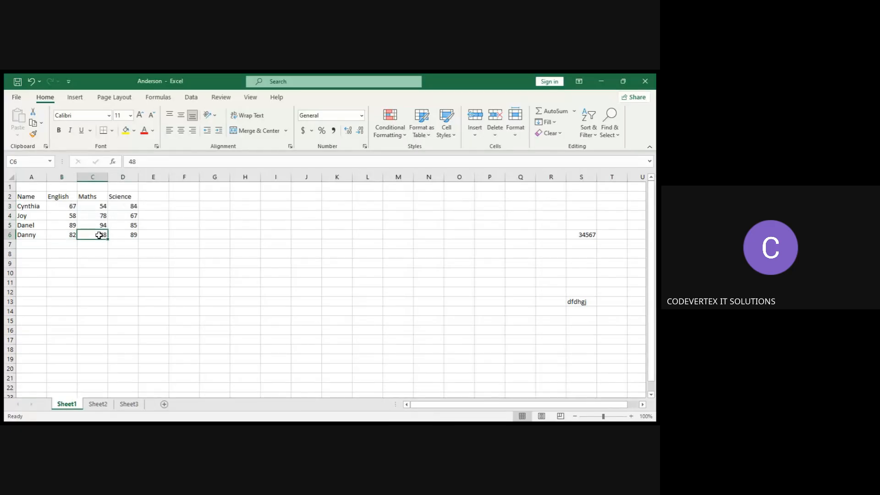
click(69, 205)
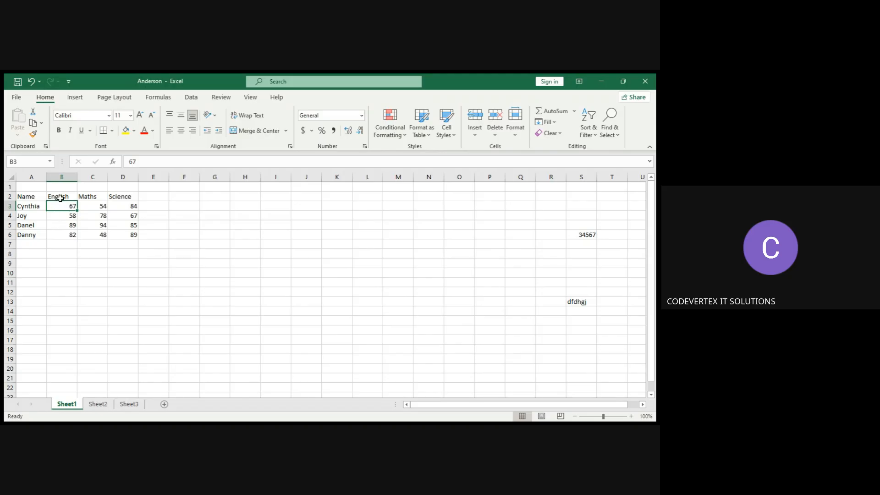
click(61, 197)
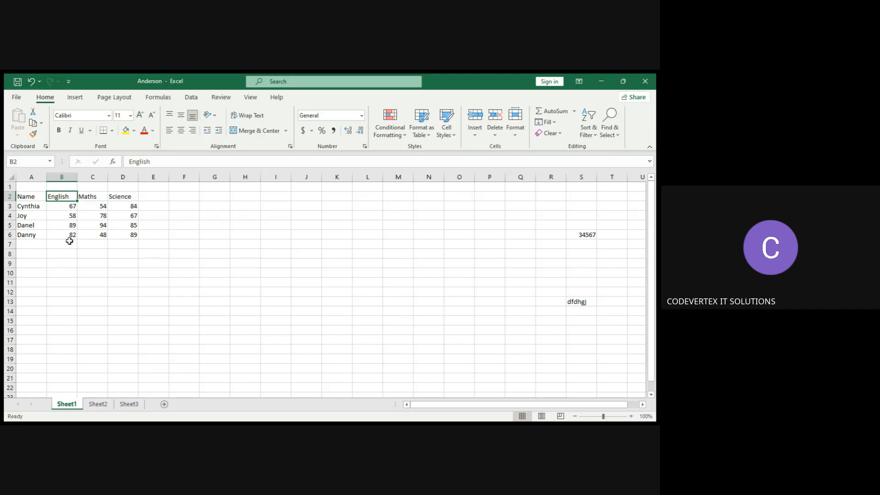
click(73, 238)
click(40, 282)
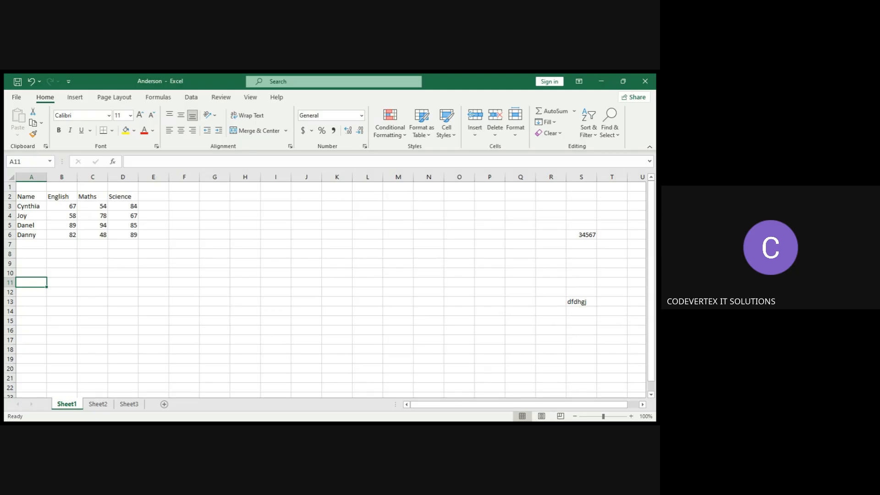
click(402, 397)
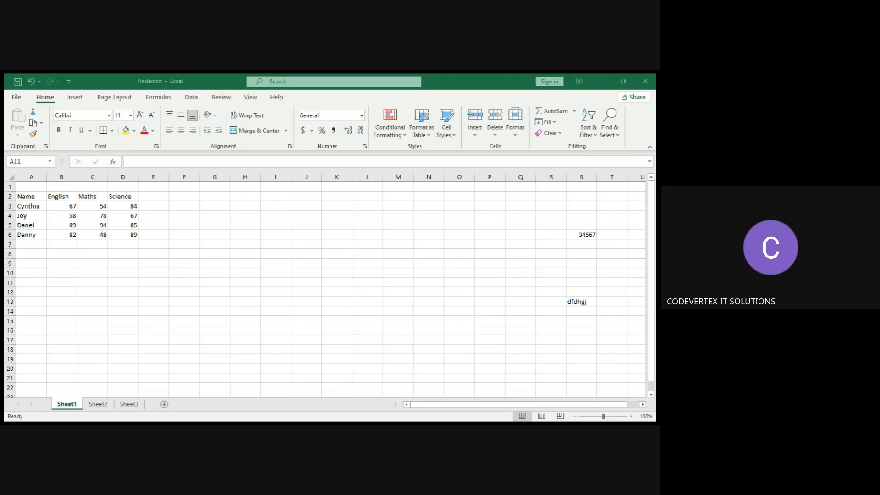
Select the entire worksheet, then deselect it by picking single cells.
key(alt+Tab)
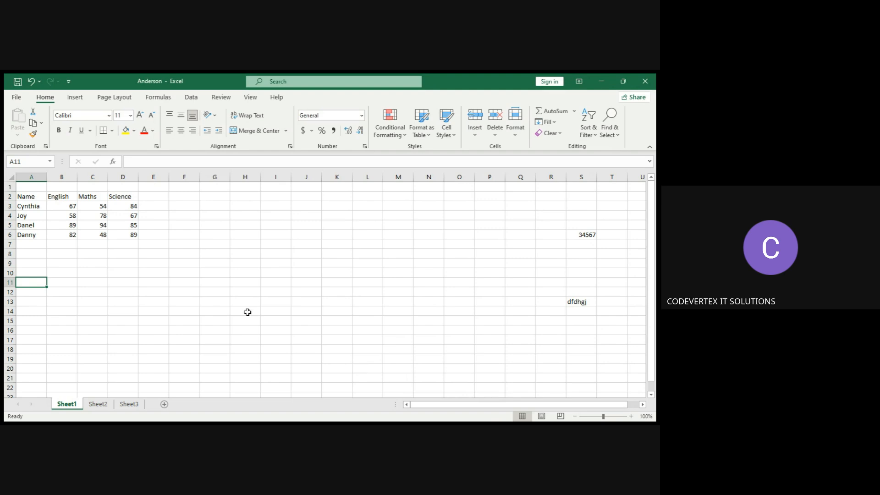
key(ctrl+a)
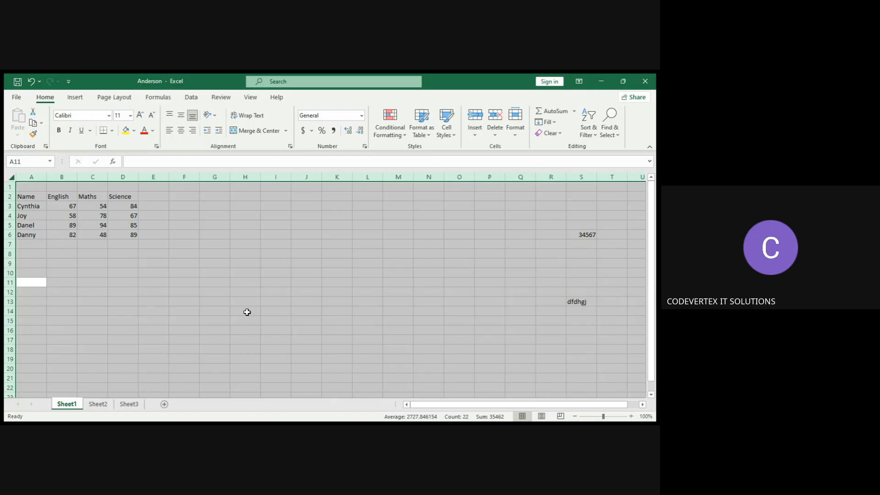
click(248, 312)
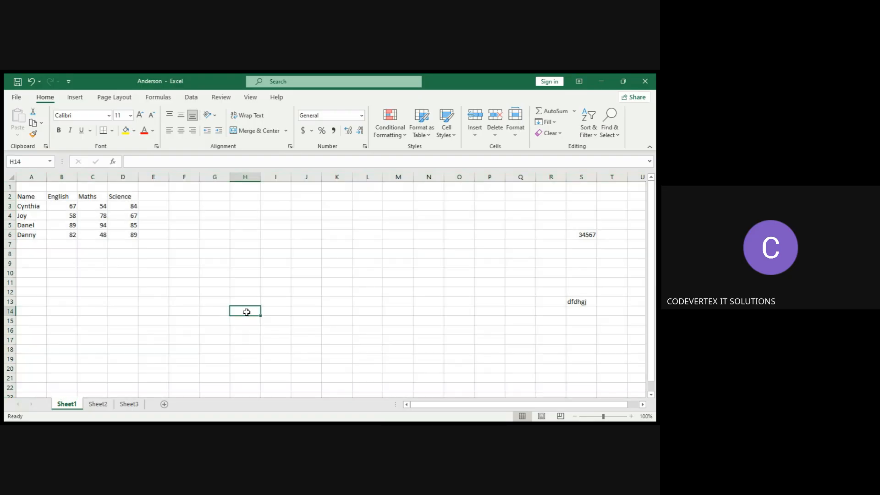
click(109, 253)
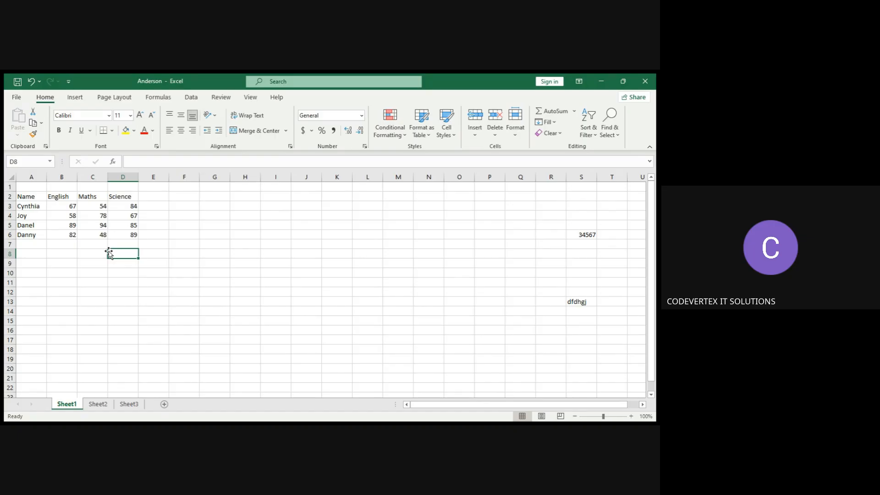
click(66, 242)
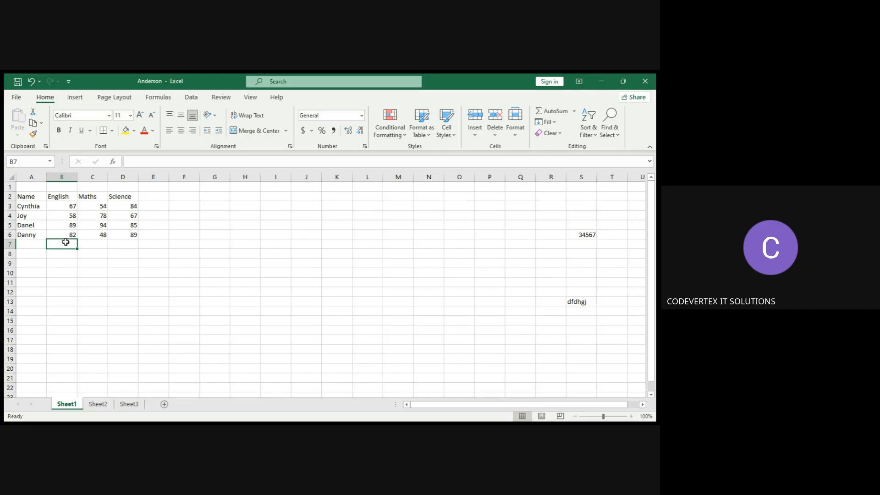
click(76, 235)
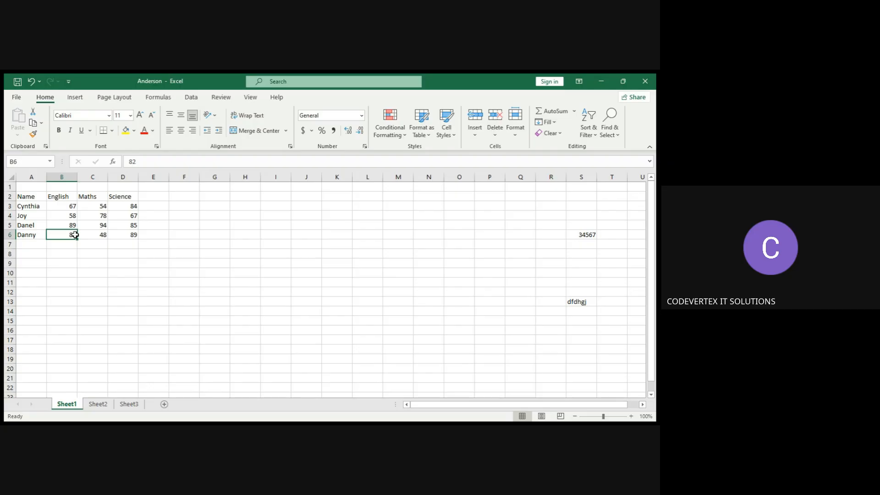
Append n to Joy's name in cell A4, then replace that name with yvonee.
click(34, 217)
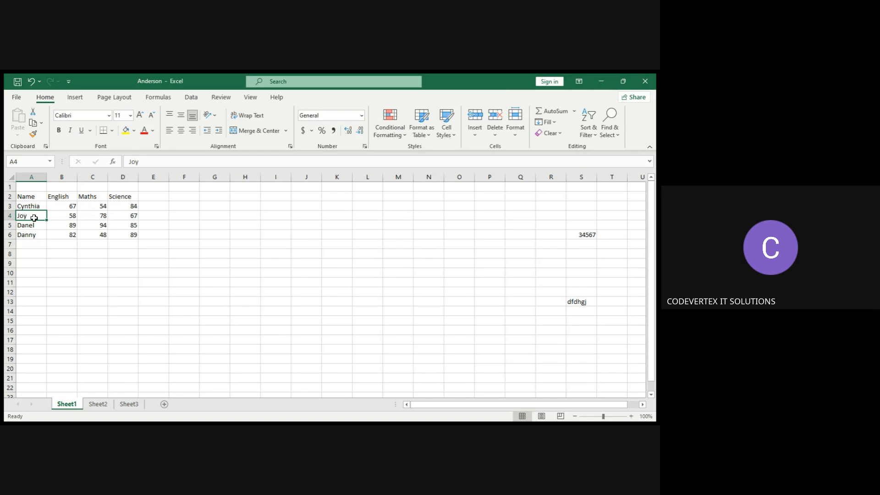
double_click(35, 216)
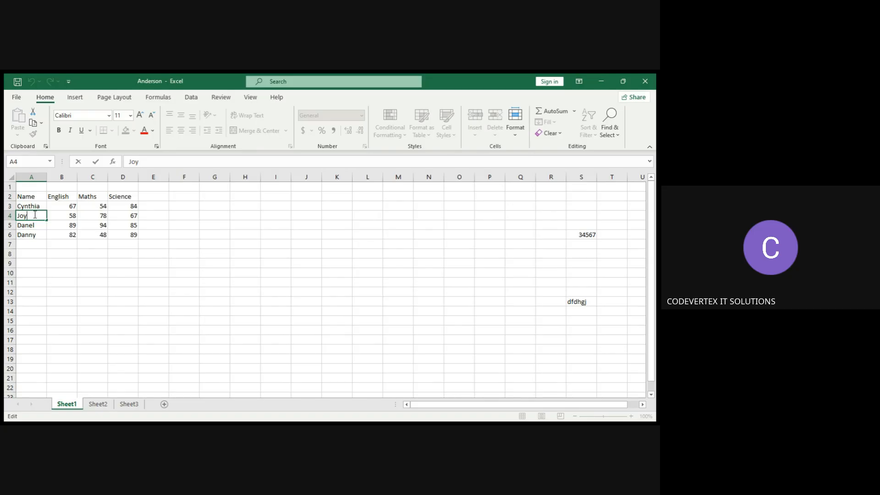
text(n)
click(37, 225)
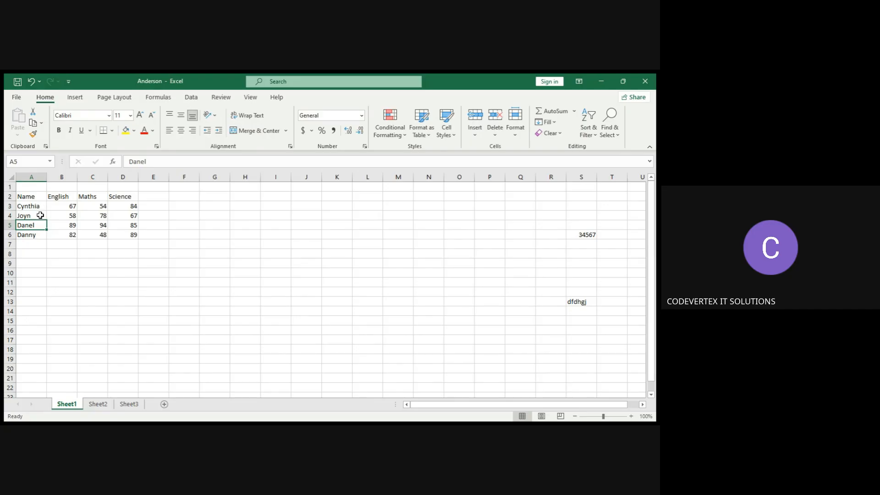
click(40, 216)
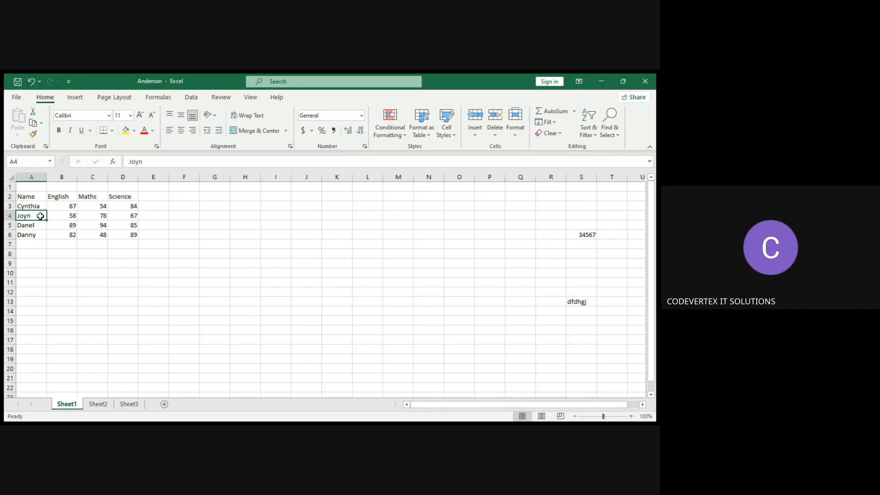
text(yvonee)
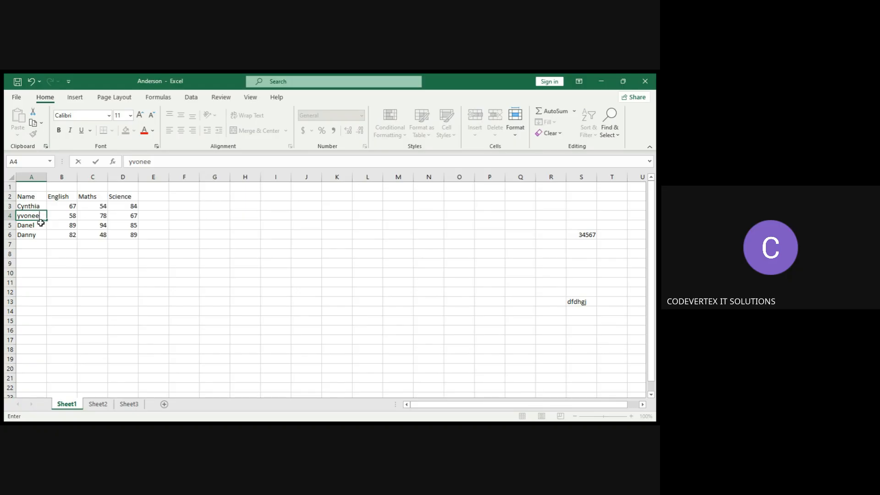
click(41, 222)
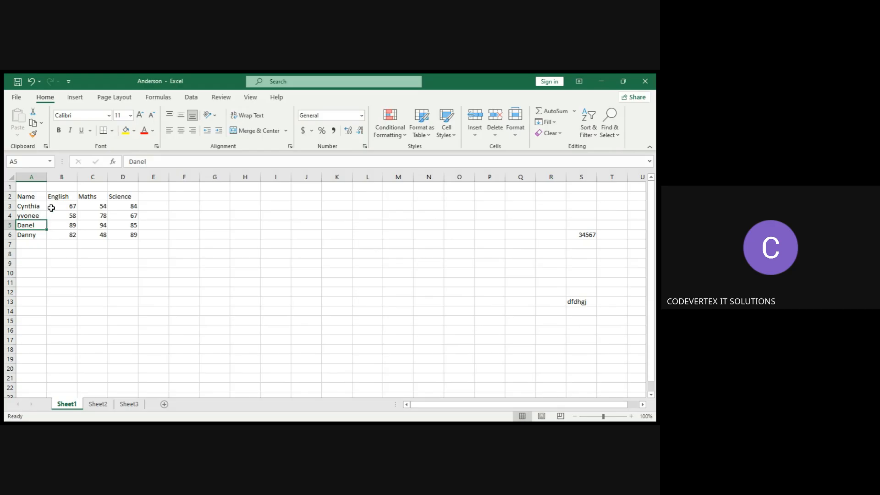
click(70, 218)
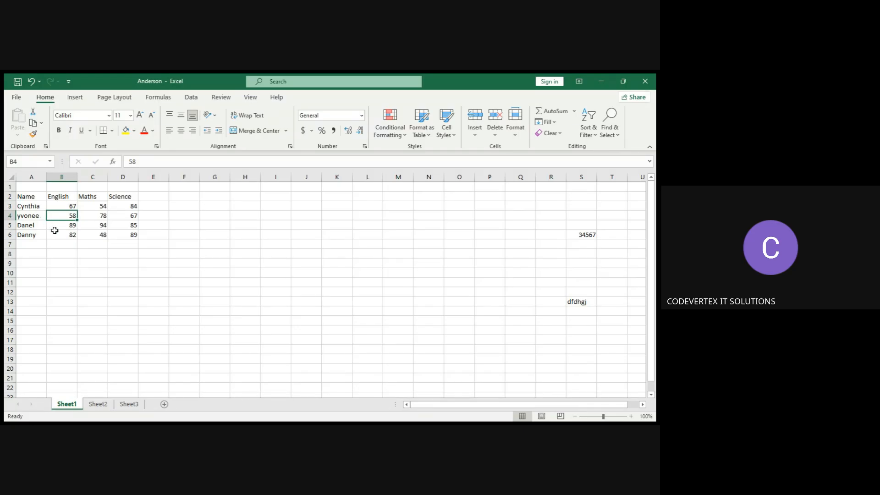
Undo the changes to the name in A4, redo them, then undo them again.
key(ctrl+z)
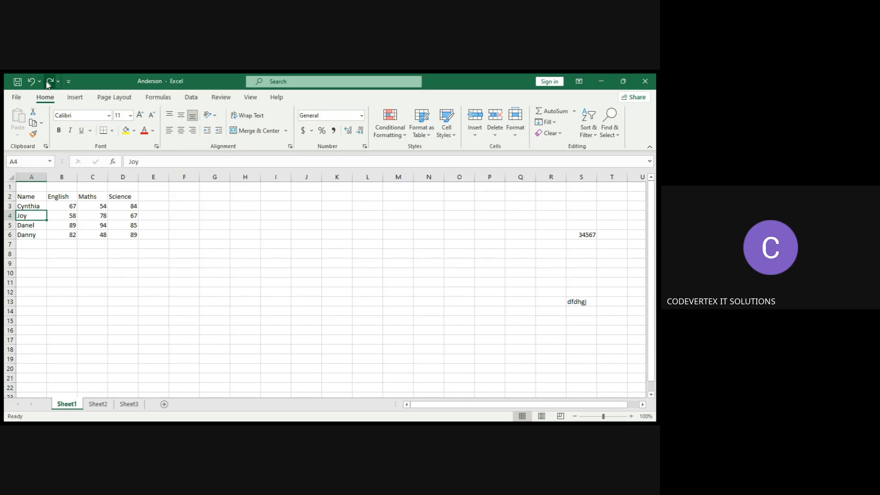
click(48, 83)
click(49, 83)
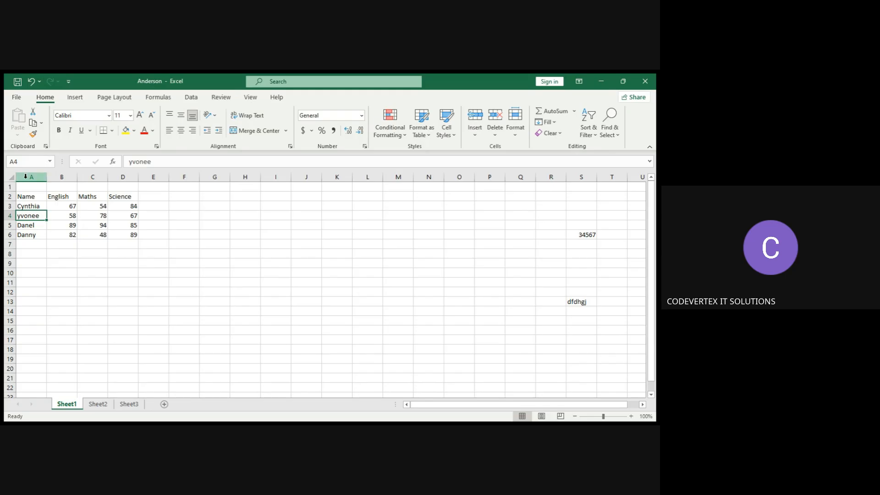
click(32, 81)
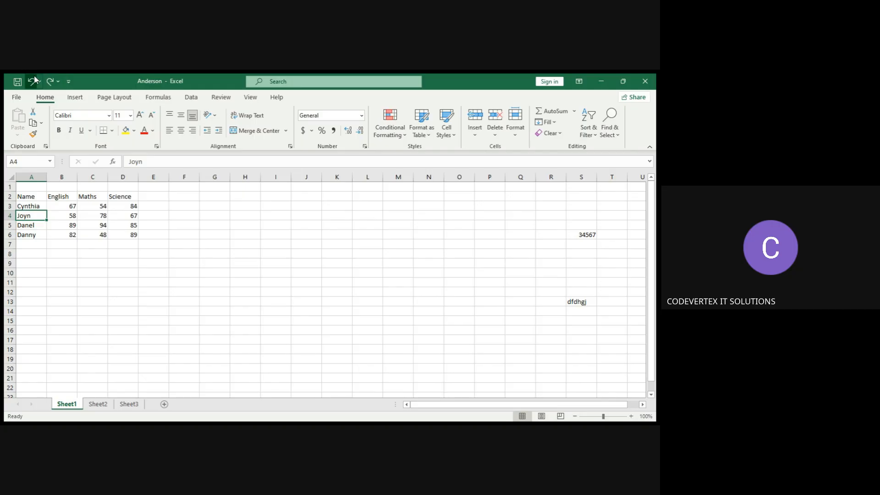
click(33, 81)
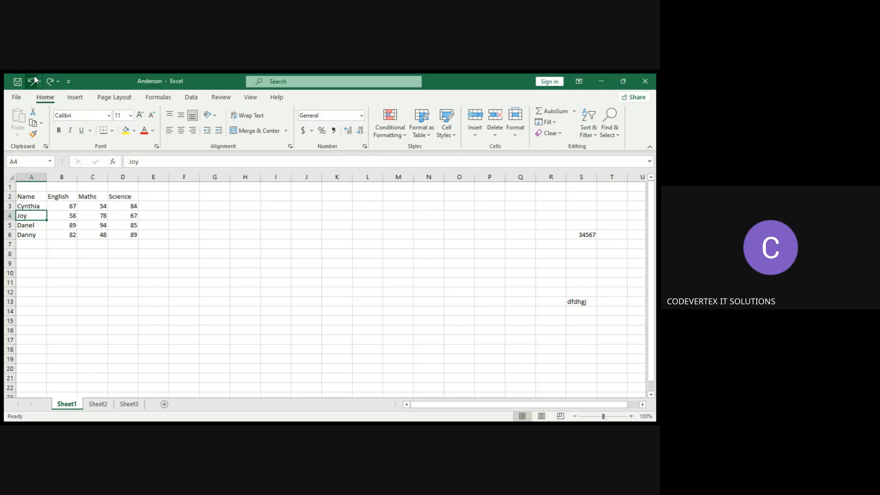
Rename Danny in cell A6 as Richy.
click(40, 227)
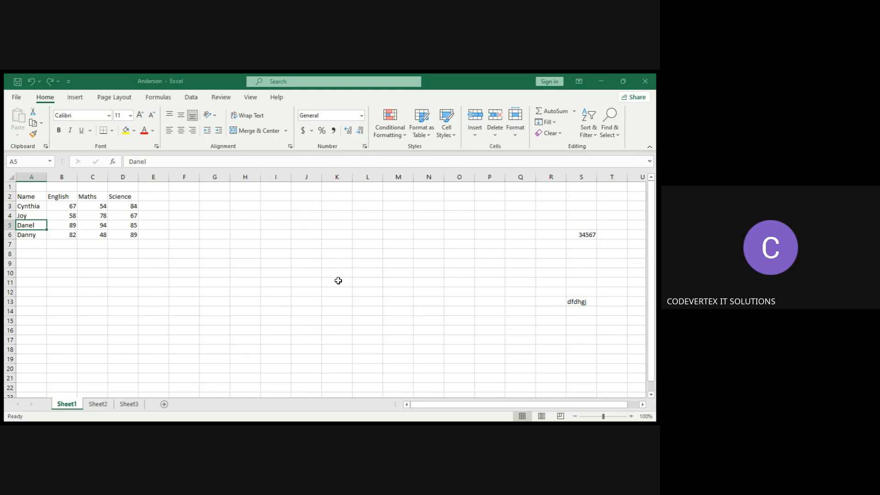
click(156, 245)
click(32, 235)
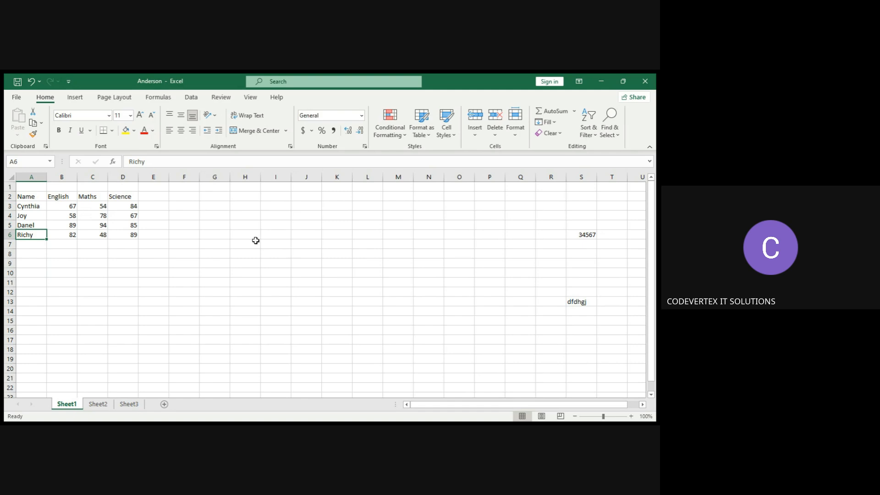
Sort only the names in A3:A6 in descending Z to A order.
click(33, 205)
drag(33, 205, 36, 230)
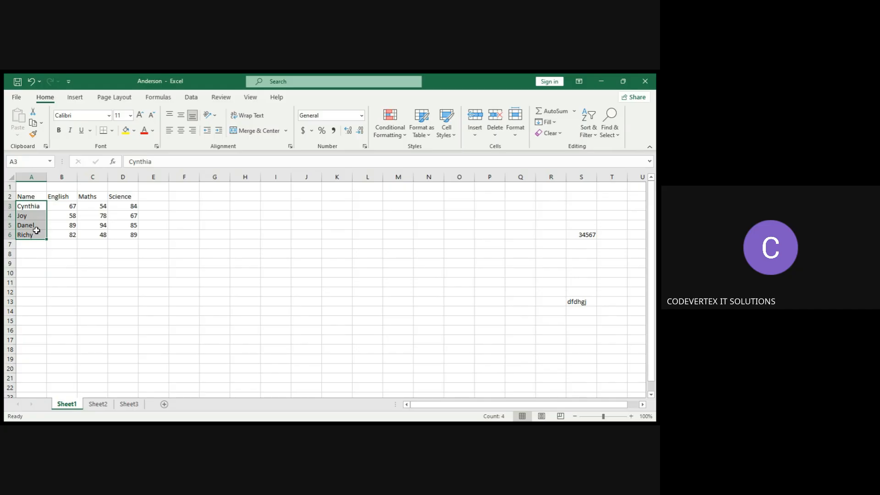
click(192, 102)
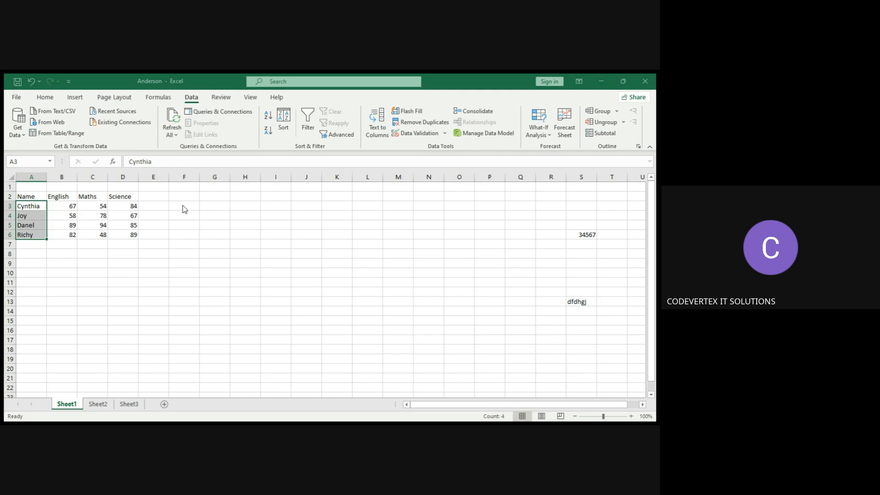
key(alt+a)
key(s)
key(d)
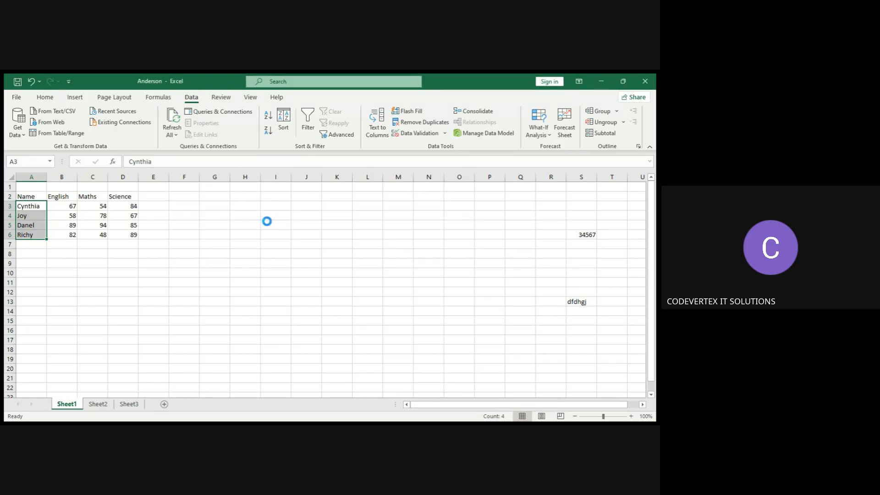
click(33, 261)
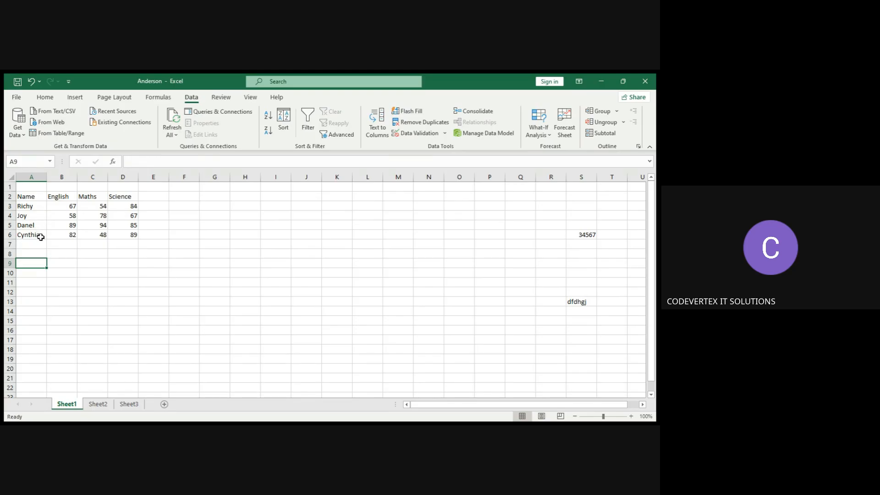
Sort only the English marks in B3:B6 in descending order.
key(Up)
click(39, 205)
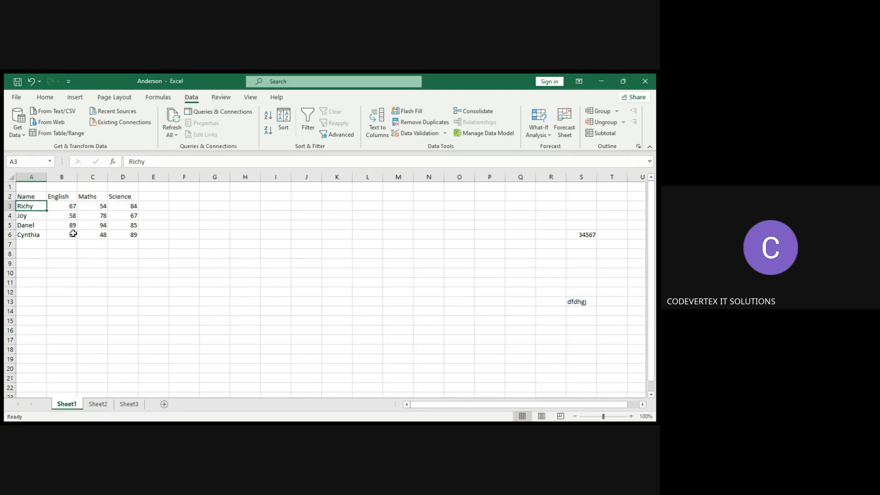
drag(73, 234, 68, 207)
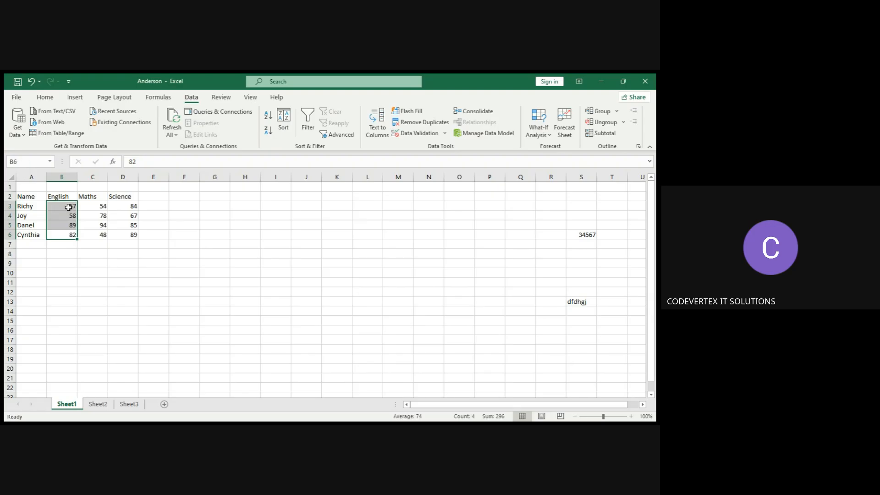
click(286, 118)
click(163, 282)
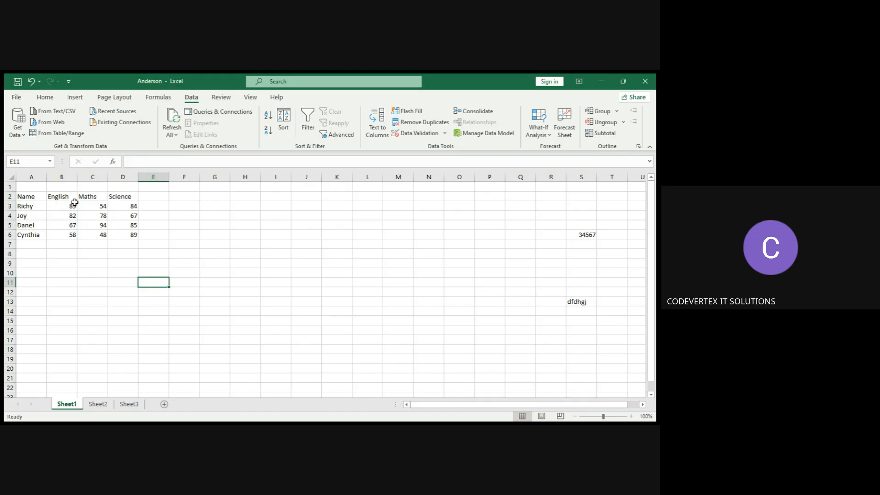
Copy Richy's English mark from B3 and paste it into cell E3.
click(34, 204)
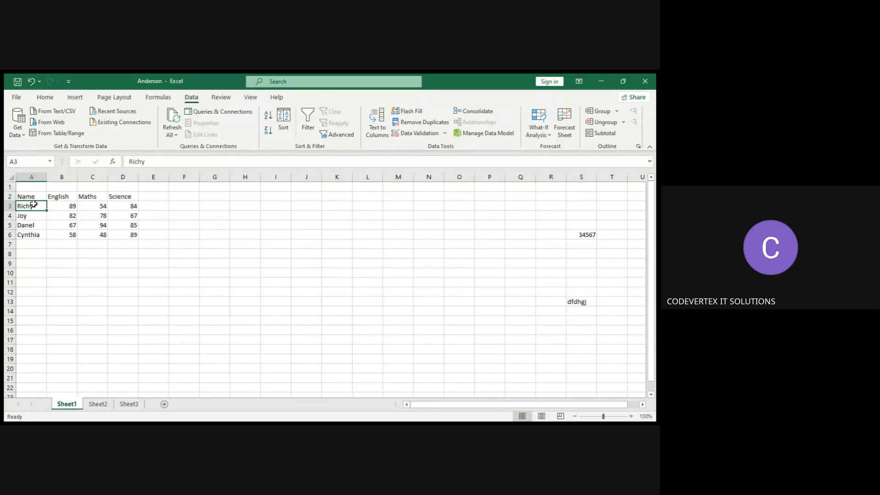
click(71, 206)
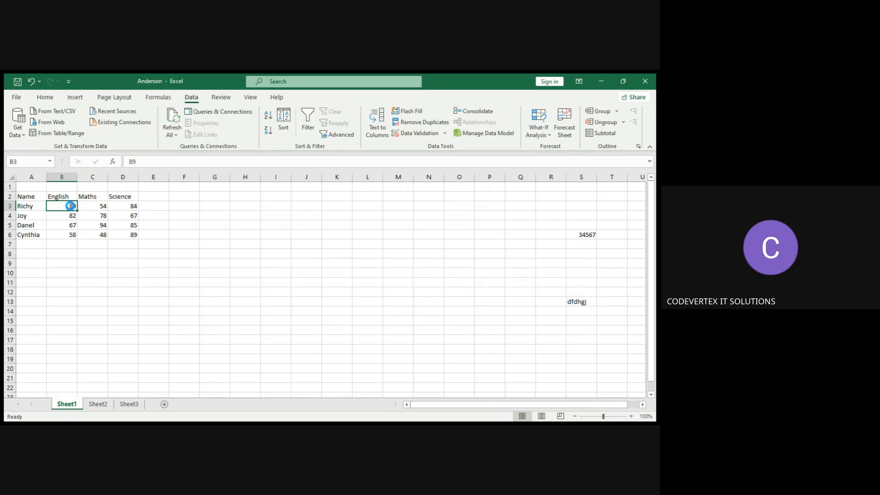
key(ctrl+c)
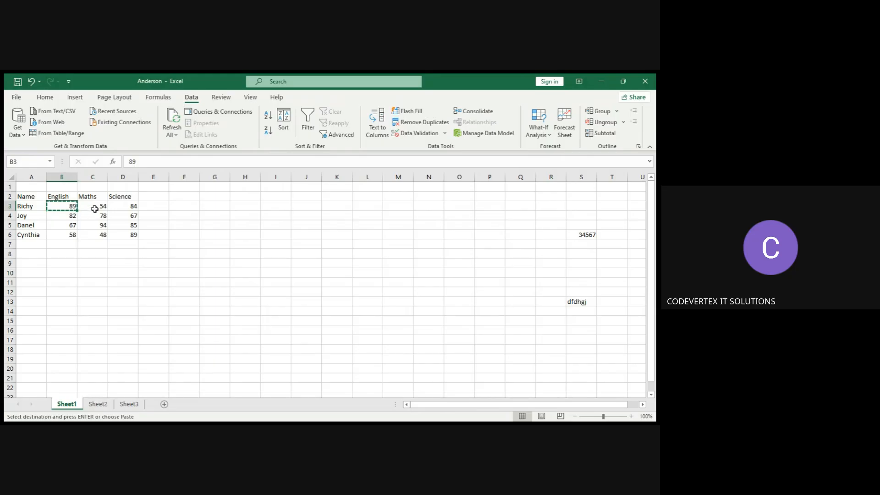
click(154, 207)
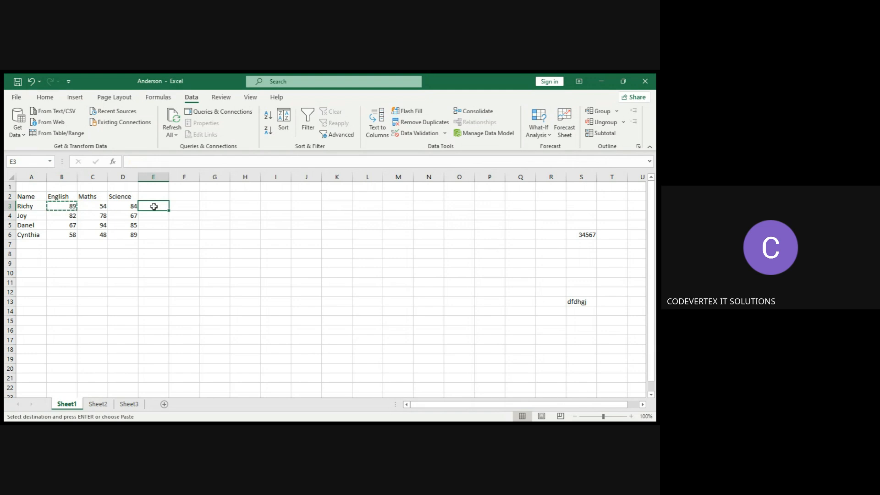
key(ctrl+v)
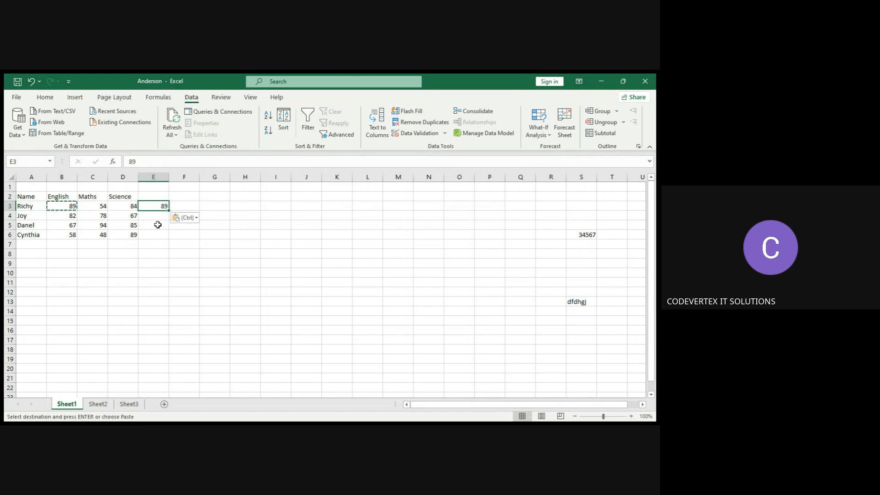
click(158, 225)
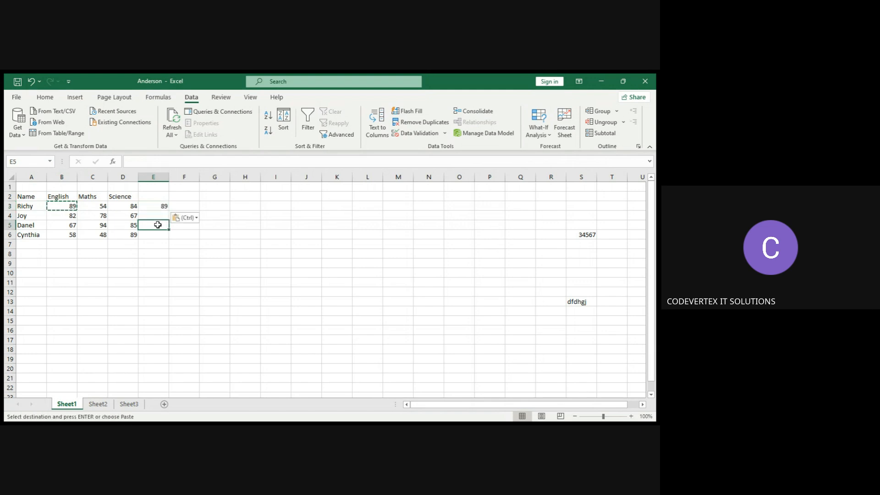
Copy Joy's English mark from cell B4 and paste it into cell E4.
click(75, 216)
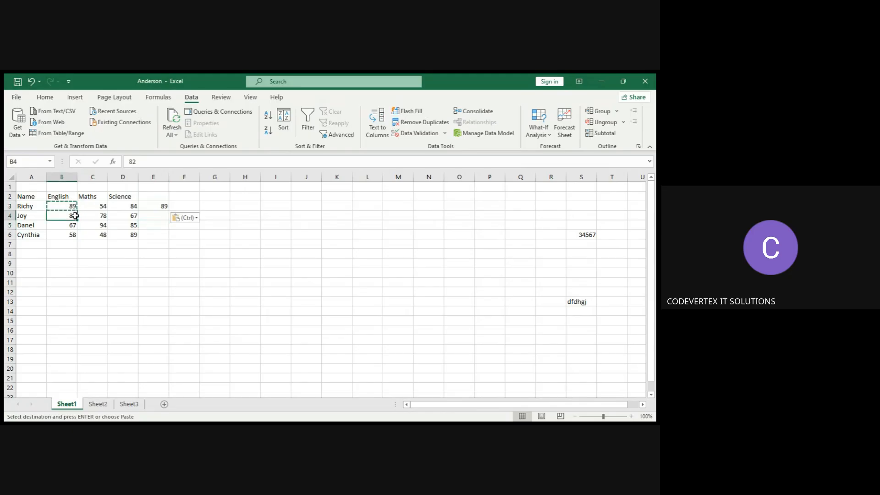
right_click(74, 216)
key(ctrl+c)
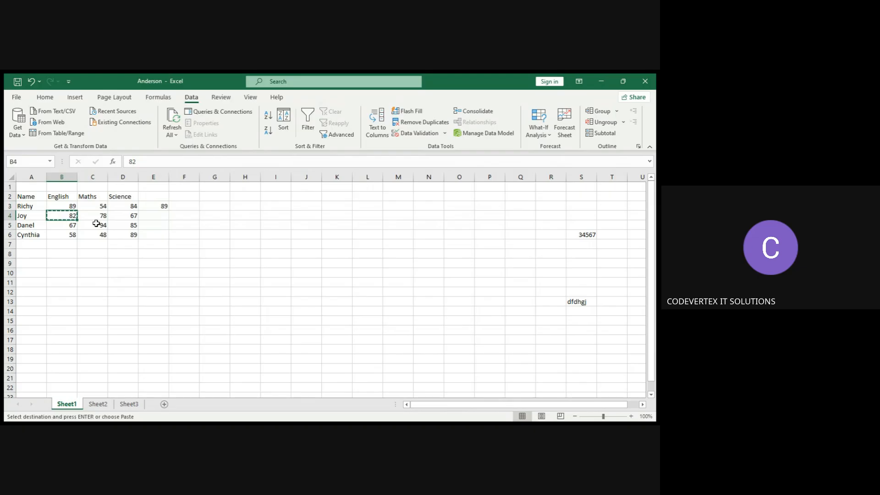
click(152, 217)
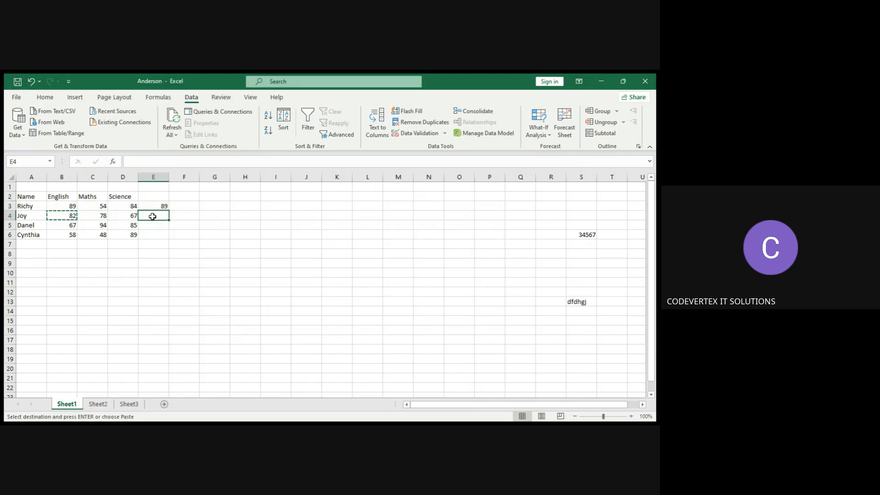
key(ctrl+v)
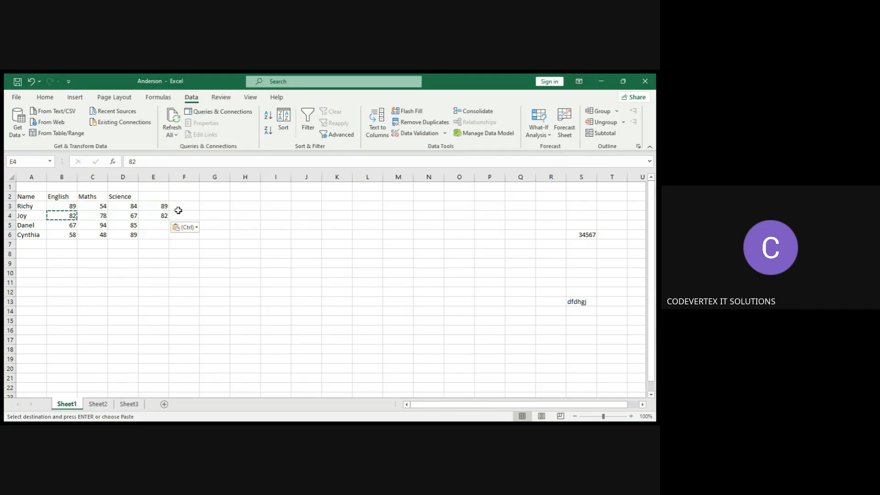
Select cells in the marks table and column E to compare the pasted marks with their sources.
click(143, 259)
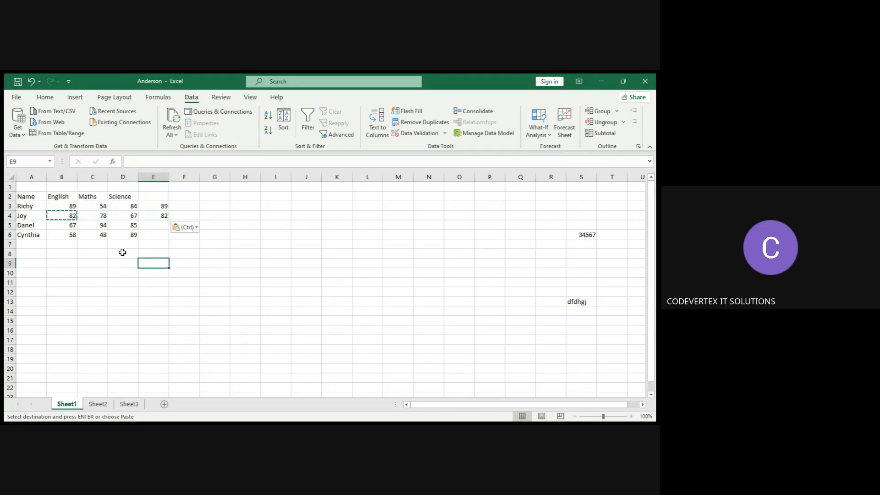
click(62, 227)
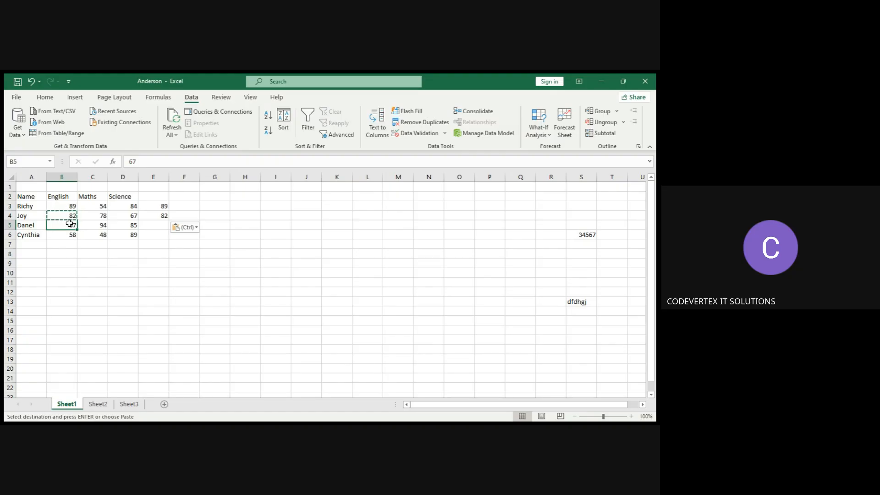
click(96, 223)
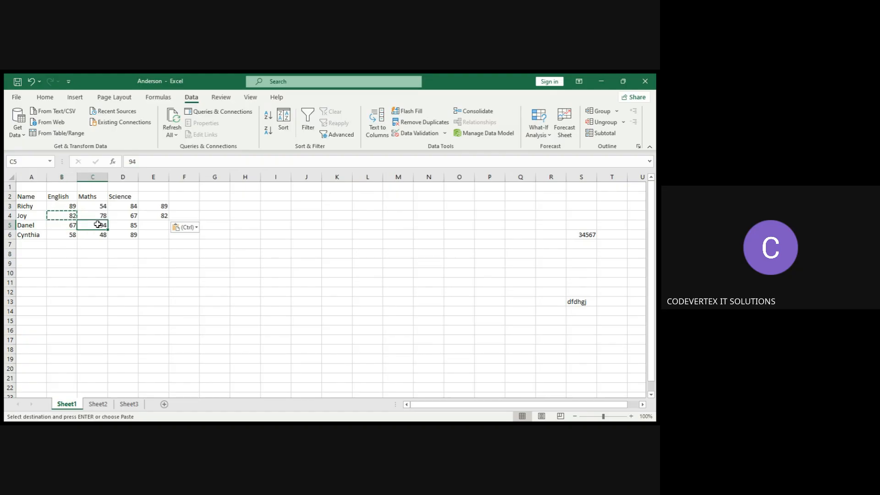
click(69, 209)
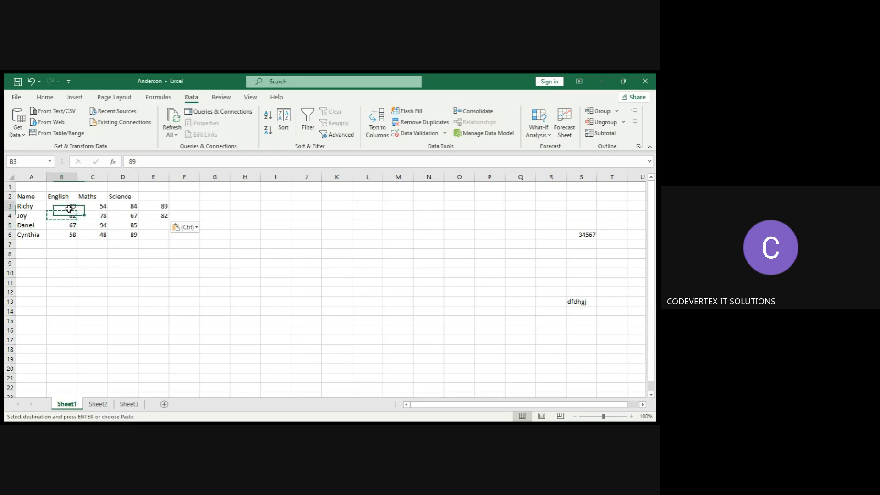
click(162, 206)
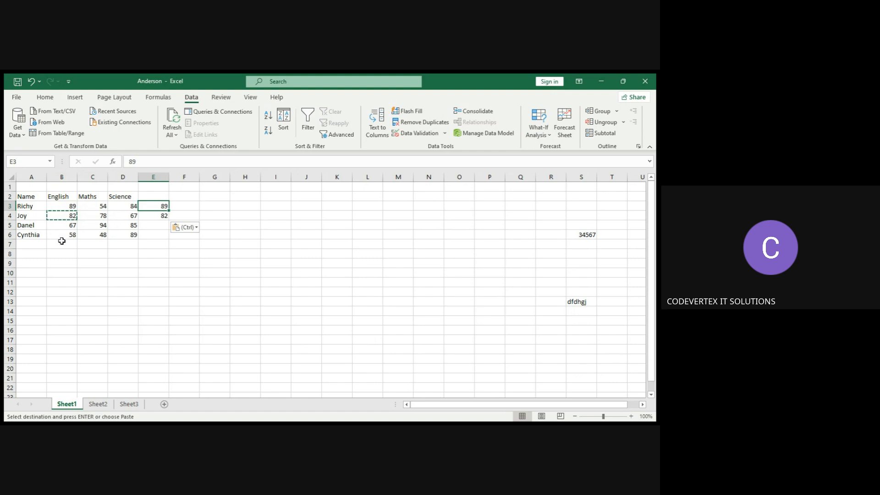
click(69, 205)
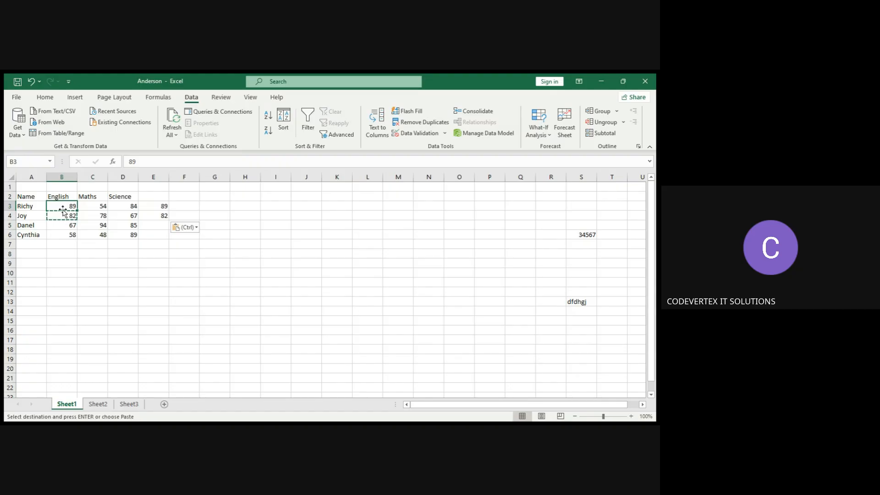
click(159, 206)
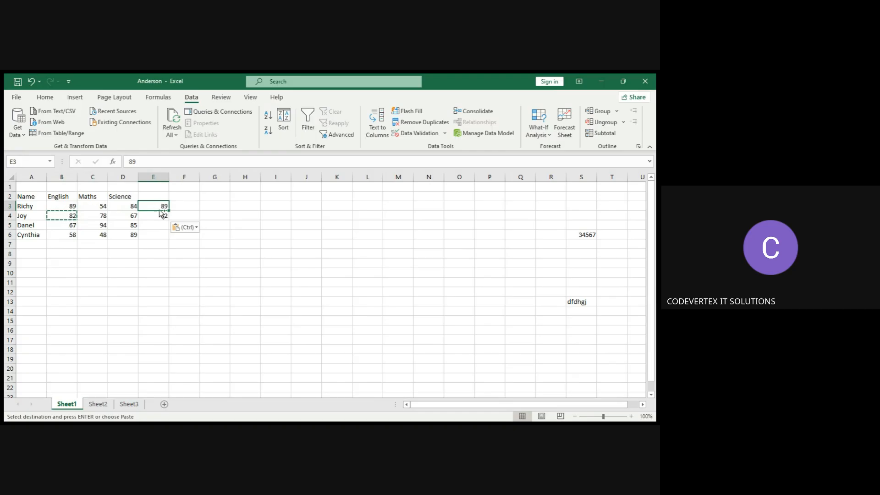
ctrl+click(159, 216)
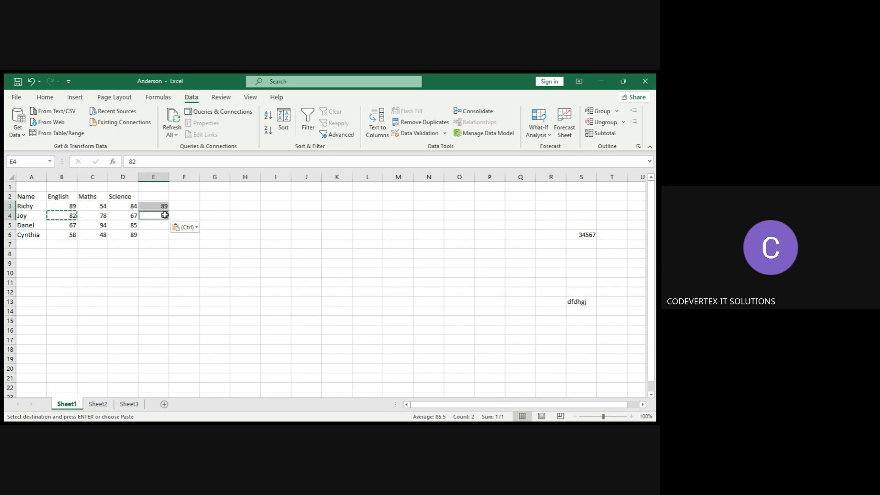
drag(164, 215, 165, 234)
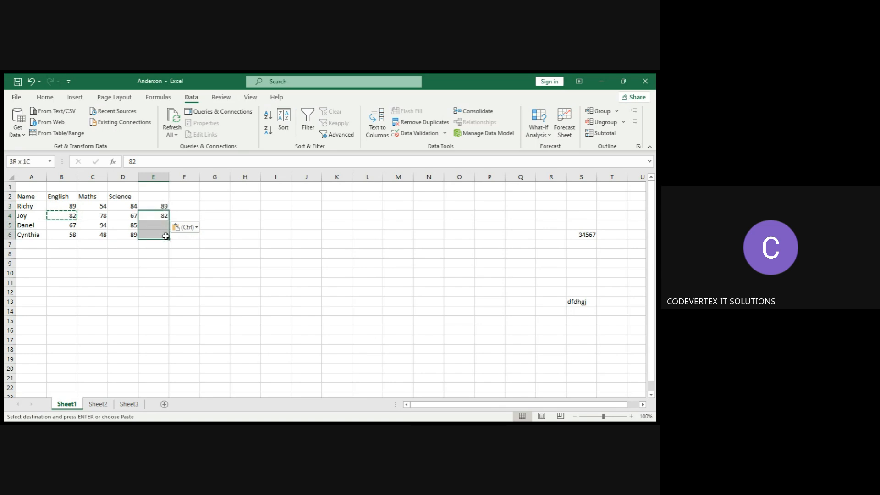
click(178, 207)
click(159, 207)
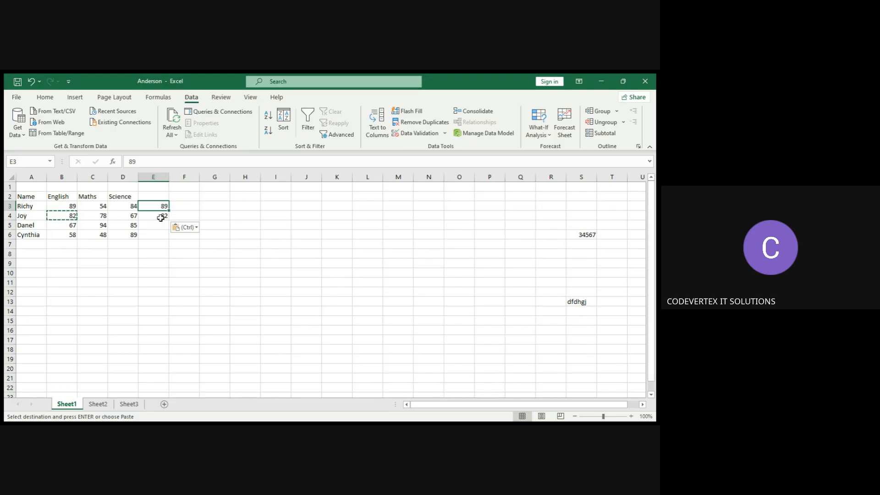
click(160, 217)
click(154, 204)
Enter the heading Average in cell E2.
click(150, 198)
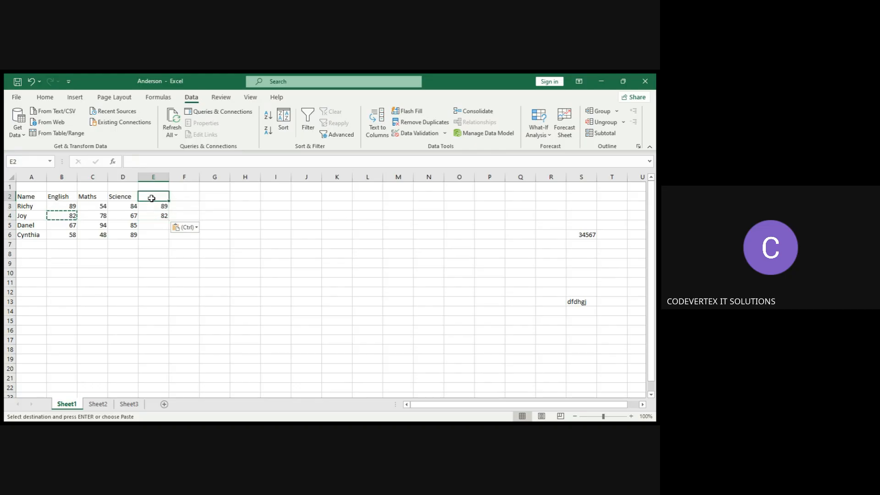
text(A)
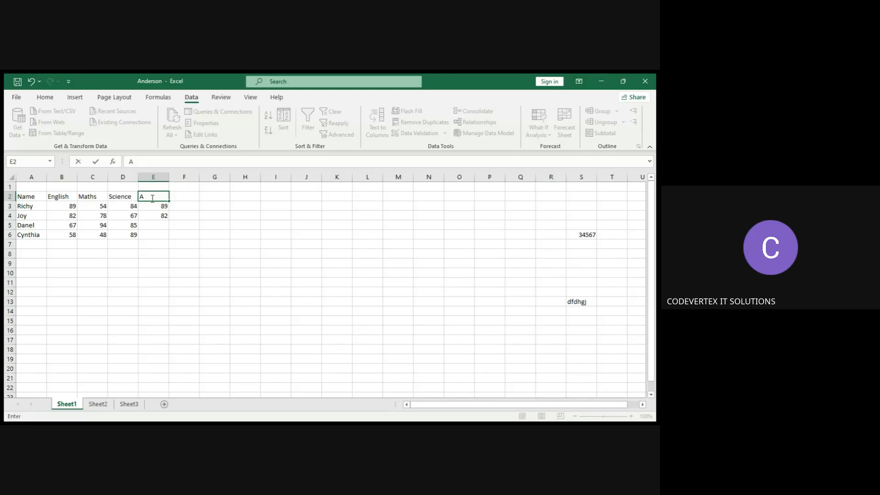
text(ver)
text(age)
click(168, 206)
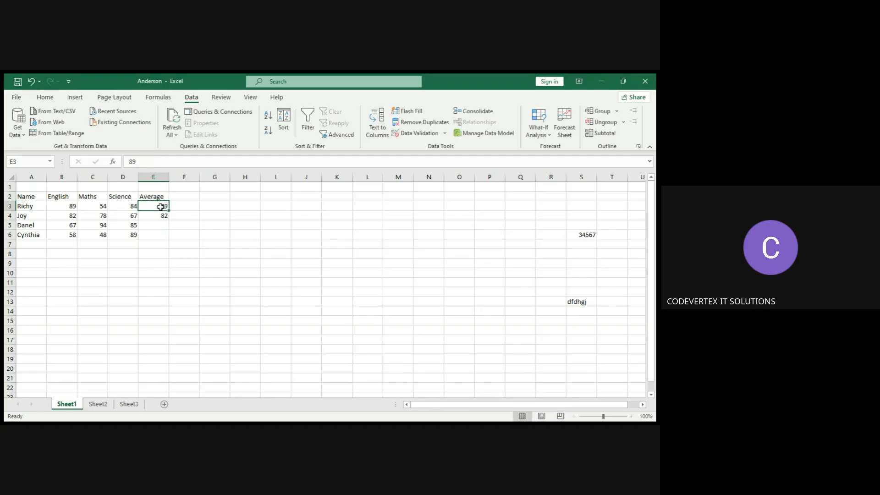
Clear the pasted marks from cells E3 and E4.
key(BackSpace)
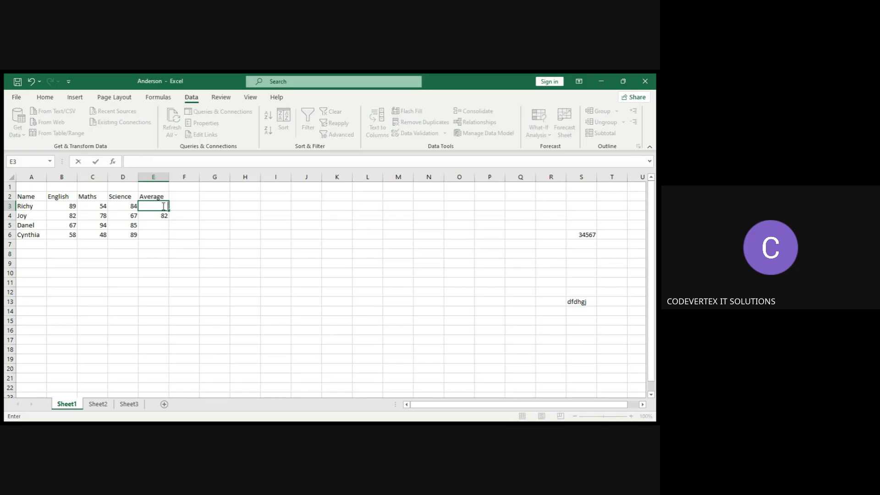
click(165, 214)
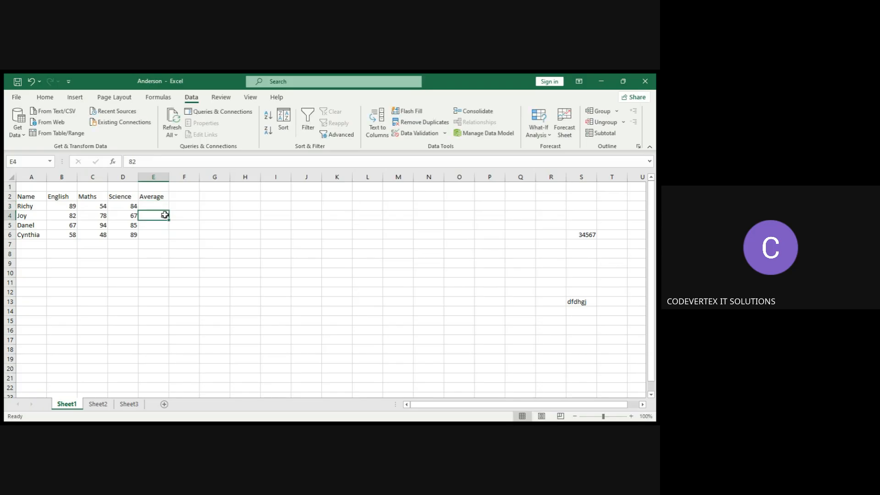
click(156, 204)
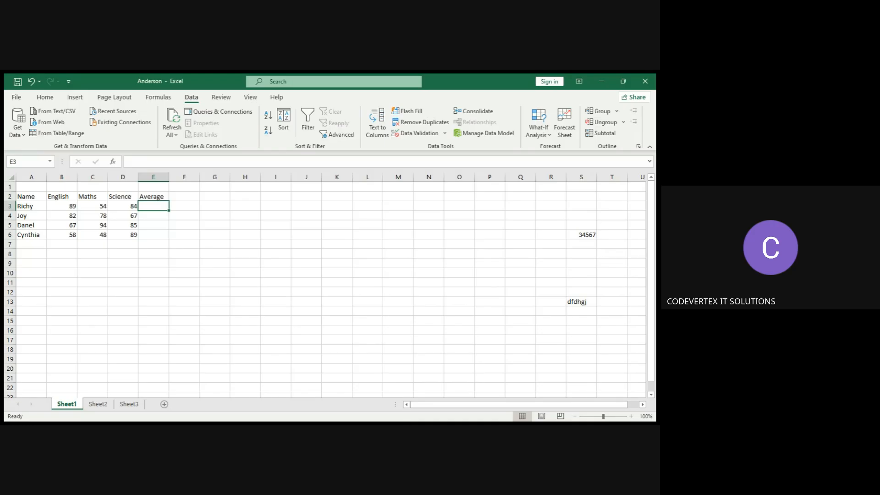
key(alt+Tab)
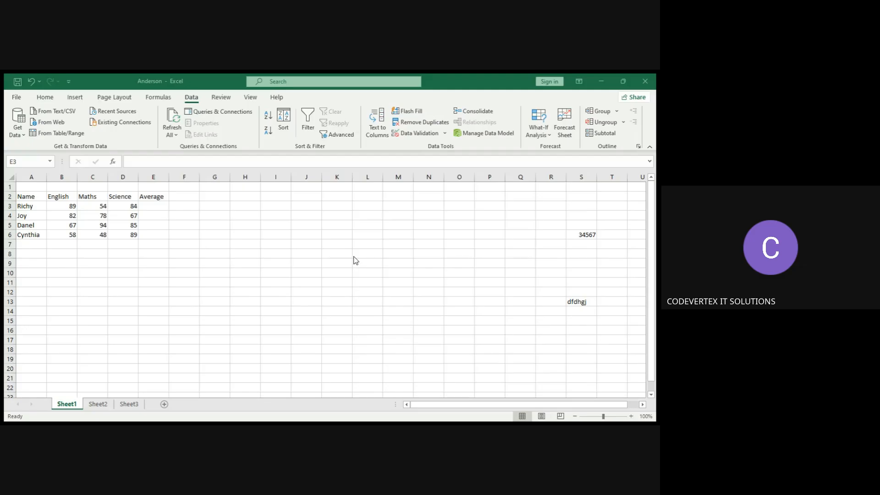
Enter the formula =AVERAGE(B3:D3) in cell E3 to average Richy's marks.
click(159, 206)
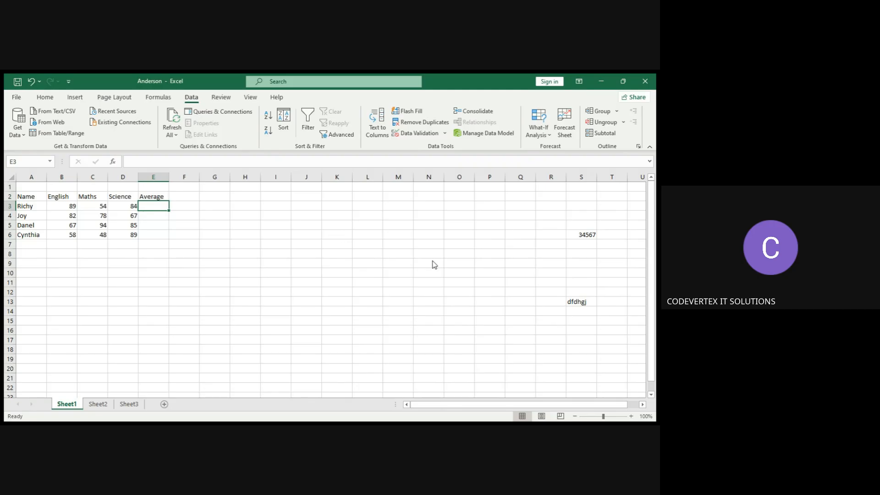
text(=)
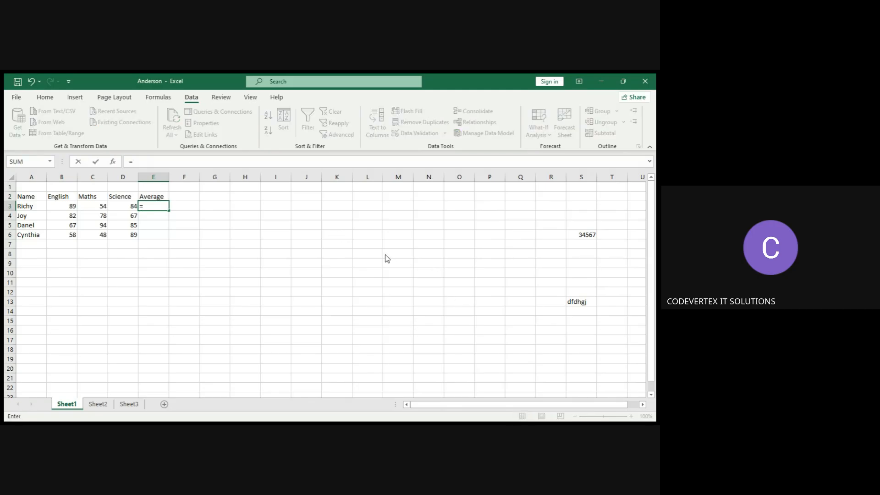
text(a)
key(BackSpace)
text(AV)
text(ERAGE()
click(71, 208)
drag(71, 208, 121, 206)
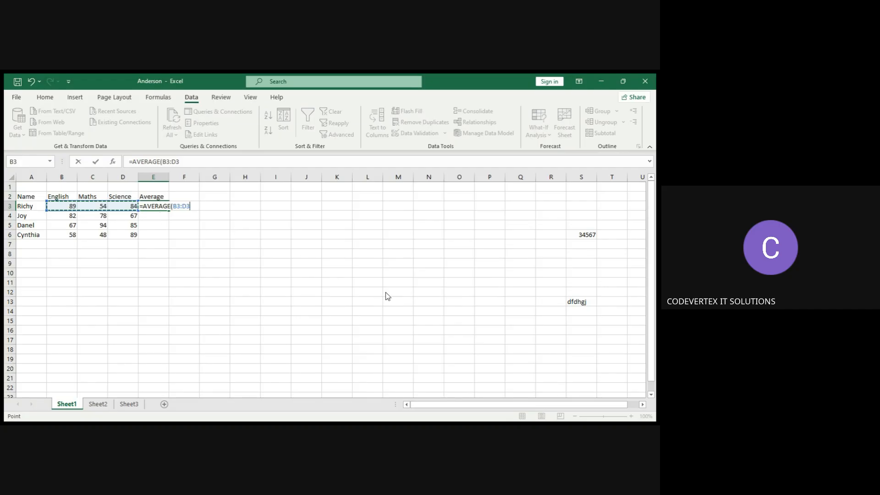
click(199, 206)
key(Return)
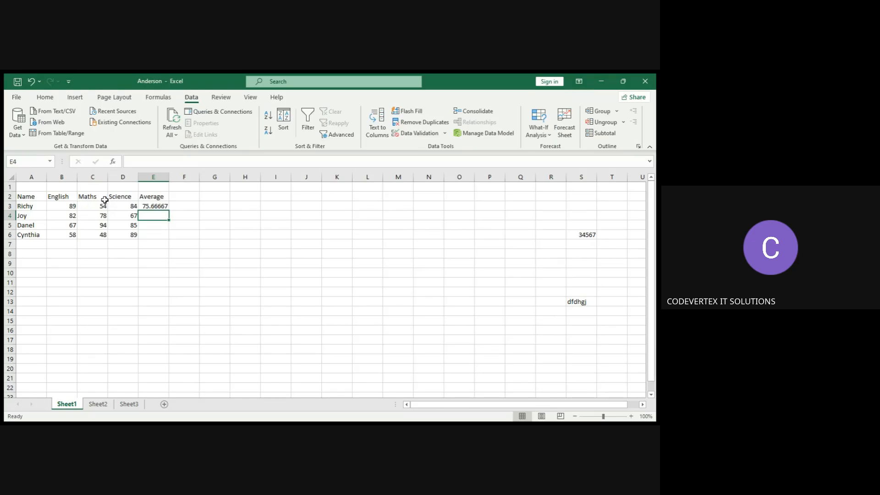
Zoom the worksheet in to 180% and scroll back so column A is visible.
click(156, 206)
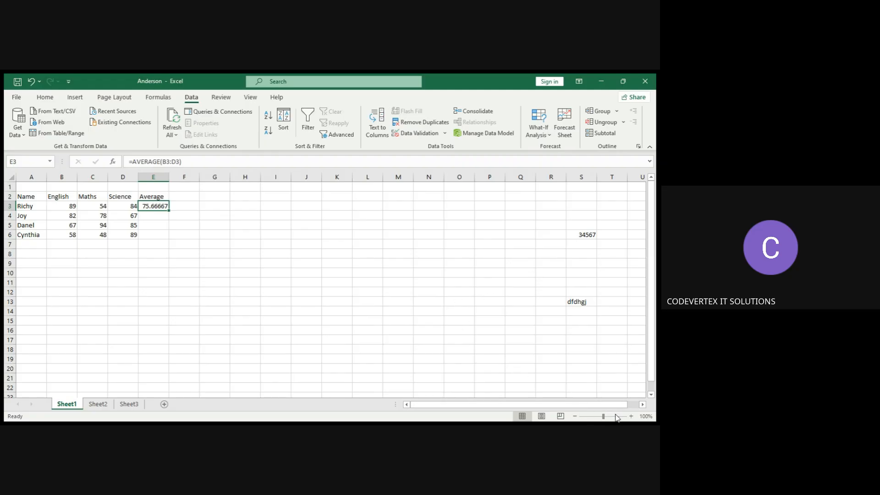
click(631, 416)
click(631, 416)
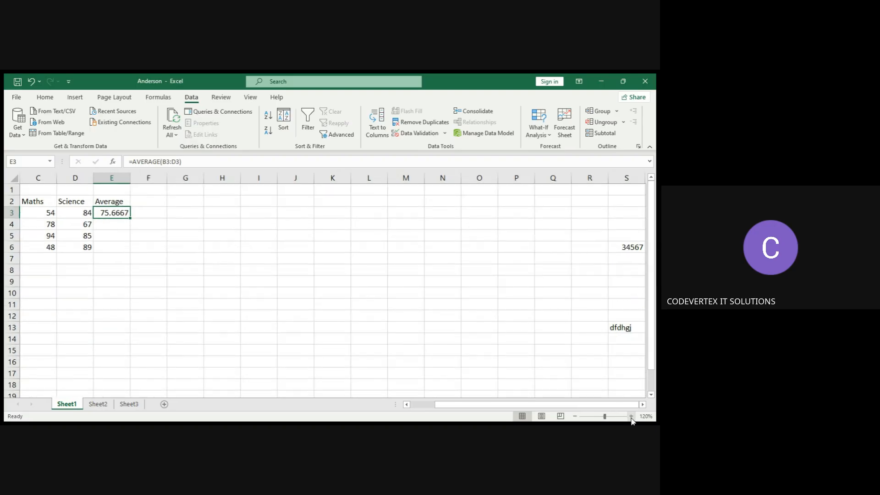
click(631, 416)
click(631, 417)
click(632, 416)
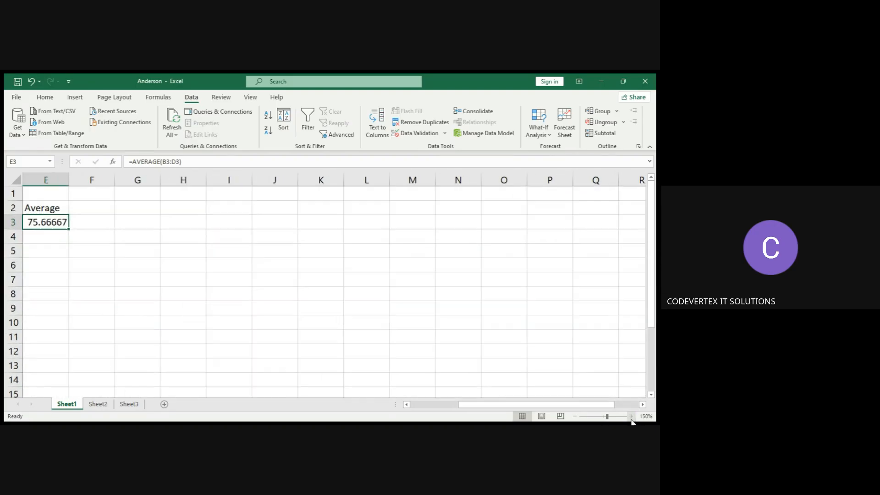
click(407, 404)
click(407, 405)
click(407, 405)
click(407, 405)
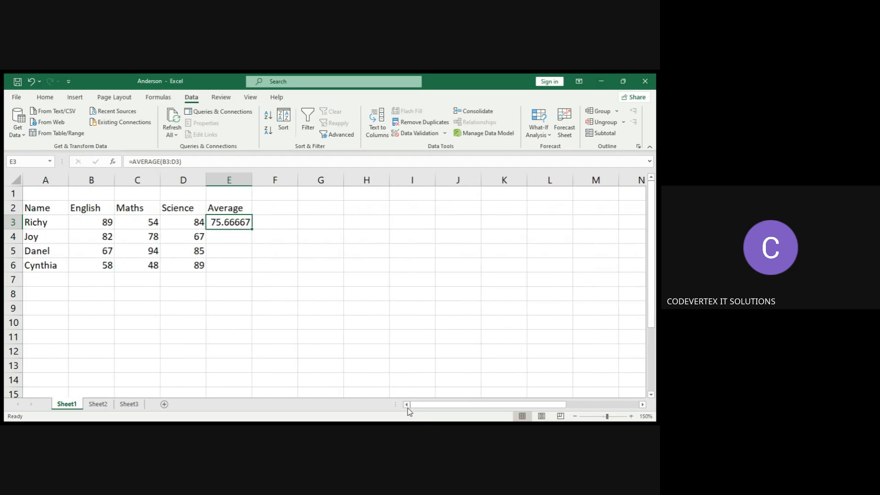
click(631, 417)
click(631, 417)
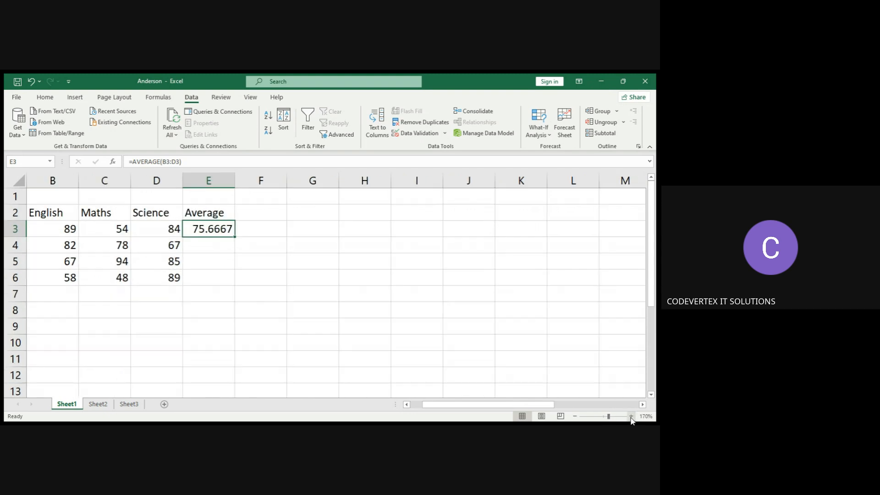
click(631, 418)
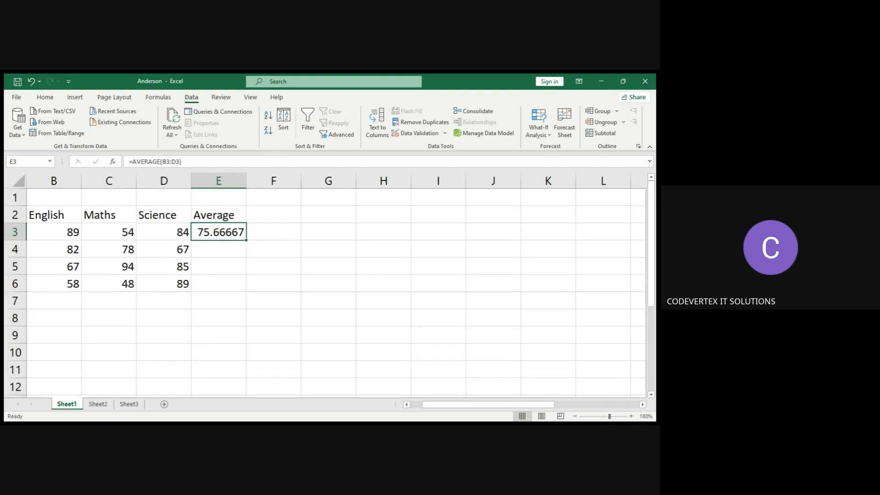
click(407, 404)
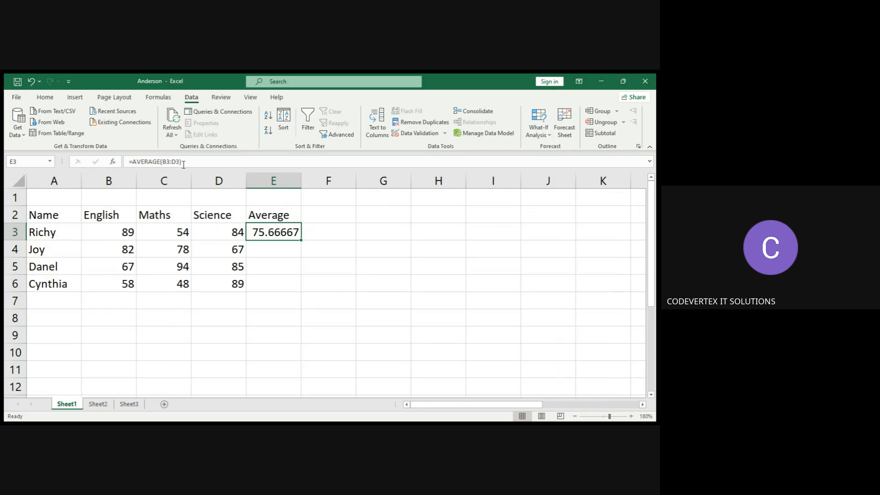
Copy the AVERAGE formula from E3 down through E6 with the fill handle.
click(318, 235)
click(286, 235)
click(273, 247)
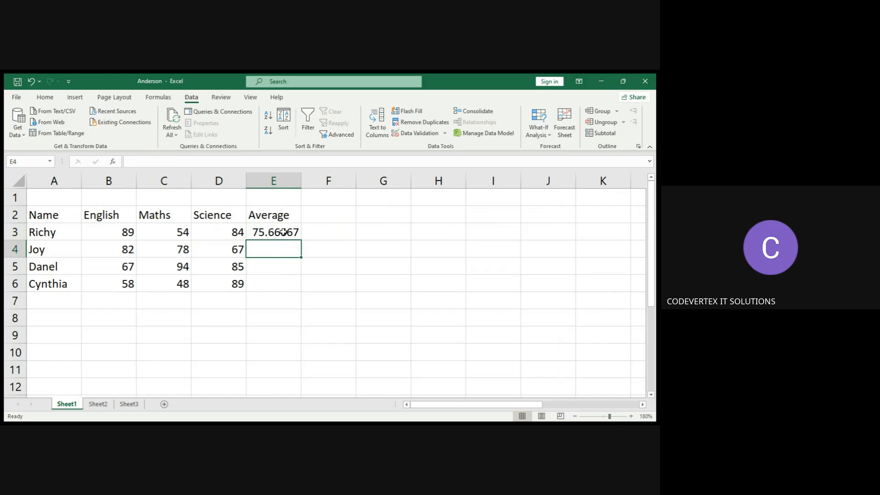
click(283, 233)
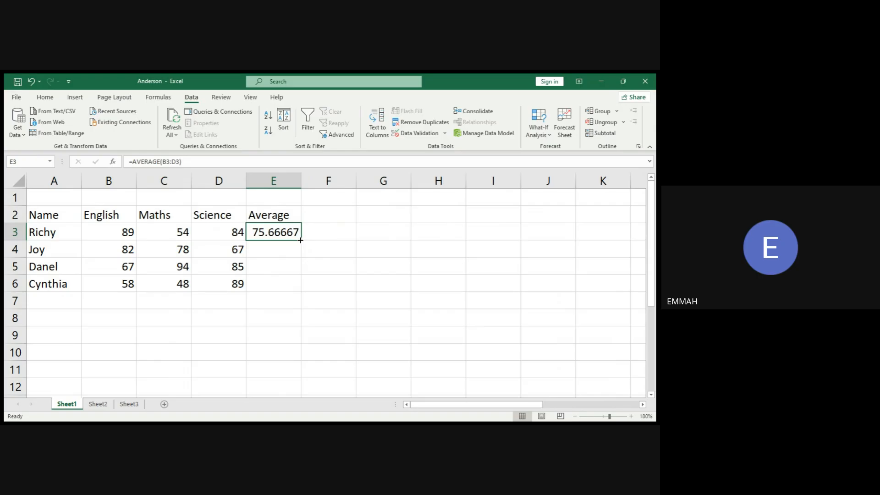
drag(301, 240, 300, 240)
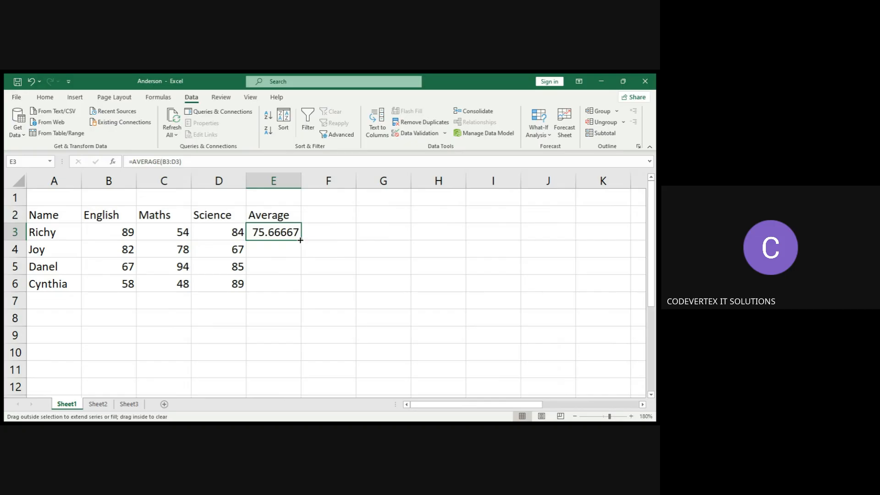
drag(301, 241, 300, 288)
click(328, 262)
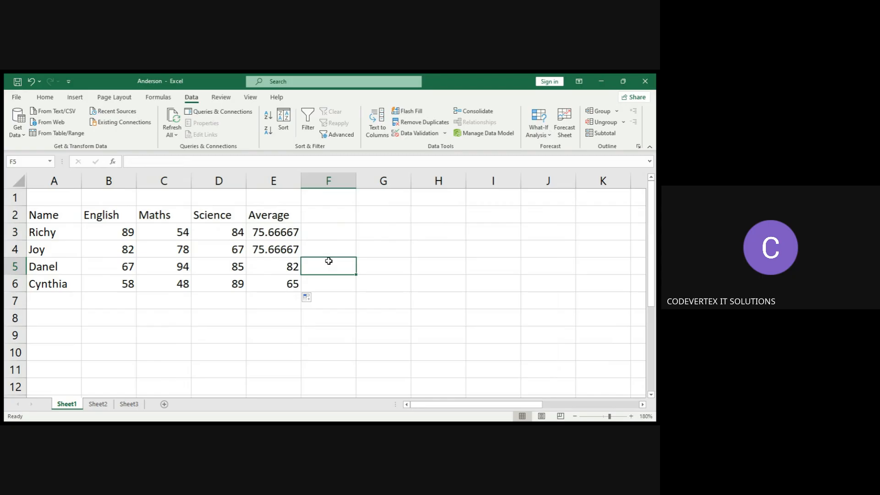
Inspect the averaging formulas in cells E3 through E6 one by one.
click(293, 266)
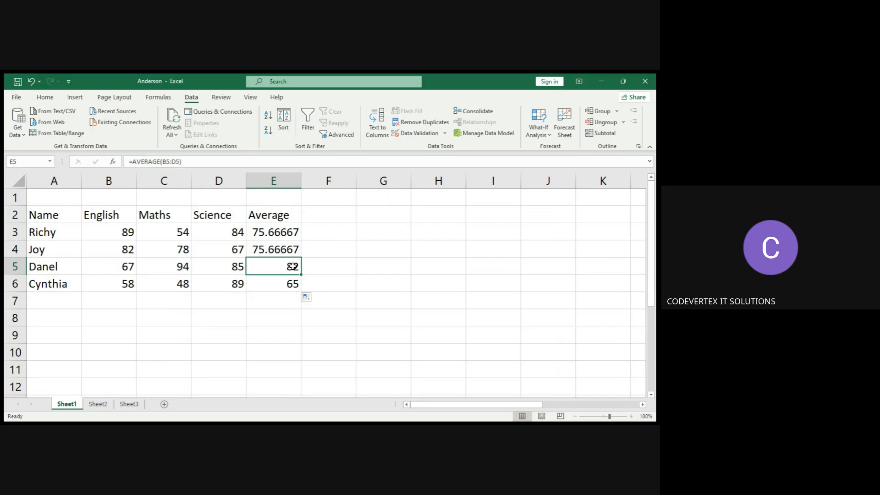
click(285, 233)
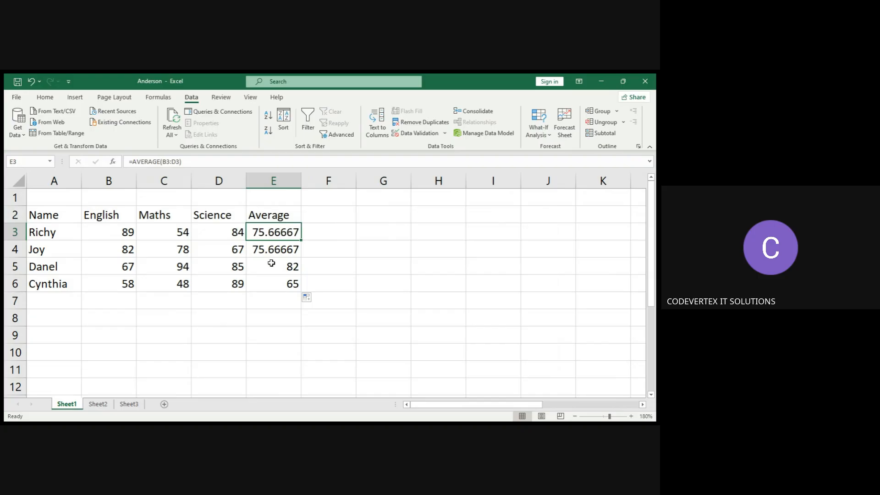
click(274, 251)
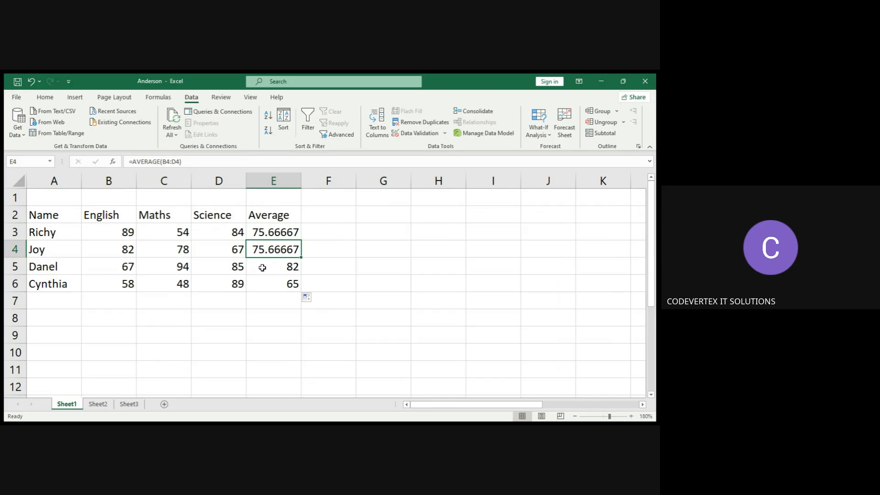
click(262, 268)
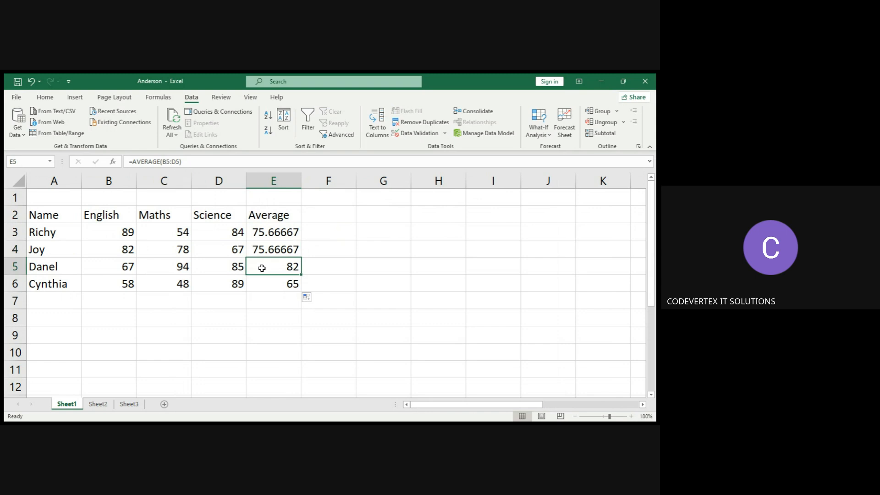
click(262, 284)
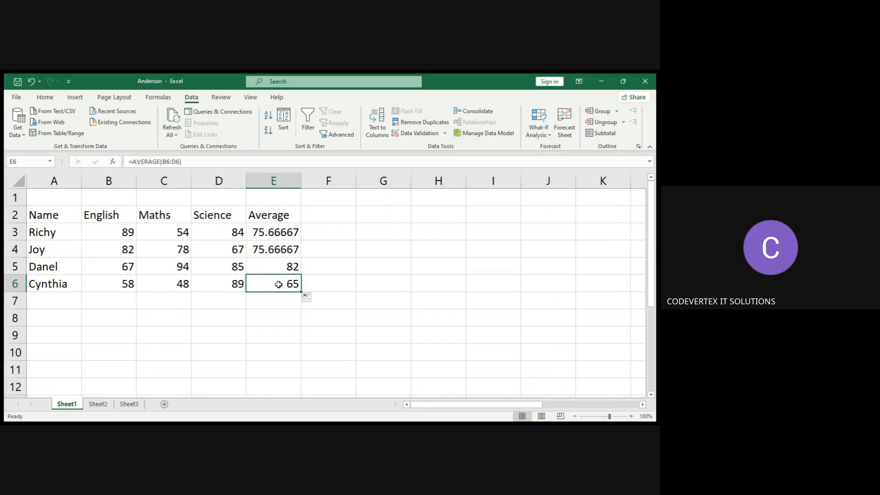
click(320, 232)
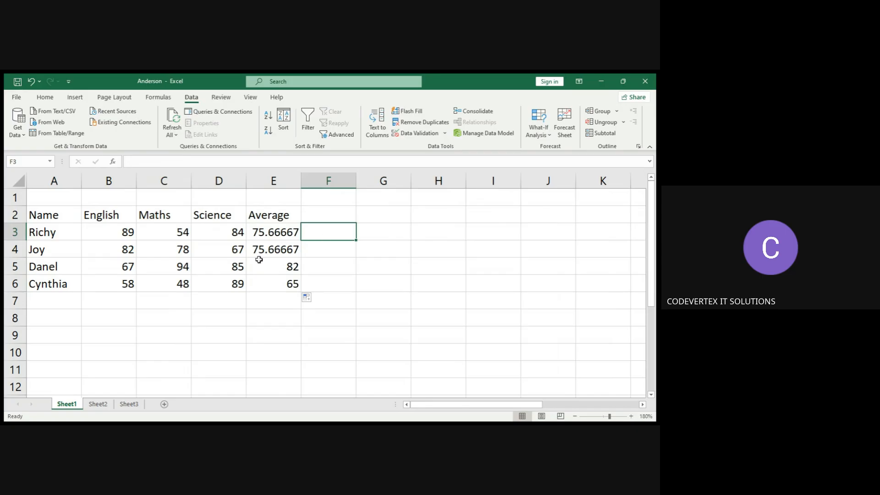
click(58, 231)
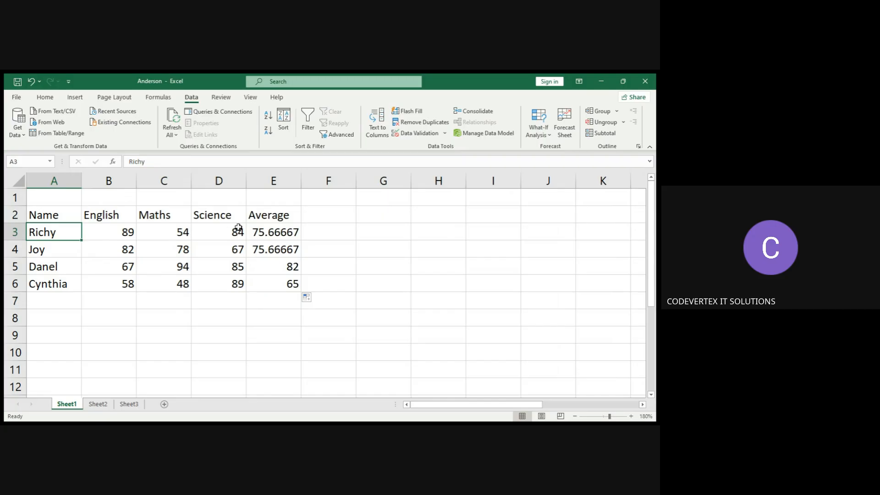
click(277, 233)
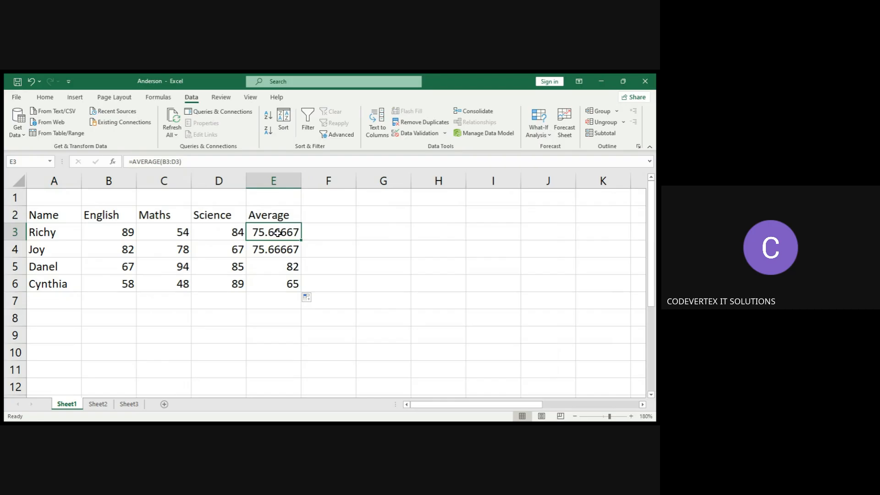
click(229, 233)
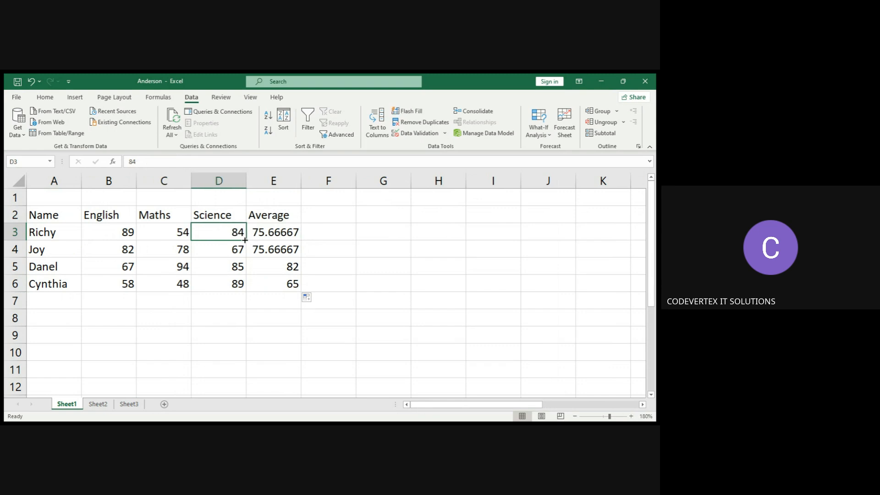
click(277, 239)
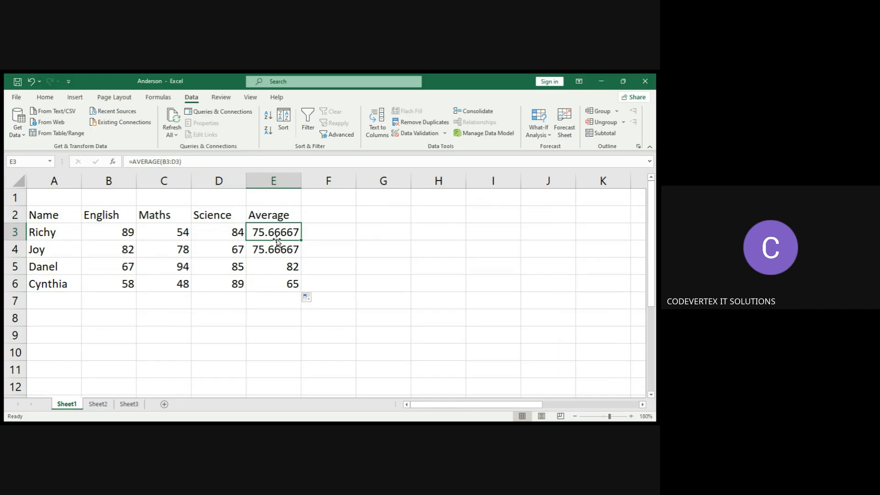
click(276, 253)
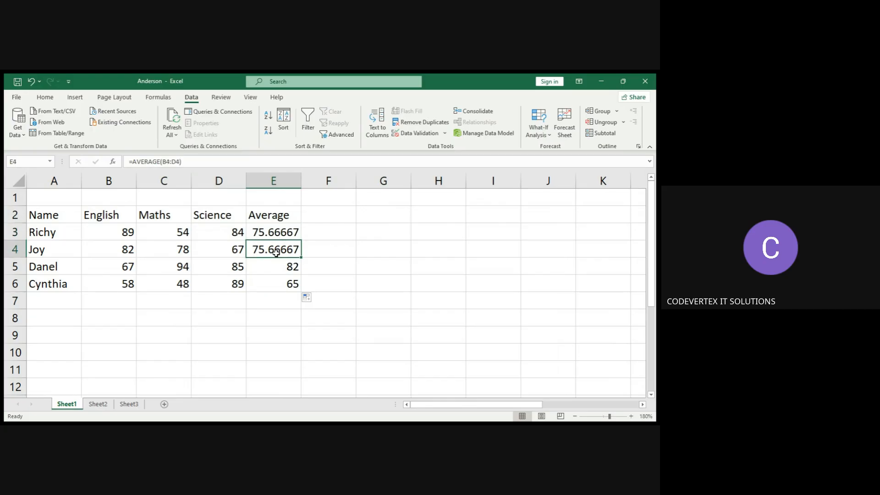
click(280, 266)
click(280, 284)
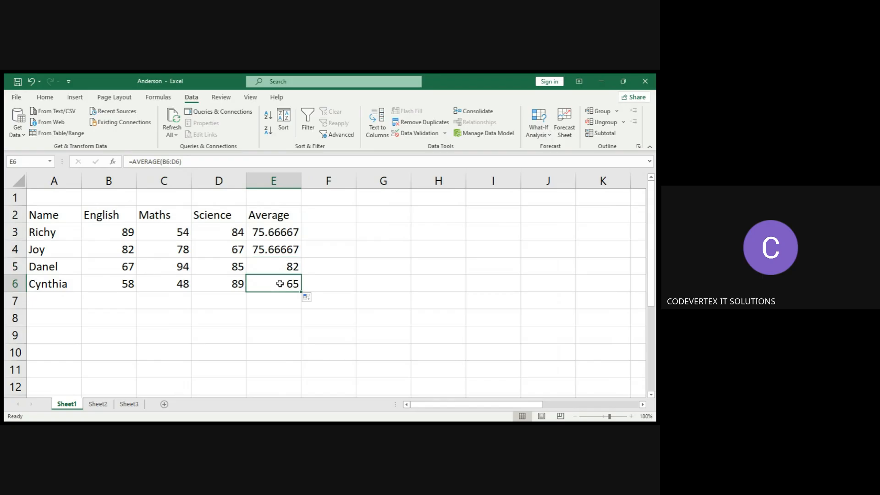
Change Richy's Science mark in D3 to 56.
click(229, 231)
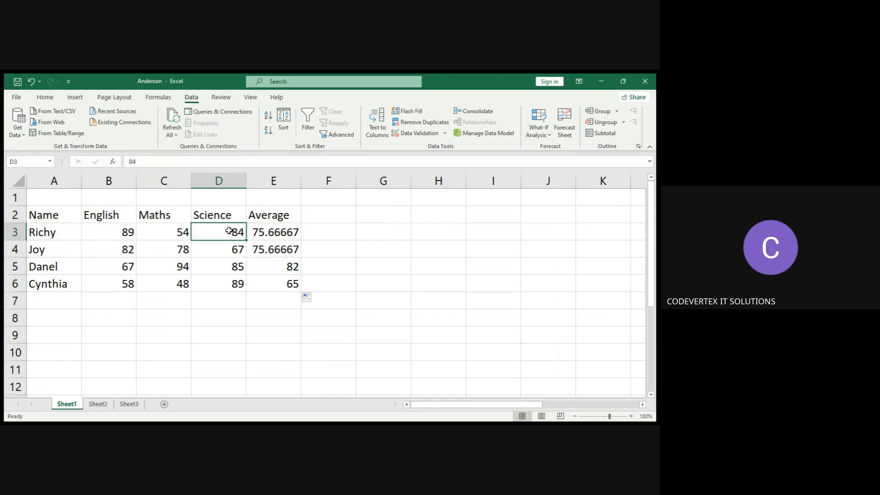
text(56)
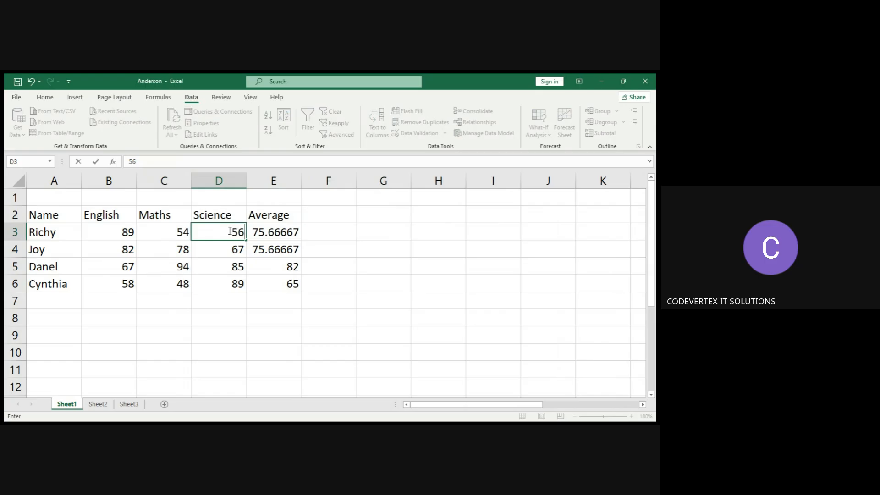
key(Return)
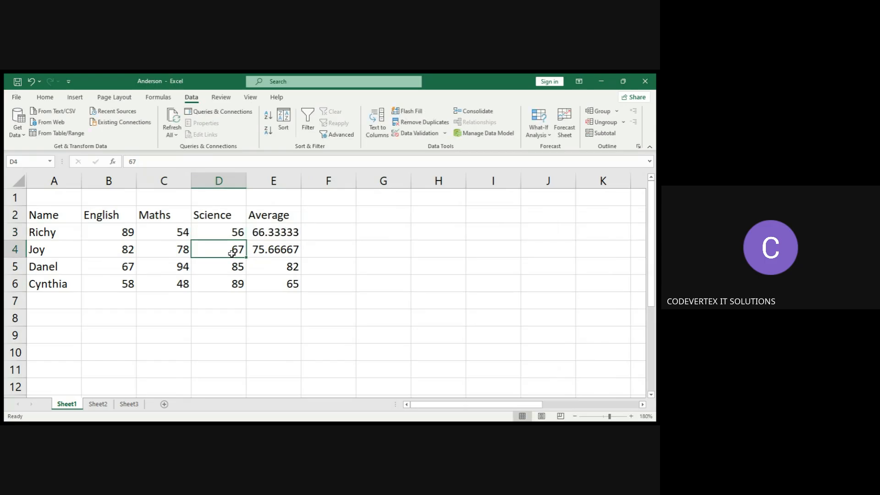
Replace Richy's Science mark in D3 with the text age.
click(275, 232)
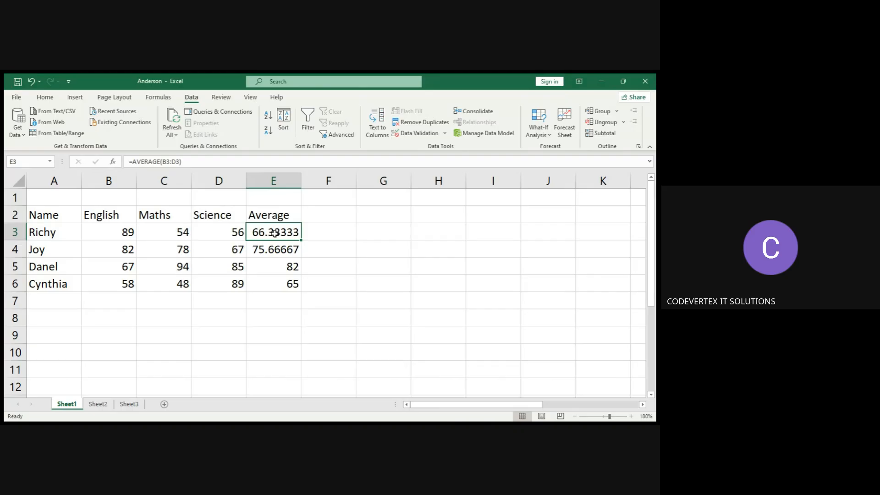
click(237, 232)
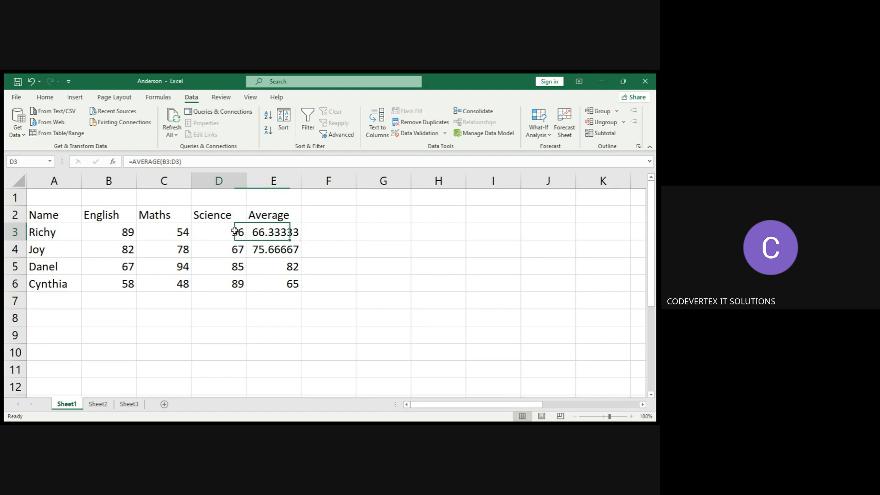
click(261, 236)
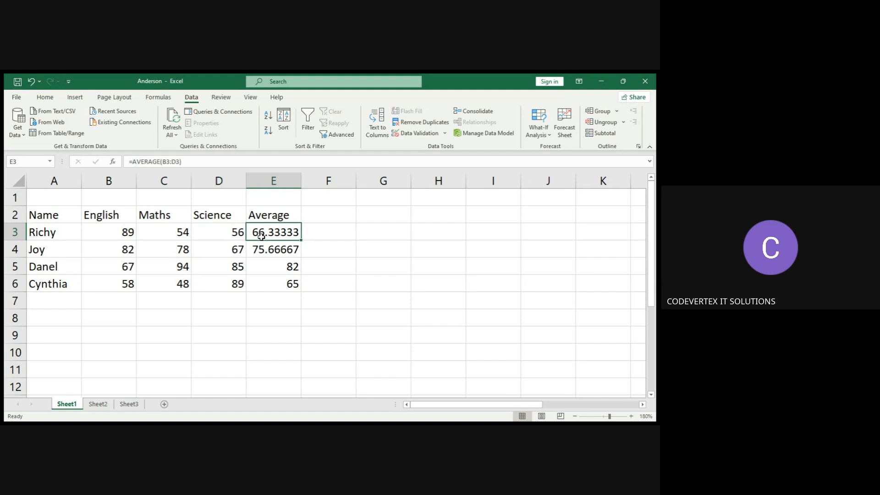
click(228, 235)
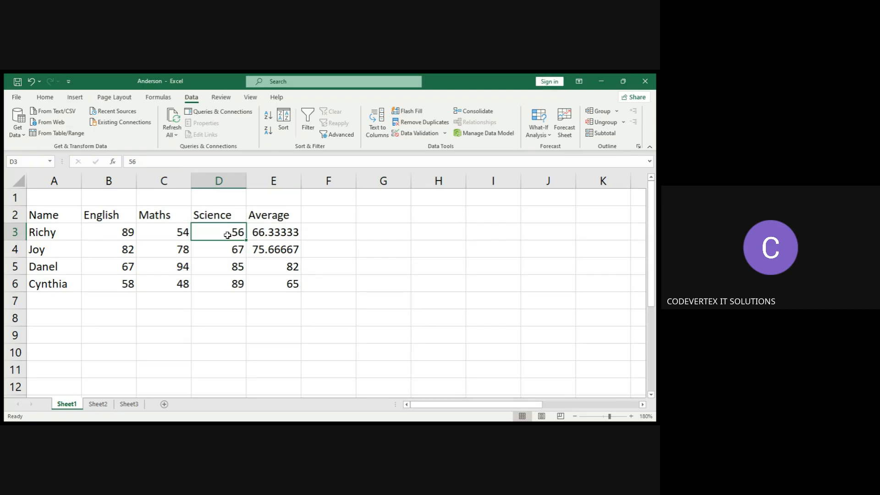
text(age)
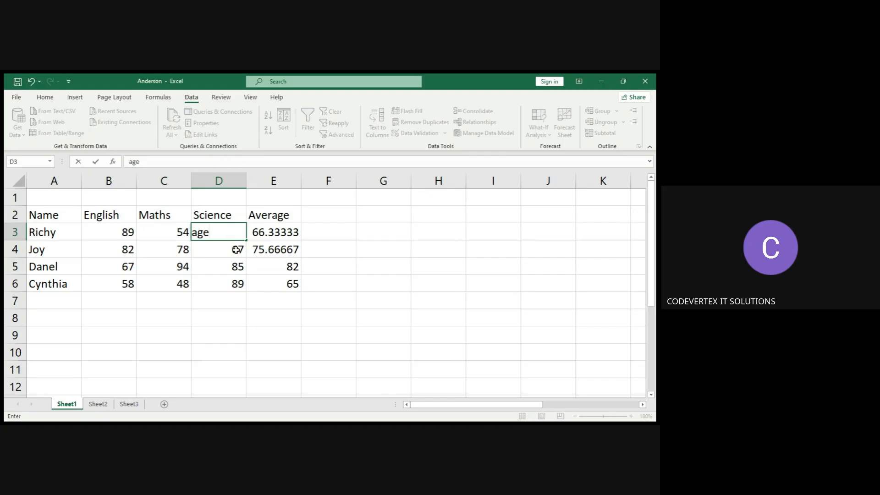
key(Return)
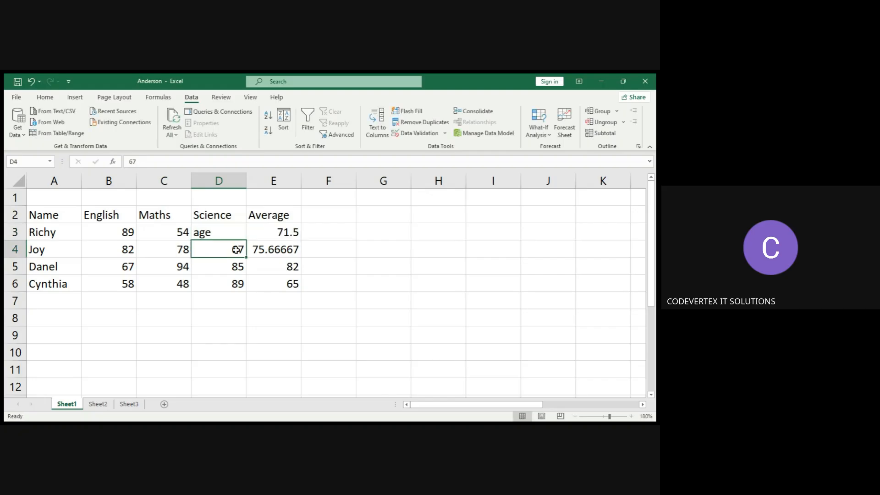
Undo the last two edits to Richy's Science mark.
click(274, 235)
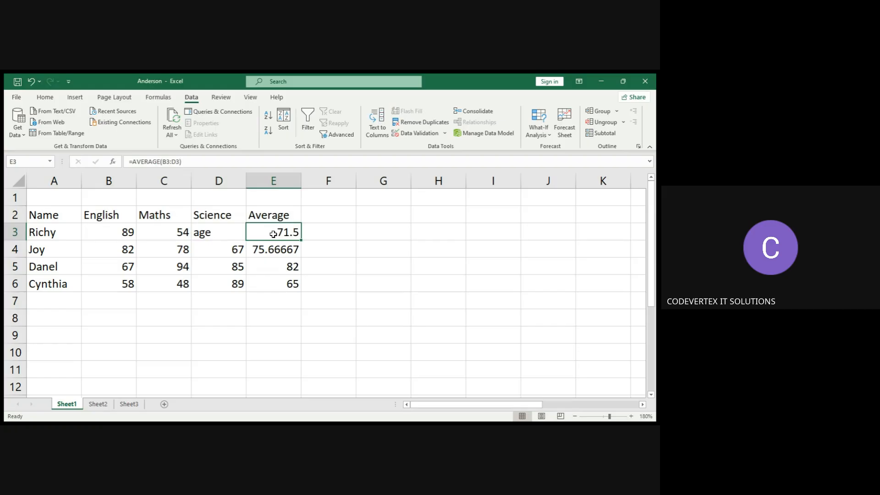
click(221, 231)
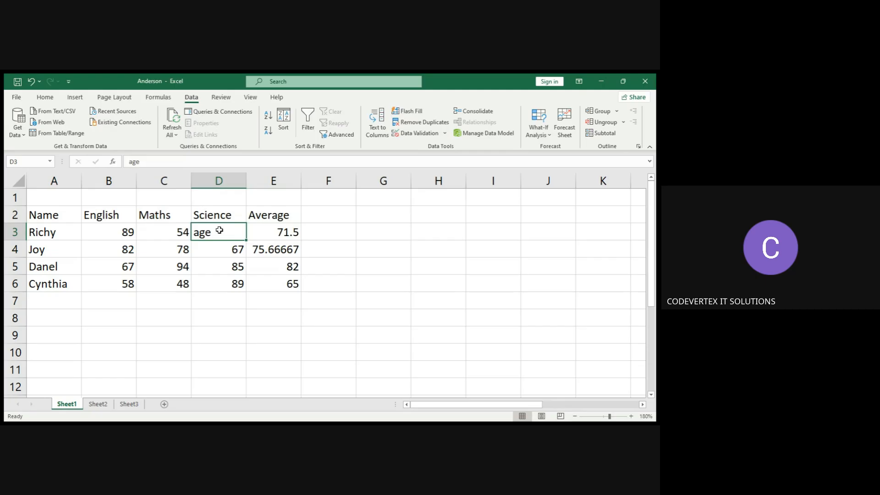
click(45, 97)
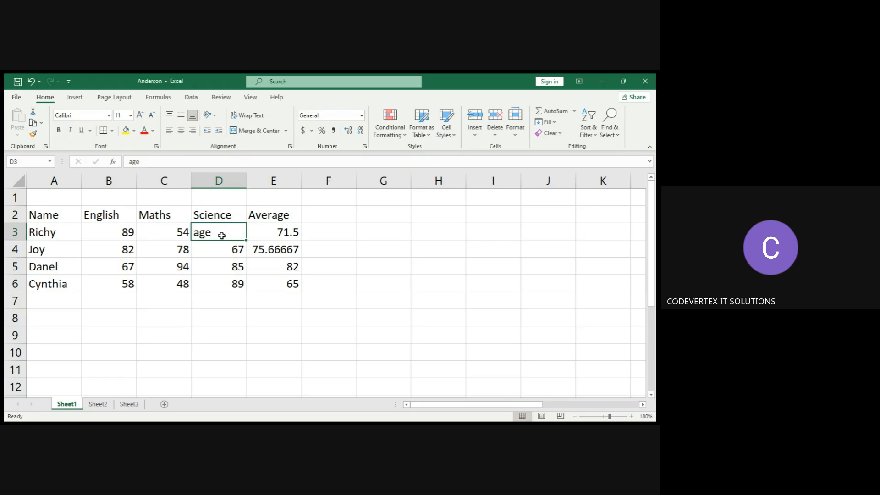
key(ctrl+z)
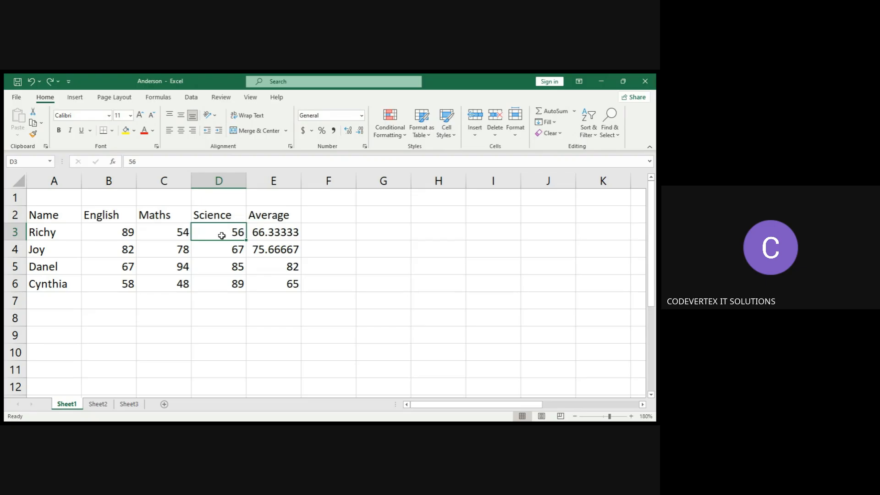
key(ctrl+z)
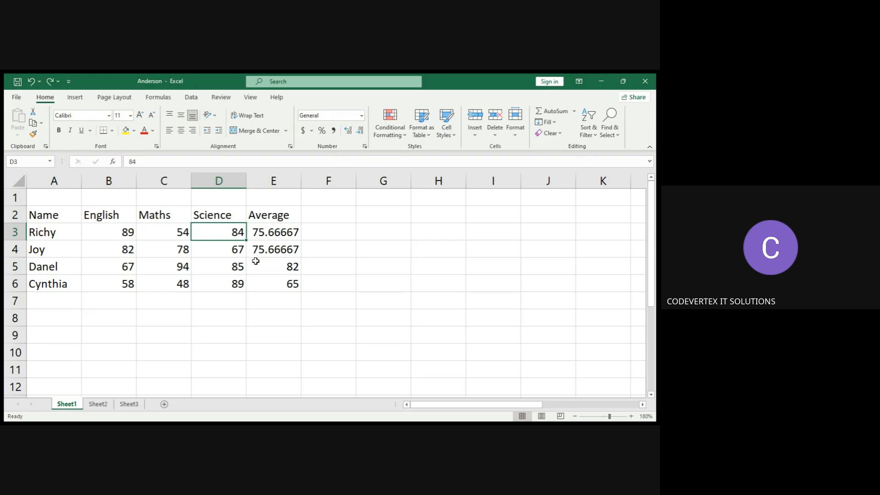
Fill Richy's Science mark from D3 down through D6 with the fill handle.
click(328, 246)
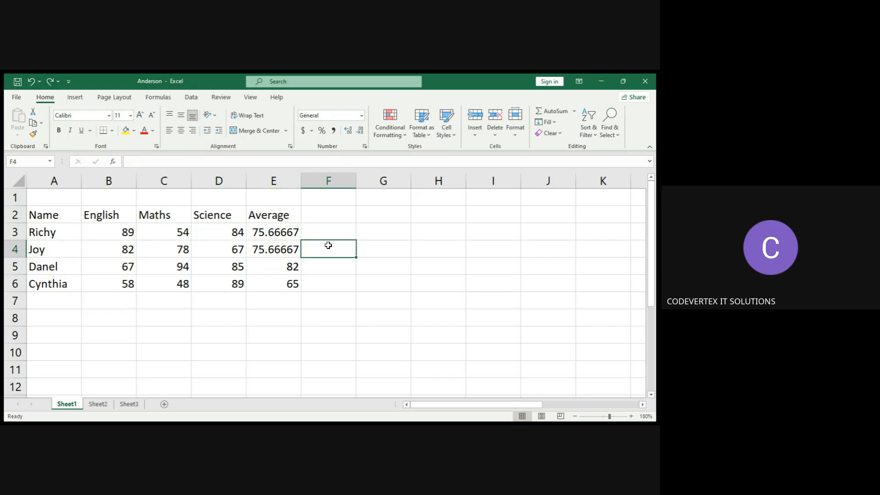
click(223, 236)
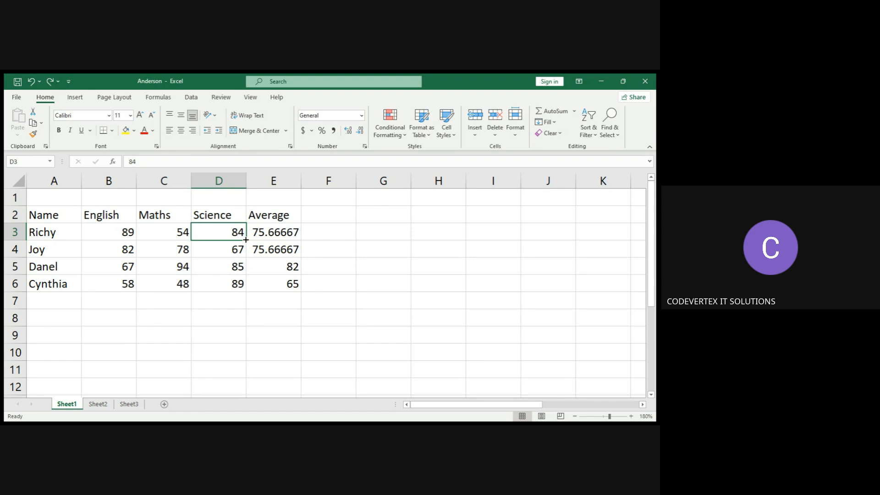
drag(246, 239, 243, 287)
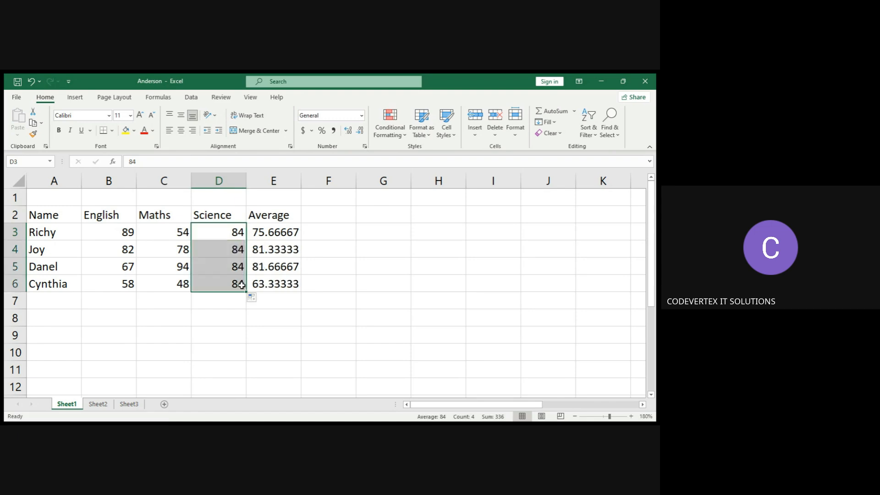
click(328, 278)
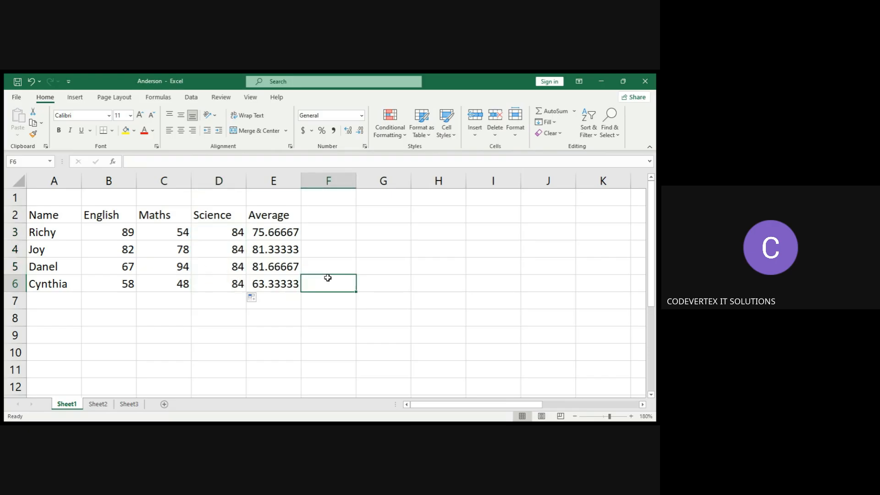
click(231, 230)
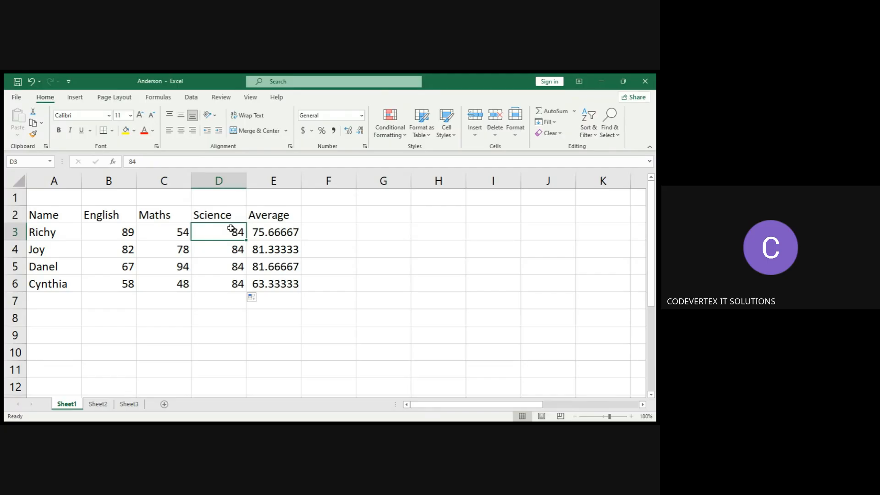
Undo the fill of Richy's Science mark down the Science column.
key(ctrl+z)
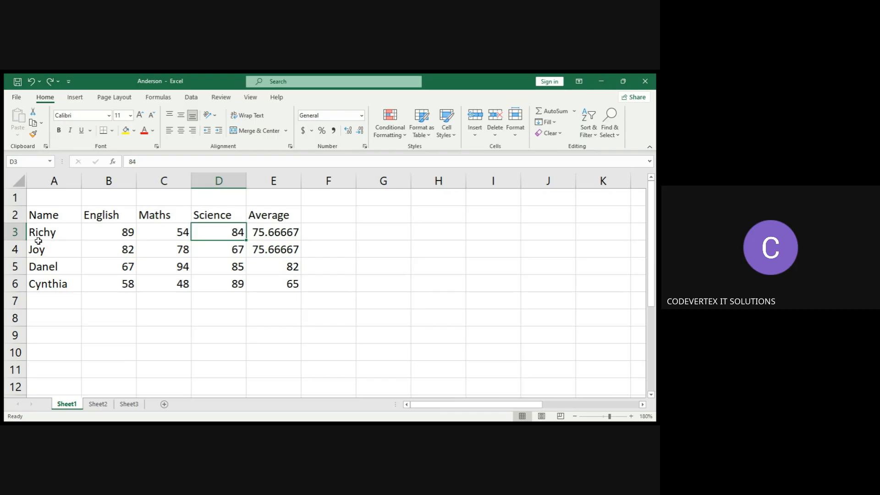
Fill Richy's name from A3 down through A6, then undo that fill.
click(51, 234)
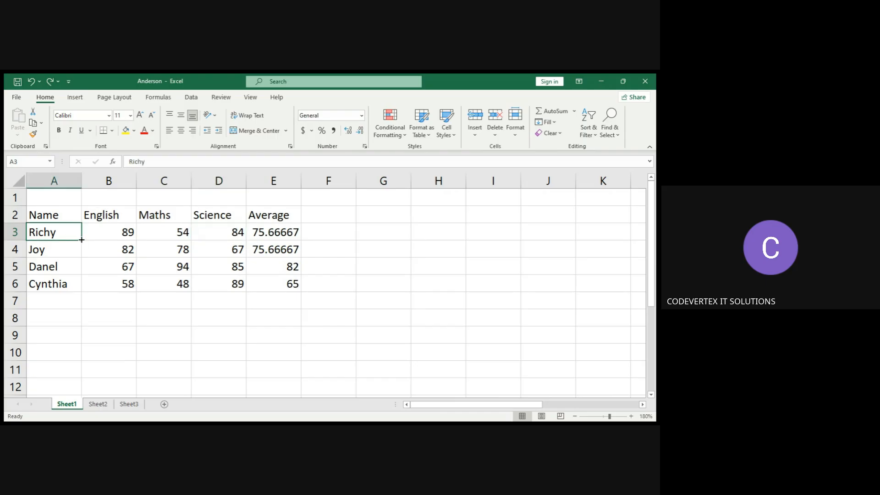
drag(82, 239, 78, 289)
click(90, 335)
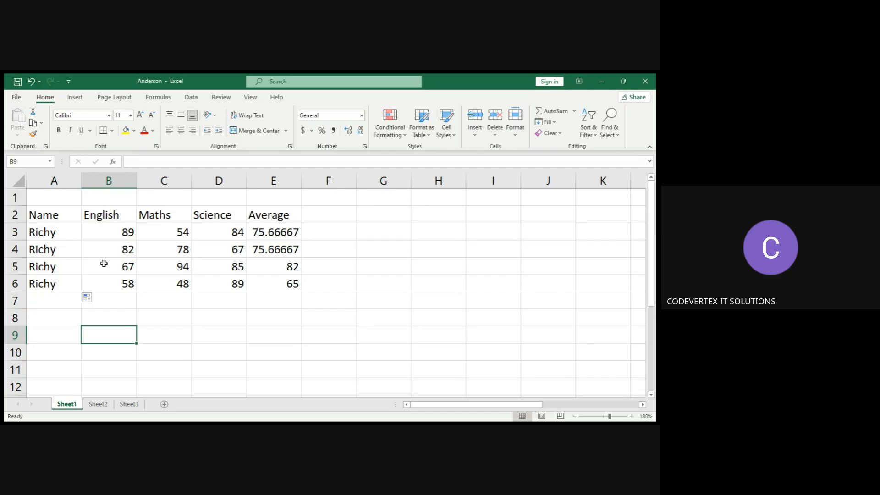
key(ctrl+z)
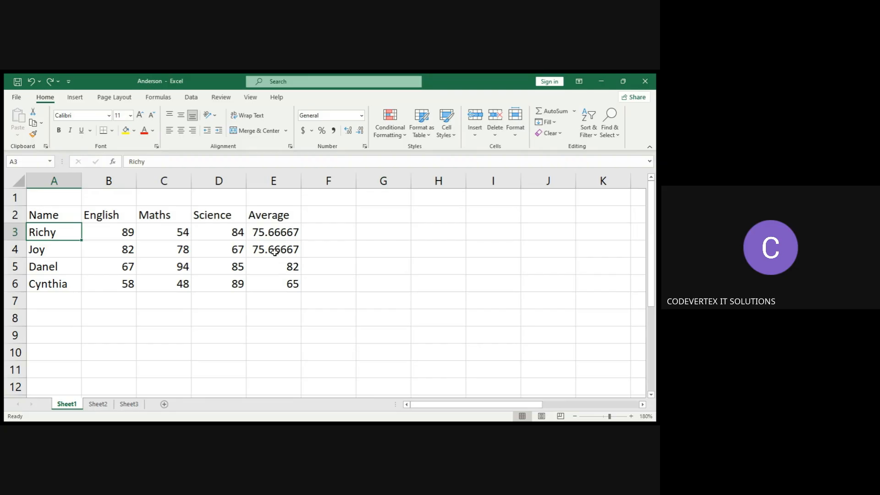
Move Joy's English mark from B4 into C7 and check Joy's recalculated average formula in E4.
click(227, 231)
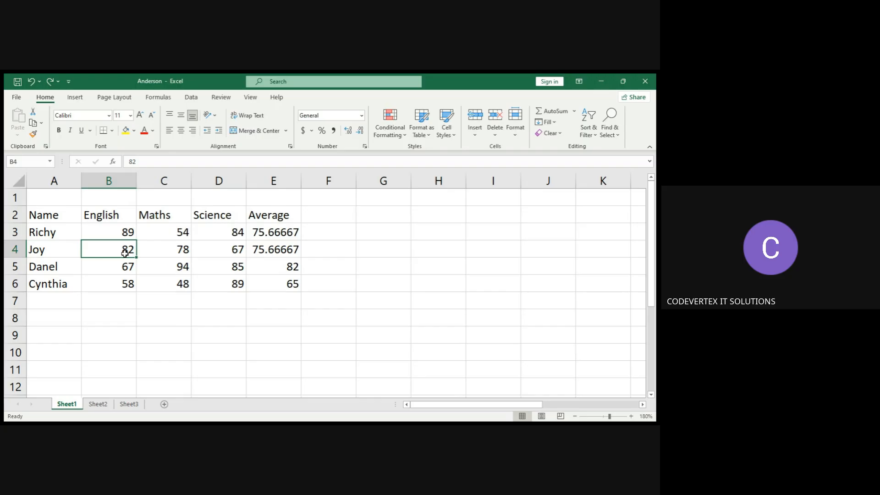
key(ctrl+c)
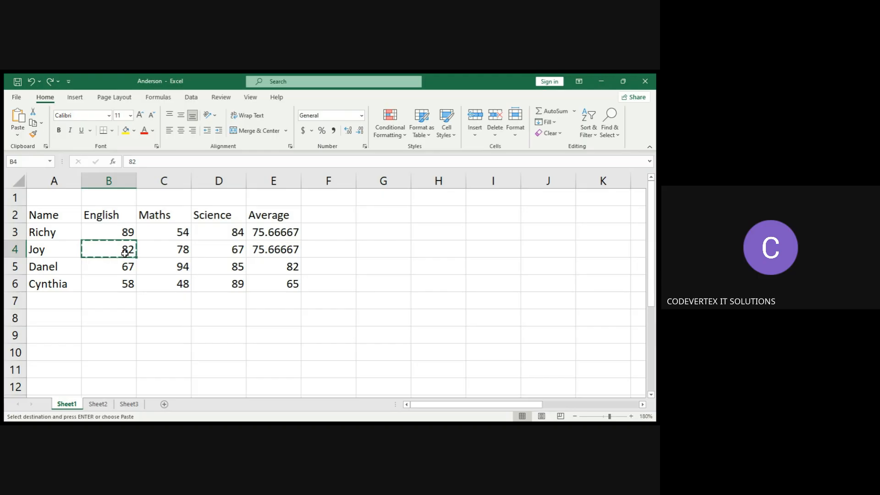
click(154, 301)
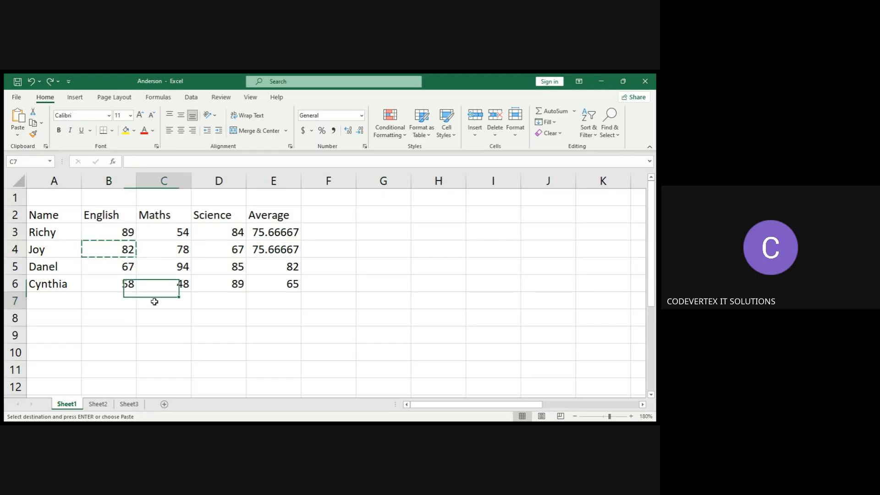
key(ctrl+v)
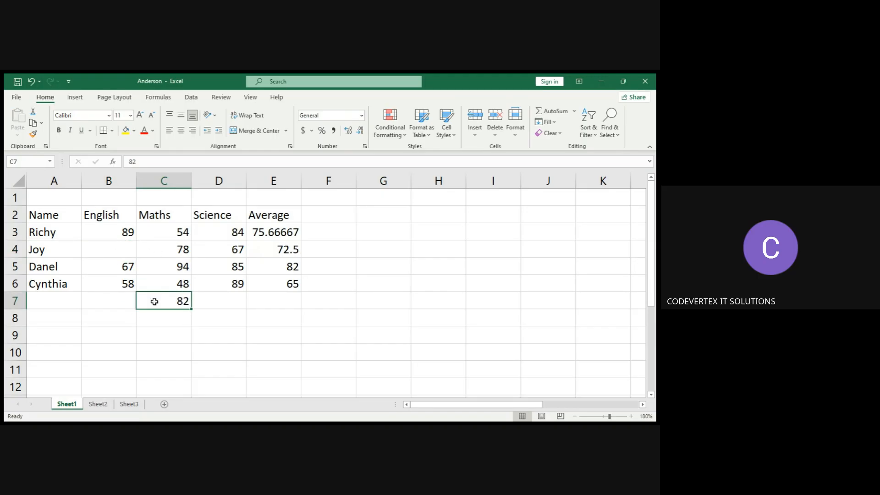
click(147, 329)
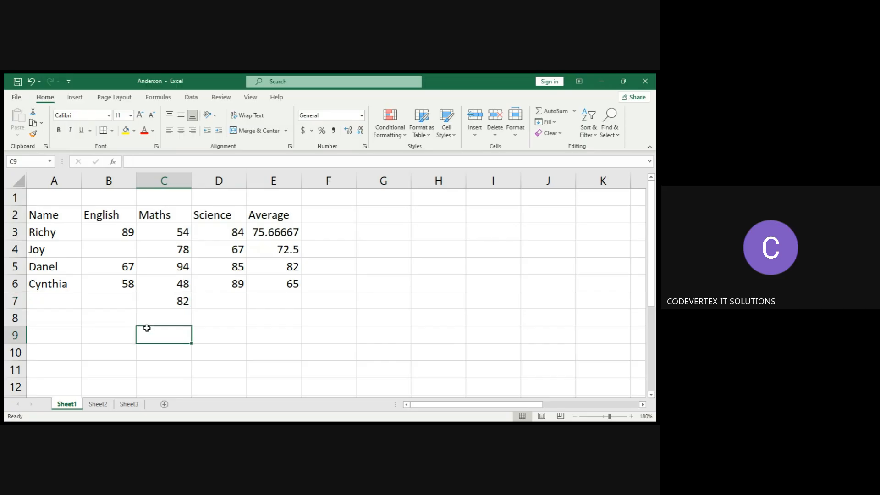
click(285, 252)
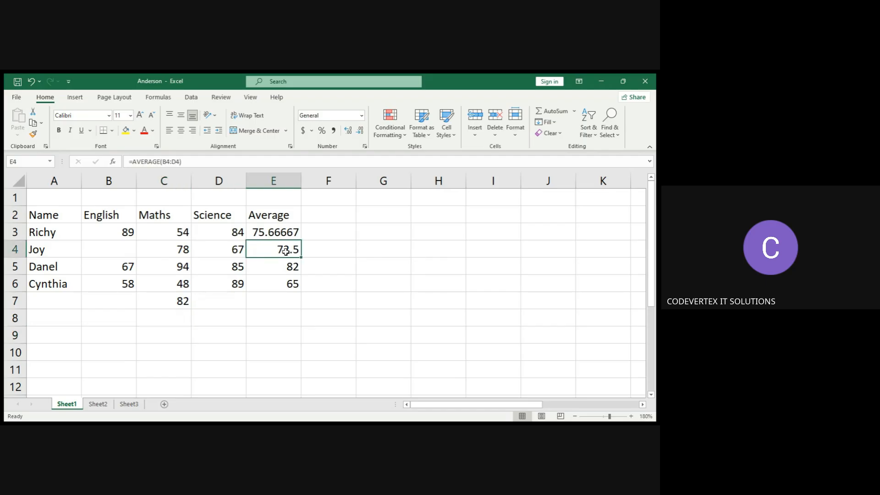
click(132, 267)
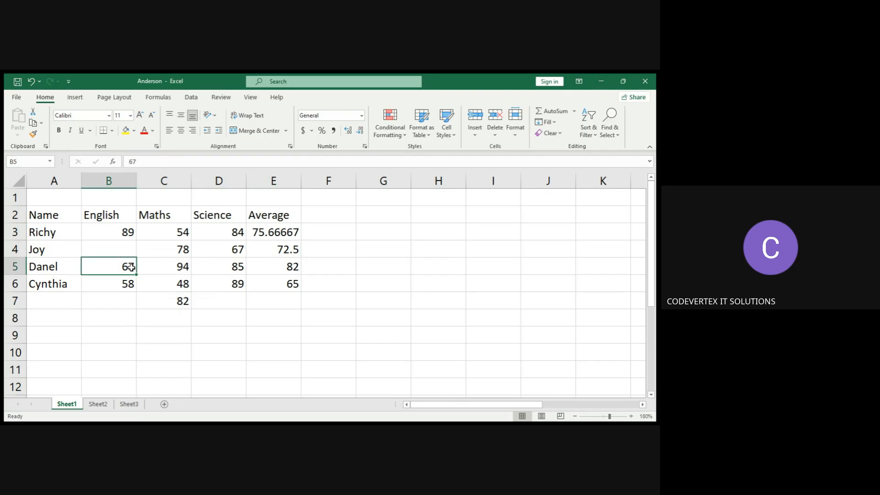
Clear the mark in C7, then undo the changes to bring Joy's English mark back to B4.
click(183, 301)
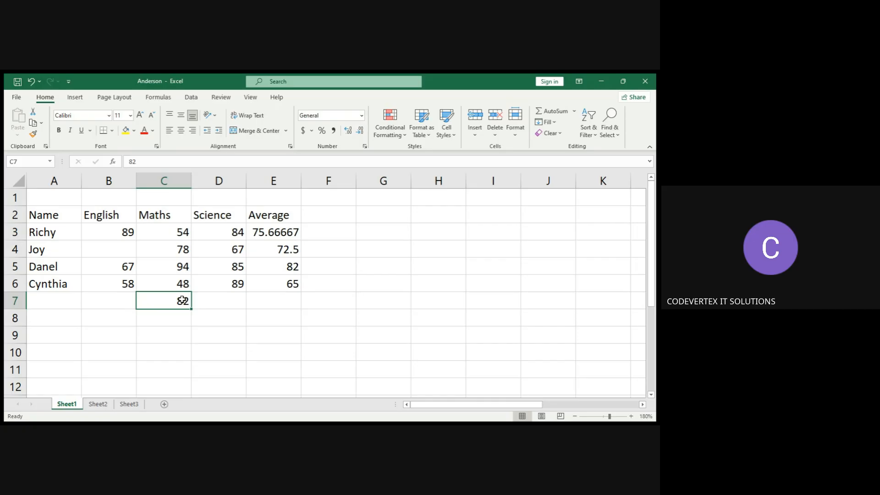
key(BackSpace)
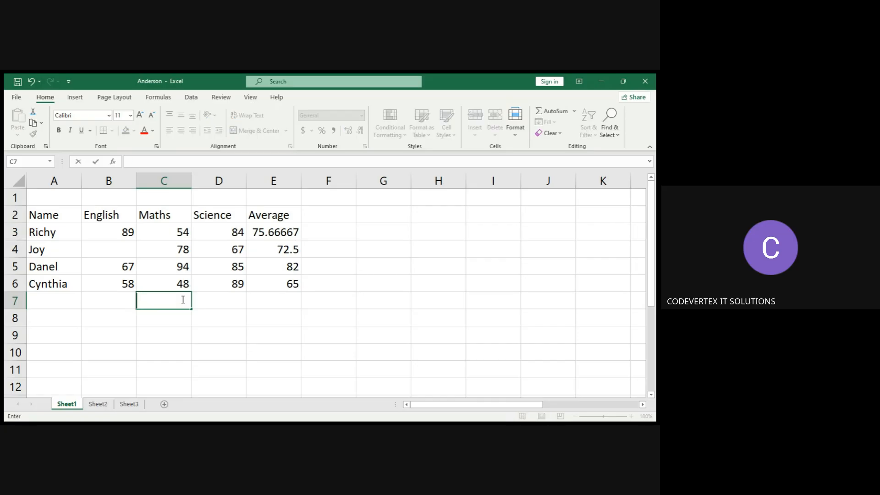
key(ctrl+z)
key(ctrl+y)
click(190, 338)
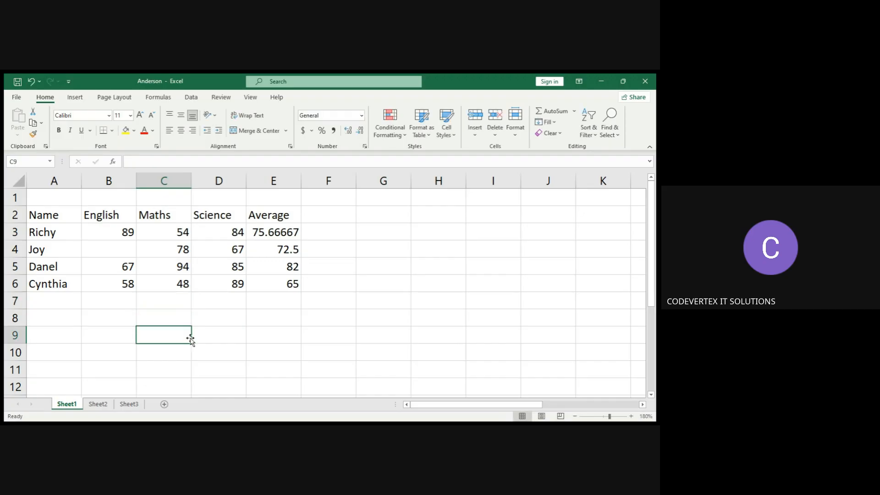
key(ctrl+z)
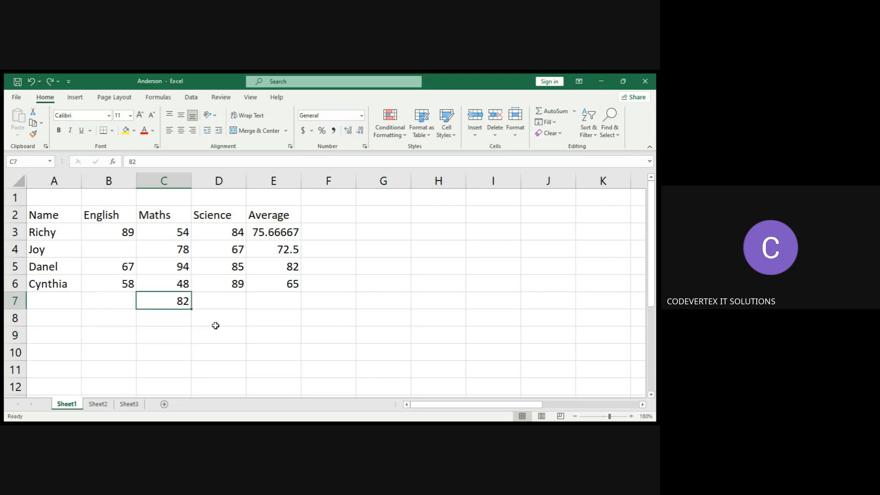
key(ctrl+y)
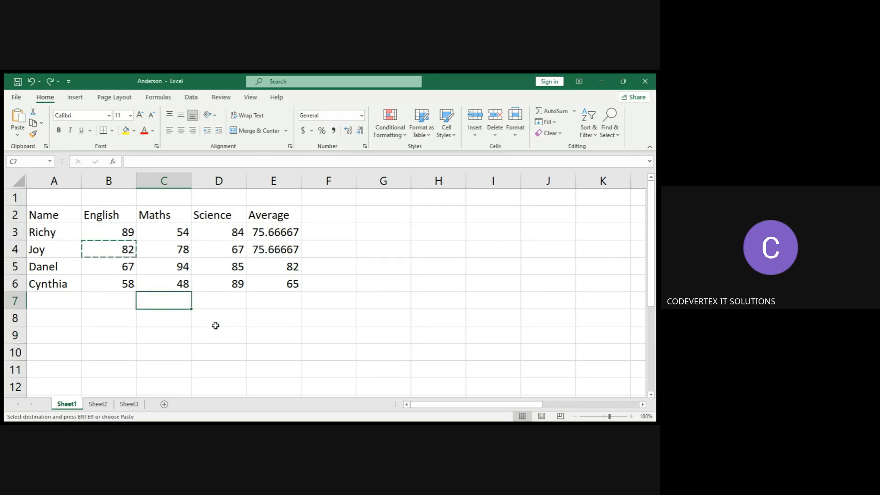
Delete Cynthia's marks and average in B6 through E6, then undo the deletion.
click(257, 326)
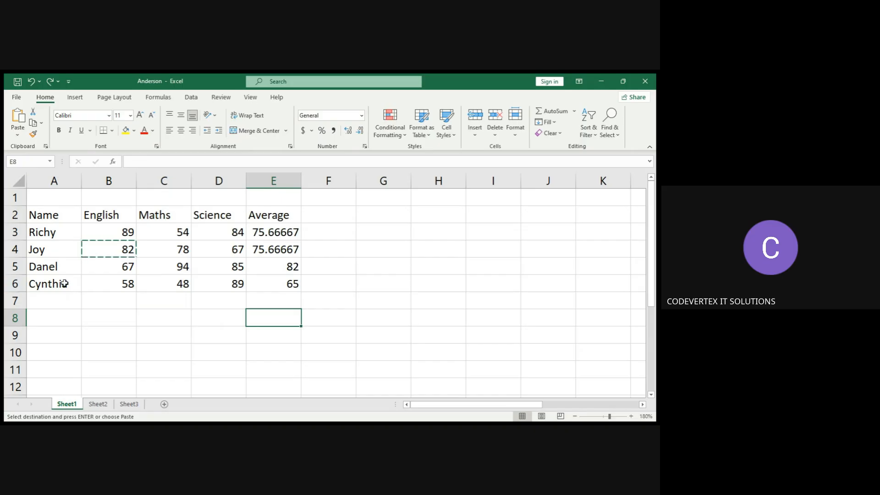
drag(122, 283, 278, 279)
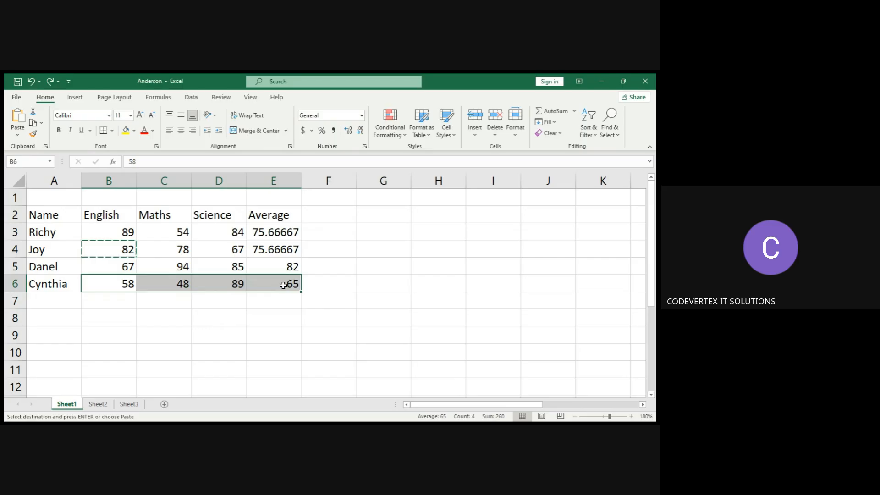
key(Delete)
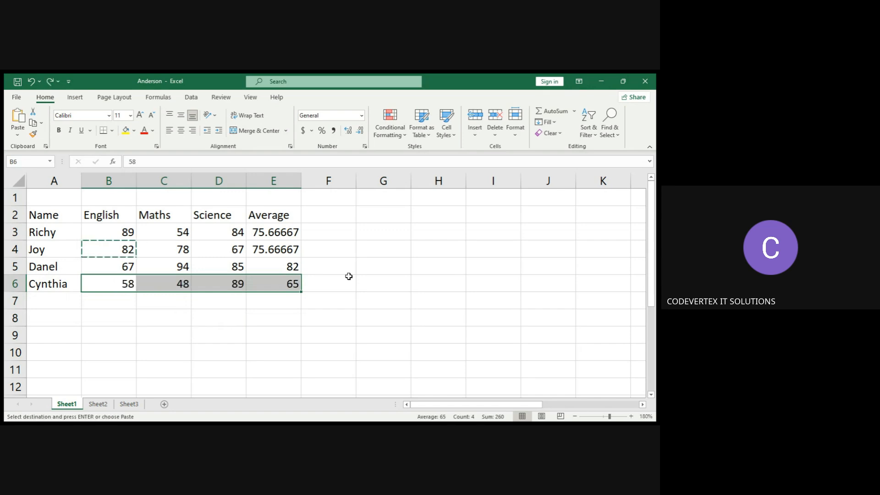
click(348, 276)
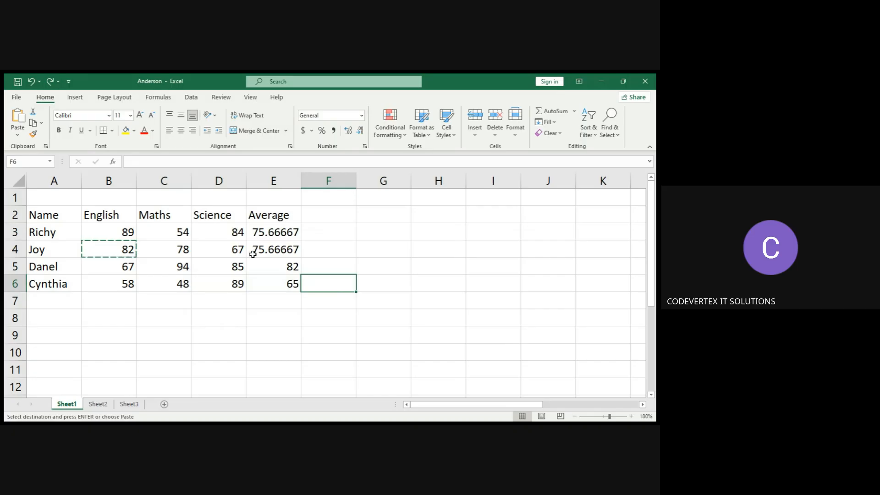
Inspect Danel's average formula in E5 and his Science mark in D5.
click(256, 272)
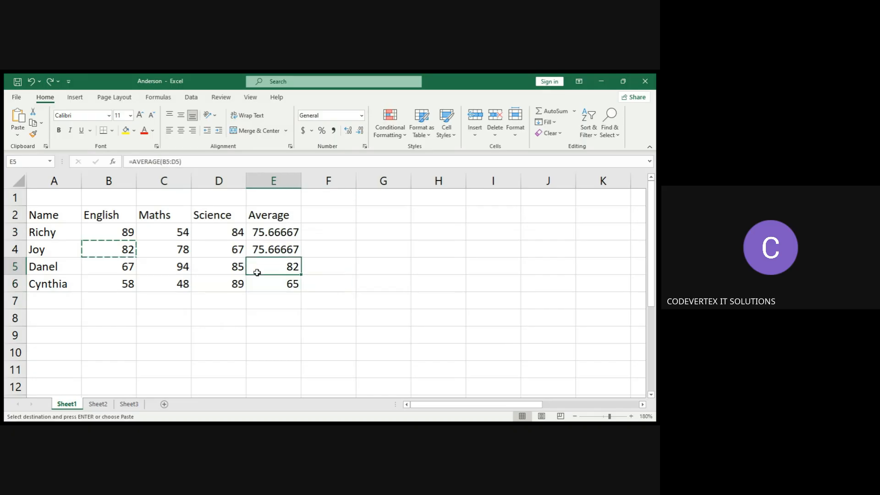
click(235, 271)
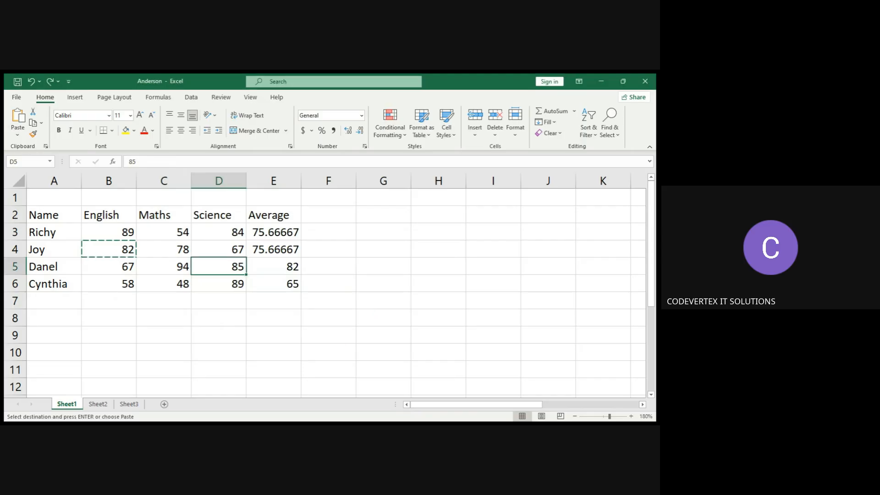
click(310, 314)
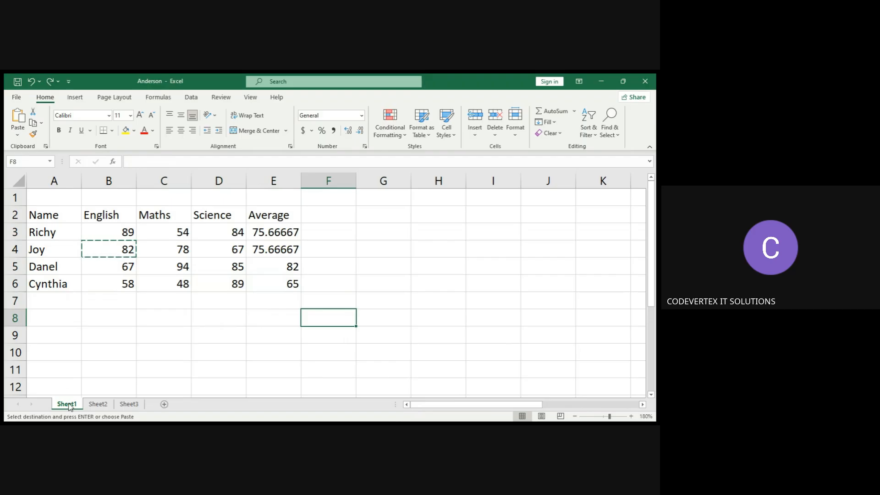
Switch to Sheet2 and Sheet3, then return to Sheet1.
click(99, 407)
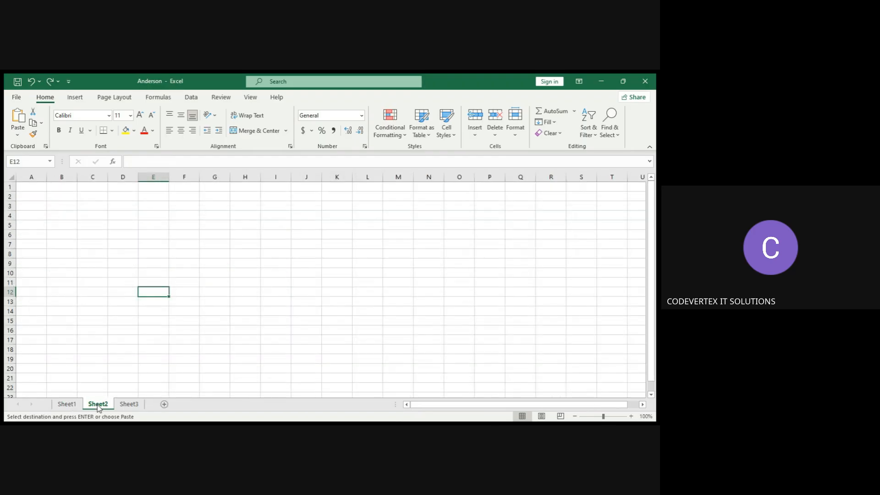
click(124, 404)
click(63, 407)
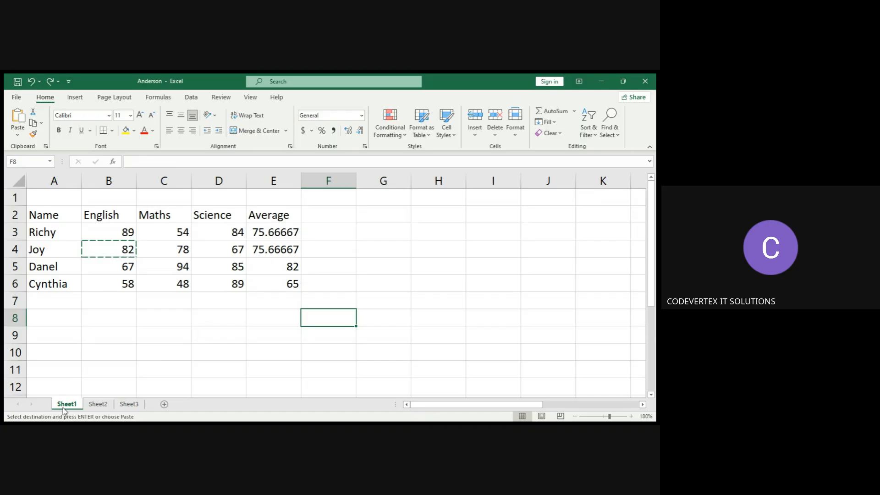
Select whole rows: row 2, row 3, then rows 3 through 8.
click(13, 215)
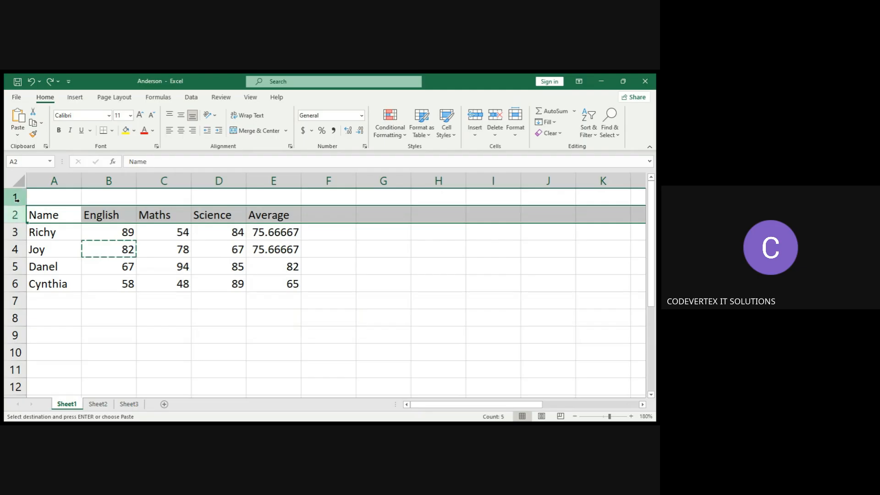
click(11, 234)
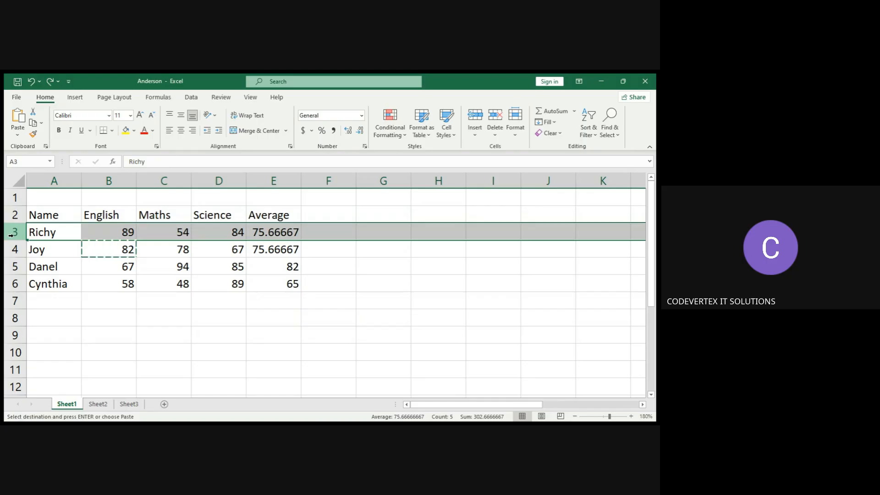
drag(11, 235, 12, 310)
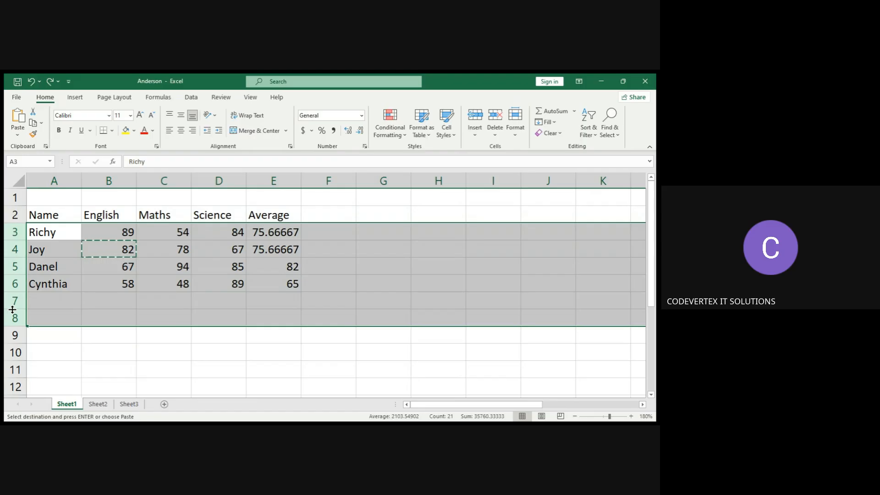
click(45, 297)
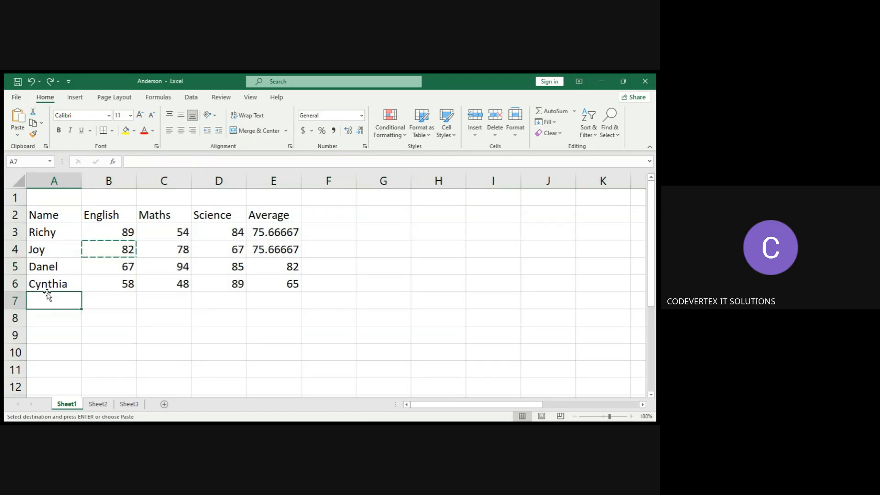
Select header row 2 together with rows 4 and 6, then rows 2 through 6.
click(15, 215)
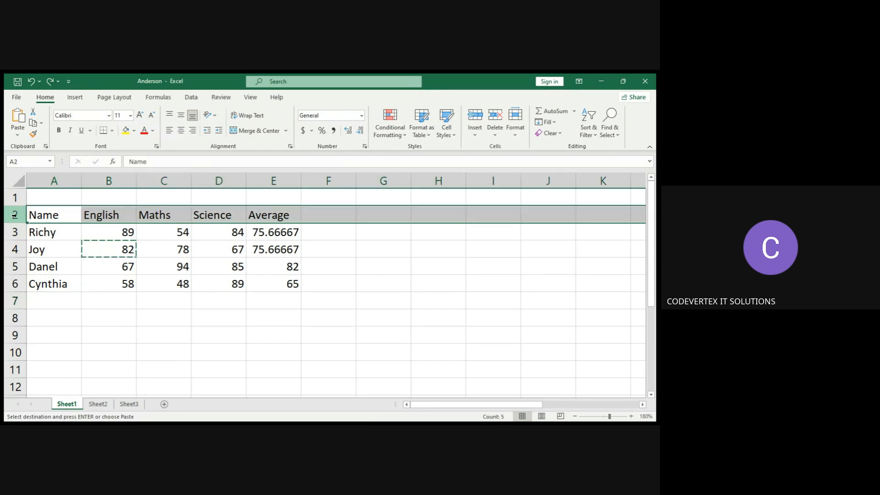
ctrl+click(15, 250)
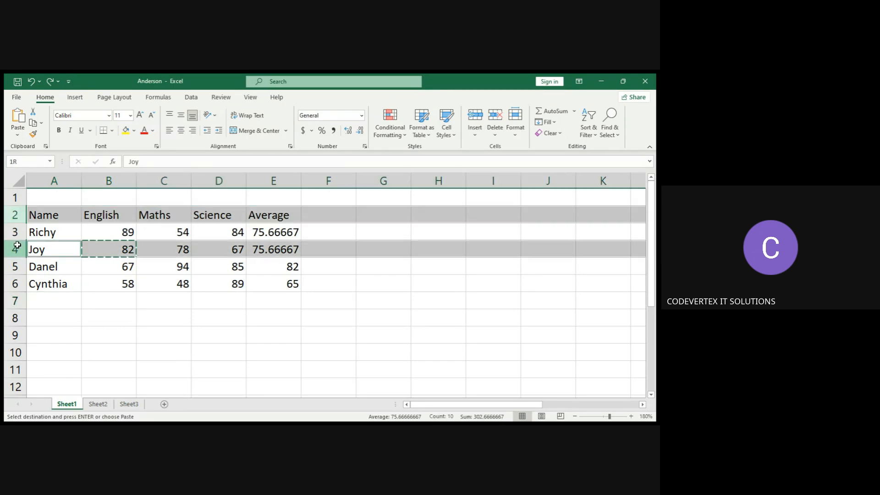
ctrl+click(15, 281)
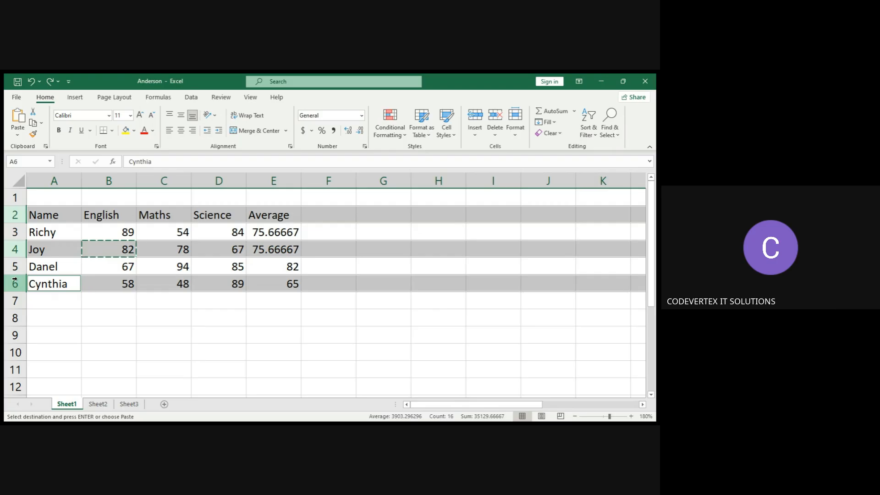
click(15, 216)
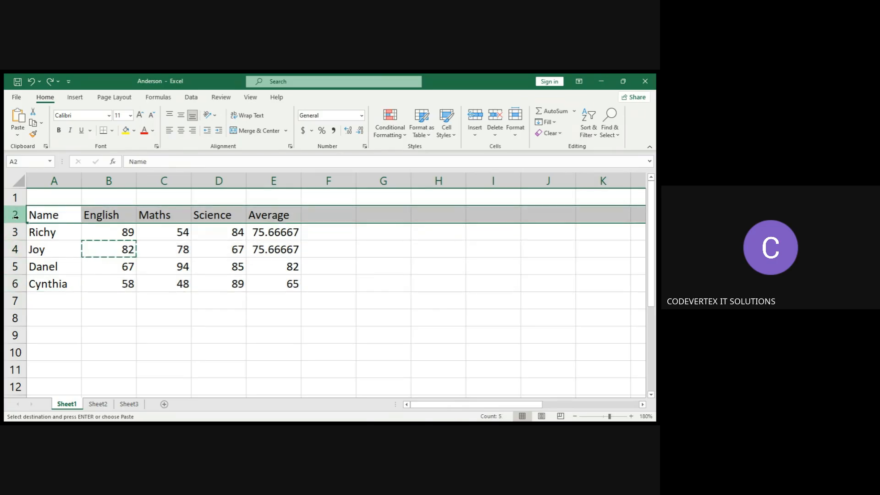
drag(16, 216, 10, 289)
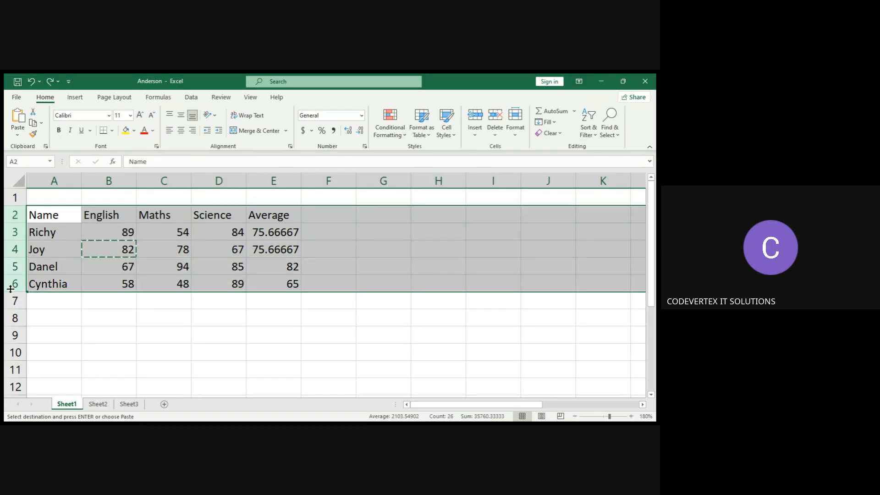
click(16, 214)
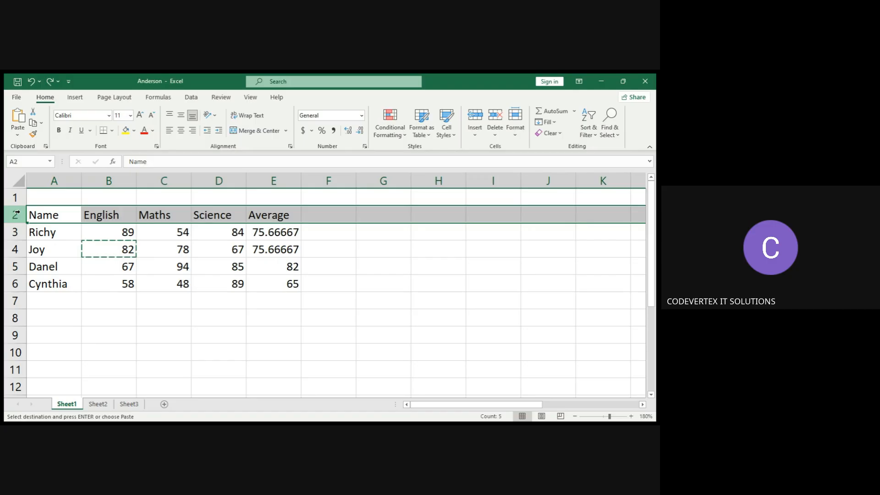
Select rows 4 and 6 together with header row 2, then reselect row 2 on its own.
click(16, 249)
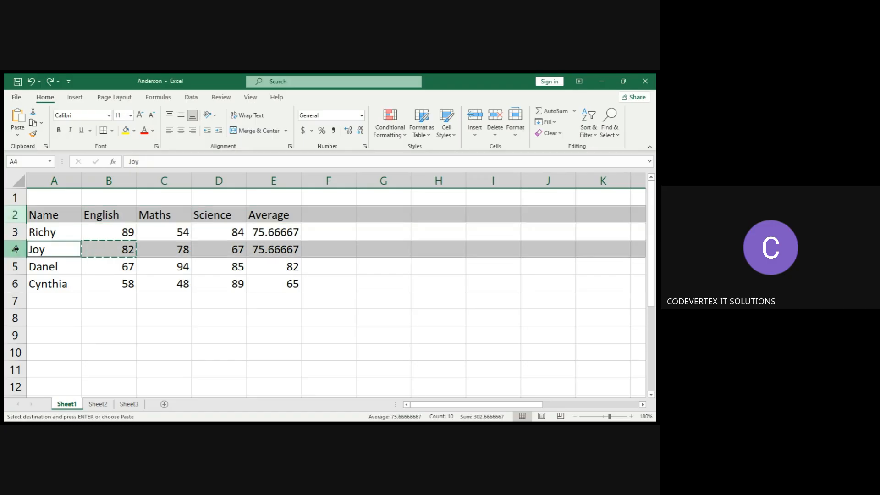
ctrl+click(15, 284)
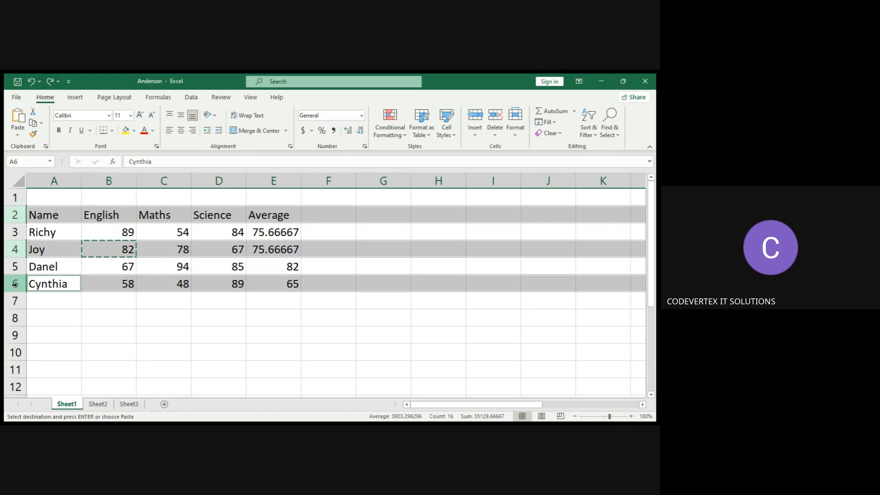
click(10, 214)
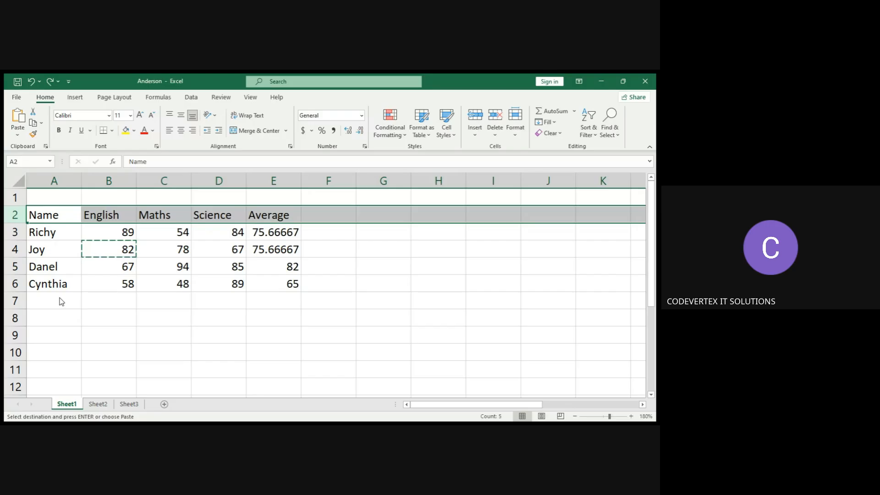
click(33, 211)
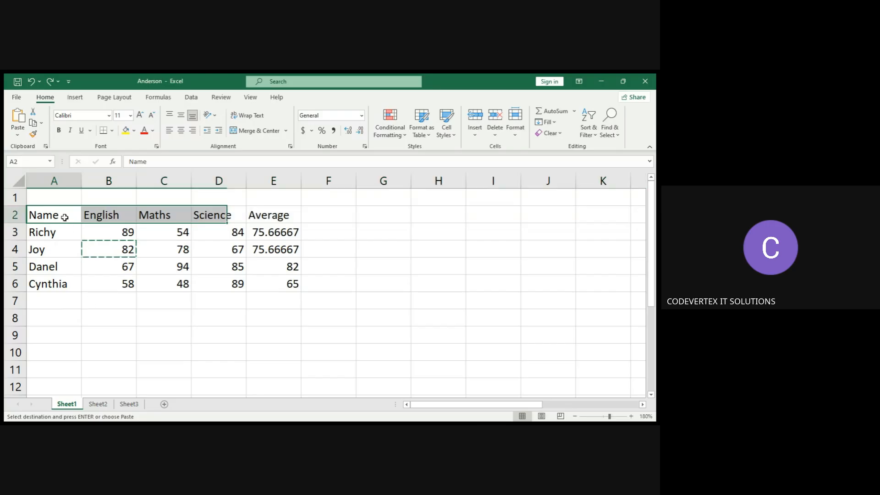
click(20, 215)
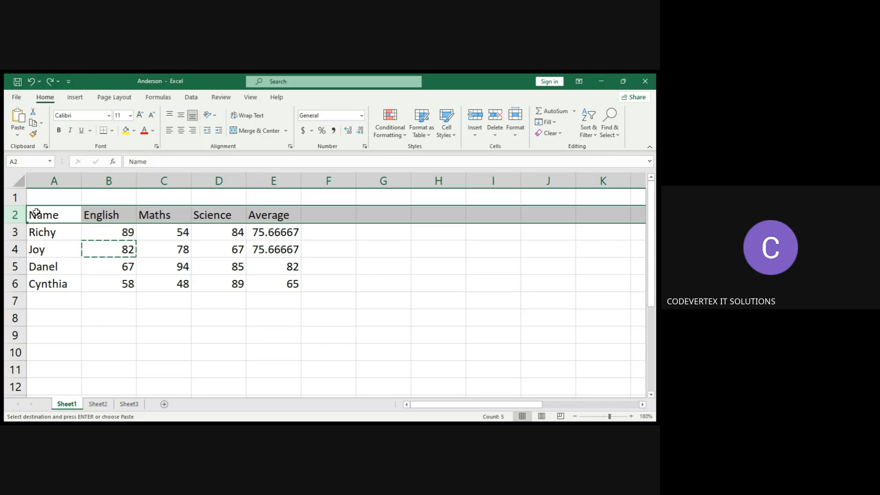
Select entire columns one at a time, from column A across to column F, finishing on column E.
click(55, 181)
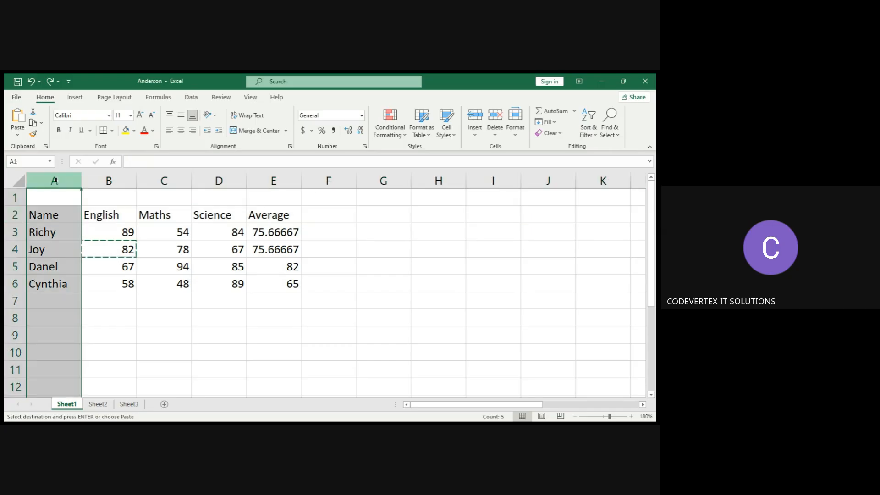
click(93, 181)
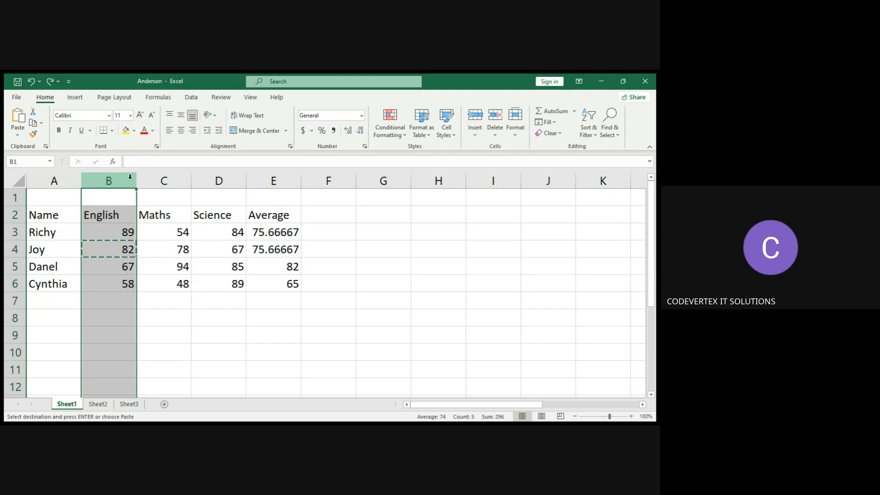
click(145, 180)
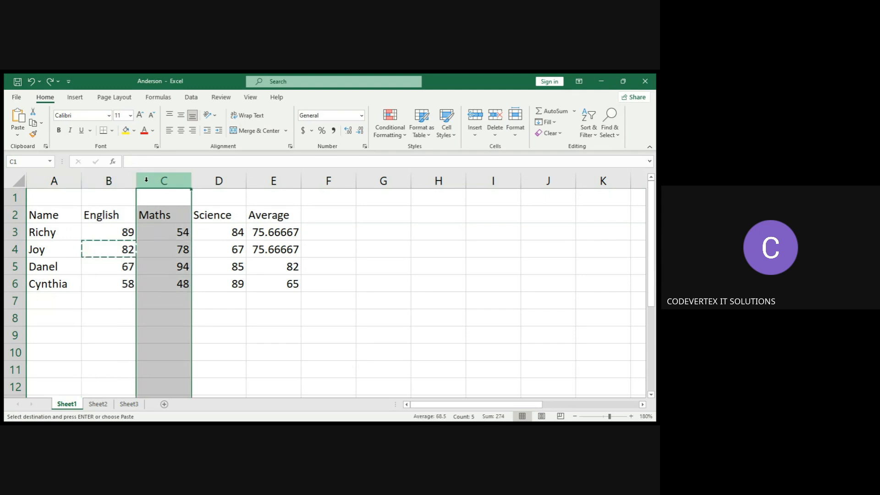
click(12, 215)
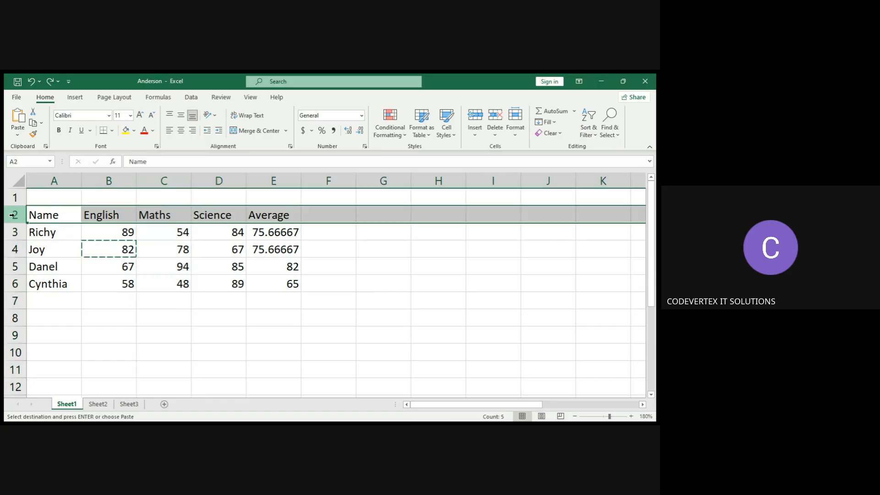
click(68, 178)
click(102, 178)
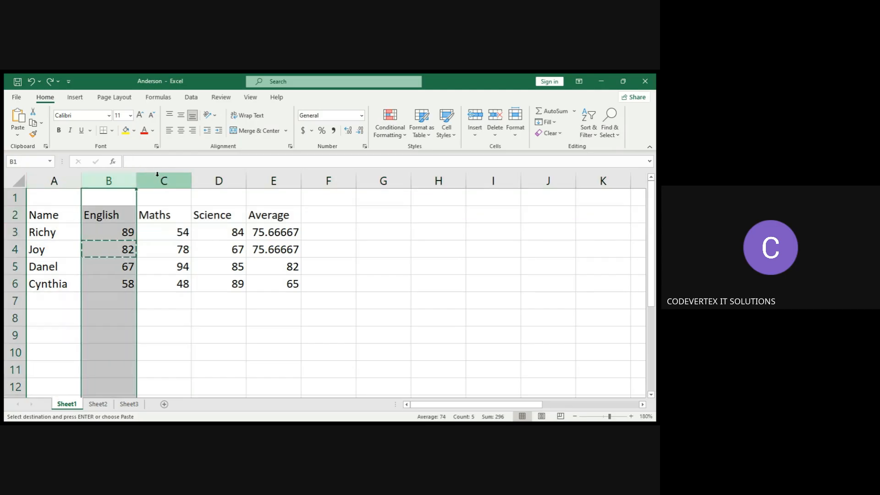
click(157, 180)
click(115, 181)
click(150, 182)
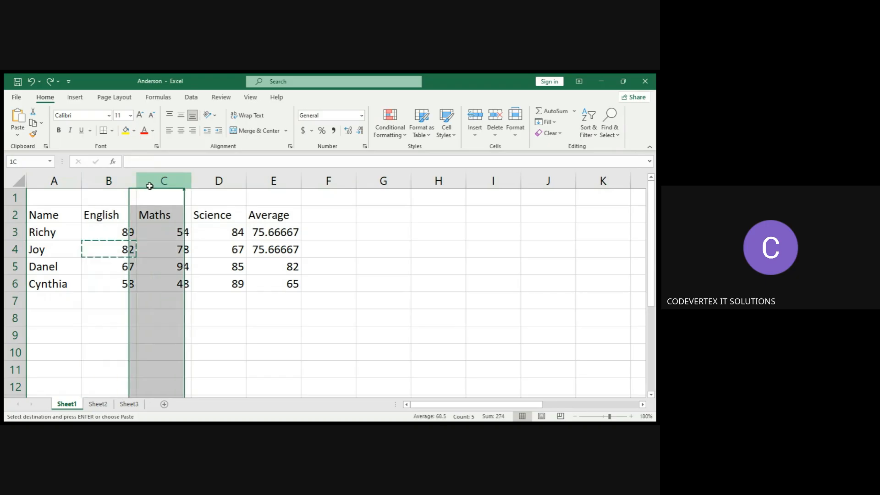
click(218, 181)
click(273, 181)
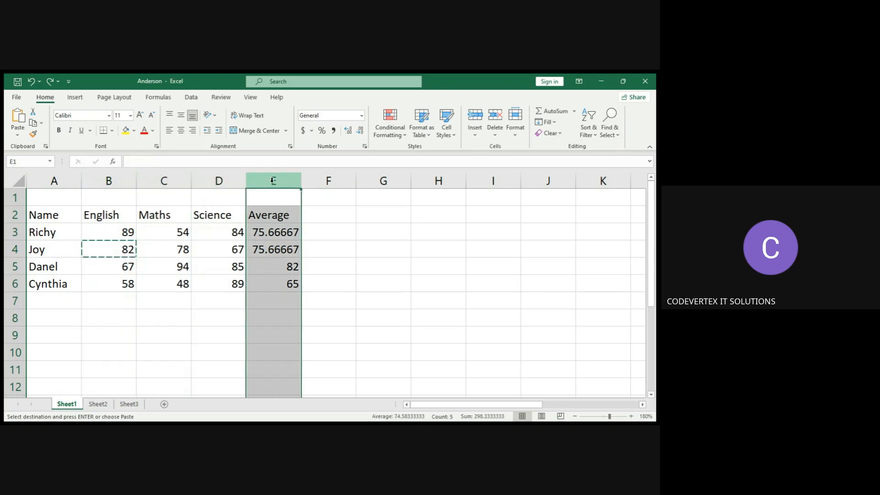
click(321, 180)
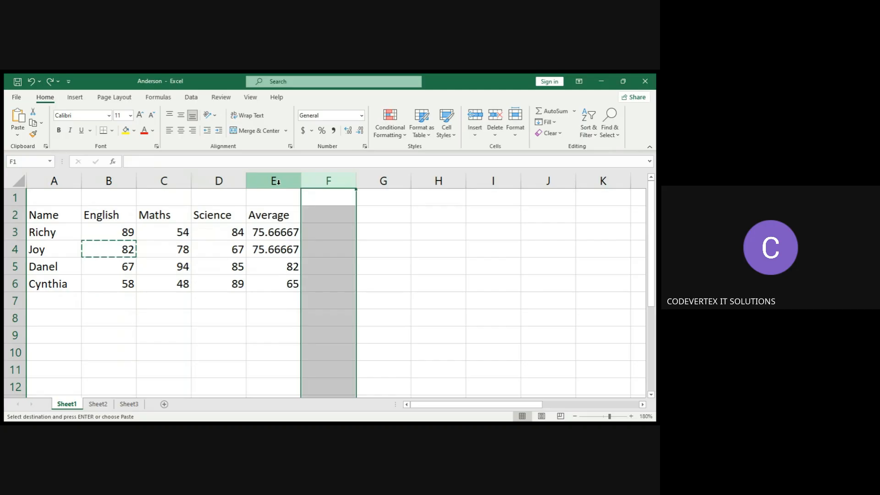
click(276, 181)
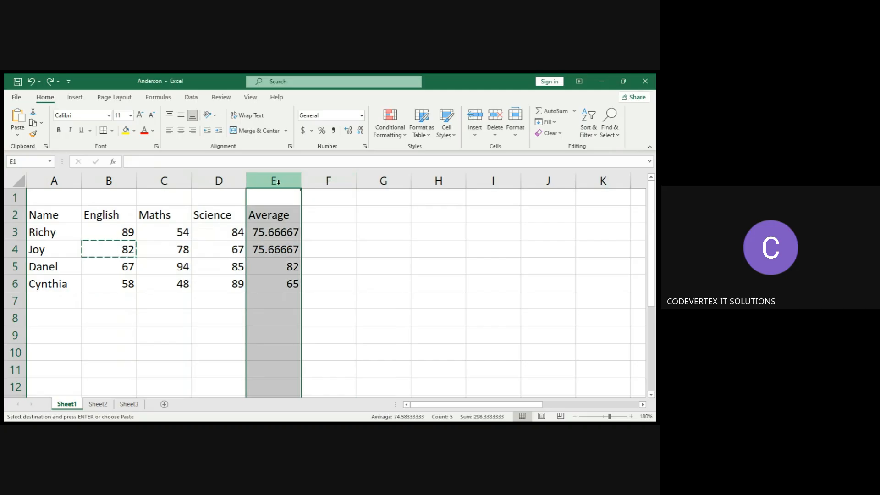
click(241, 176)
click(274, 181)
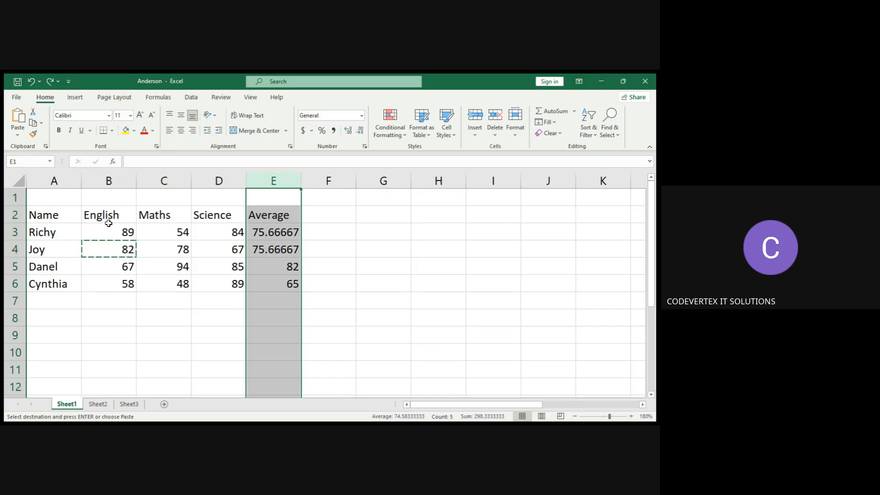
Select cell A1, then select whole rows 2, 3 and 4 in turn.
click(40, 200)
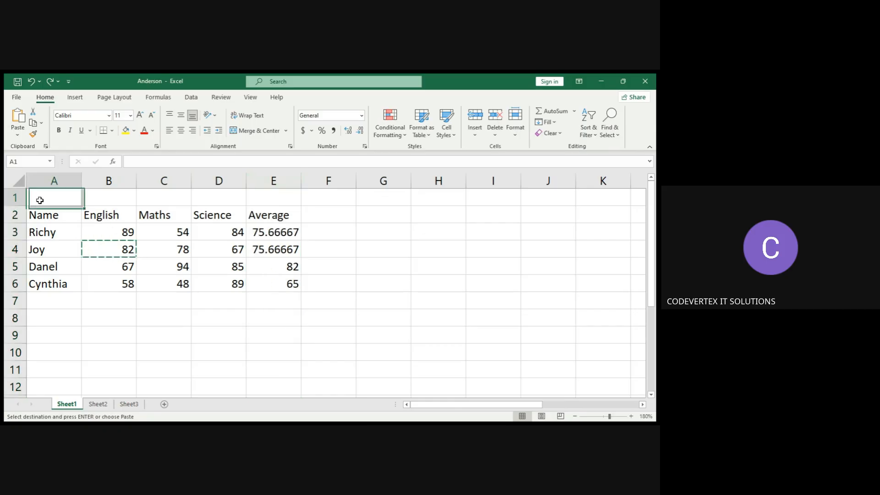
click(20, 217)
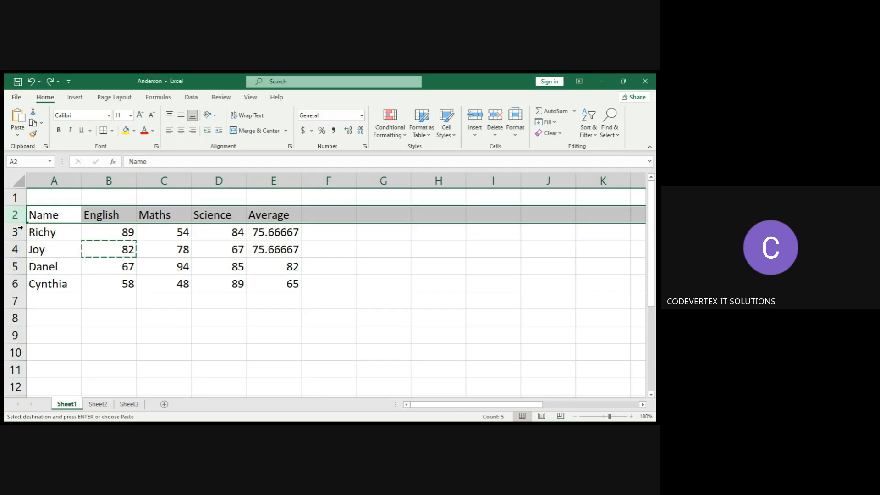
click(20, 236)
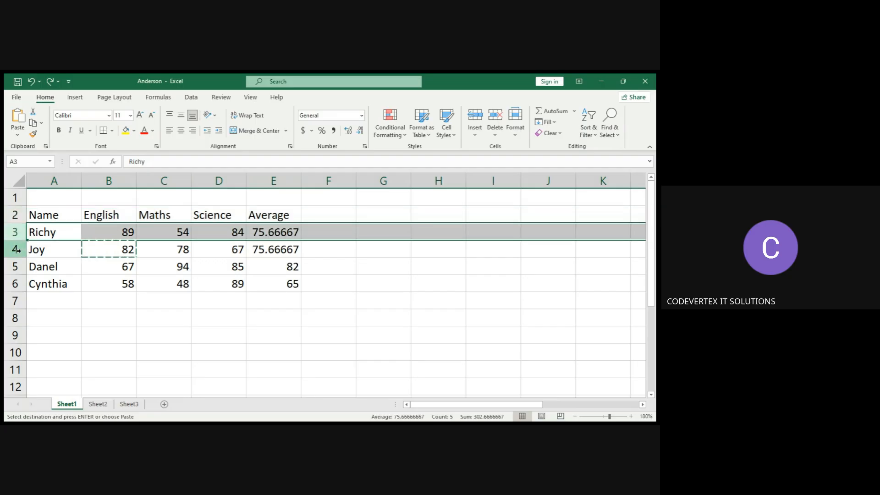
click(17, 250)
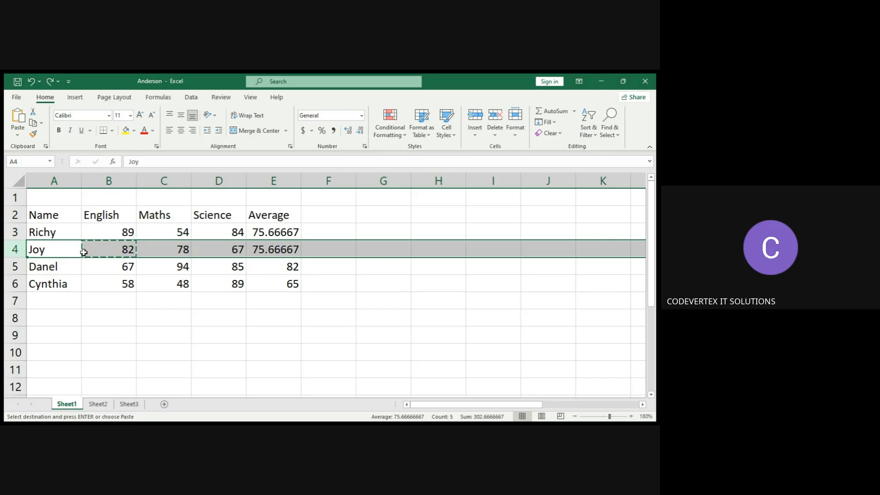
Try inserting the copied cell at A4 shifting cells right, and undo the insertion.
click(45, 251)
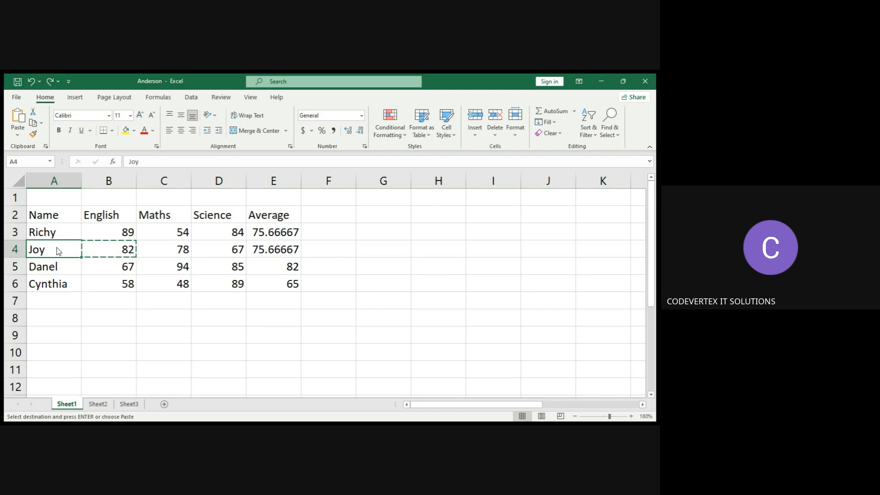
key(ctrl+shift+plus)
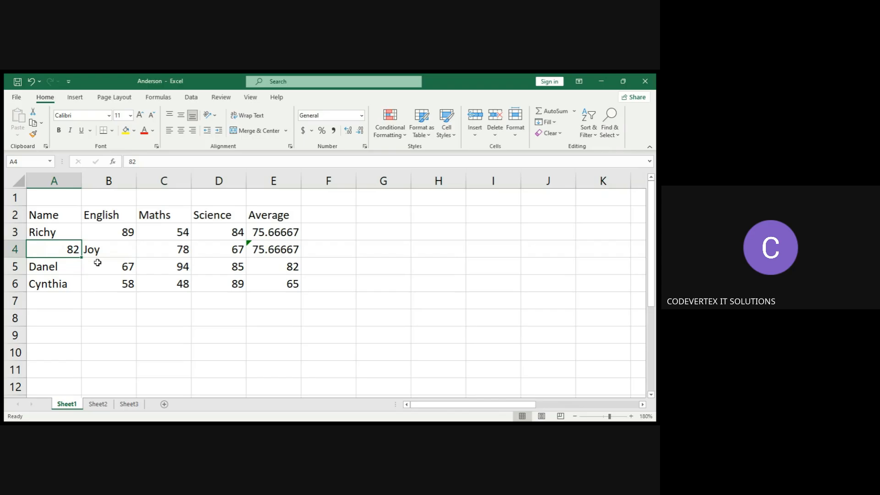
key(ctrl+z)
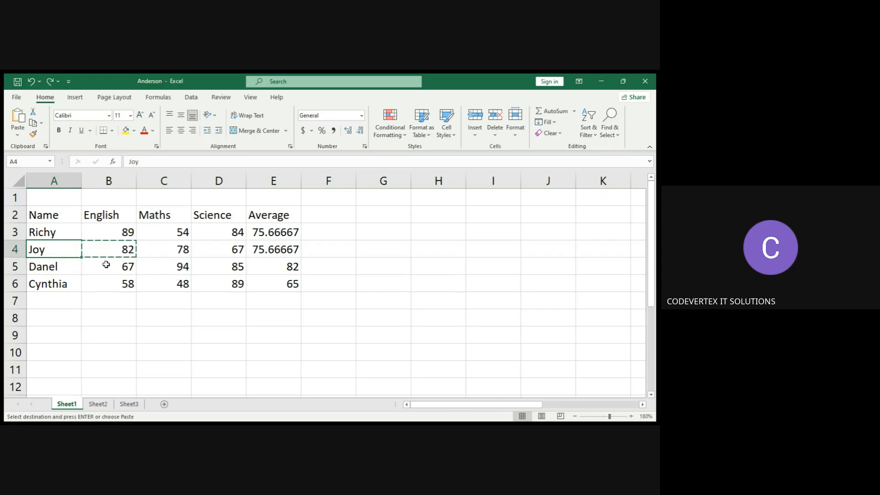
Insert a blank row above Joy's row, at row 4.
click(20, 250)
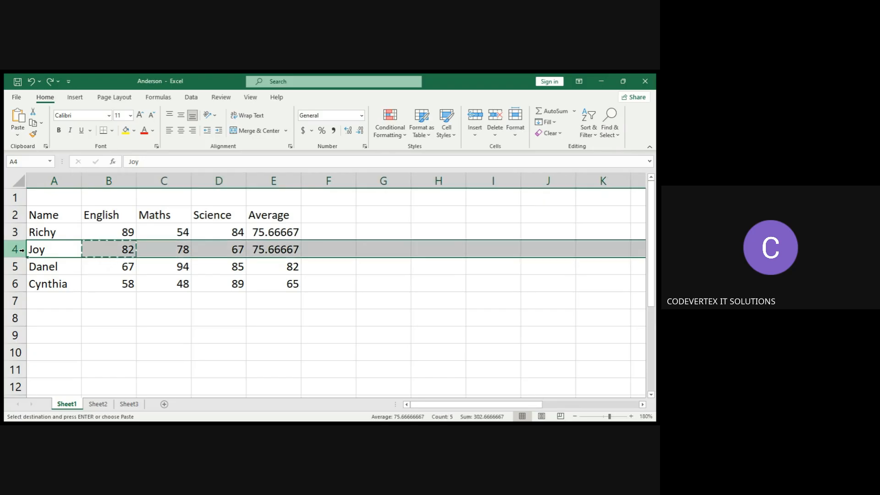
click(475, 139)
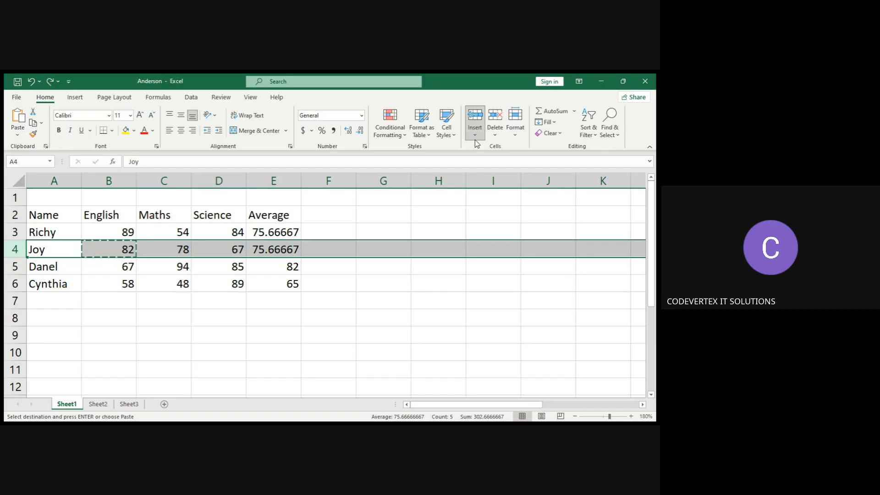
click(489, 160)
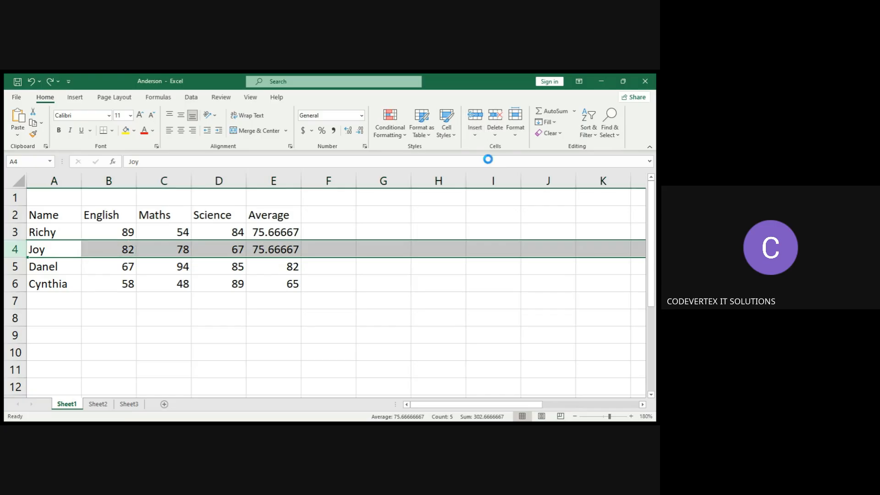
Enter the name Joyce in cell A4 of the new row.
click(106, 248)
click(63, 247)
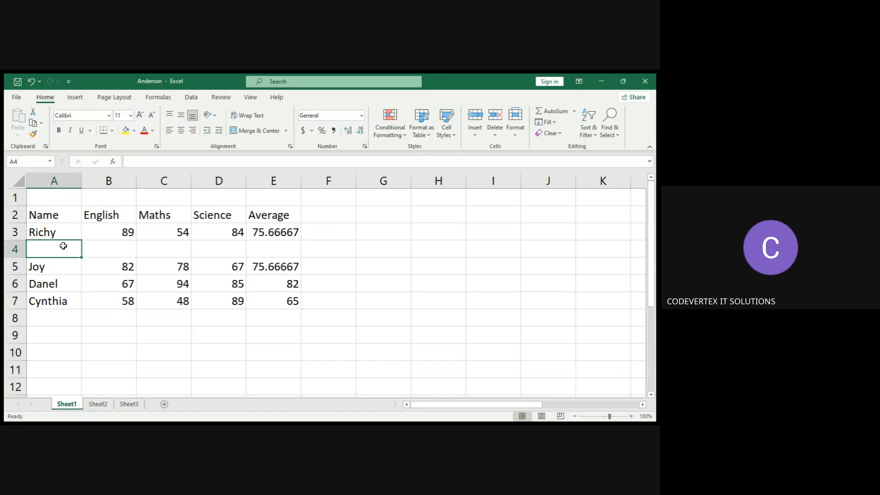
text(Joyce)
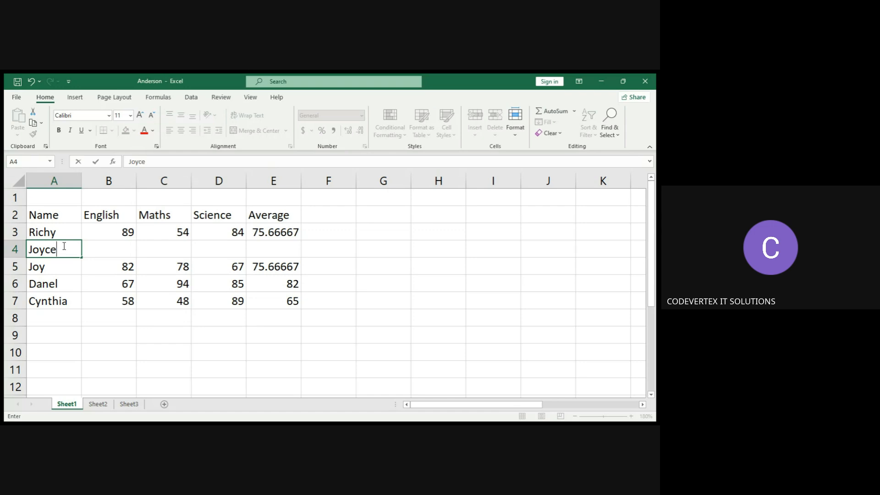
click(100, 246)
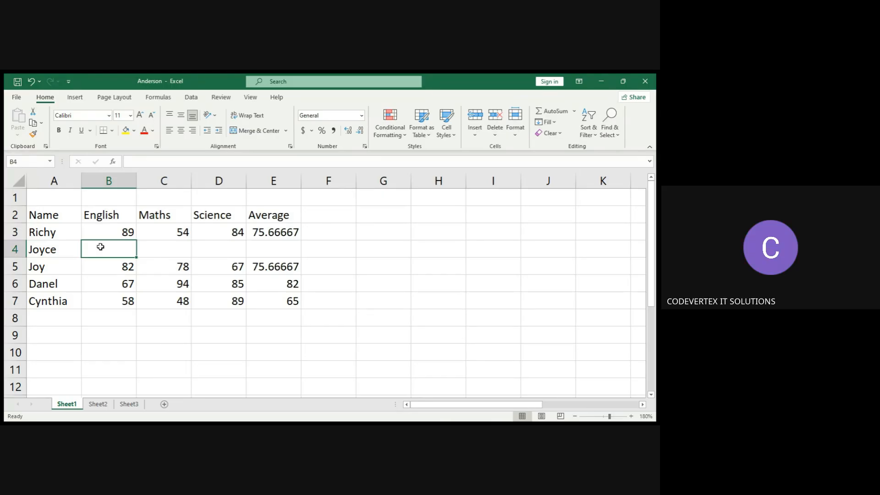
Enter Joyce's marks: English 78, Maths 87 and Science 85.
text(78)
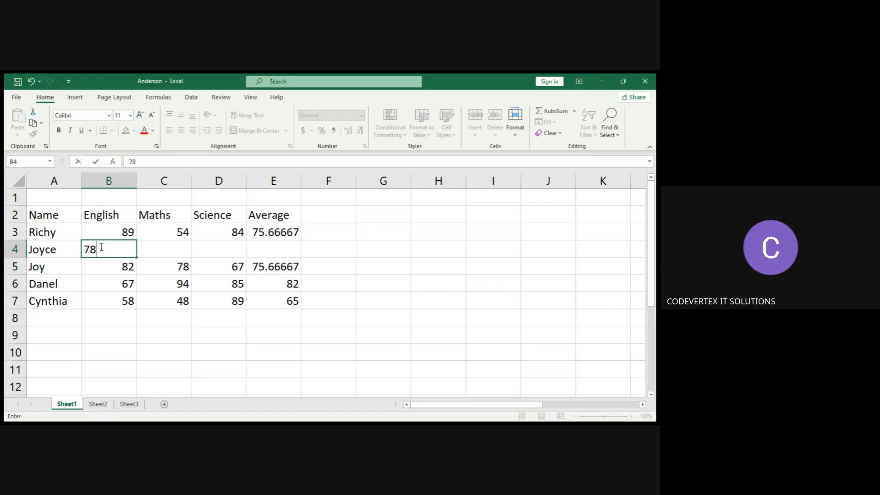
key(Tab)
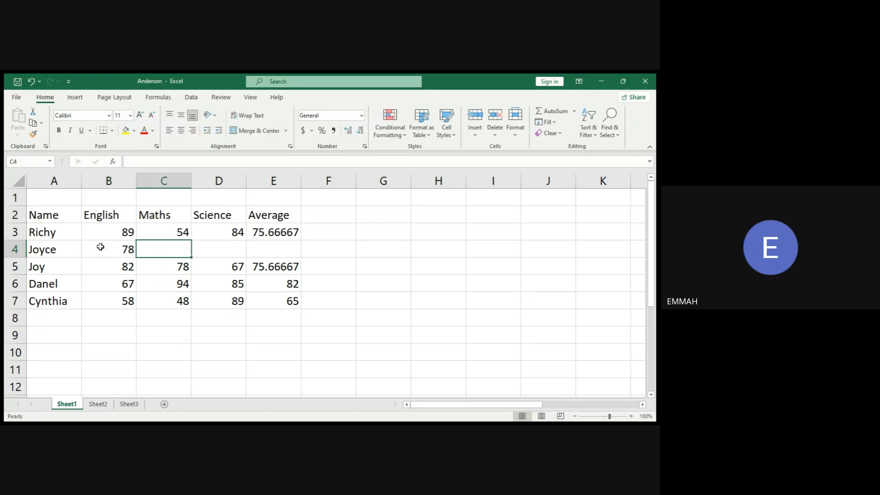
text(87)
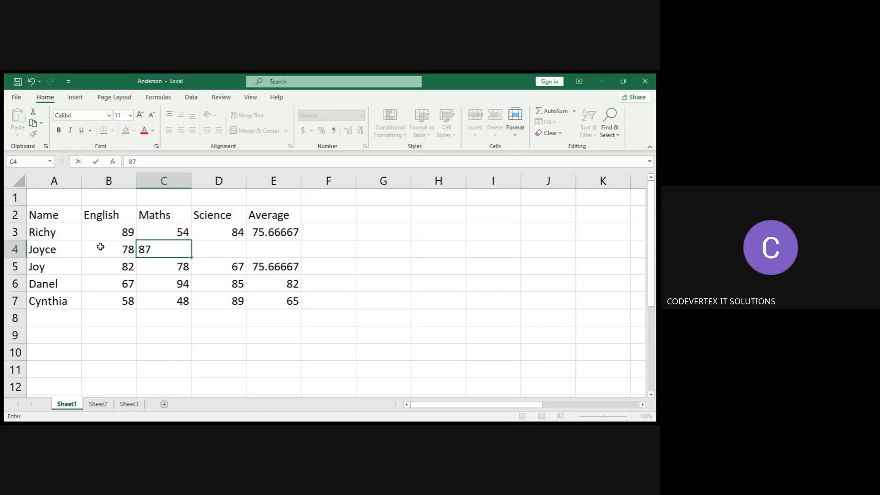
key(Tab)
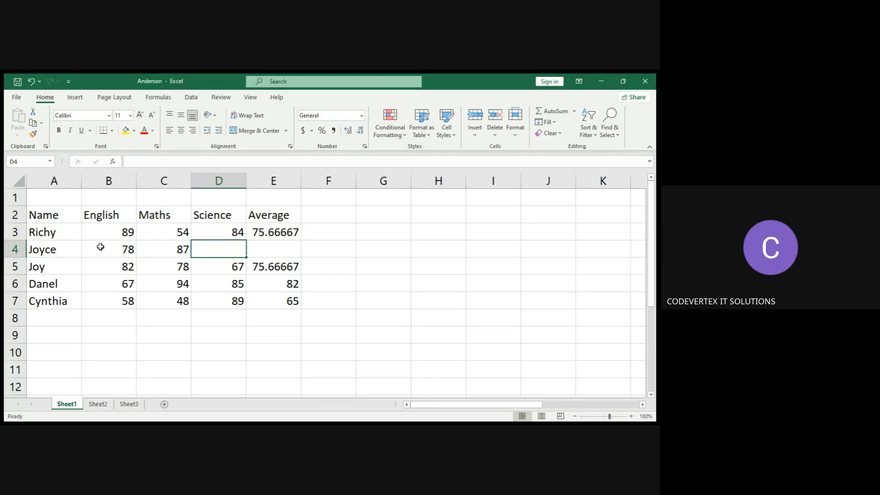
text(85)
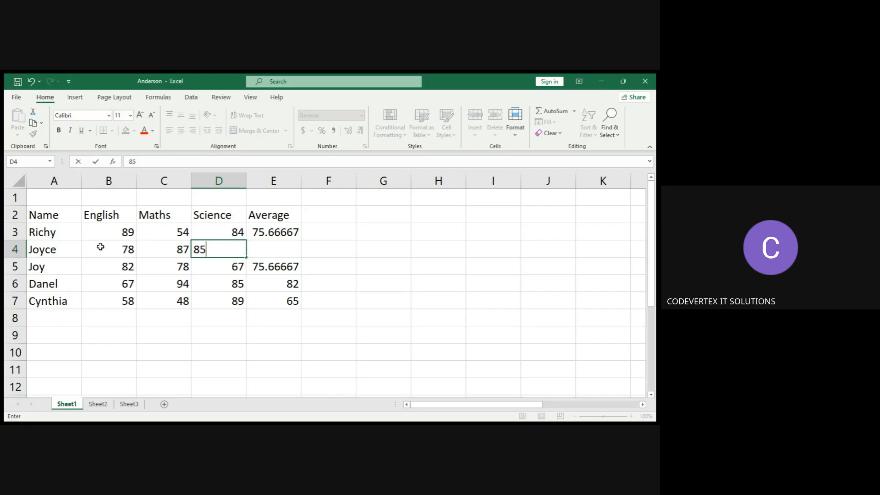
key(Tab)
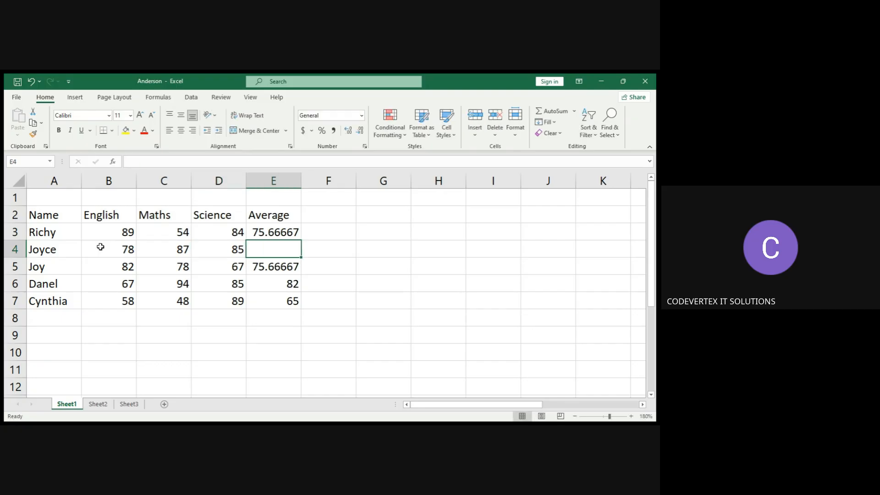
Fill Richy's average formula down from E3 into E4 for Joyce and check the copied formula.
click(284, 232)
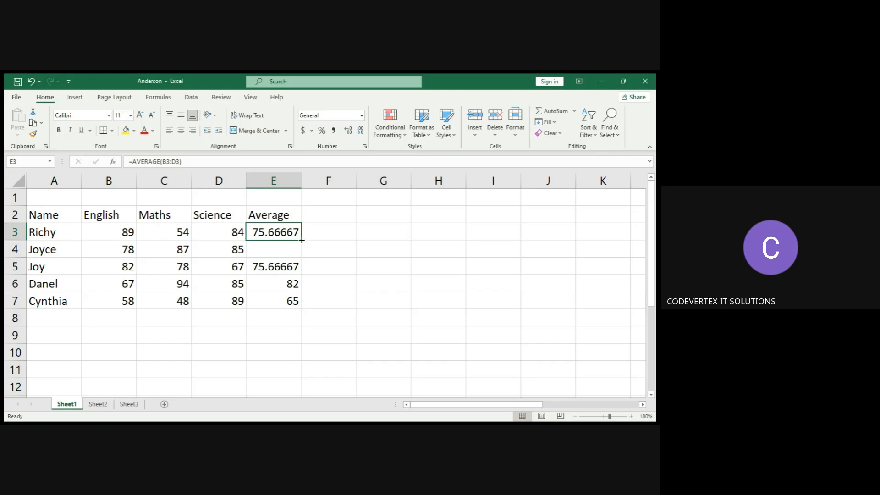
drag(302, 239, 302, 253)
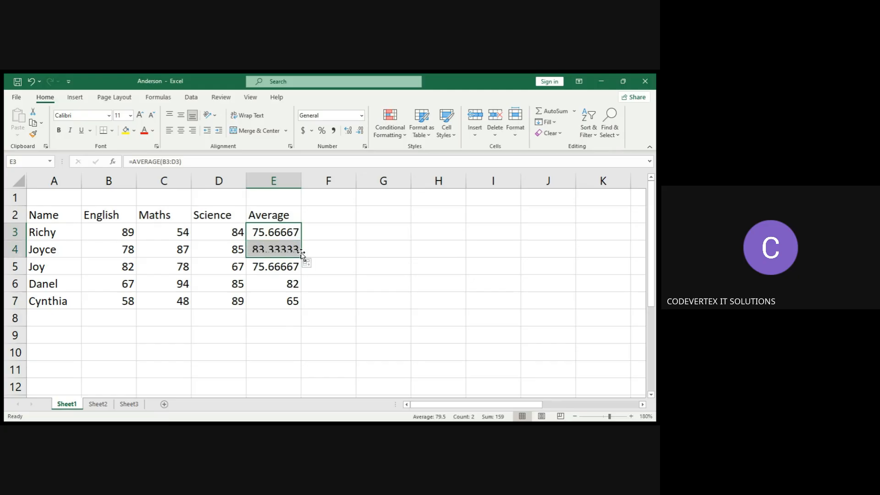
click(331, 246)
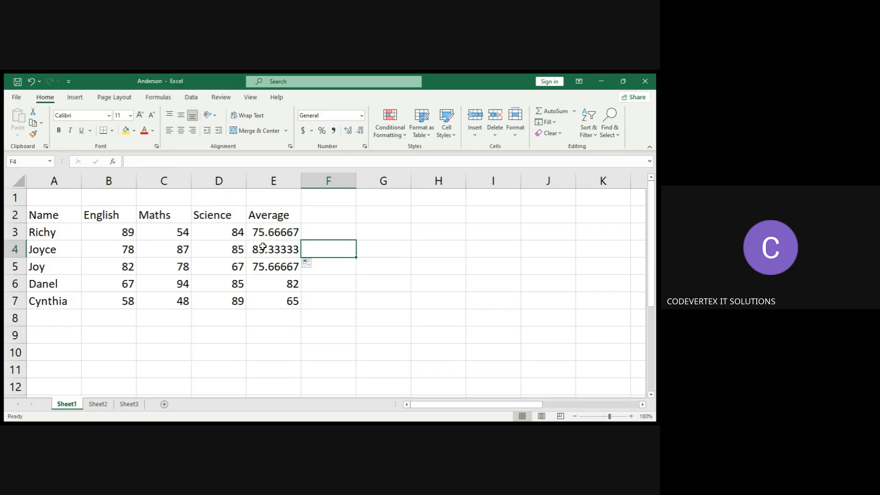
click(261, 254)
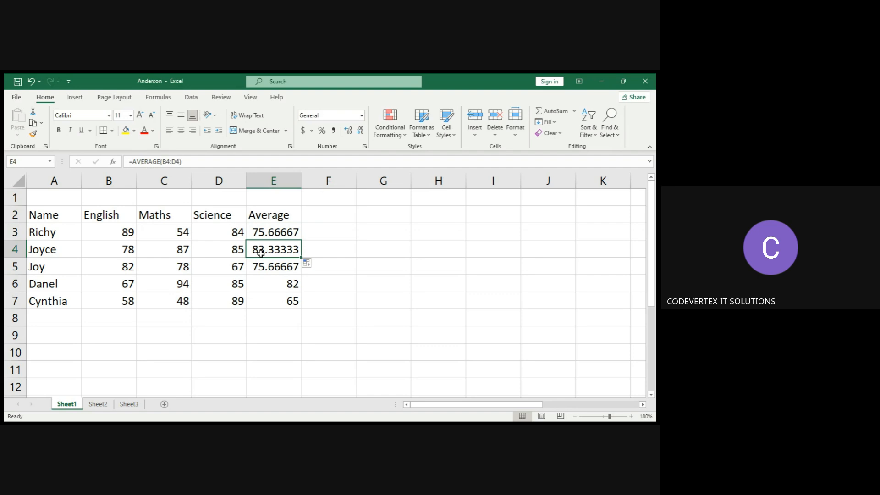
click(315, 234)
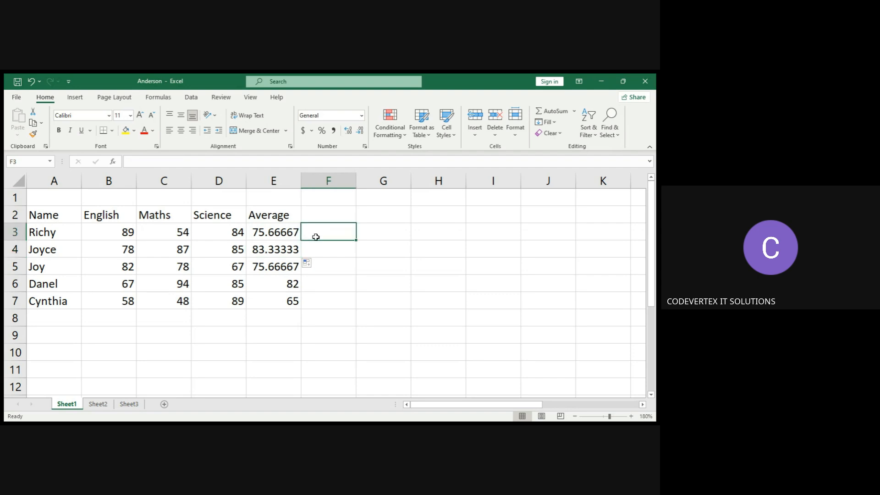
Insert a blank column before the Science column at D, then undo the insertion.
click(225, 181)
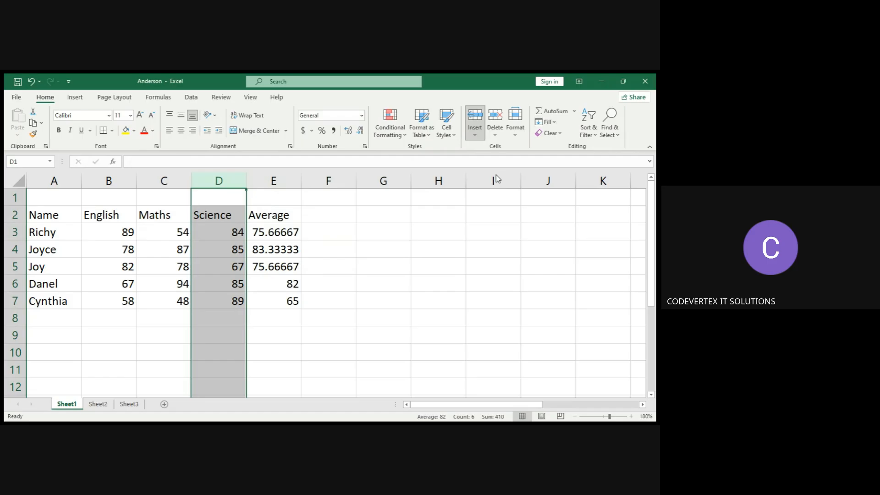
key(ctrl+plus)
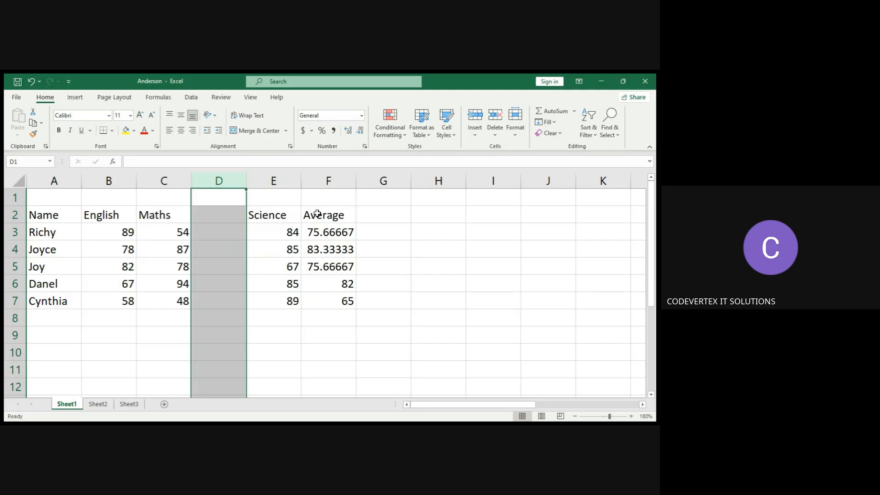
key(ctrl+z)
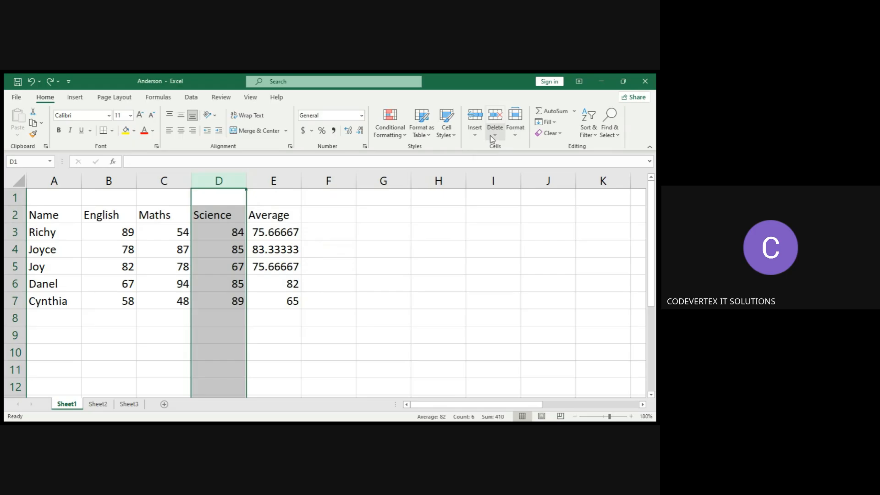
Insert a blank column before Science again, undo that insertion and redo it.
click(474, 134)
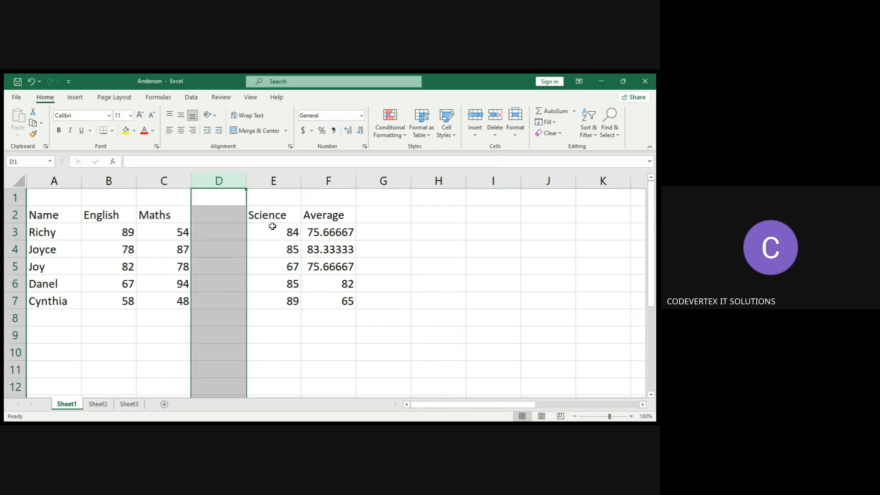
click(216, 213)
click(268, 216)
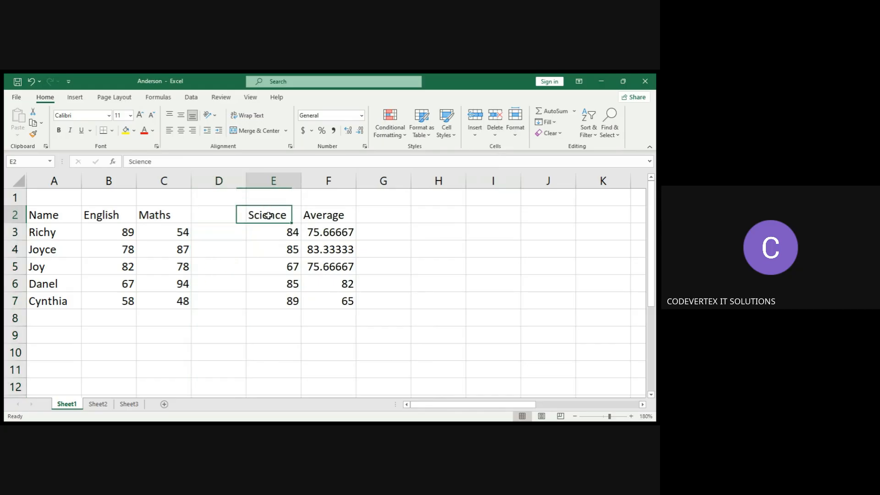
click(221, 213)
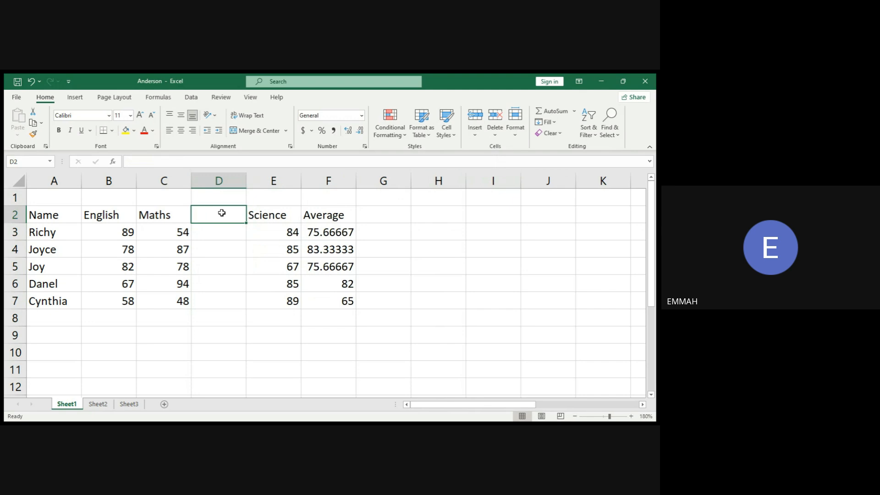
click(14, 233)
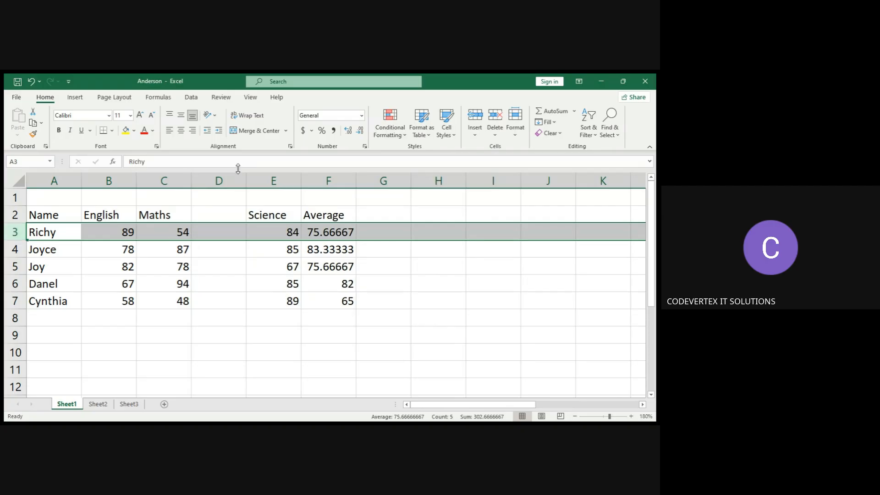
click(287, 180)
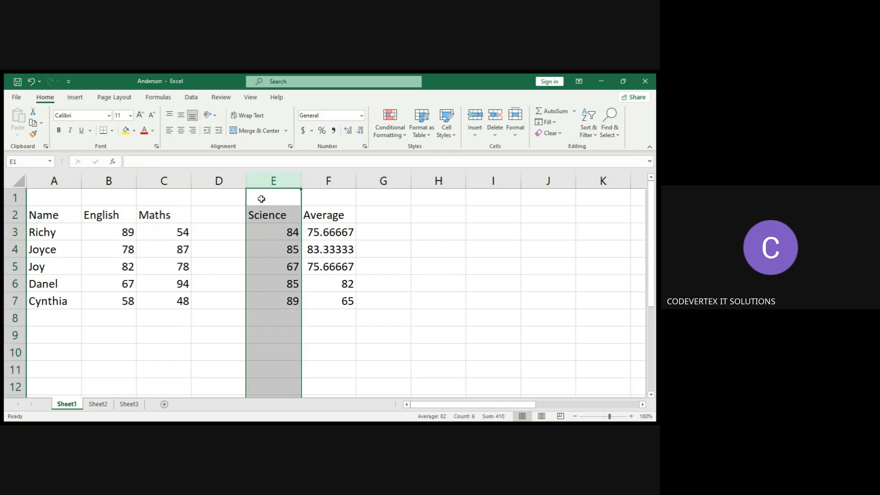
key(ctrl+z)
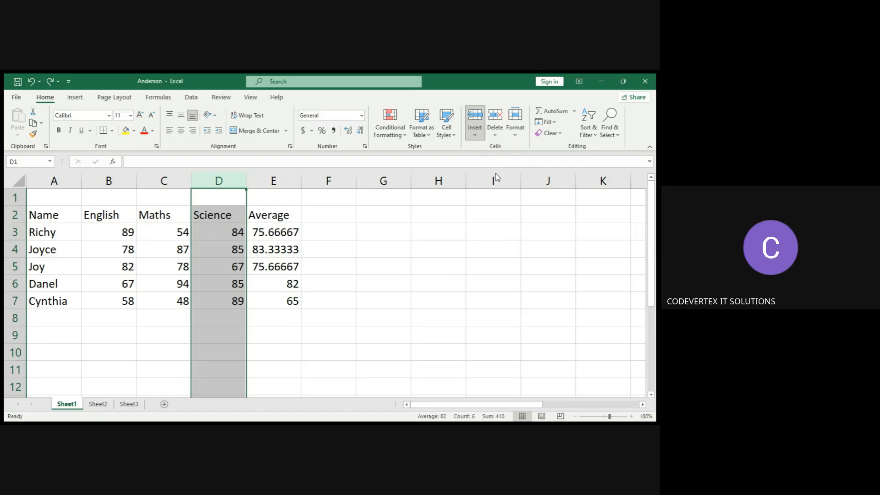
key(ctrl+y)
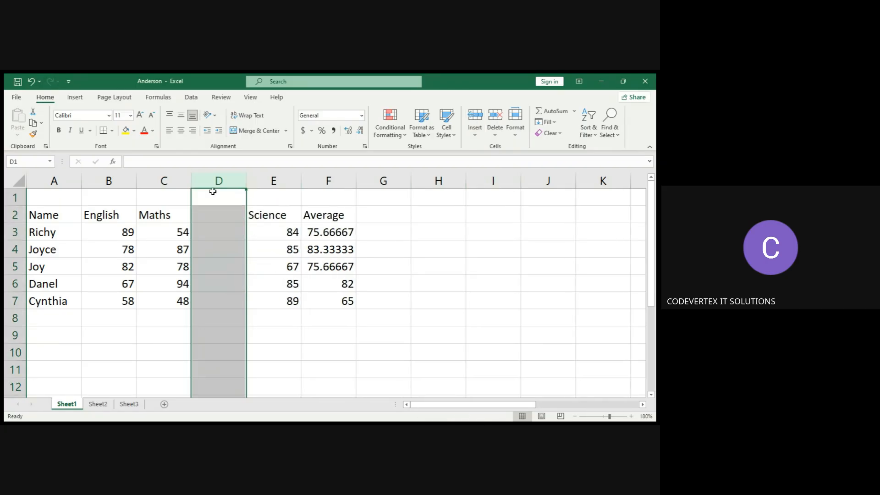
Insert a blank row above Joy's row at row 5, then undo the row insertion.
click(286, 180)
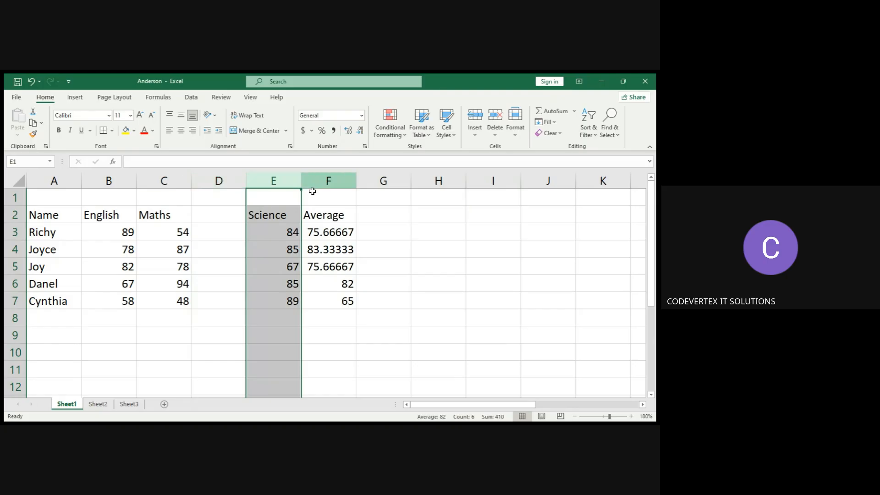
click(321, 213)
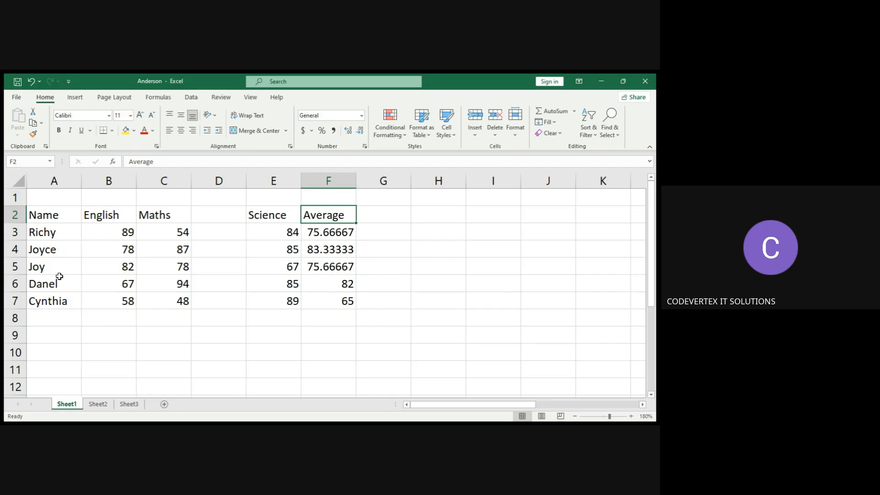
click(13, 249)
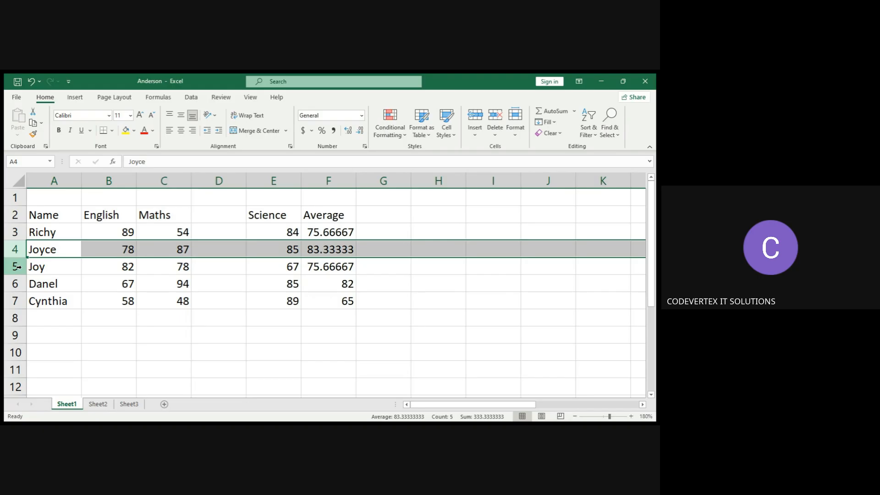
click(17, 267)
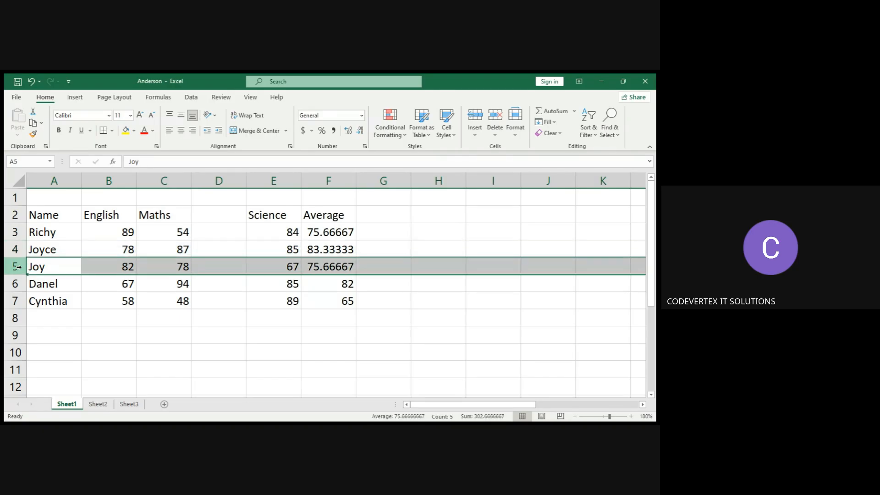
click(474, 136)
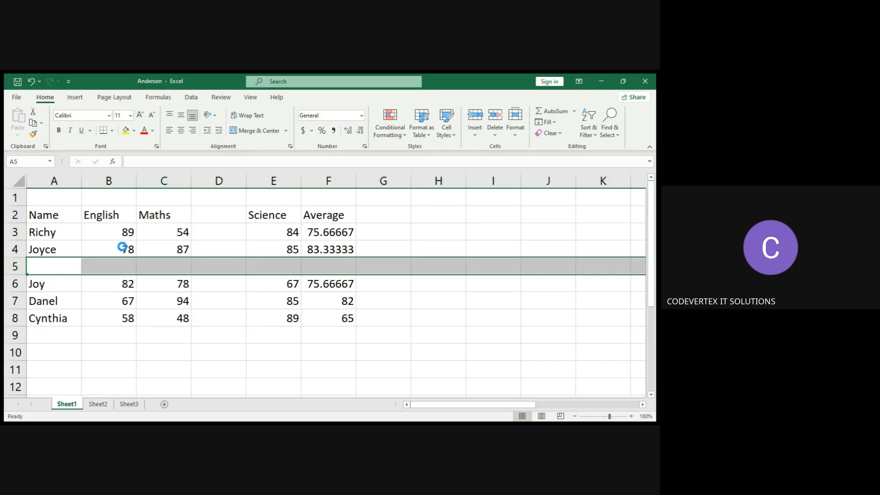
key(ctrl+z)
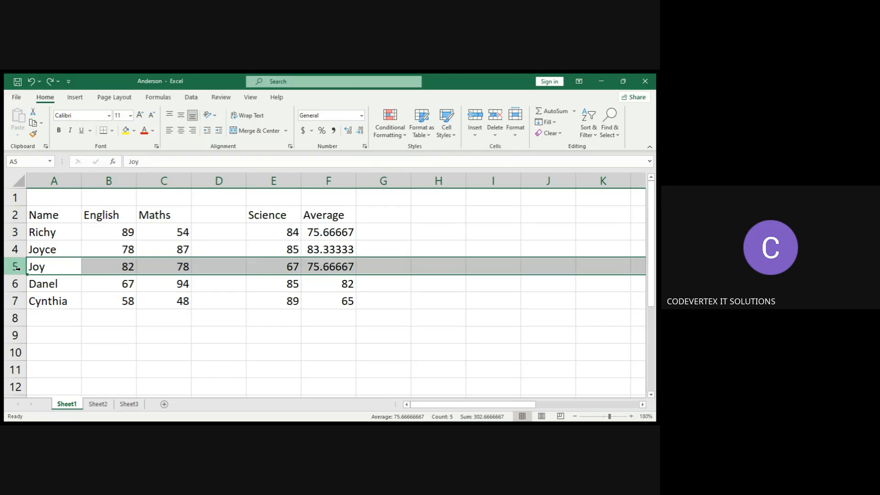
Undo the blank column inserted before the Science column.
click(226, 182)
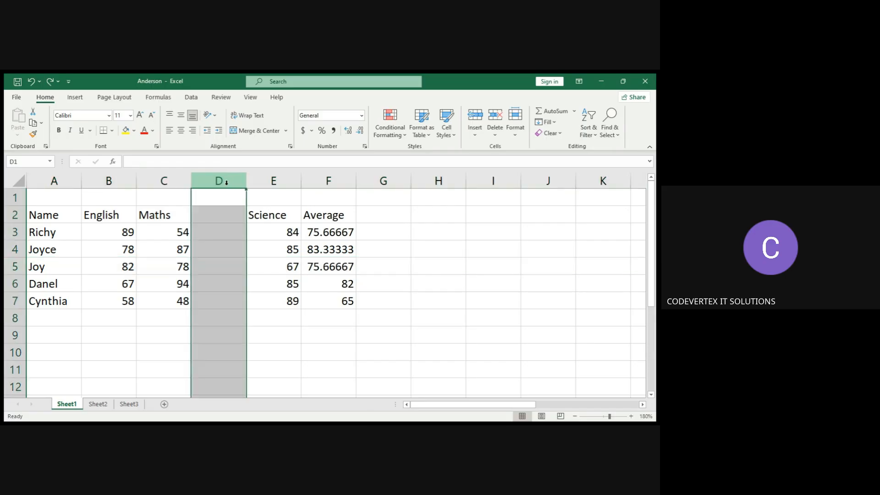
click(275, 179)
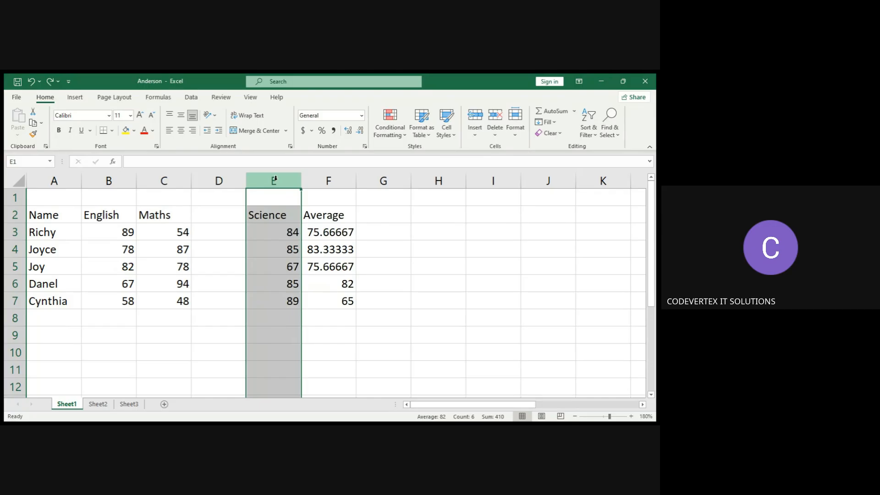
key(ctrl+z)
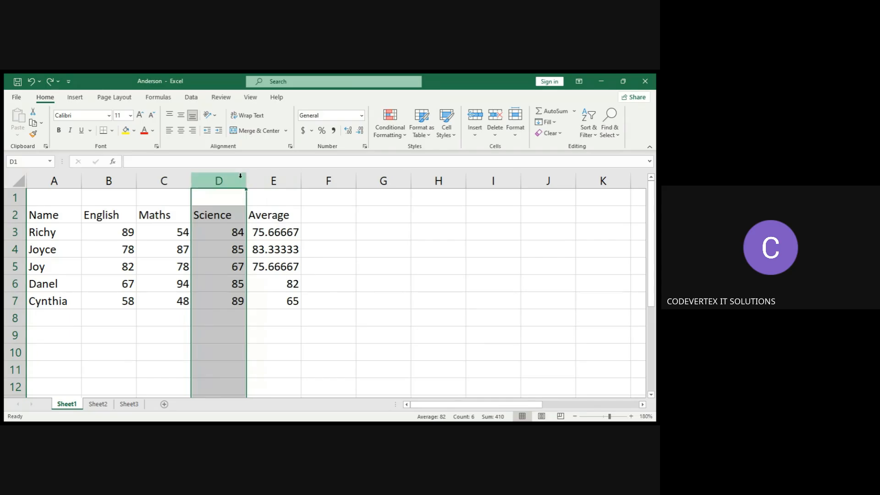
Insert a blank column before the Average column, at column E.
click(273, 177)
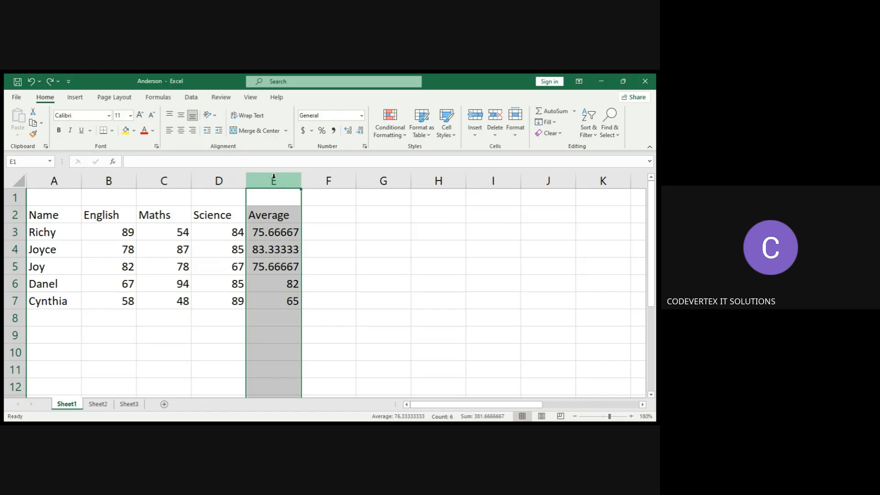
click(474, 140)
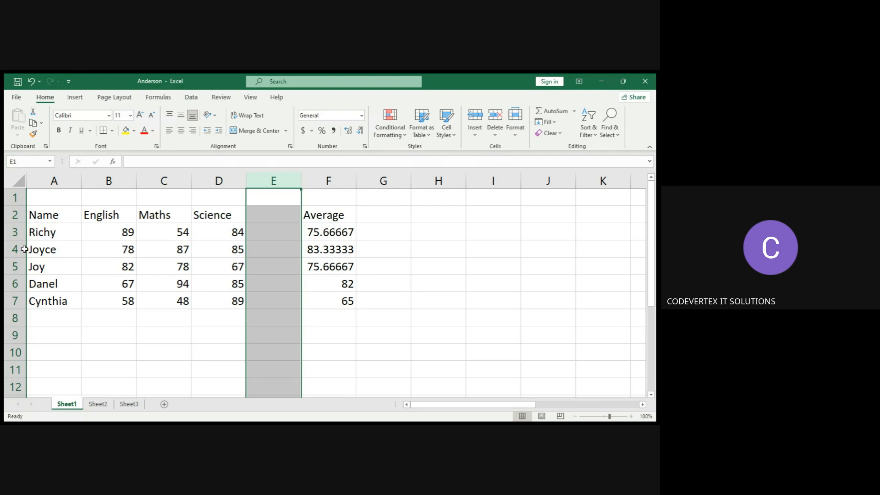
click(9, 234)
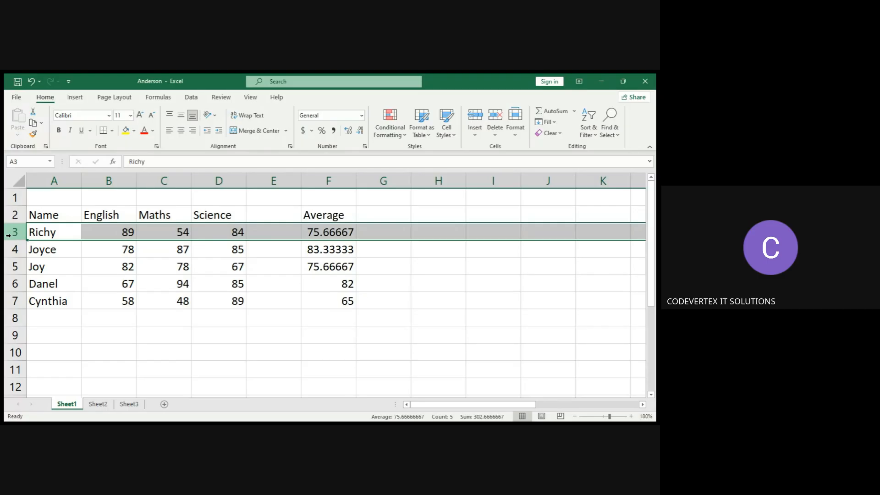
click(88, 249)
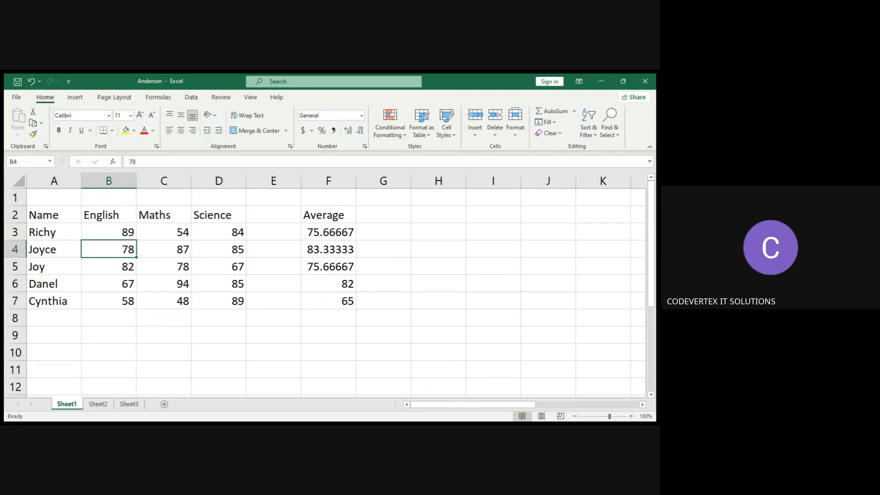
Delete Joy's entire row from the student table.
click(397, 393)
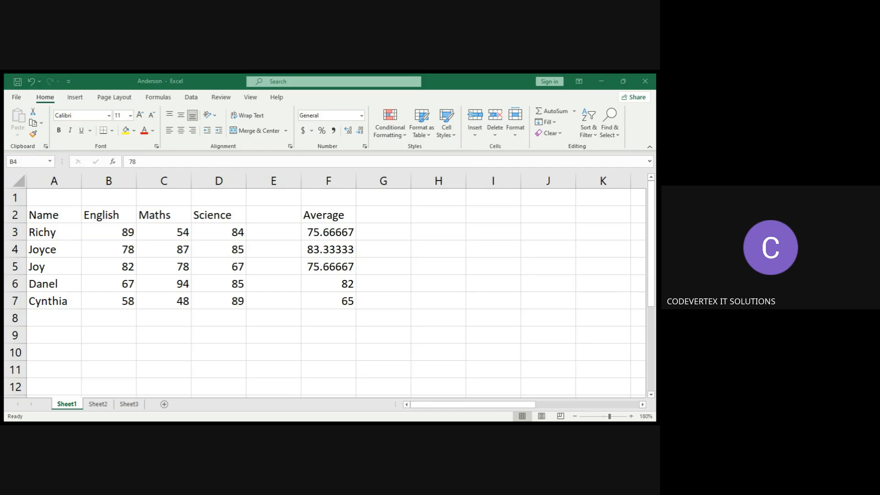
key(alt+Tab)
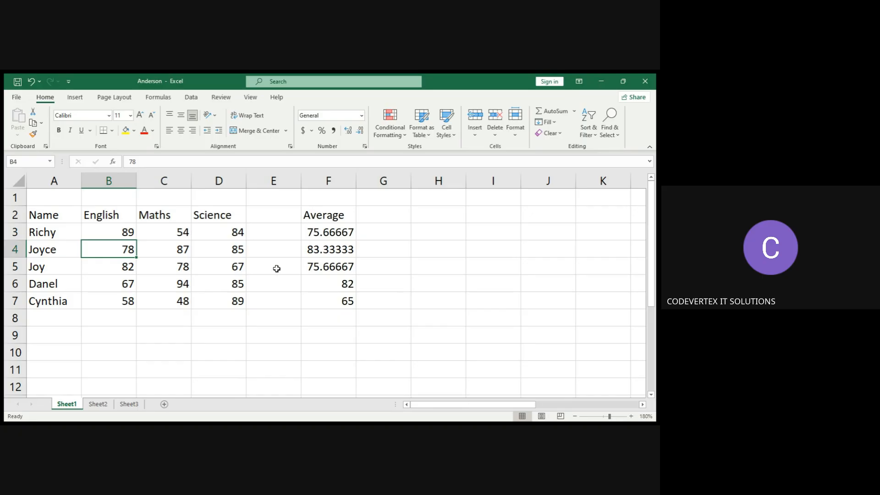
click(17, 266)
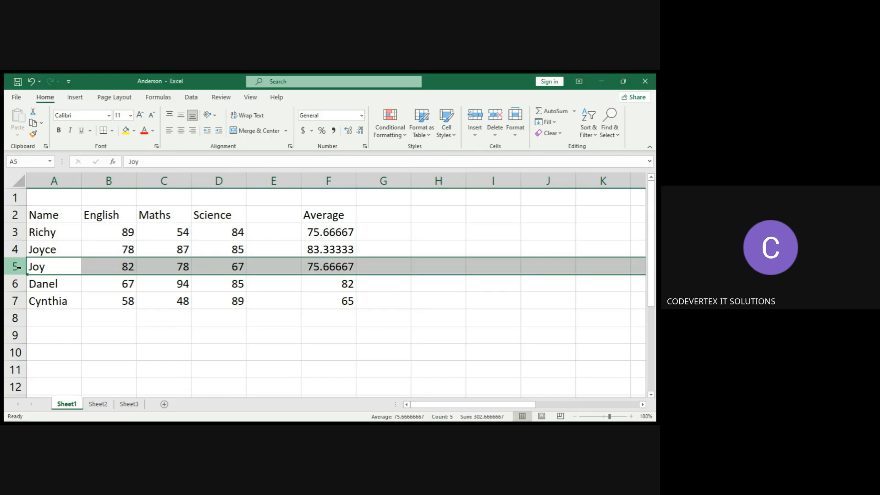
click(500, 134)
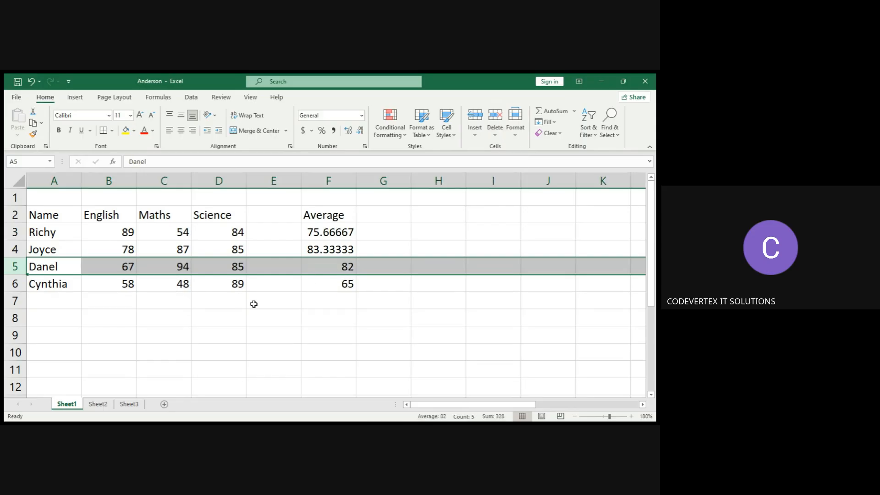
Delete the empty column E between the Science and Average columns.
click(59, 287)
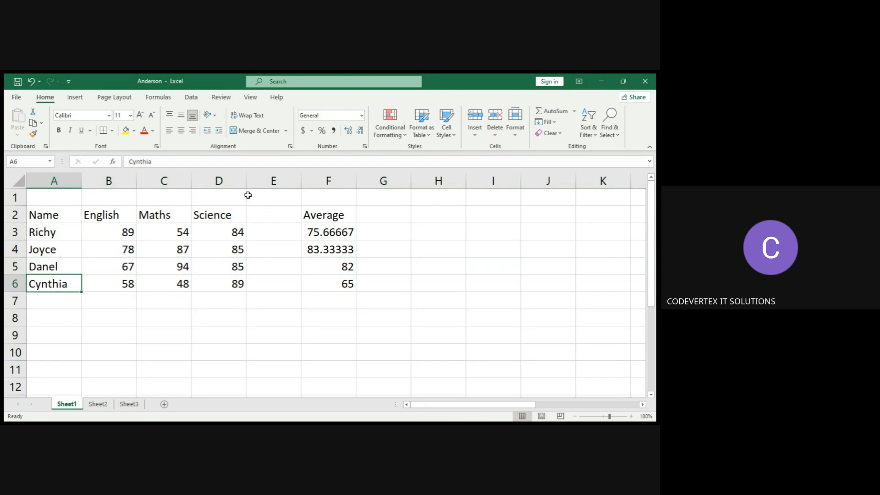
click(275, 175)
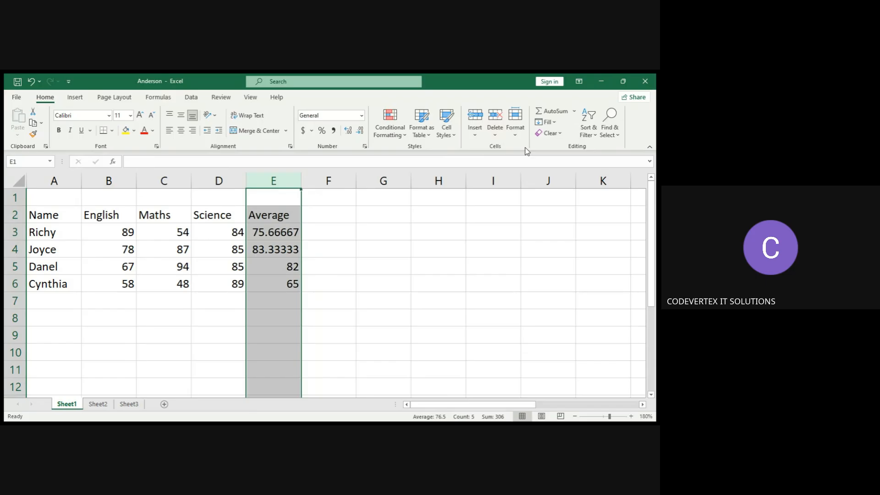
click(325, 220)
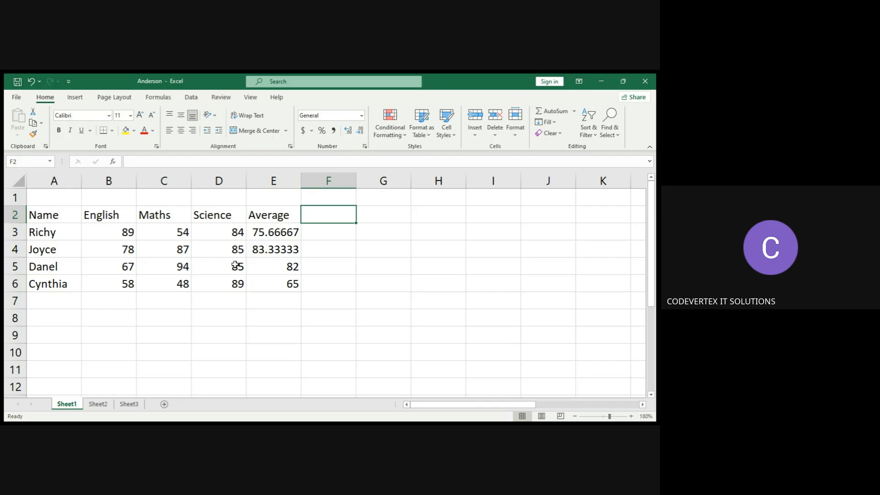
Edit the first student's name in A3 to read Richy Richards.
click(52, 214)
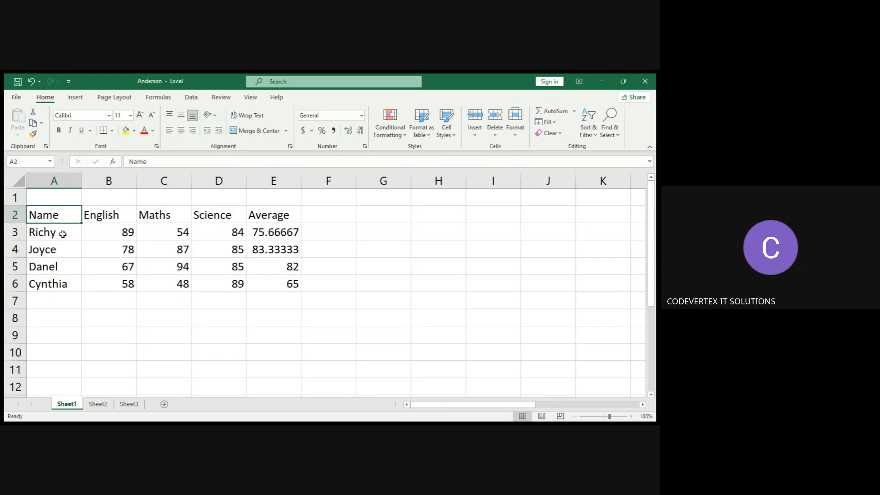
click(63, 234)
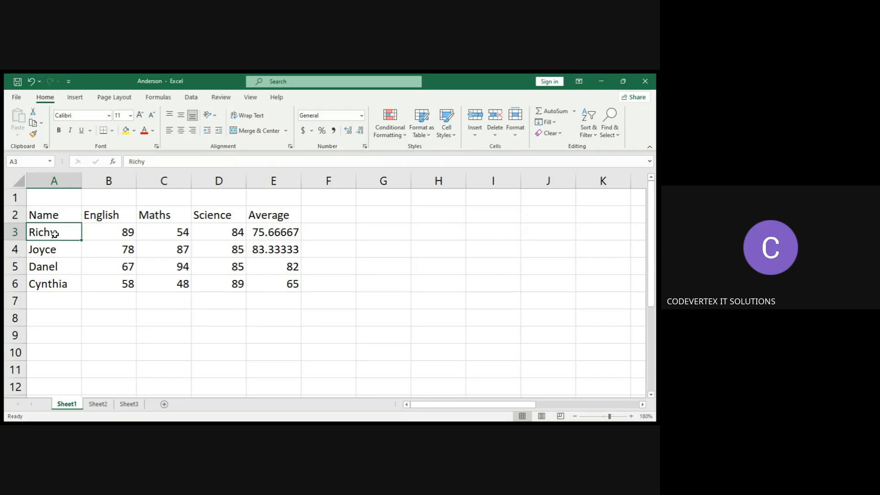
double_click(55, 234)
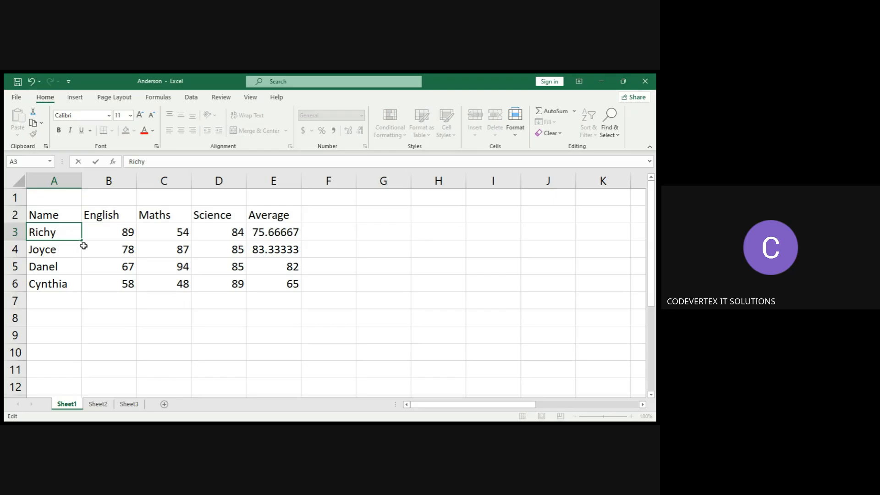
text(Richards)
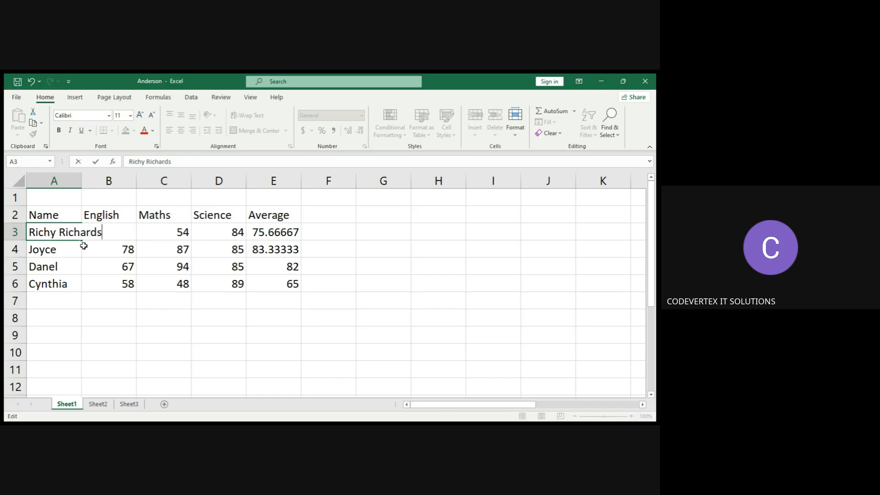
click(94, 273)
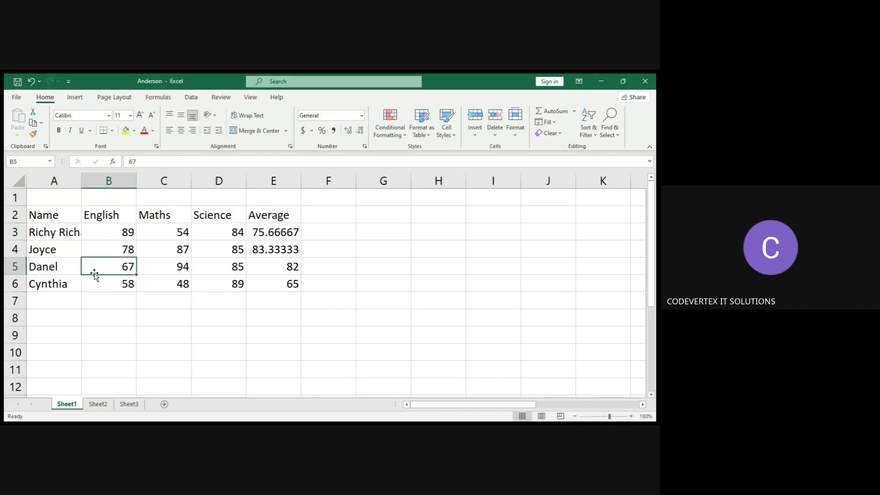
click(67, 234)
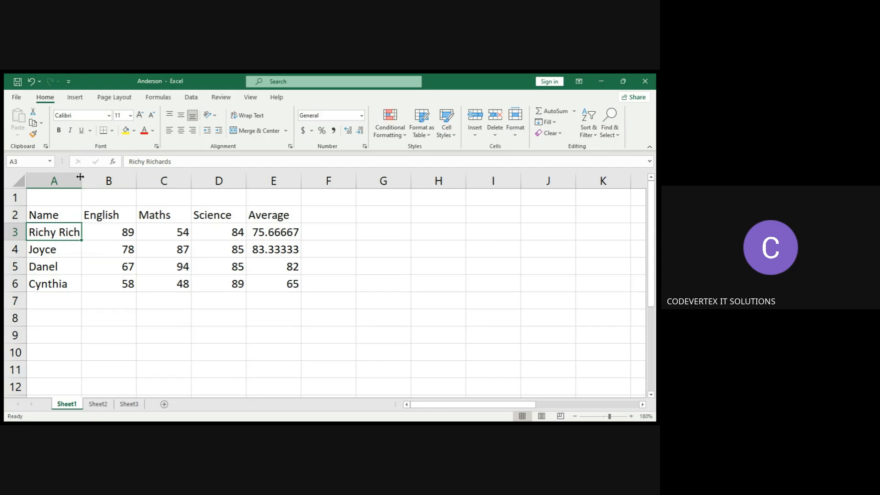
click(80, 207)
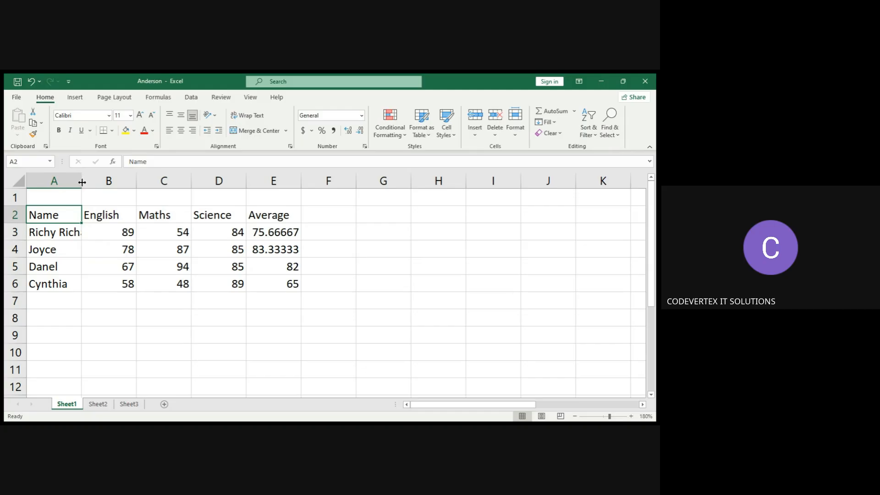
drag(82, 182, 95, 182)
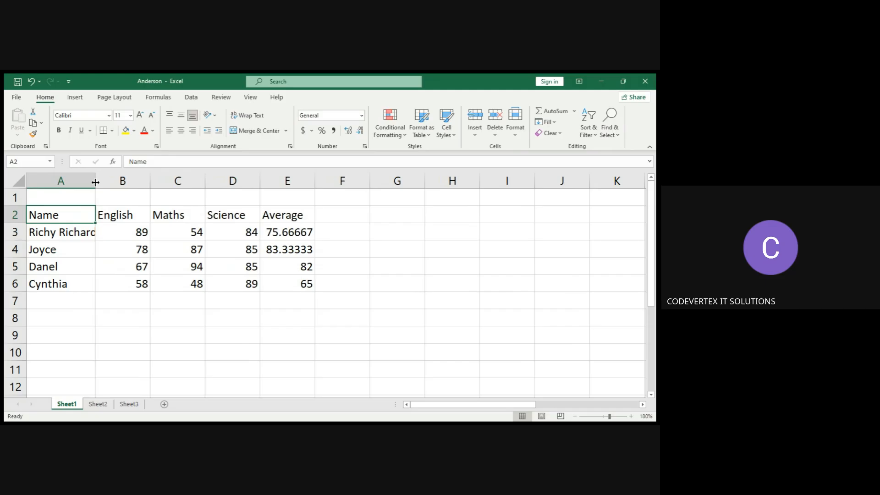
drag(96, 182, 106, 182)
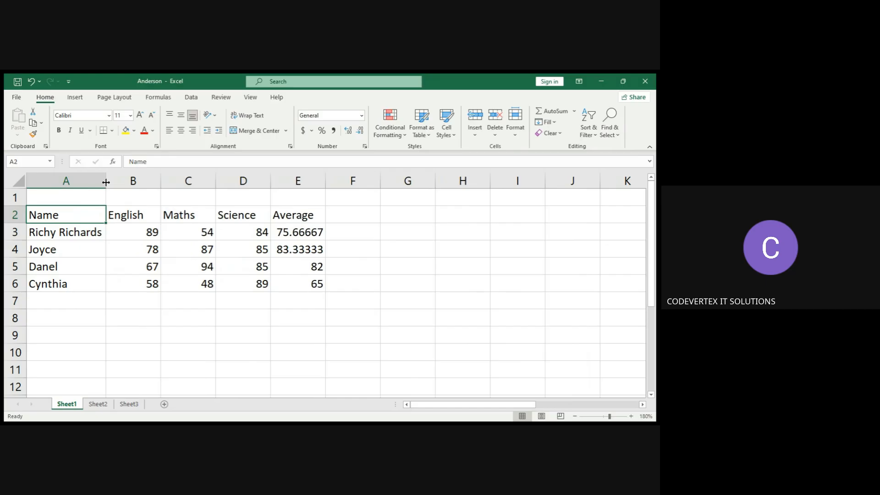
click(98, 234)
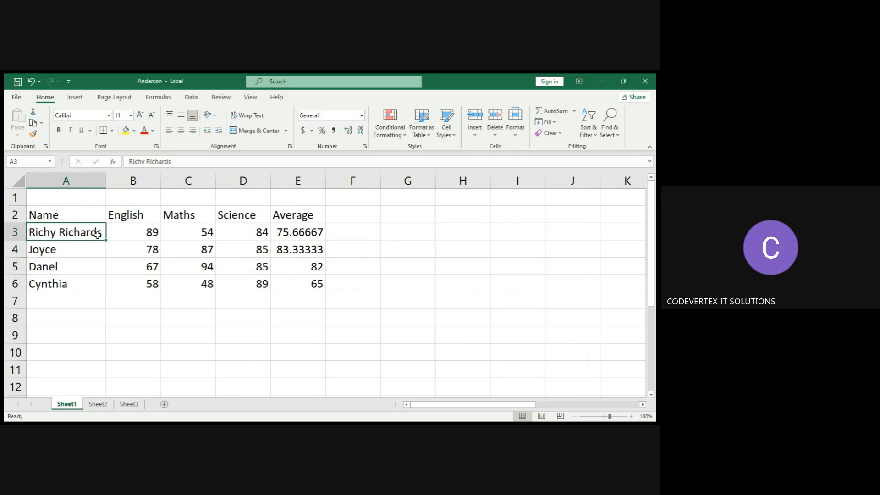
click(31, 83)
click(32, 86)
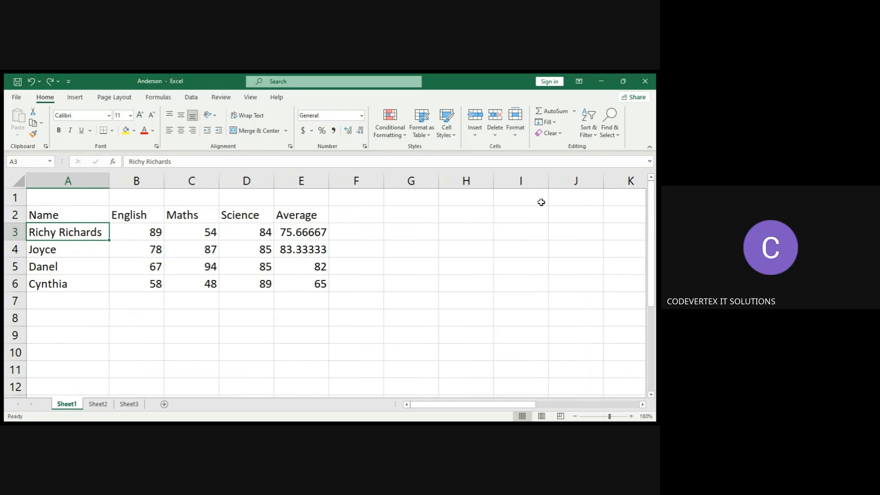
Undo the column A width change.
click(248, 340)
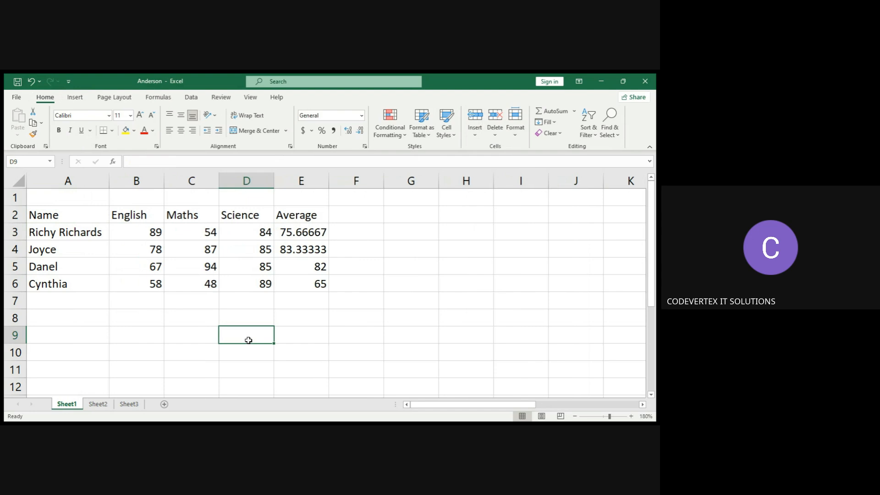
click(81, 228)
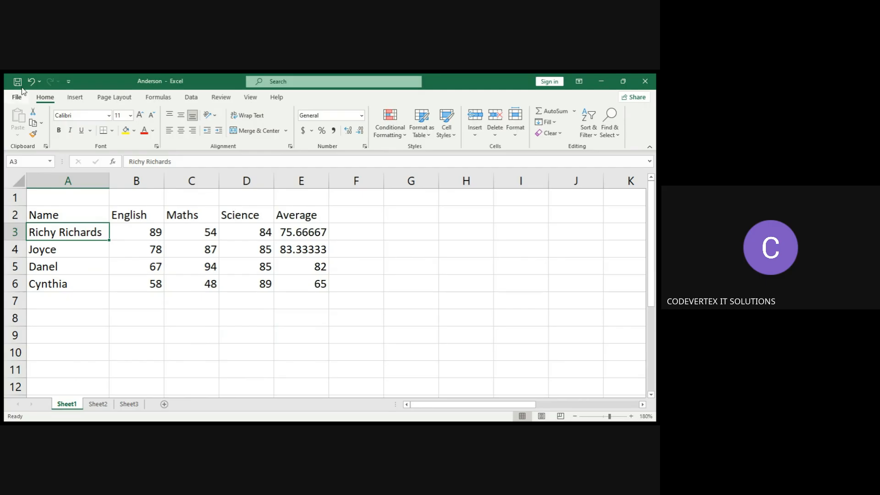
click(34, 82)
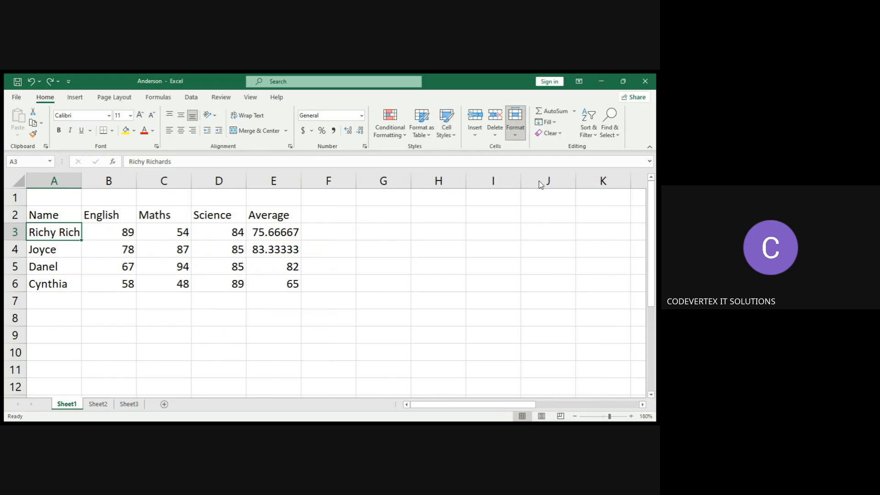
Widen column A using the Format column width options.
click(540, 192)
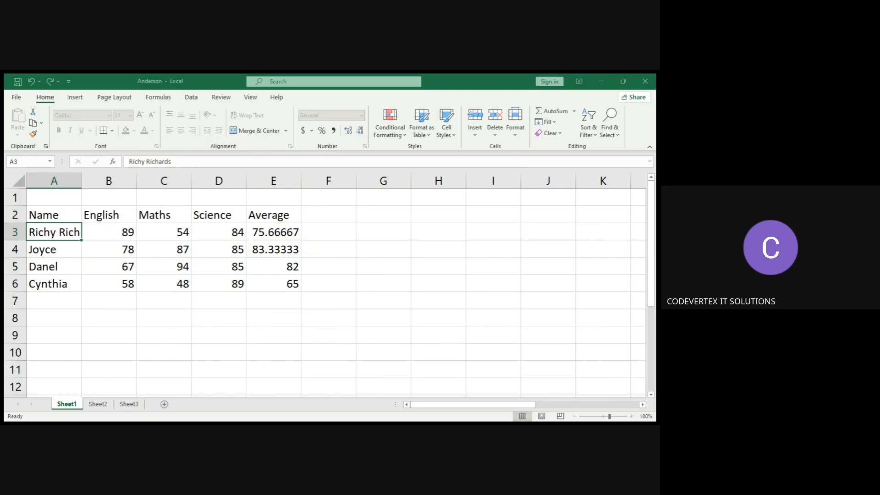
click(229, 217)
click(228, 217)
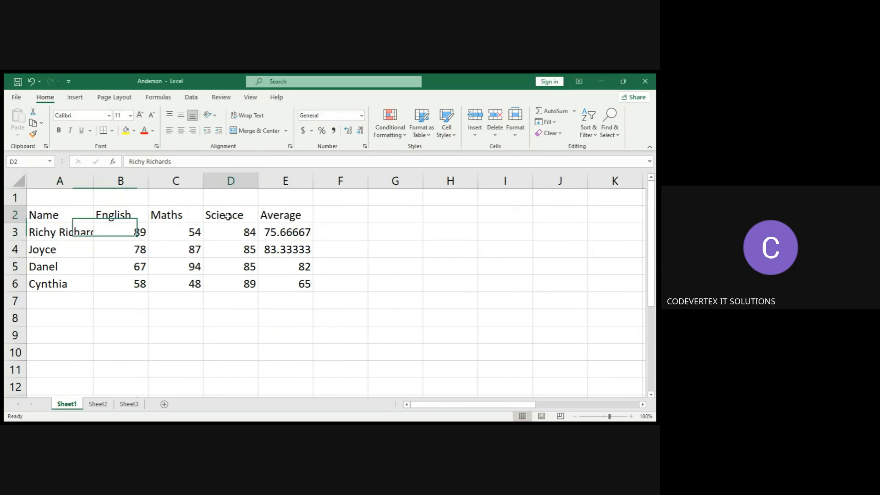
click(90, 232)
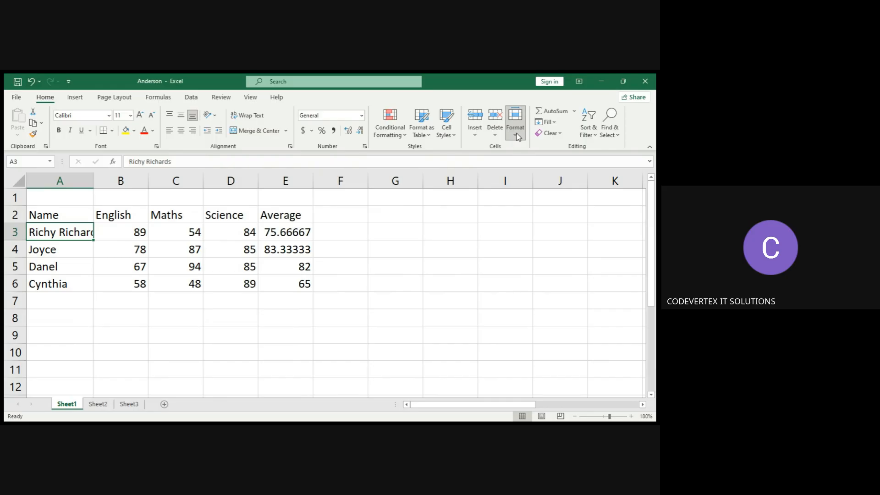
click(541, 192)
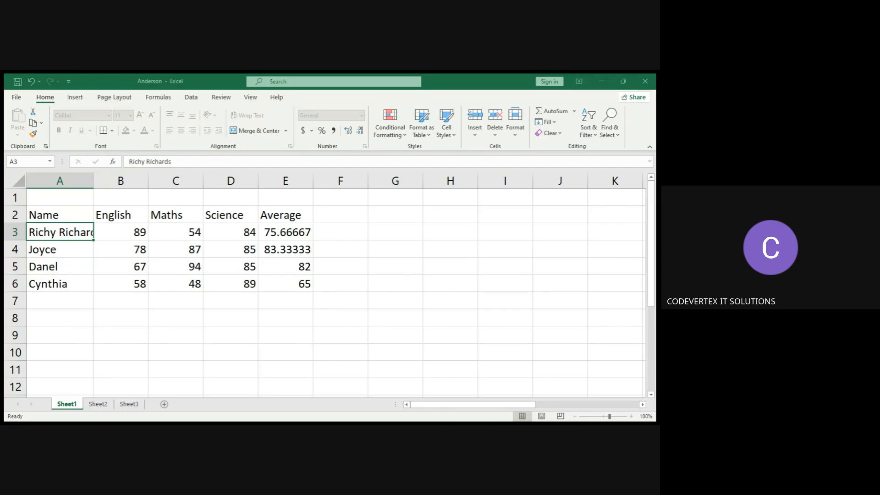
click(541, 192)
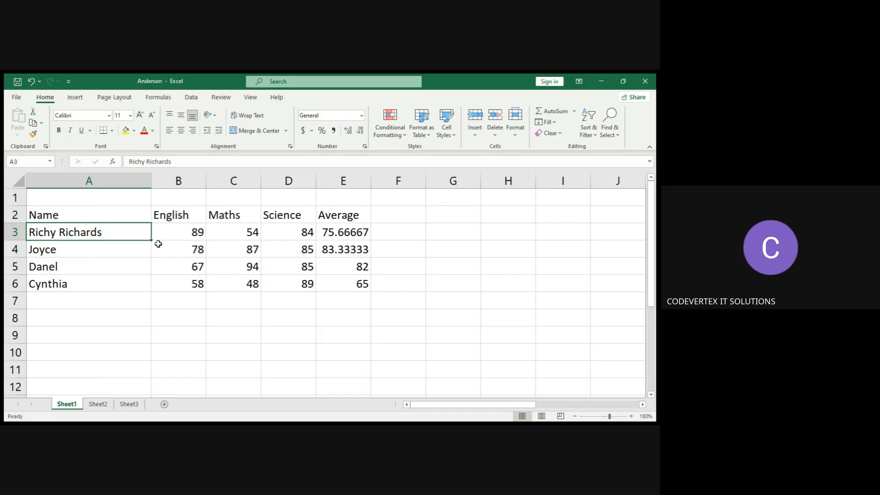
click(136, 248)
click(139, 232)
click(136, 249)
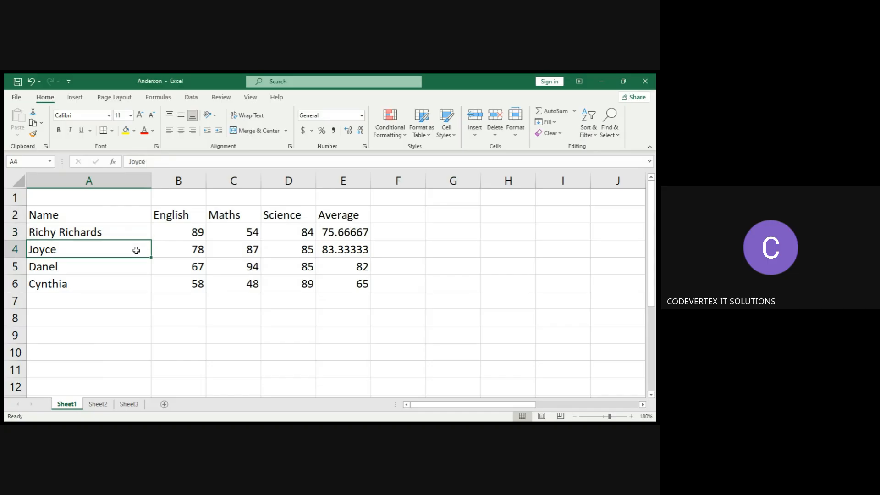
click(138, 233)
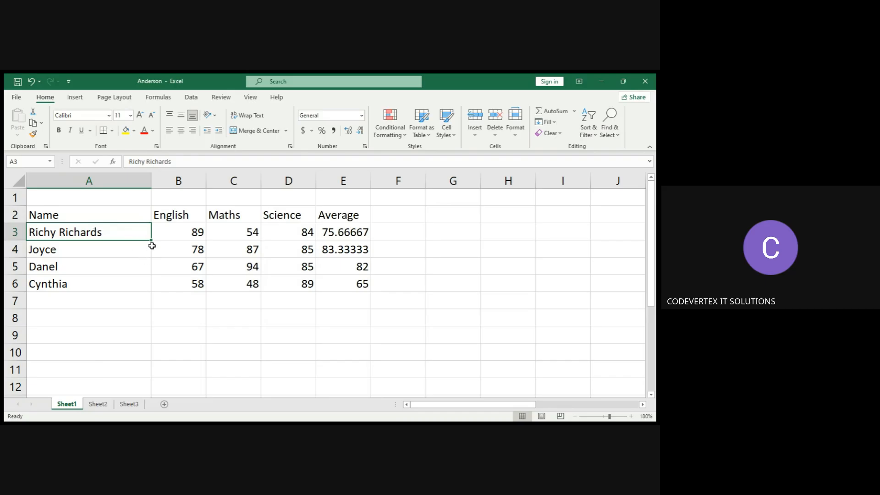
click(126, 249)
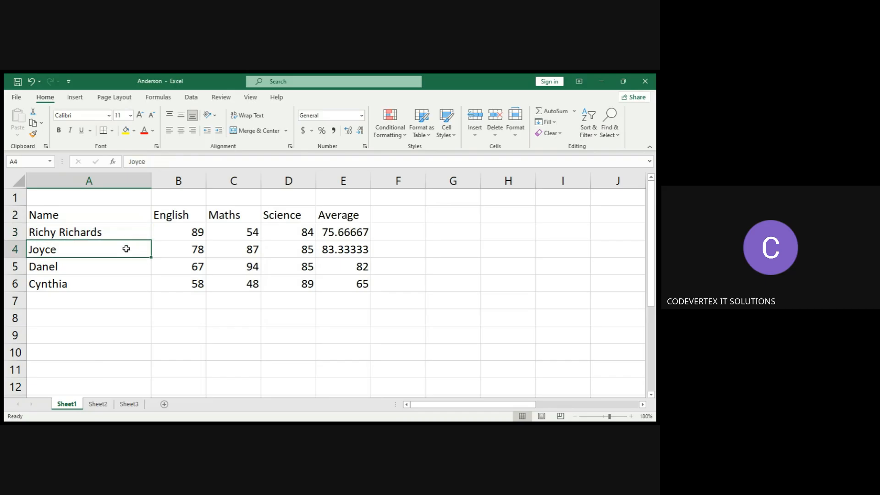
click(116, 227)
click(112, 214)
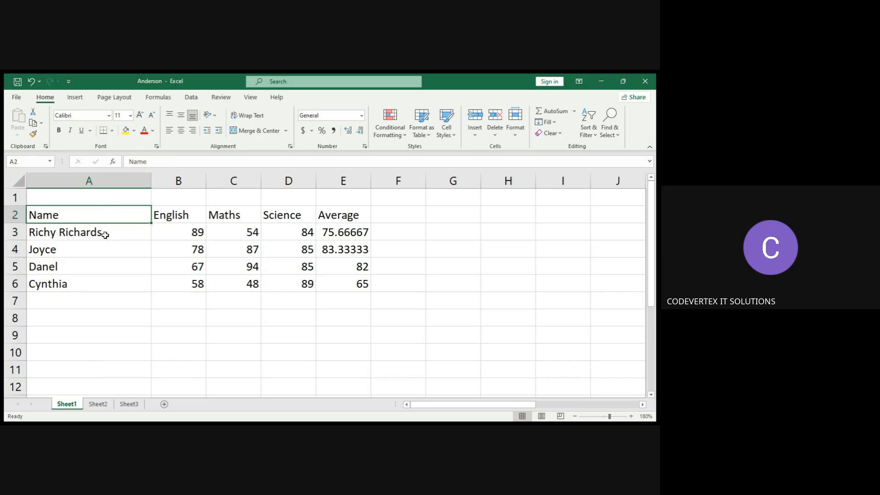
click(112, 233)
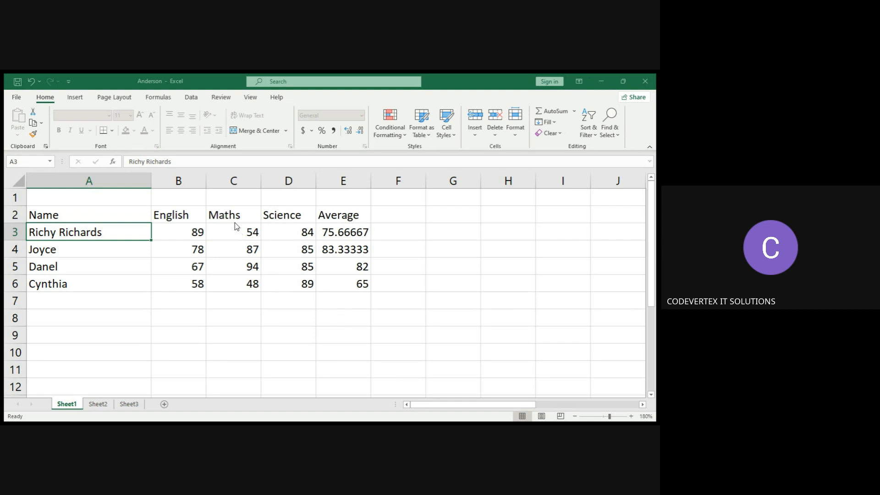
AutoFit column A's width to its contents with the Format options.
click(516, 134)
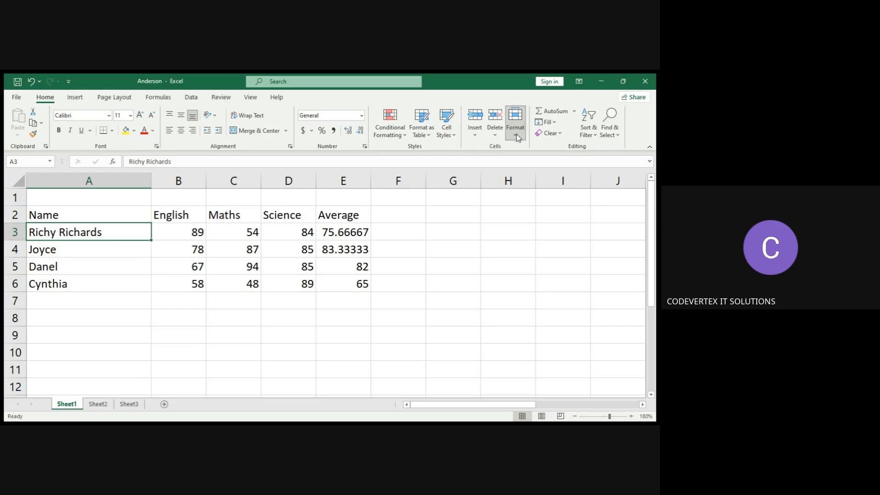
click(544, 201)
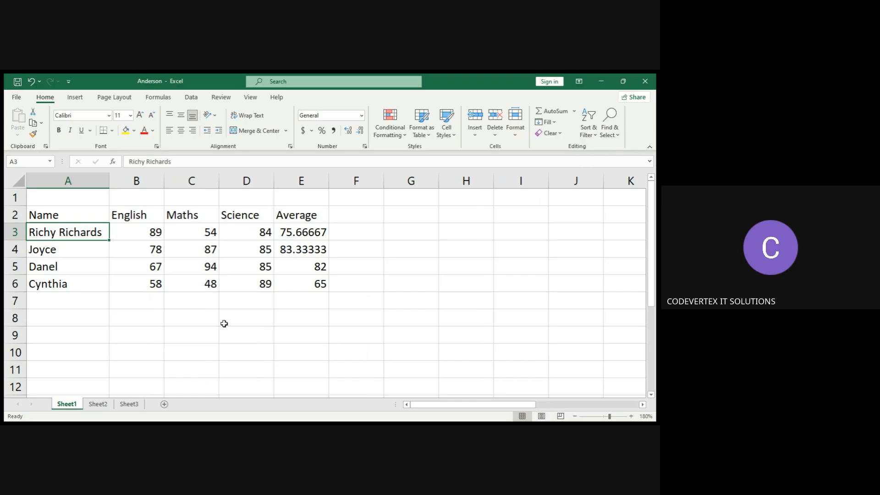
click(102, 251)
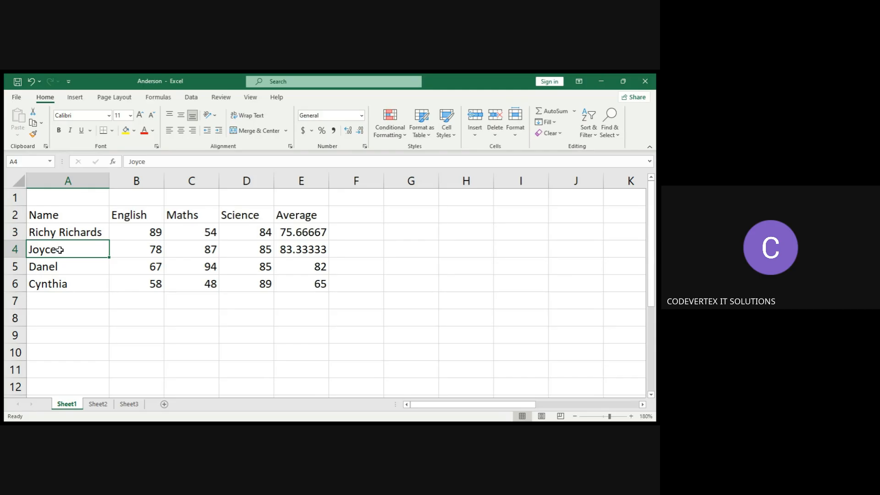
click(71, 268)
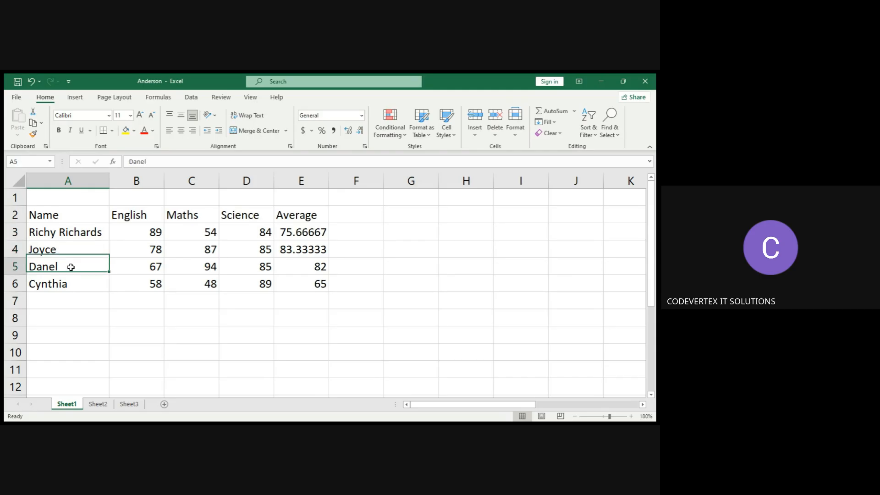
Change the height of row 5 using the Format row height option.
click(82, 248)
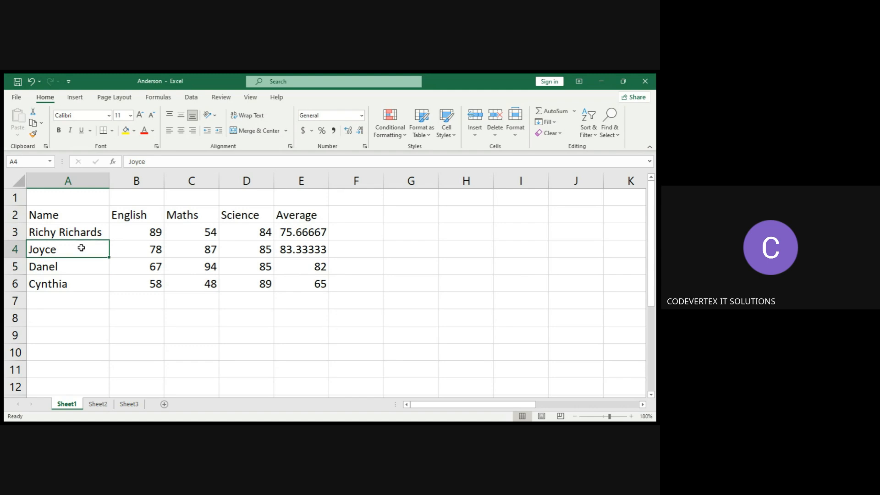
click(79, 266)
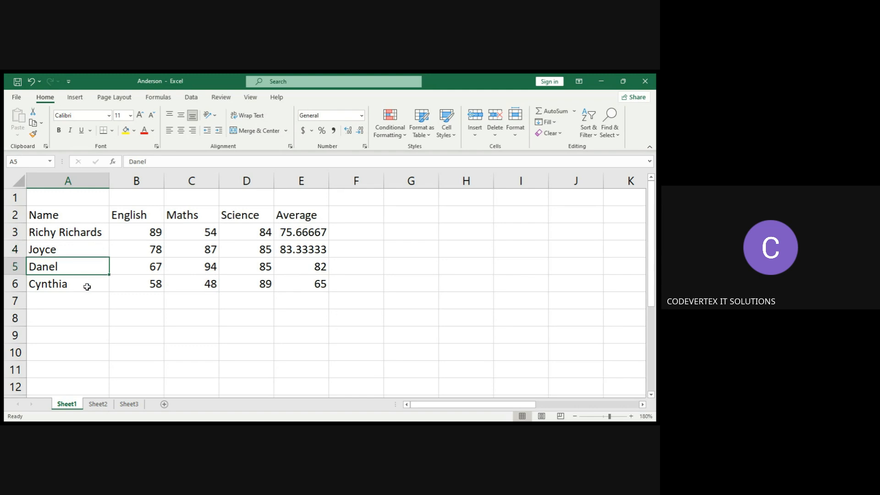
click(87, 287)
click(75, 263)
click(515, 137)
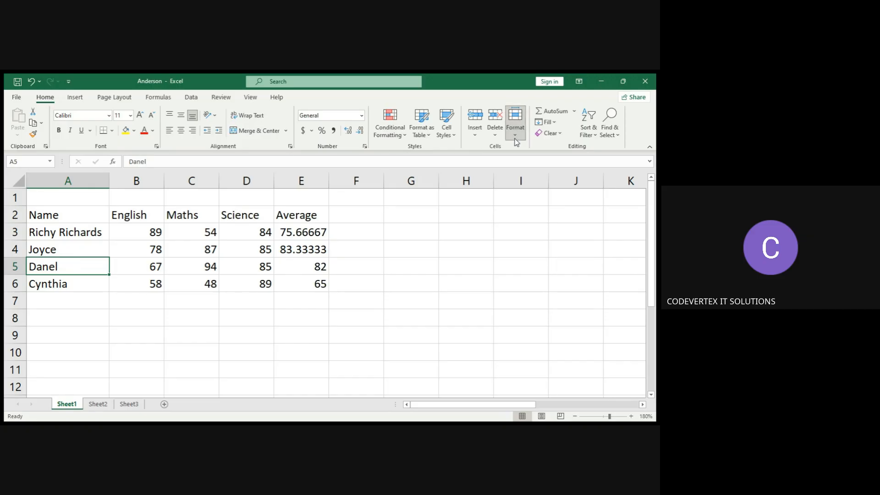
click(533, 161)
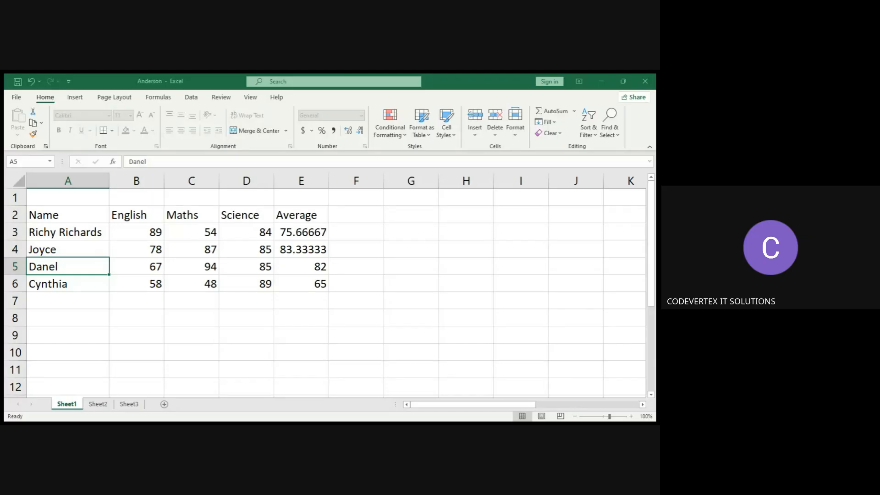
click(222, 223)
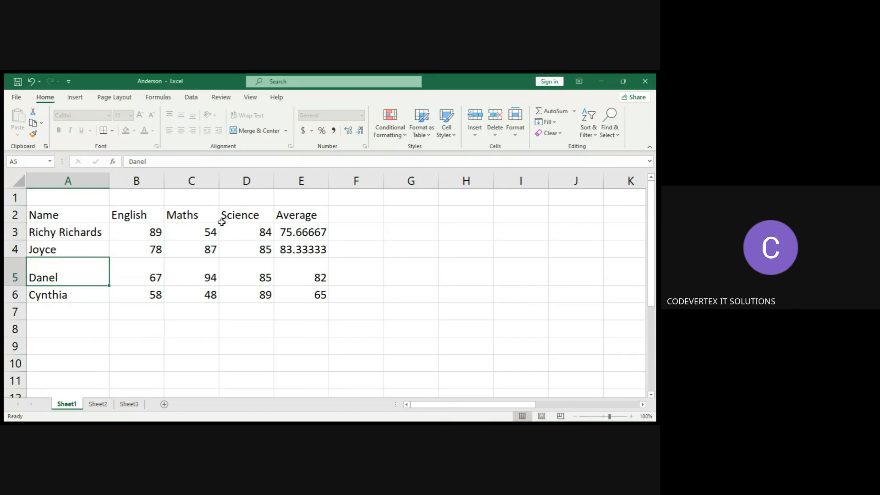
Undo the row 5 height change.
key(Down)
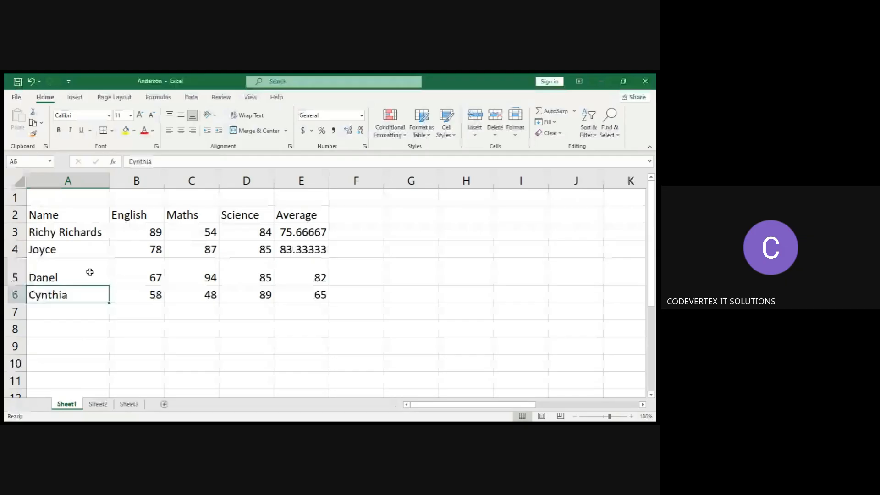
click(90, 272)
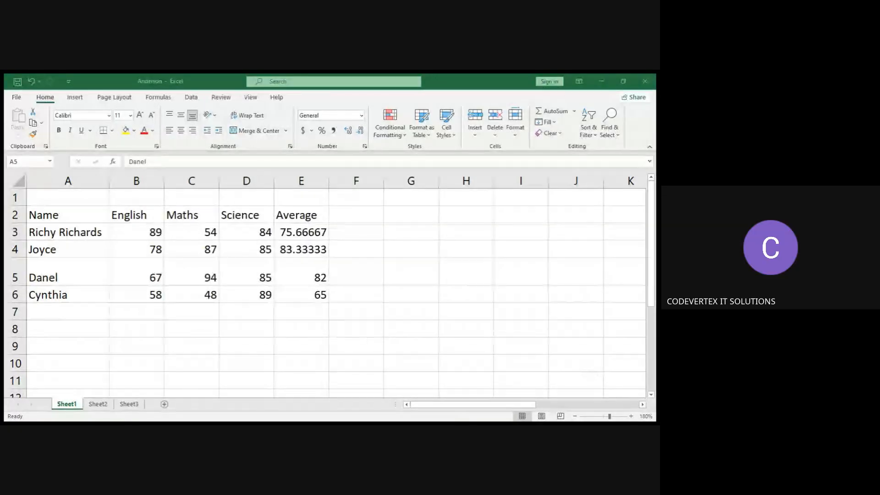
key(alt+Tab)
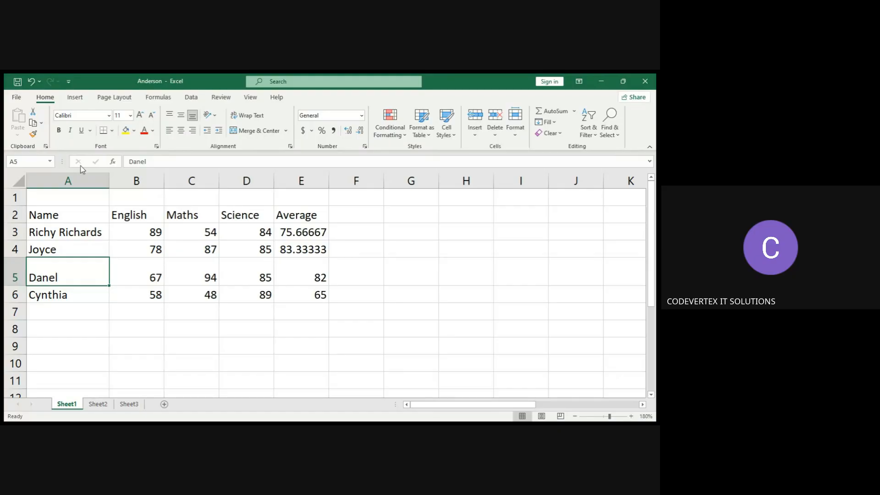
click(31, 82)
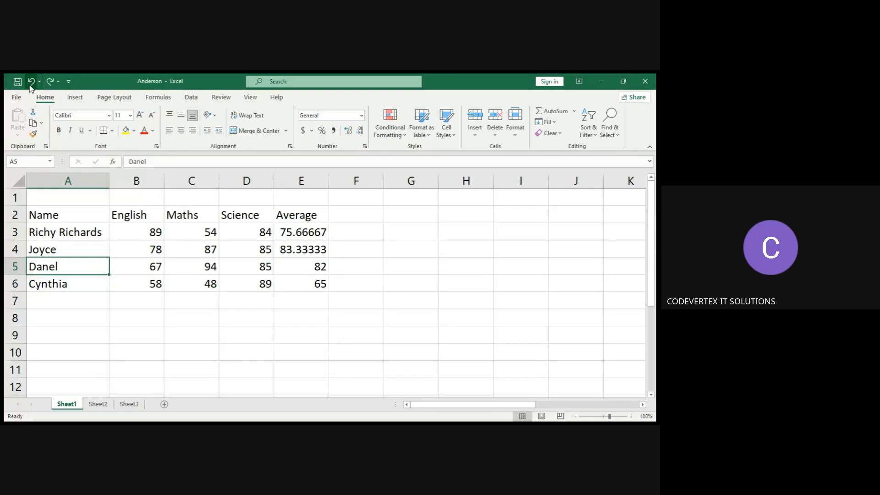
Freeze the top row of the worksheet with Freeze Panes.
click(99, 282)
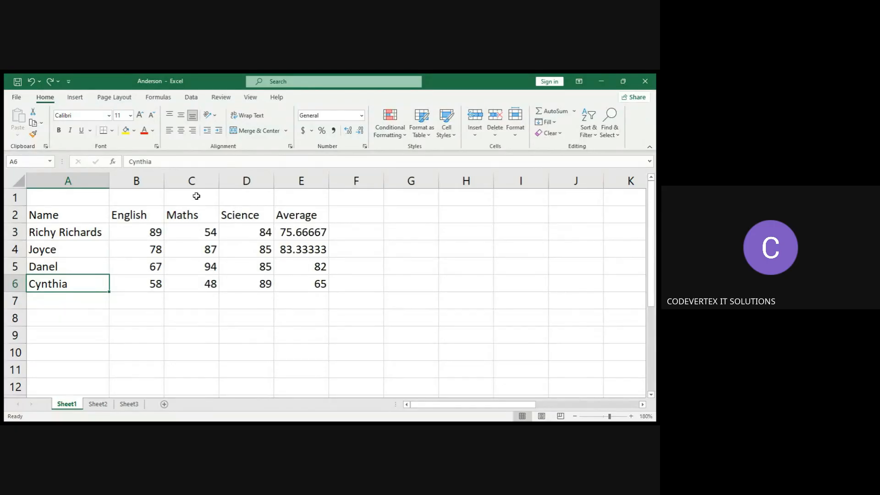
click(250, 97)
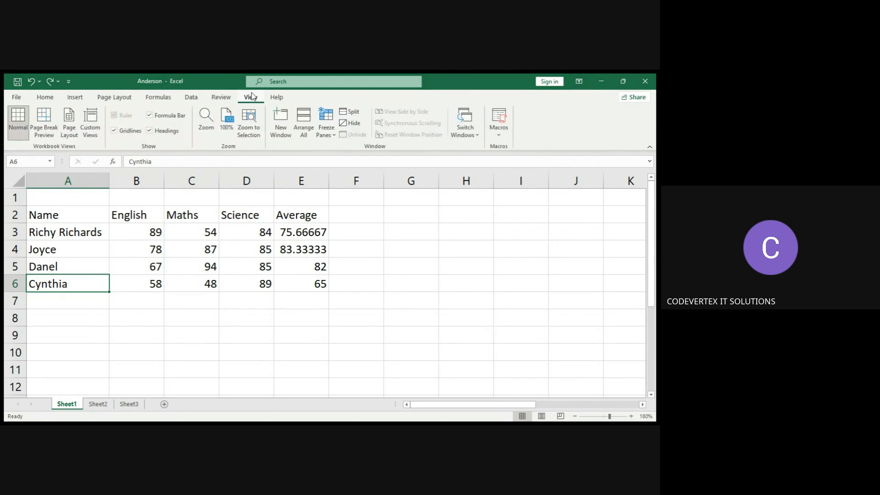
click(334, 138)
click(390, 182)
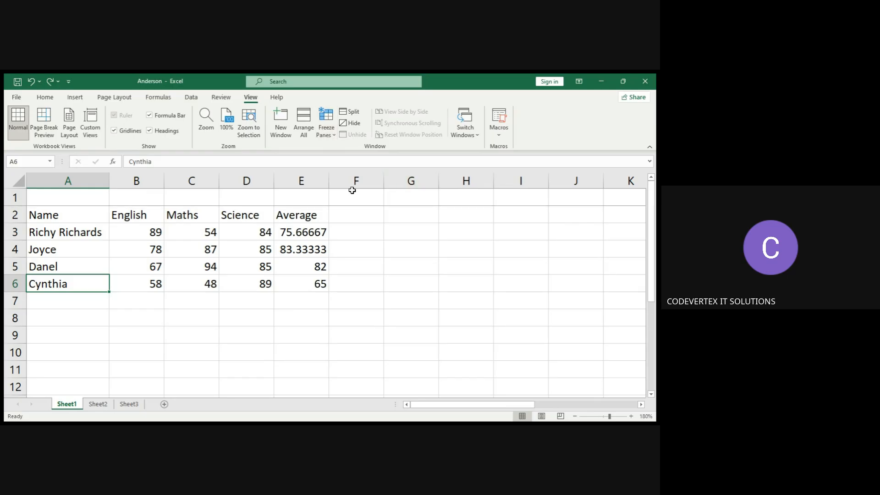
click(651, 394)
click(651, 394)
click(651, 394)
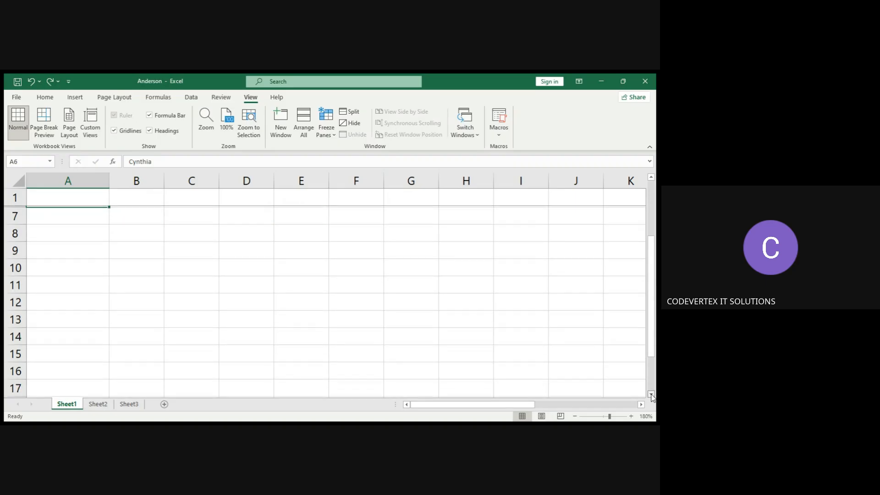
click(651, 394)
click(651, 394)
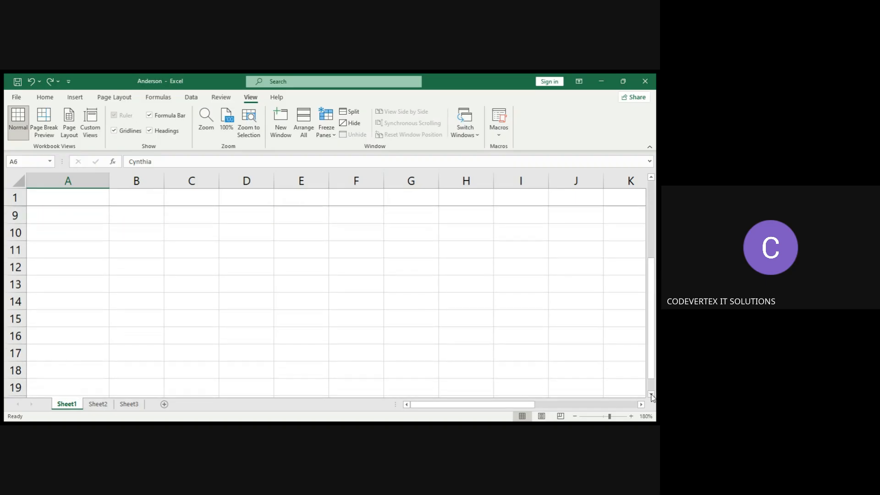
click(649, 188)
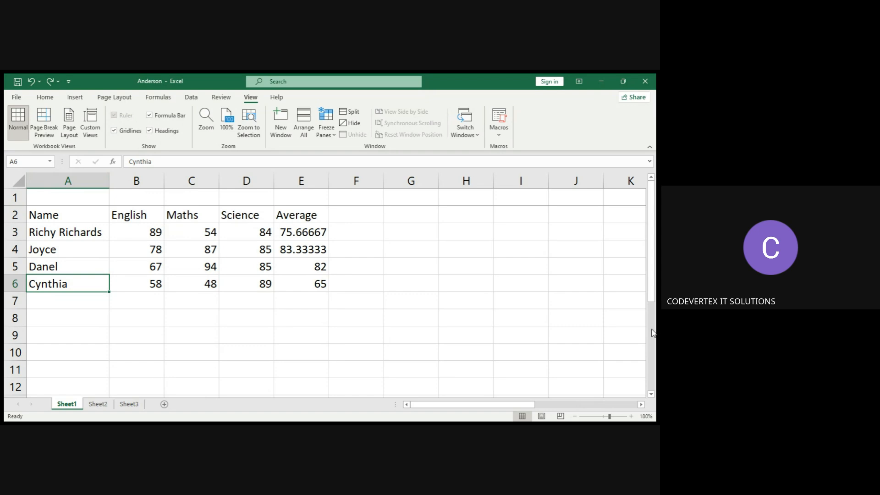
scroll(653, 331, down, 2)
scroll(653, 331, down, 2)
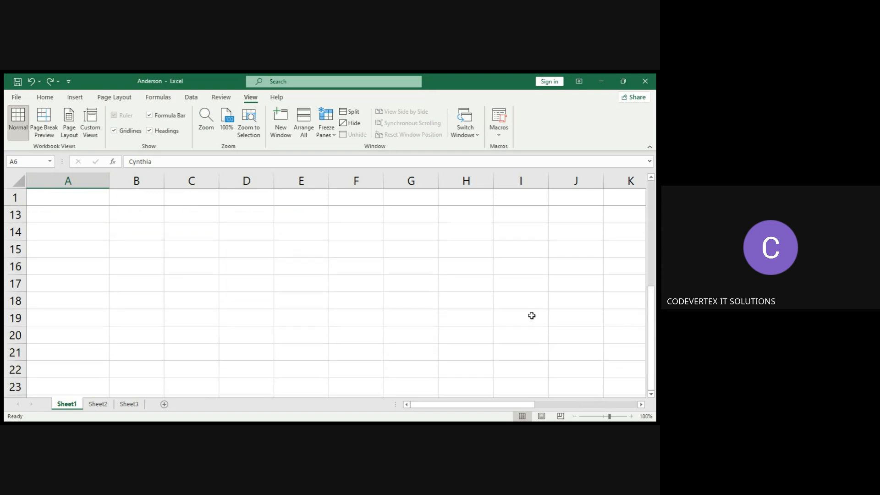
scroll(654, 195, up, 4)
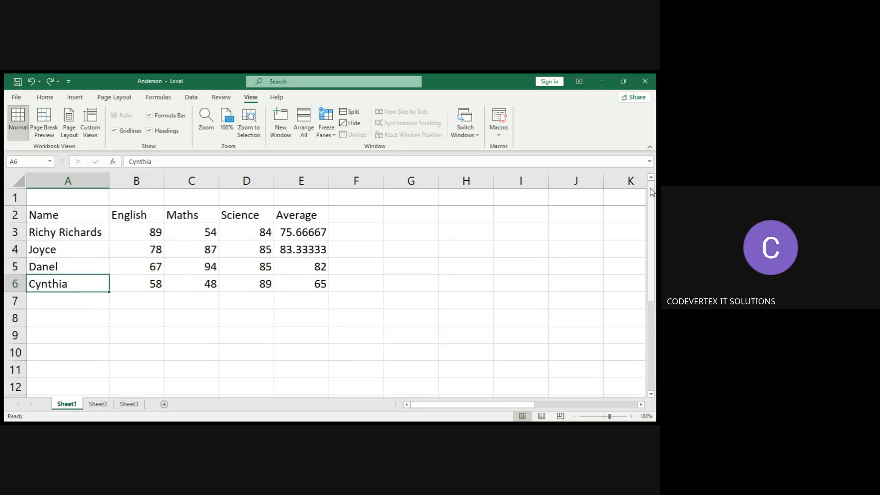
Enter the labels New, Freeze and panes in cells A1, B1 and C1.
click(89, 195)
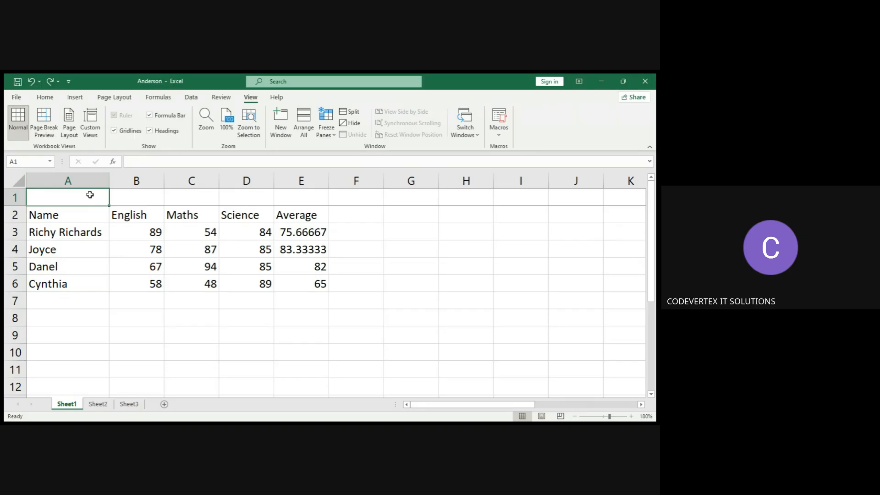
text(New)
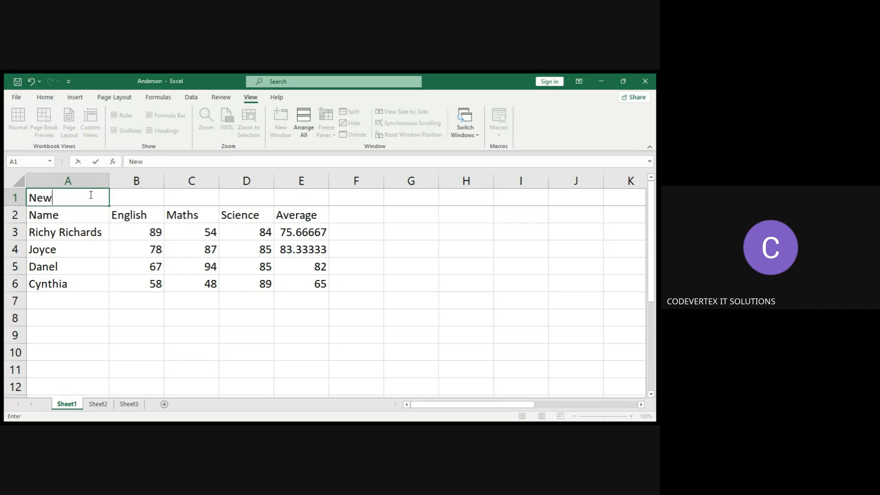
click(135, 196)
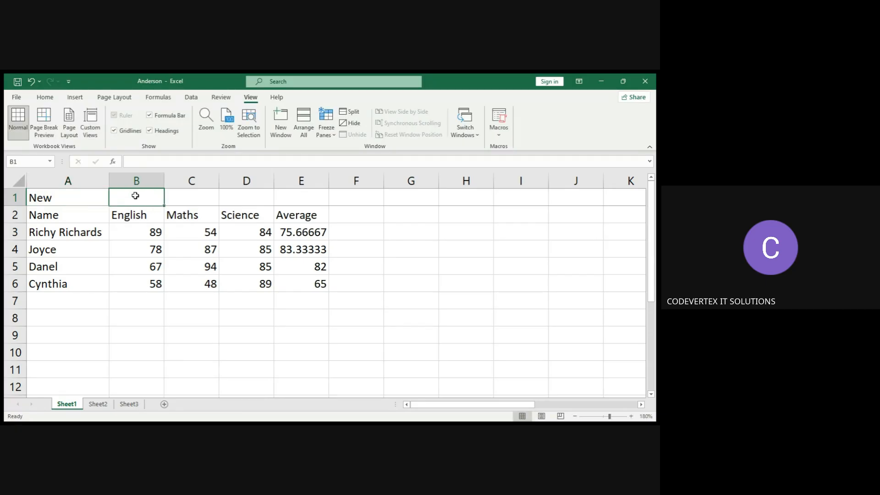
text(Freese)
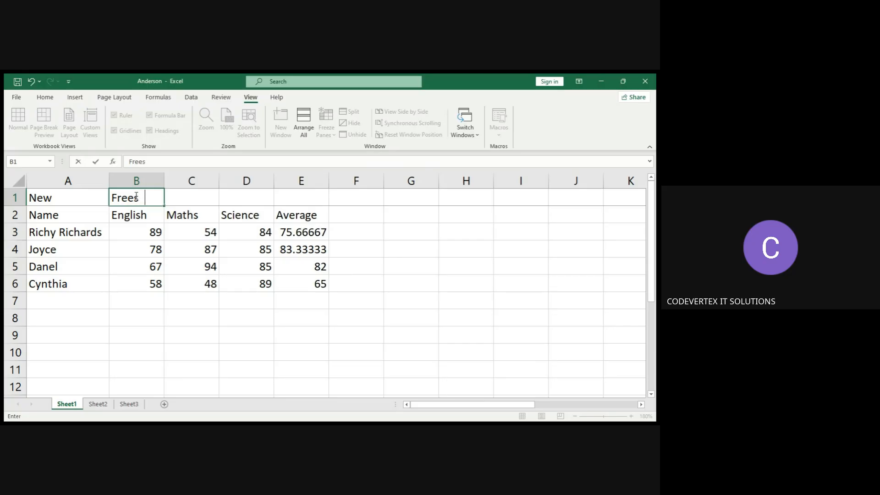
key(BackSpace)
key(BackSpace)
text(ze)
click(198, 205)
text(panes)
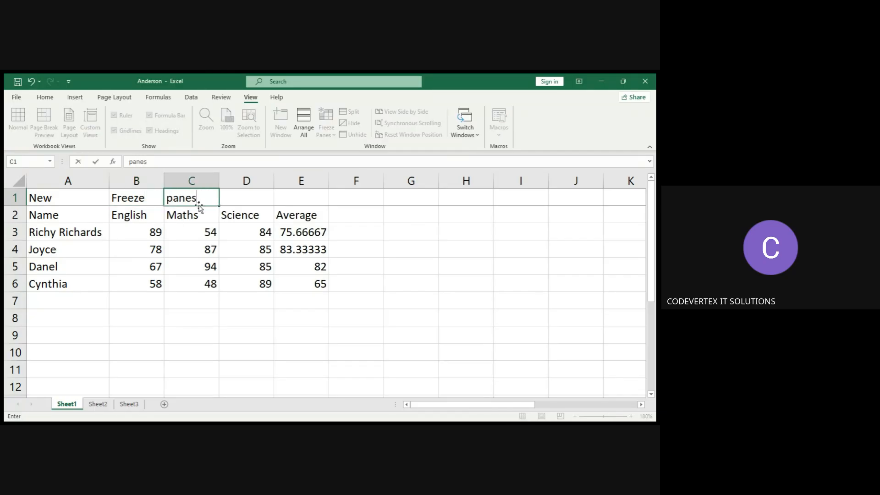
click(234, 227)
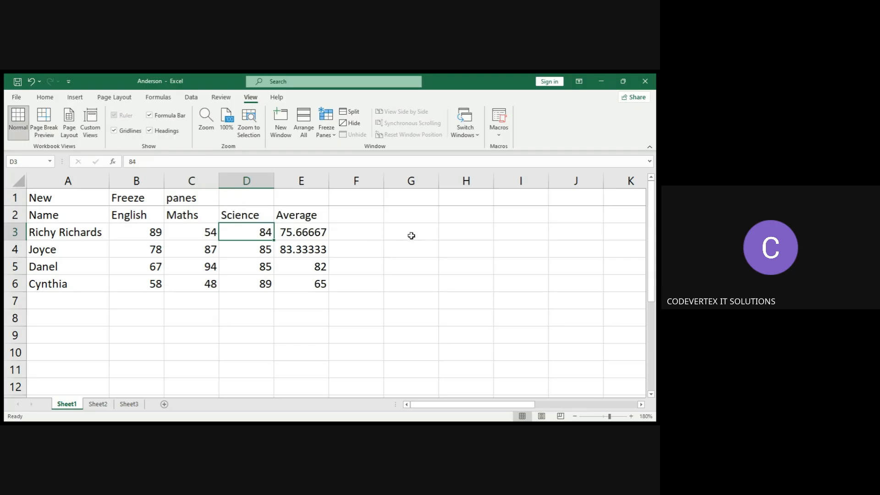
Scroll down and back through the sheet to examine whether row 1 stays frozen.
click(651, 394)
click(650, 394)
click(651, 395)
click(651, 396)
click(651, 396)
click(651, 395)
click(651, 395)
click(651, 395)
click(651, 395)
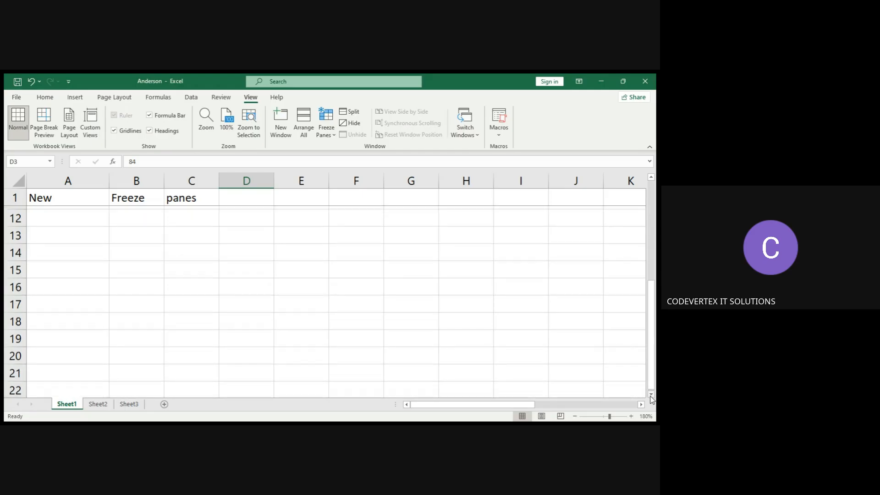
click(651, 395)
click(651, 395)
click(651, 395)
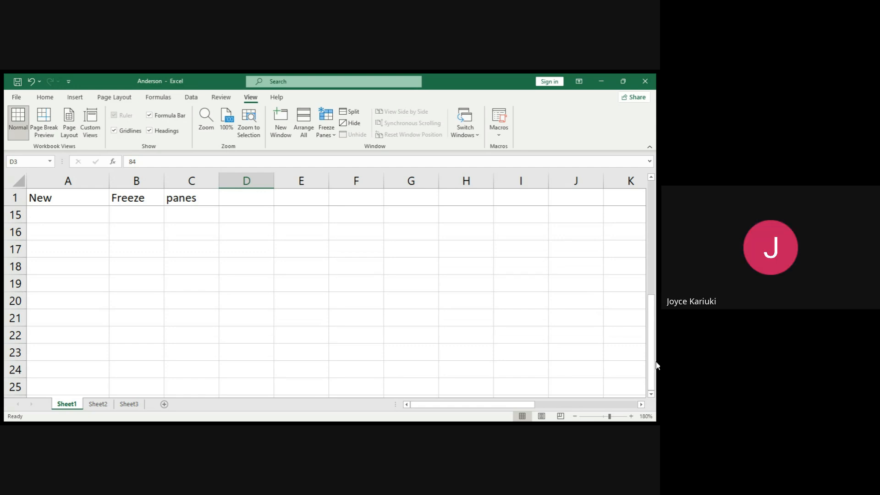
click(650, 230)
click(652, 192)
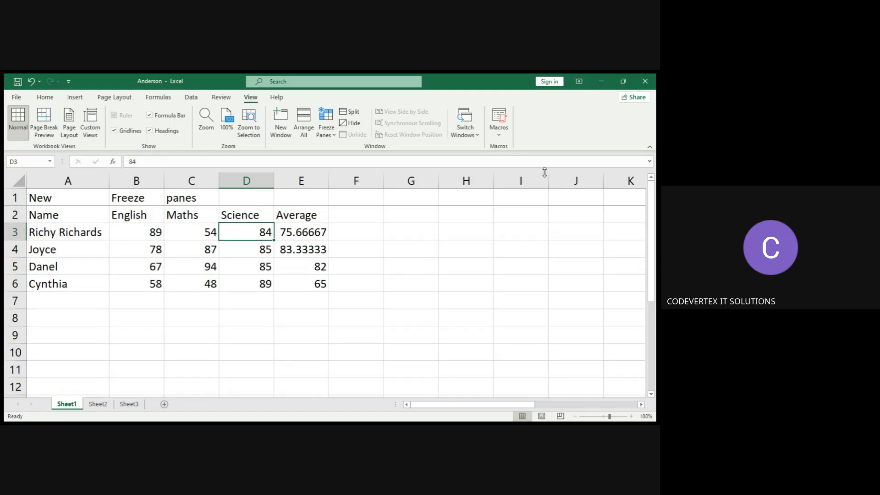
click(332, 136)
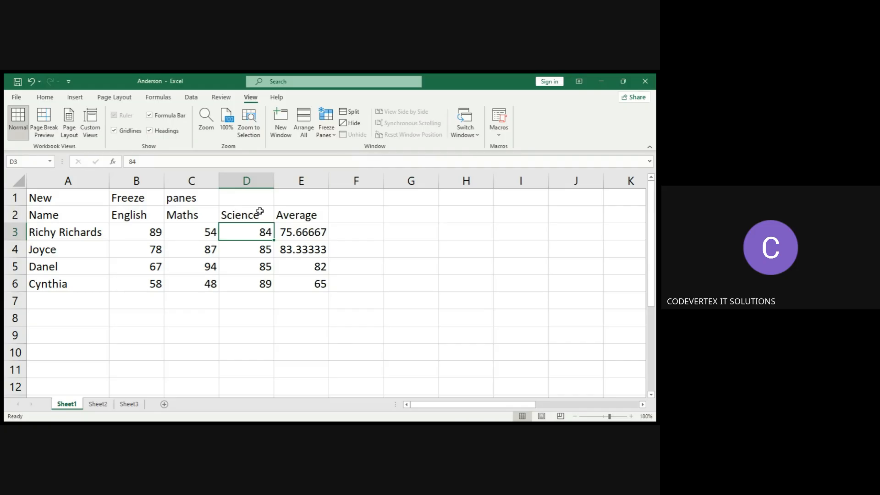
click(329, 131)
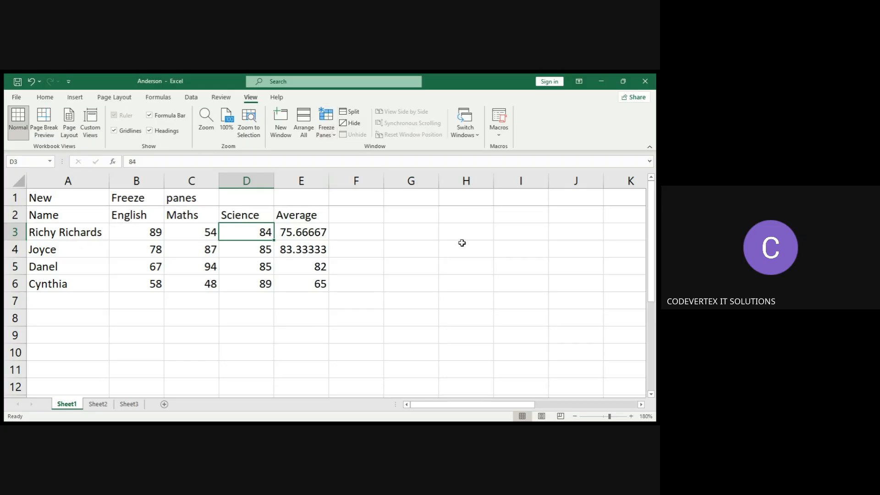
click(650, 390)
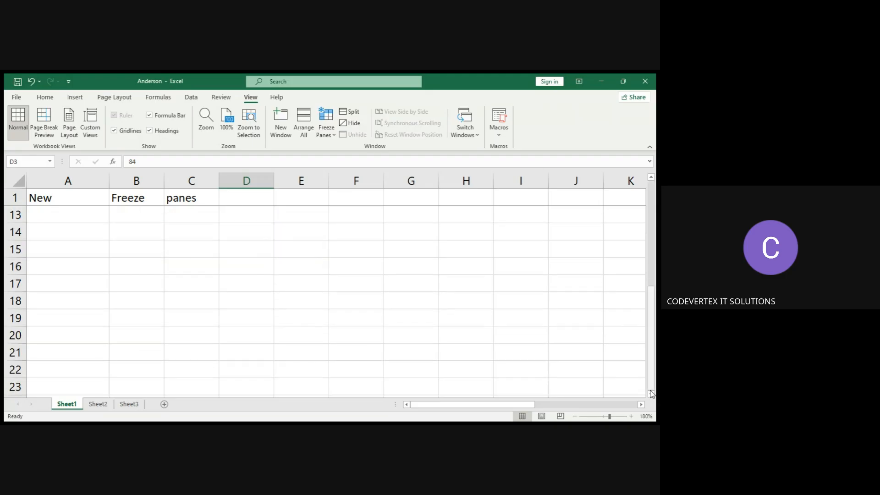
click(652, 257)
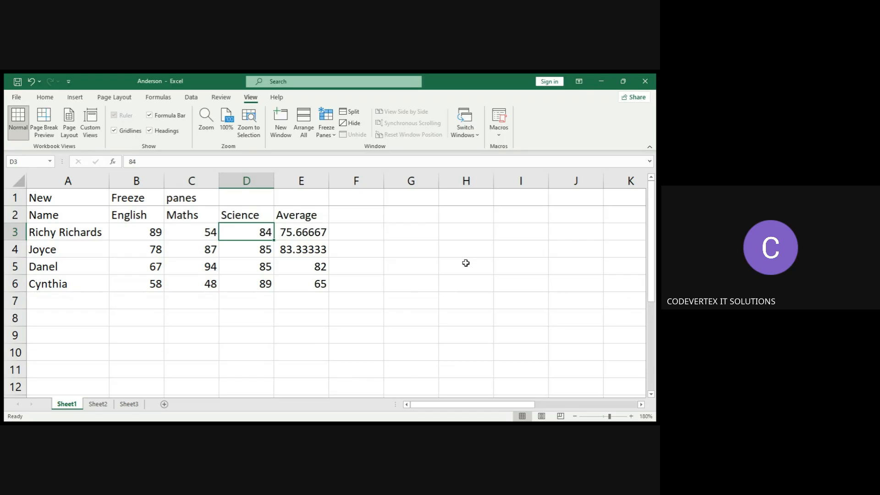
Clear the labels in row 1 and delete the row so the table starts at the top.
click(16, 198)
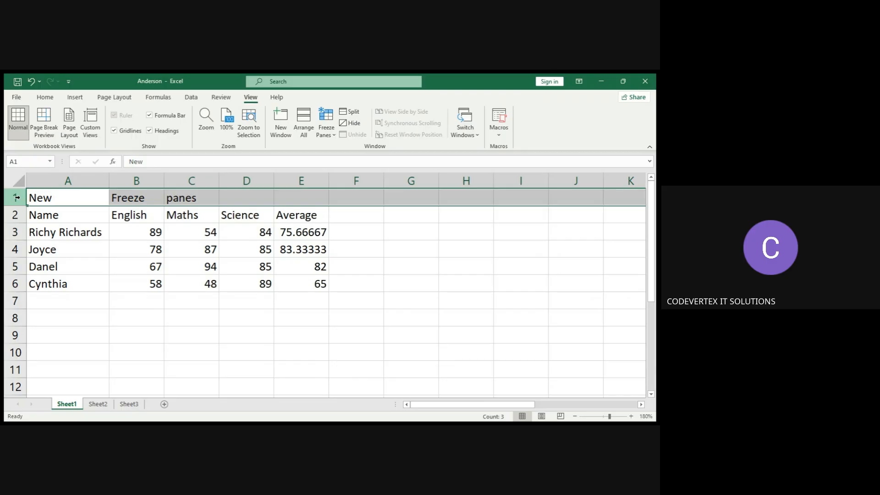
key(Delete)
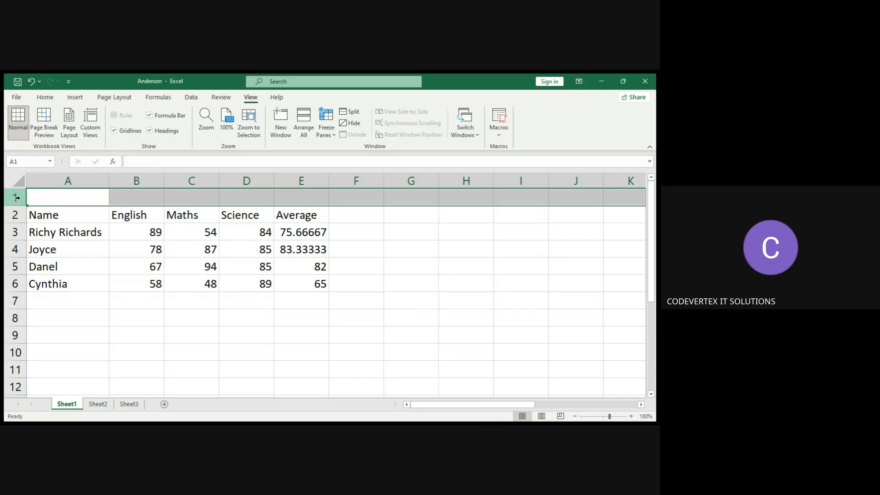
click(43, 100)
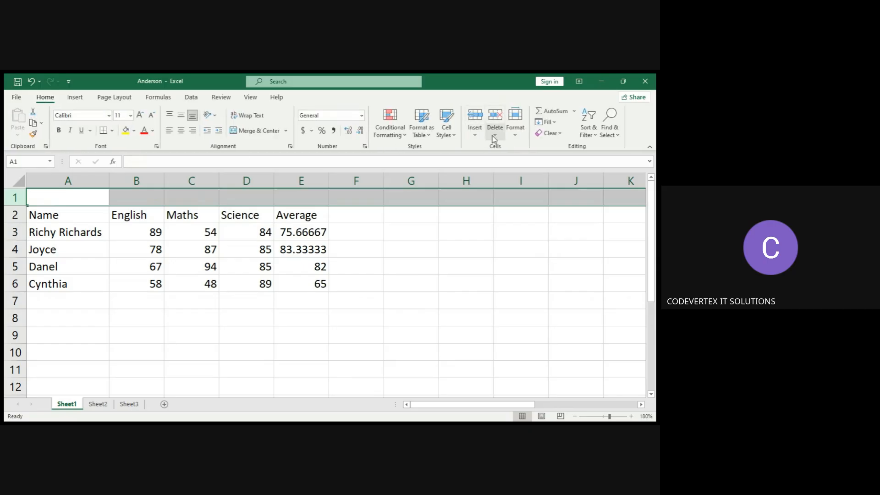
click(515, 160)
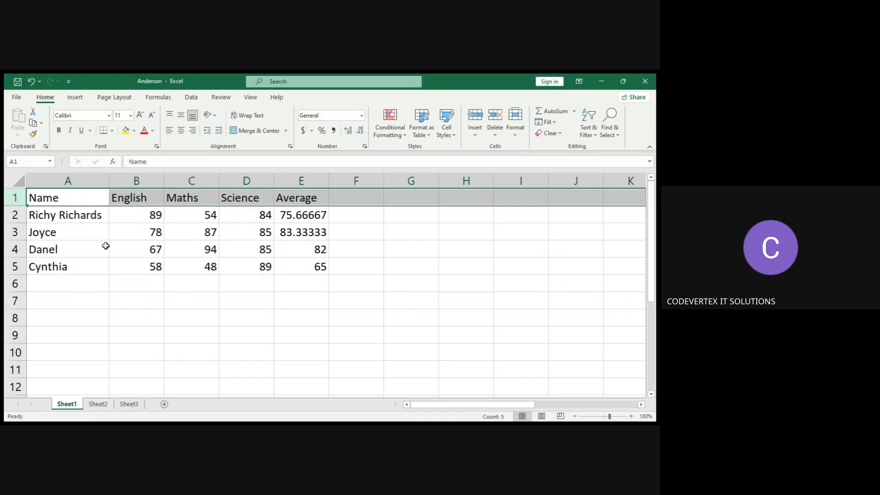
click(120, 315)
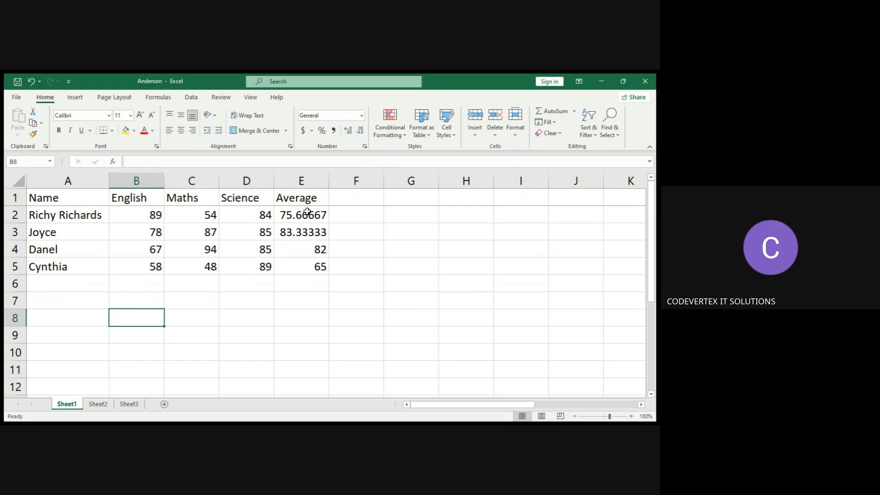
Freeze the first column of the worksheet with Freeze Panes.
click(651, 381)
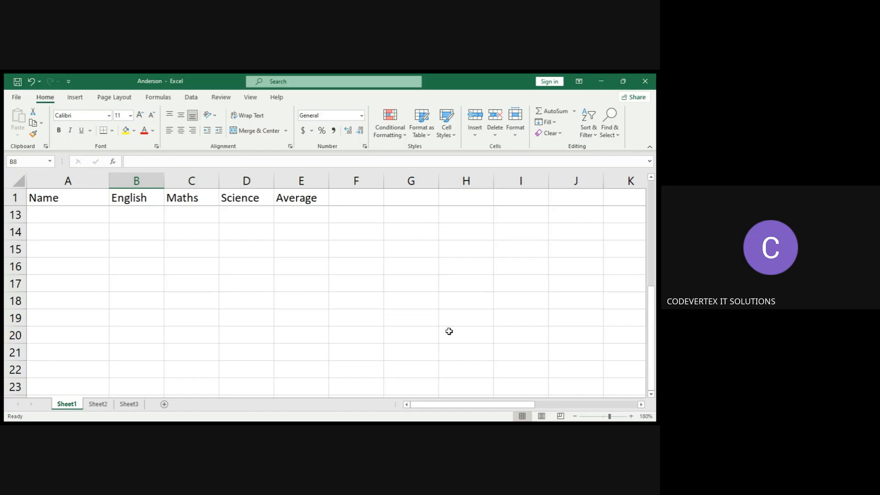
click(85, 366)
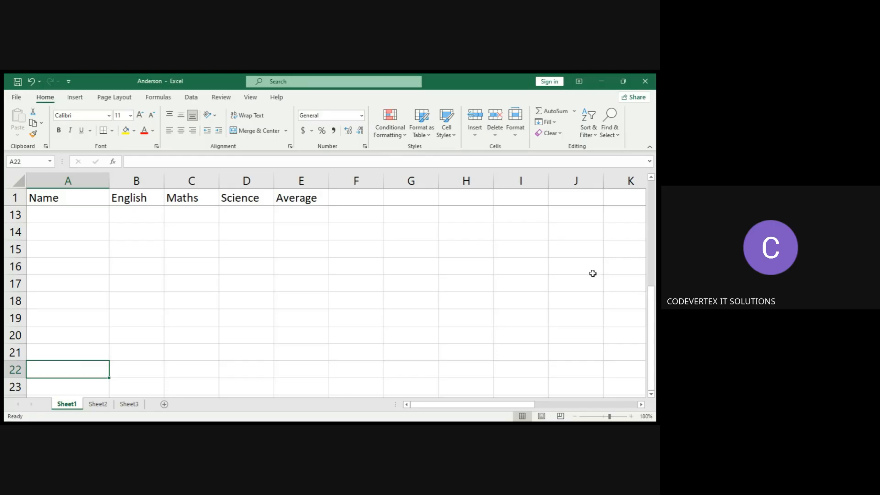
click(651, 220)
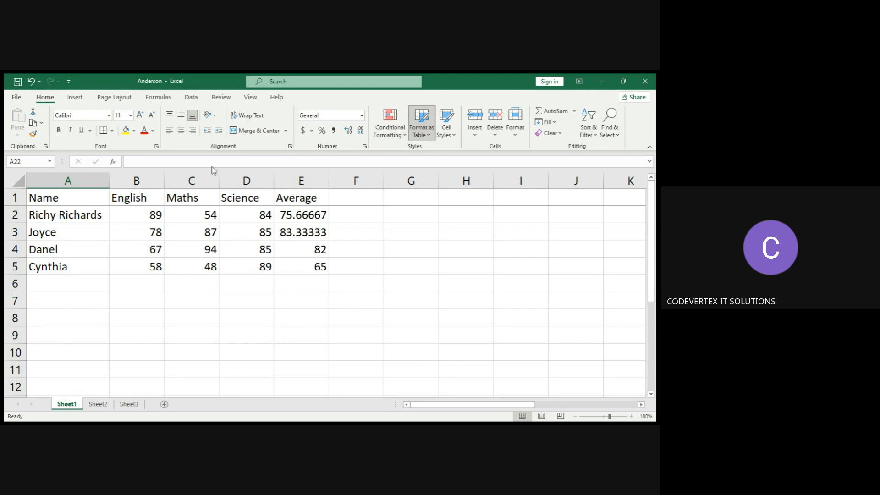
click(248, 98)
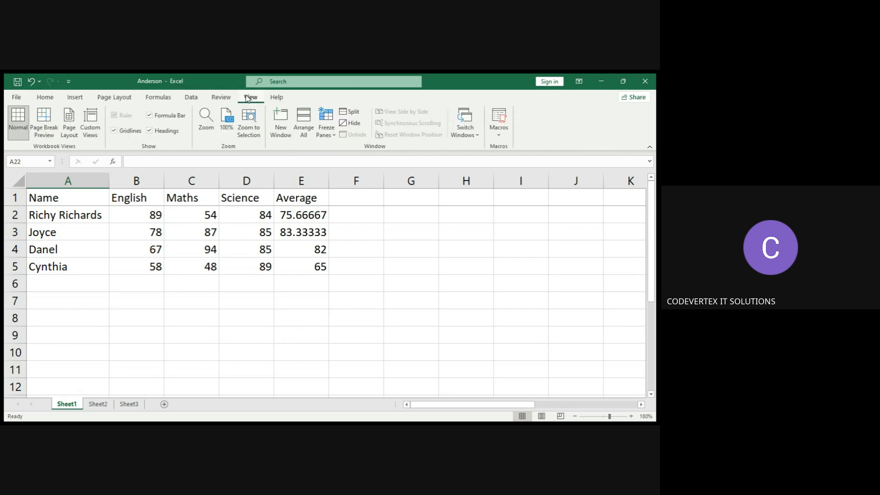
click(331, 136)
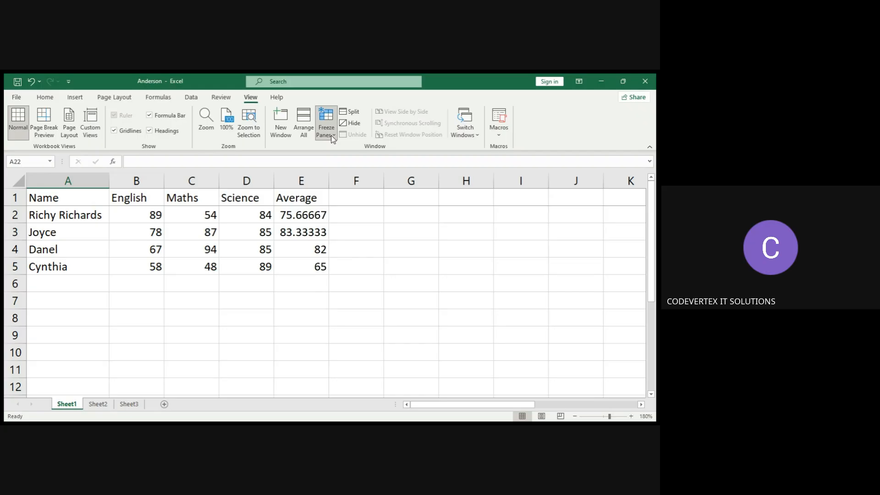
click(390, 204)
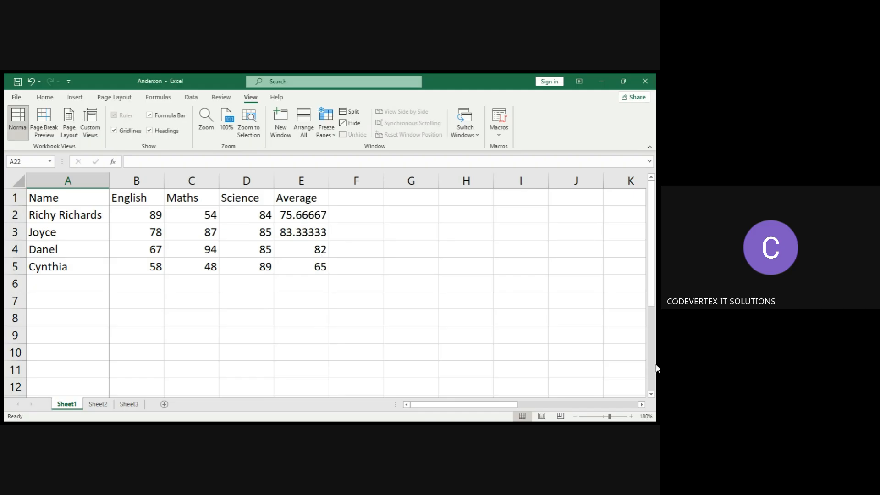
Scroll vertically and horizontally through the sheet to examine whether column A stays frozen.
scroll(656, 392, down, 2)
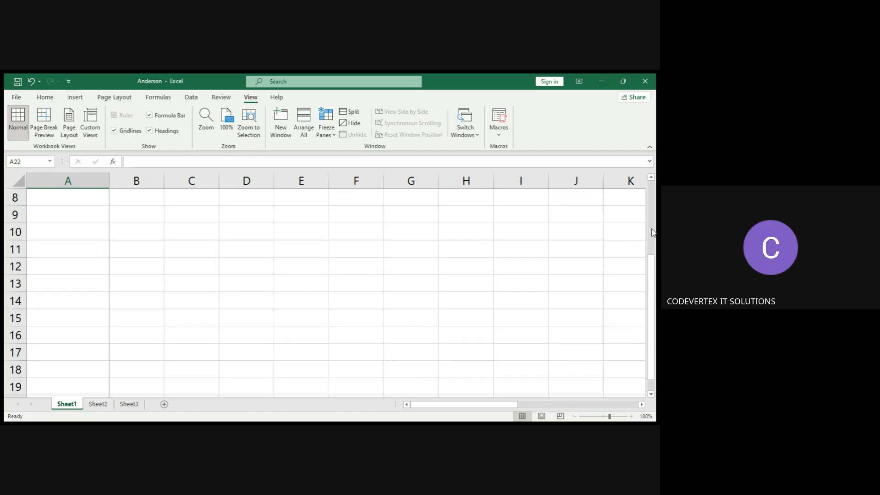
scroll(653, 232, up, 3)
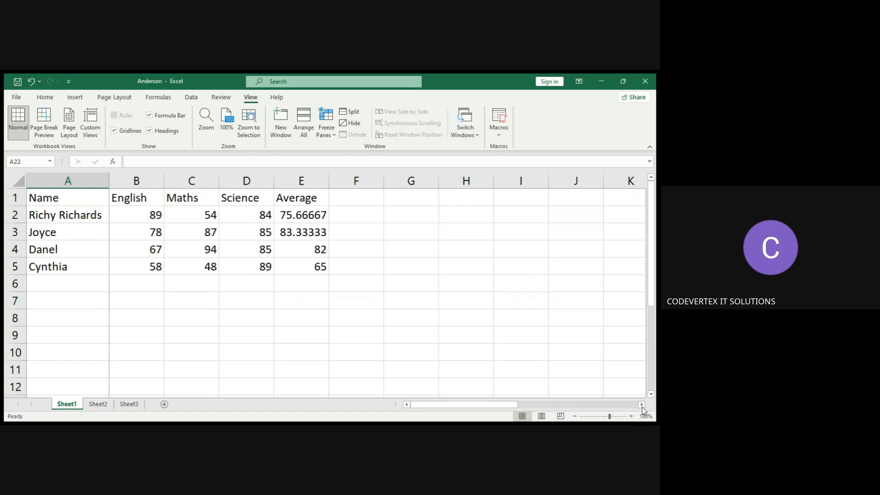
drag(643, 408, 645, 413)
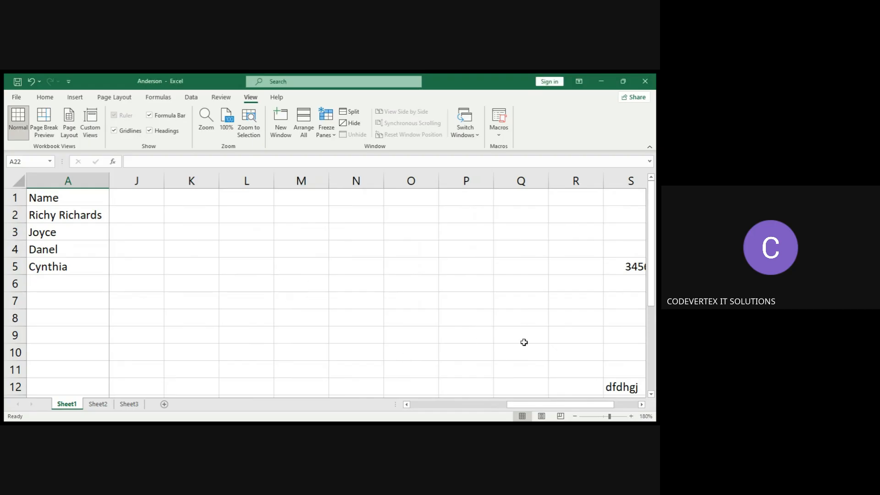
click(641, 405)
click(641, 405)
click(641, 405)
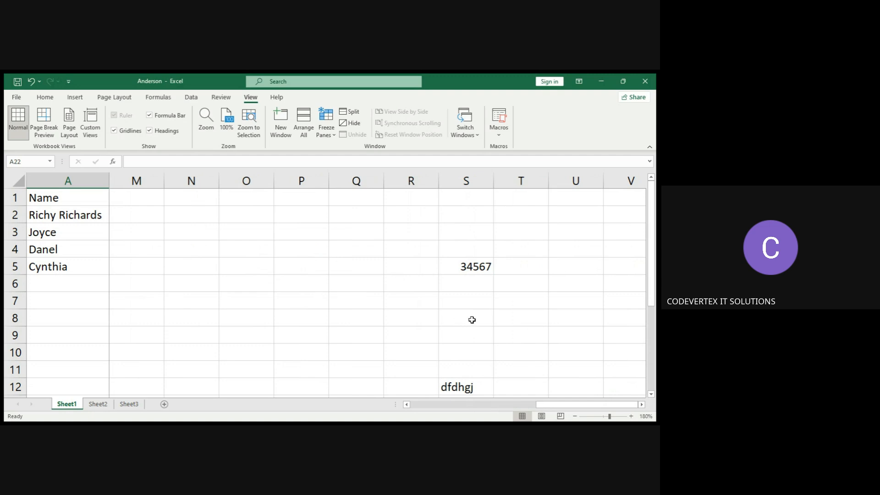
click(406, 405)
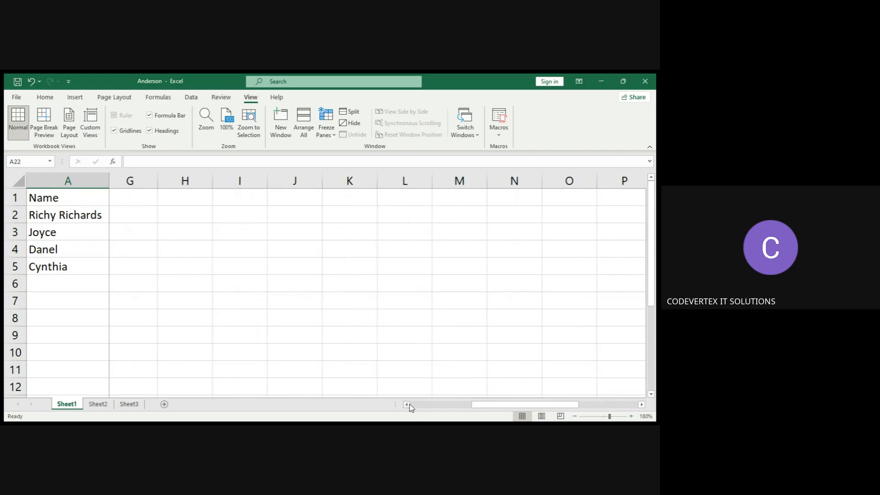
click(406, 404)
click(406, 405)
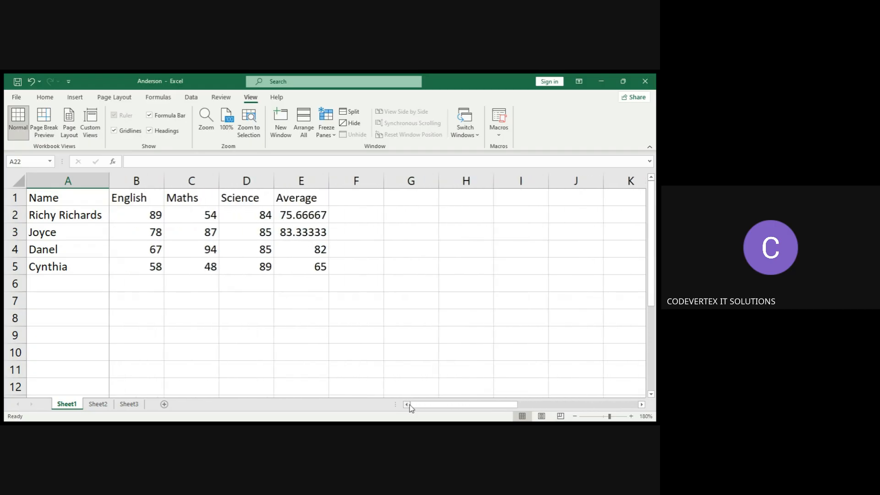
click(641, 405)
click(642, 405)
click(643, 406)
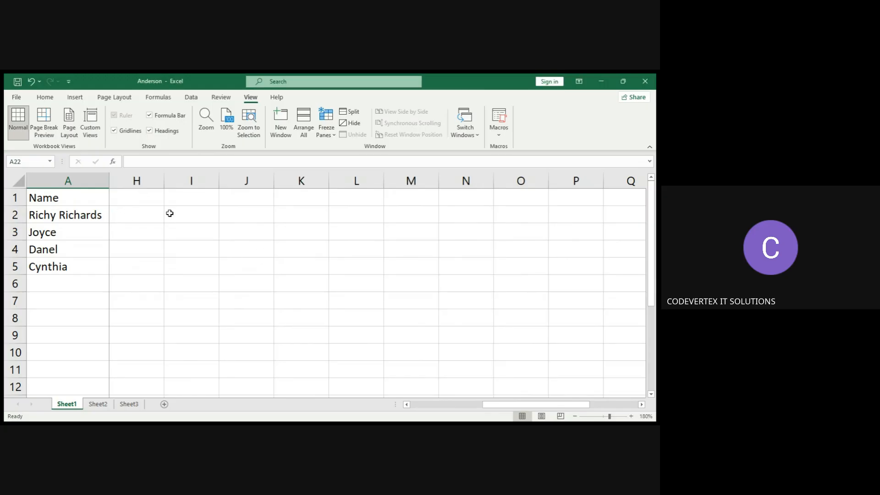
click(144, 214)
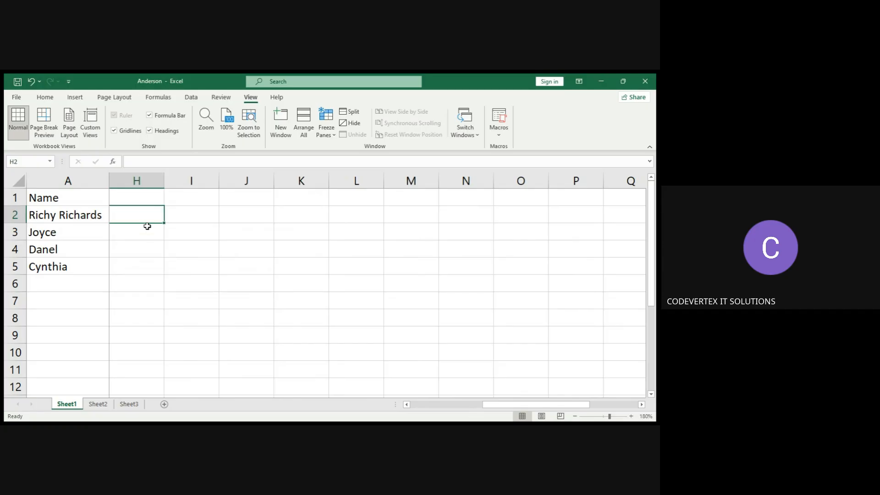
click(147, 232)
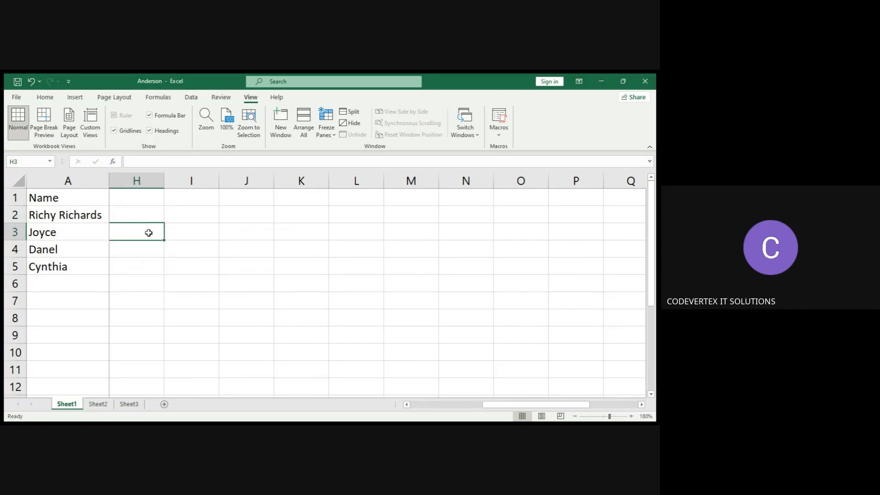
click(195, 234)
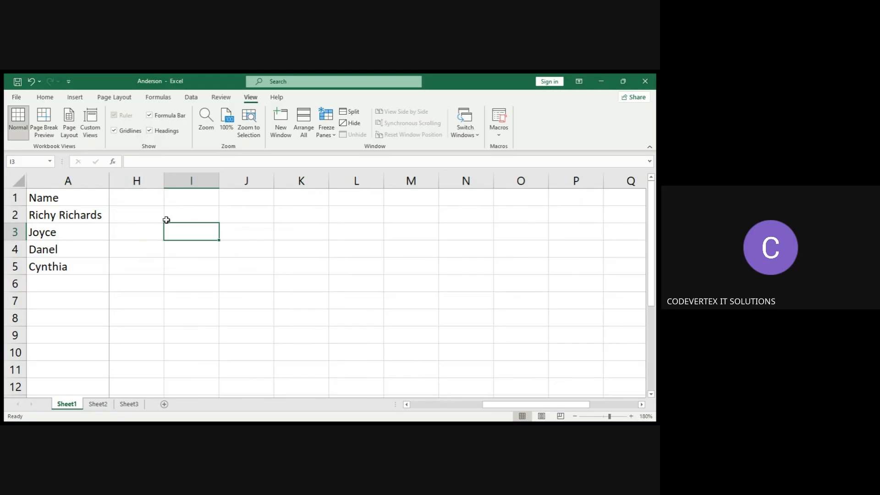
click(152, 217)
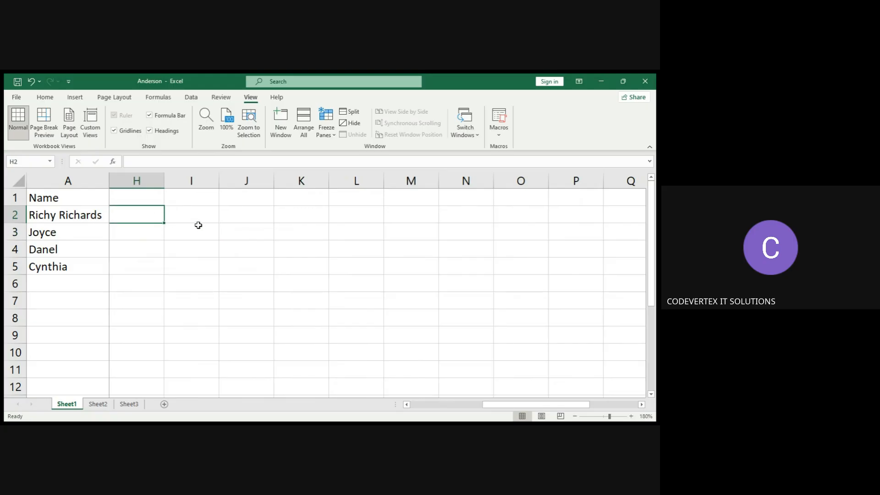
click(518, 225)
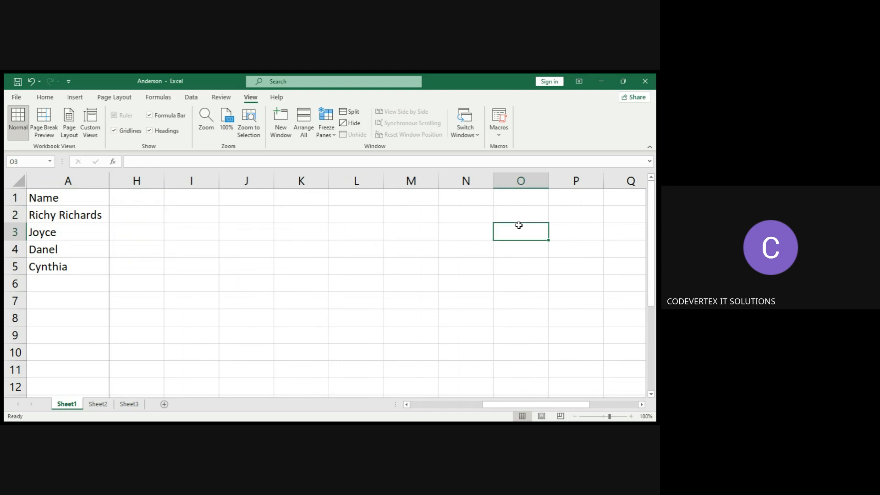
click(406, 405)
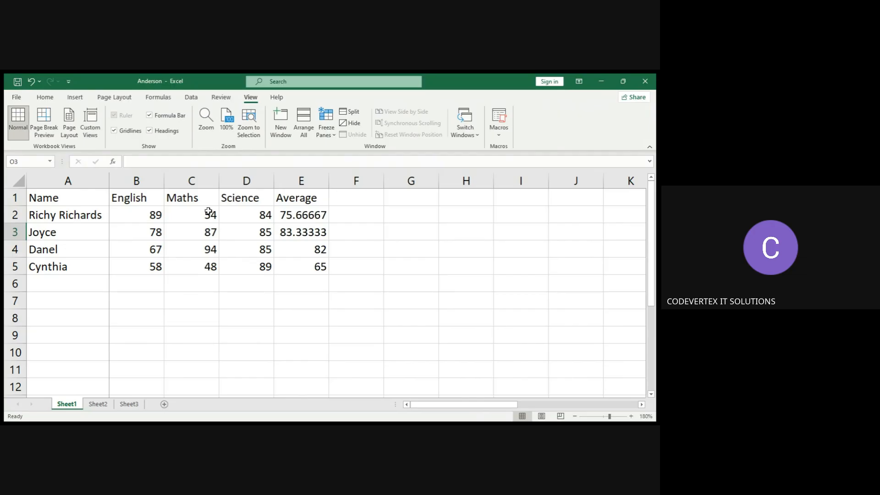
Rename the Sheet1 worksheet tab to Marks.
click(333, 139)
key(alt+h)
key(o)
key(r)
key(BackSpace)
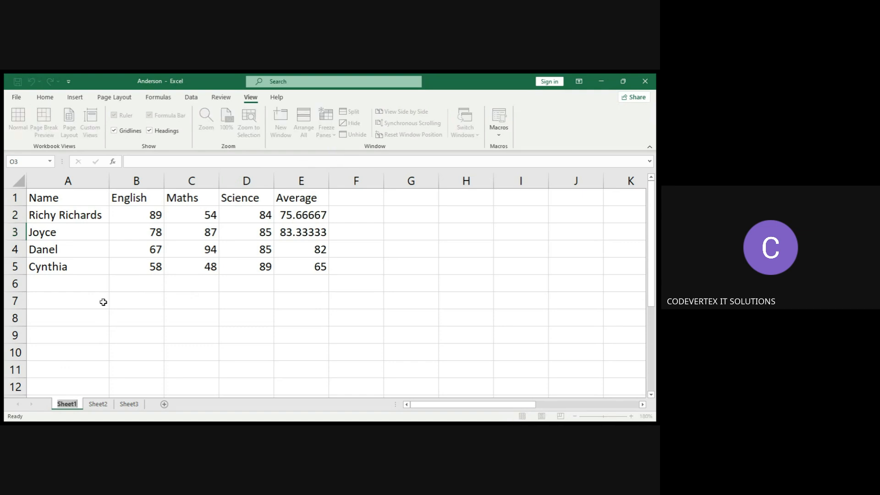
text(M)
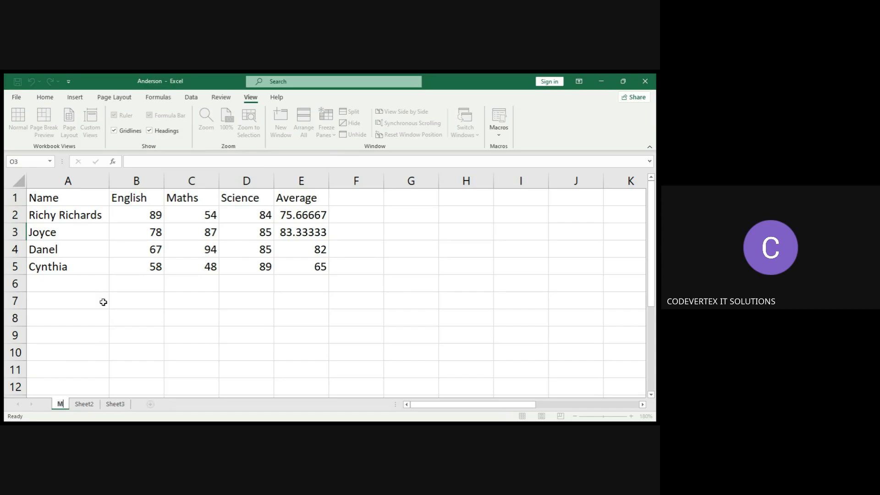
text(arks)
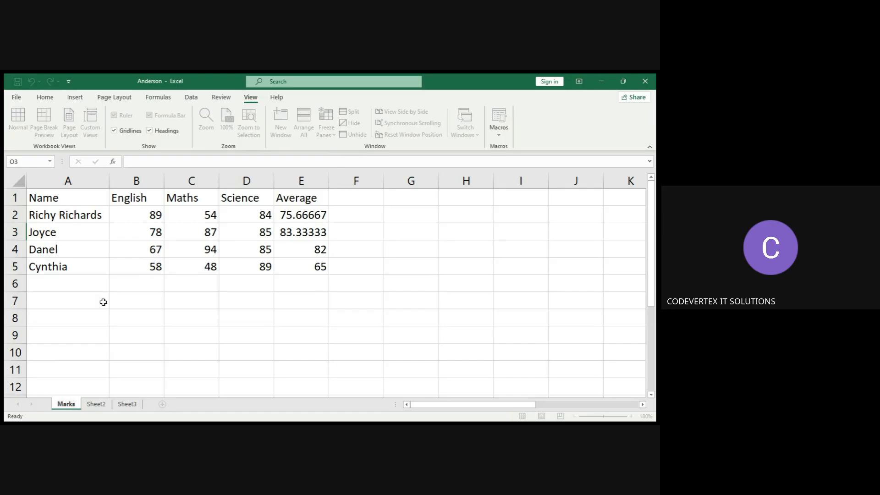
key(Return)
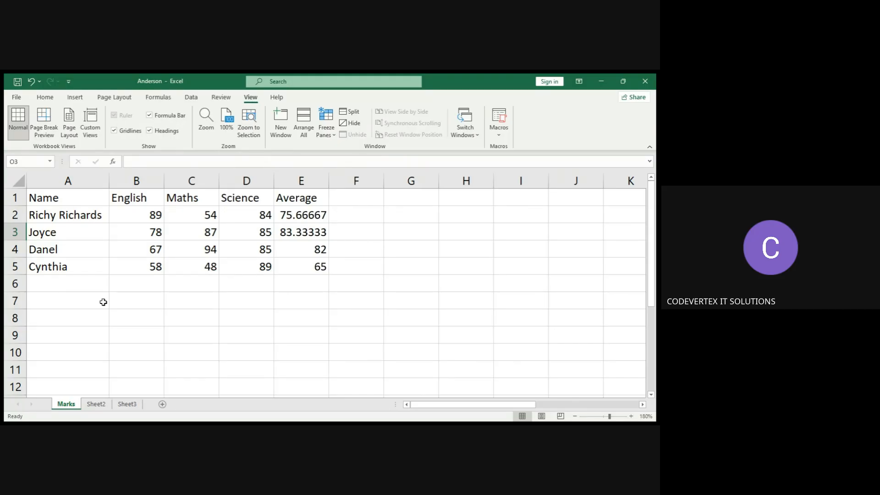
On Sheet2, enter the headers Month and Budget in cells A1 and B1.
click(104, 406)
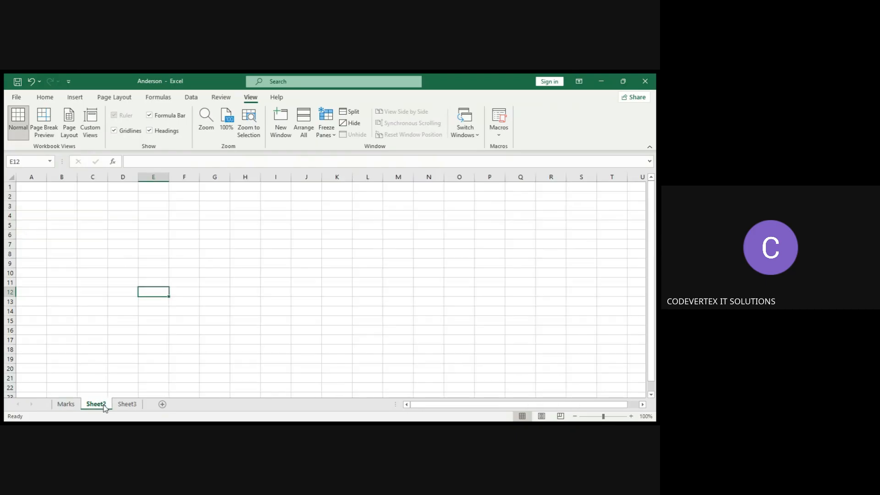
click(30, 184)
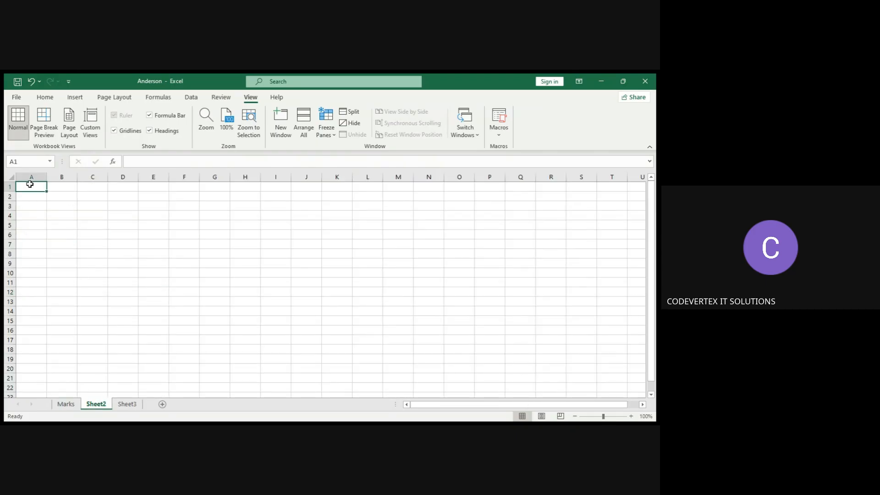
click(631, 416)
click(631, 416)
click(631, 417)
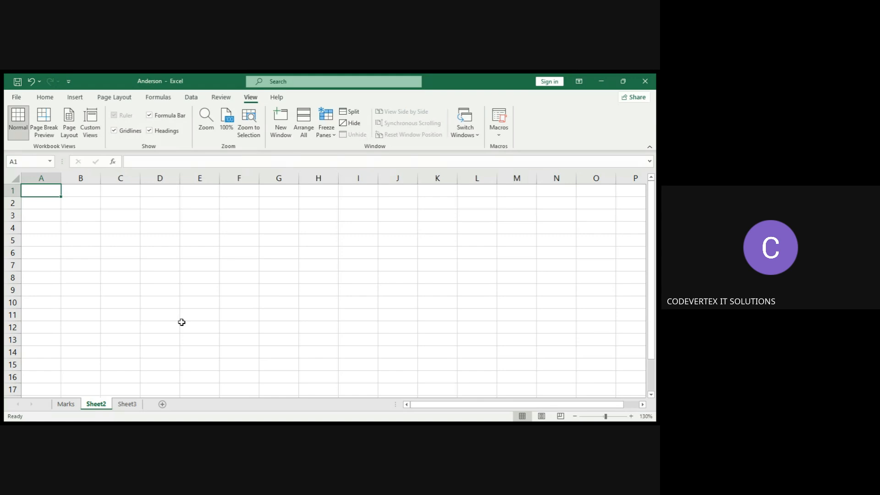
text(Month)
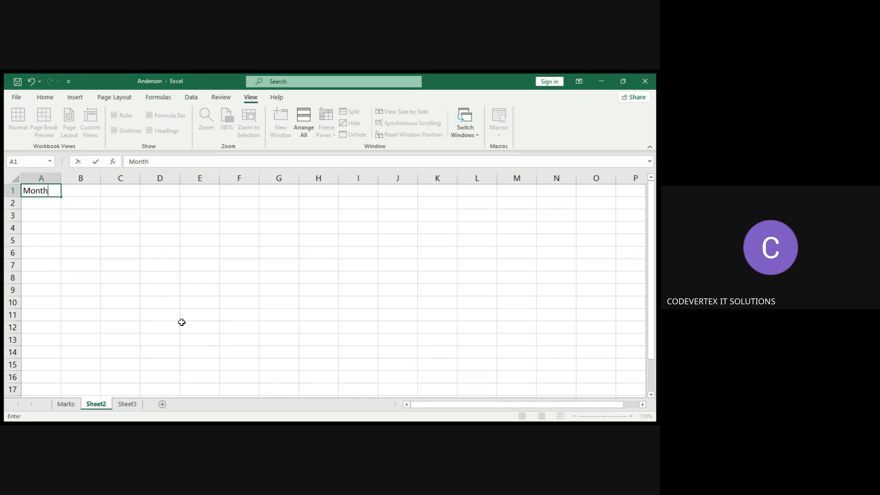
key(Tab)
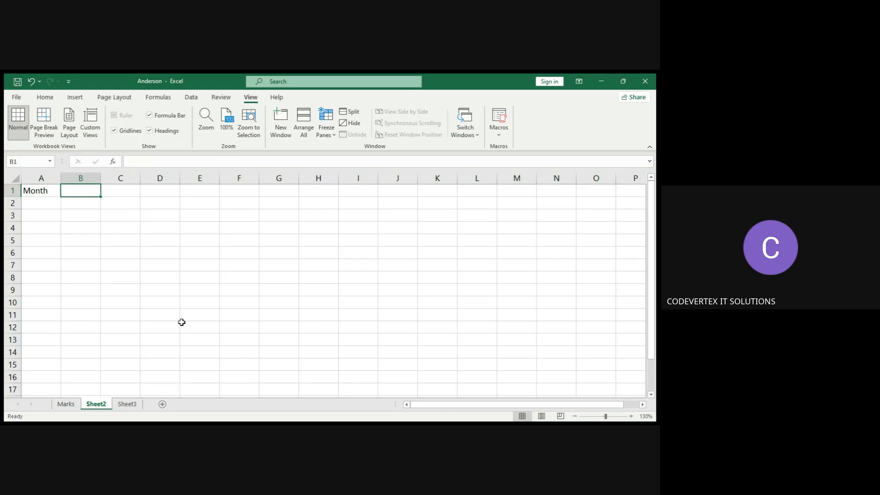
text(Budget)
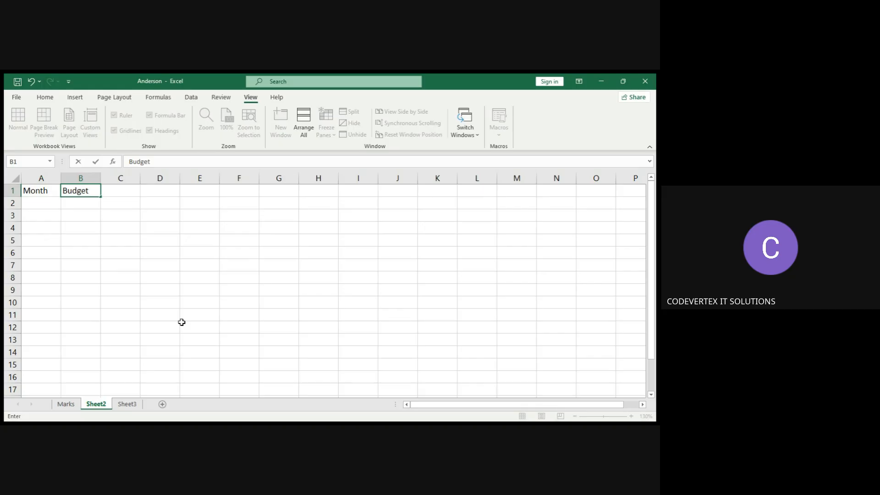
key(Return)
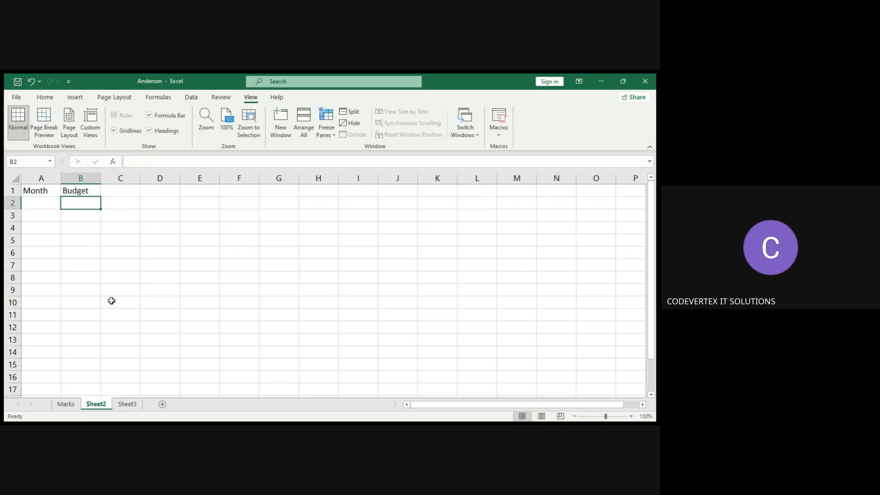
Enter the months Jan, Feb and Mar in cells A2 to A4.
key(Left)
text(Janu)
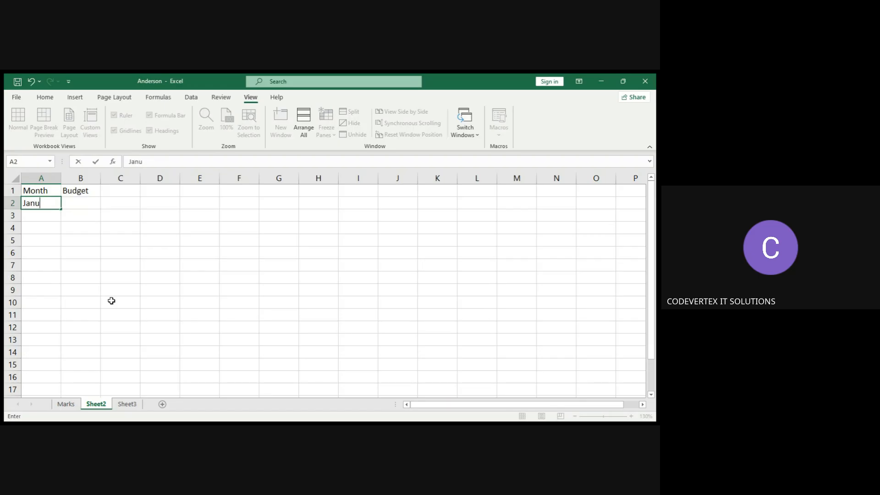
key(BackSpace)
key(Return)
text(Feb)
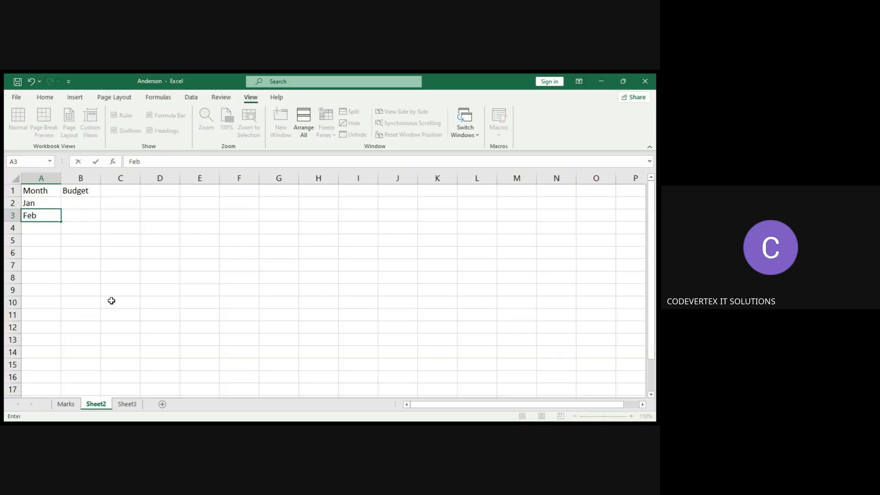
key(Return)
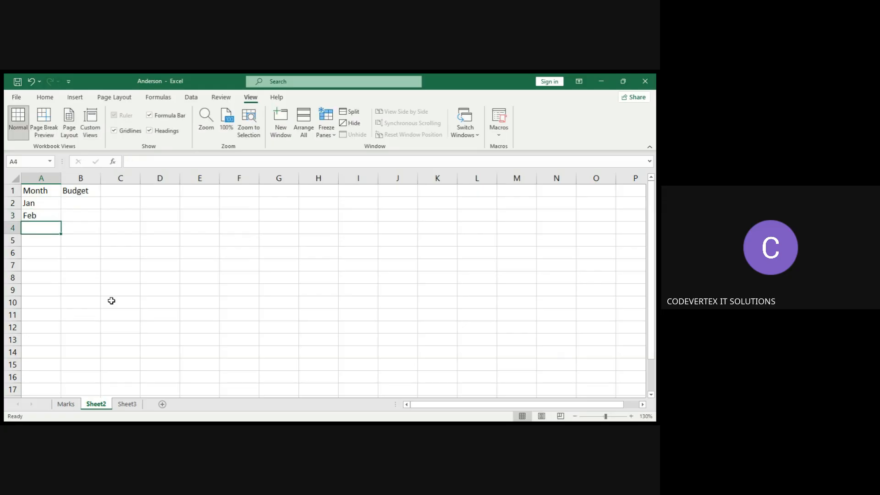
text(Mar)
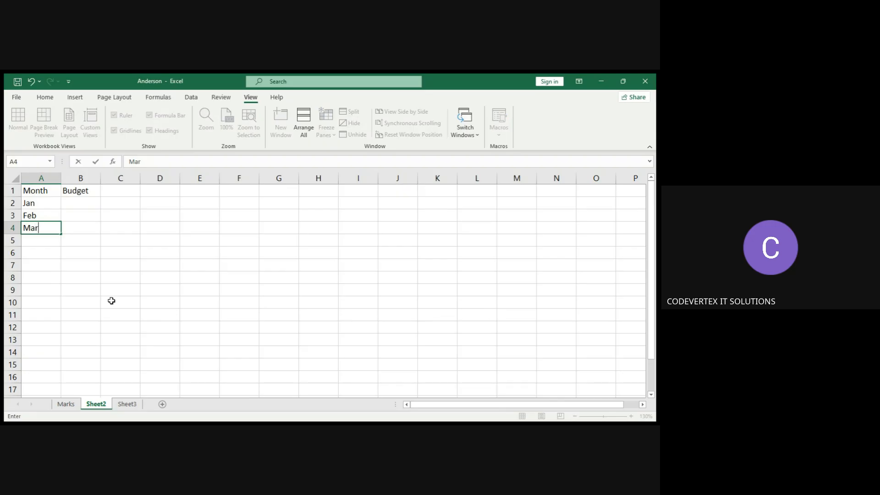
key(Return)
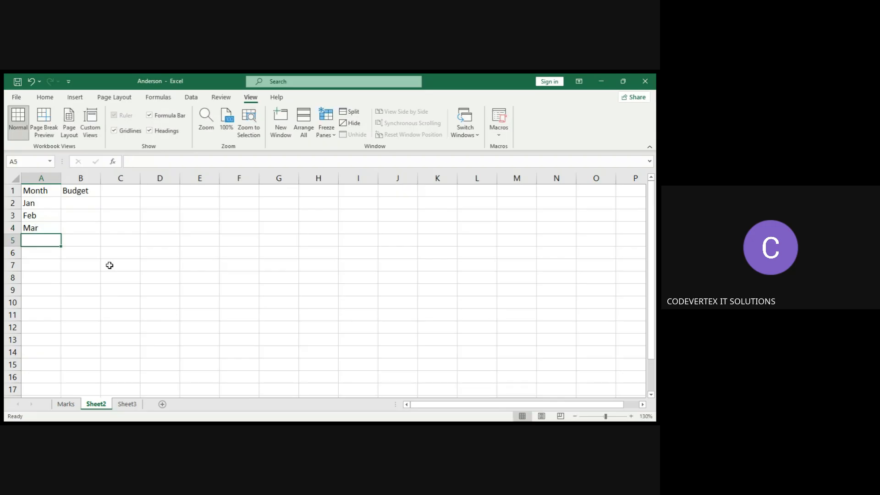
Enter the budget values 20000, 30000 and 40000 in cells B2 to B4.
click(84, 203)
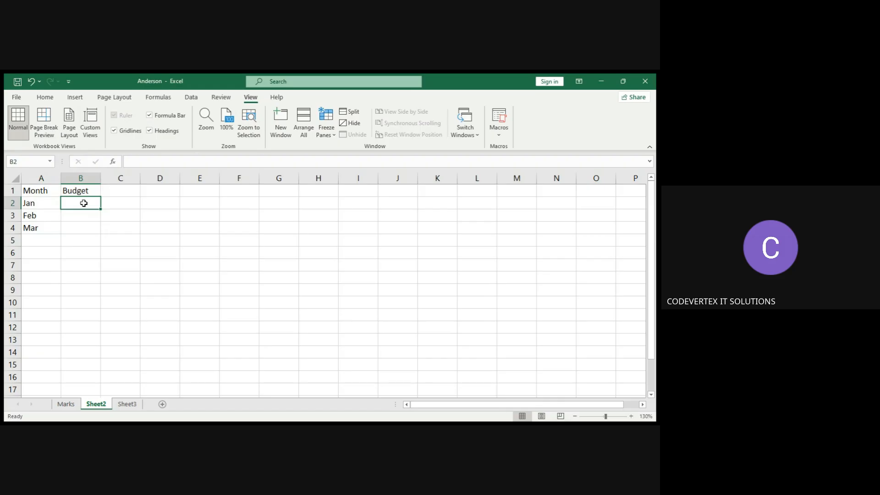
text(20000)
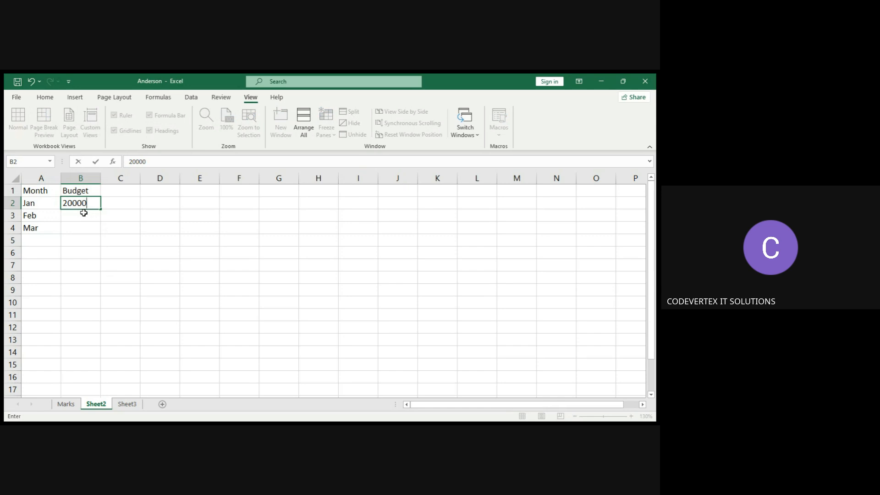
click(85, 213)
text(30000)
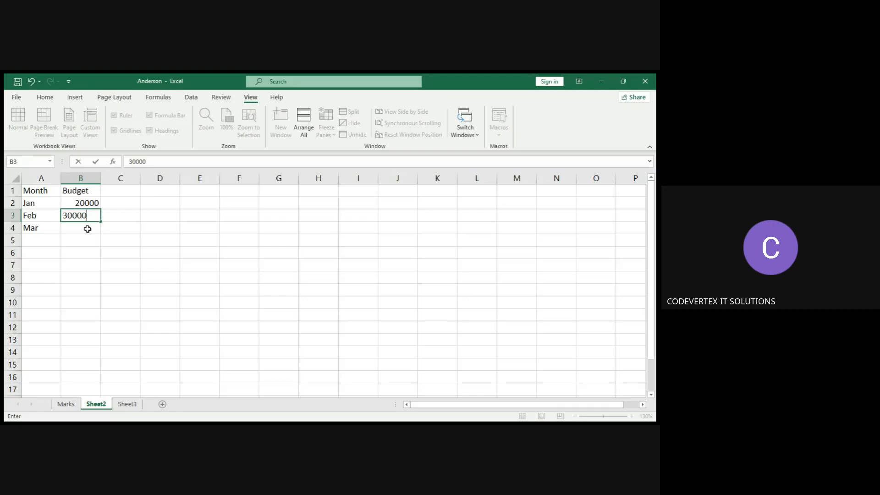
click(87, 228)
text(40000)
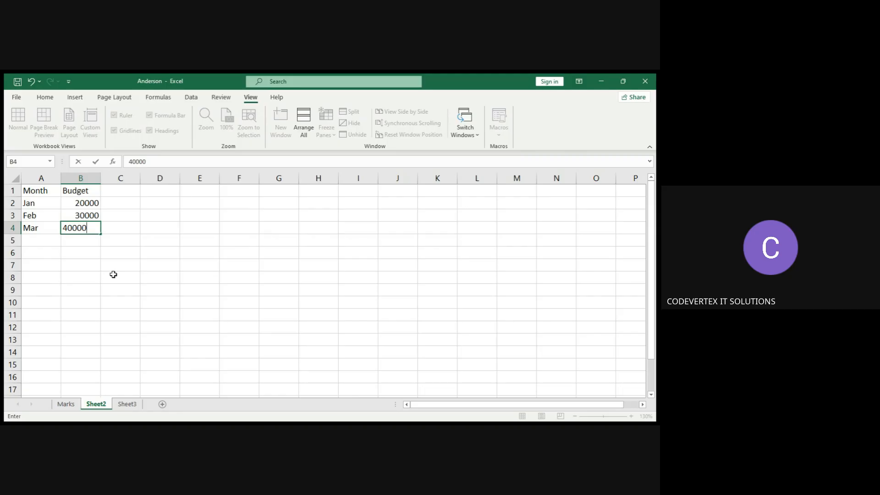
click(146, 274)
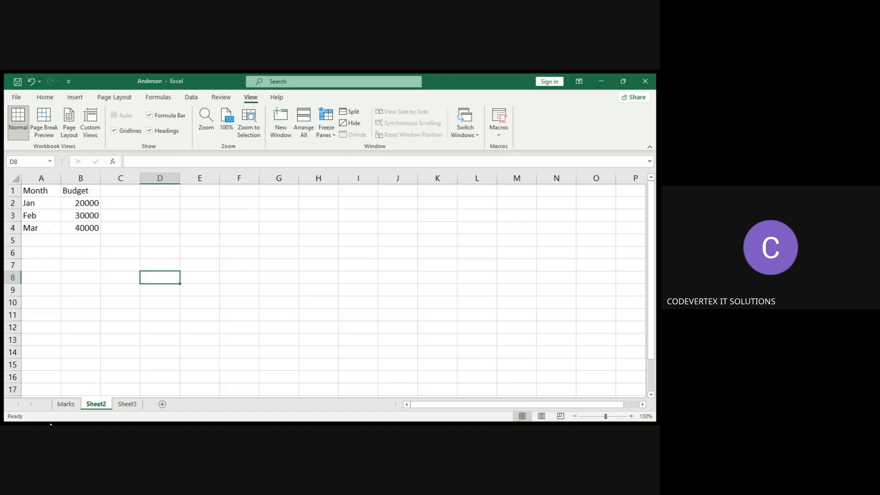
Rename the Sheet2 worksheet tab to Budget.
click(65, 404)
click(91, 404)
key(alt+o)
text(hr)
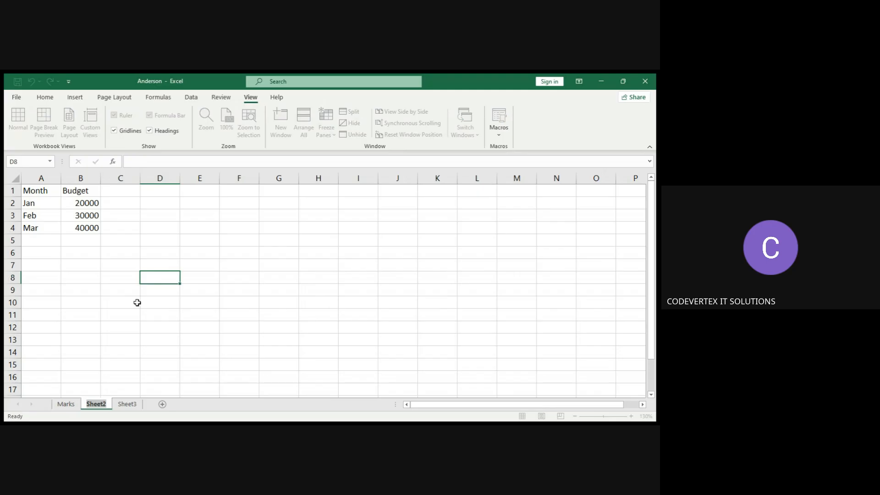
text(Budget)
key(BackSpace)
text(t)
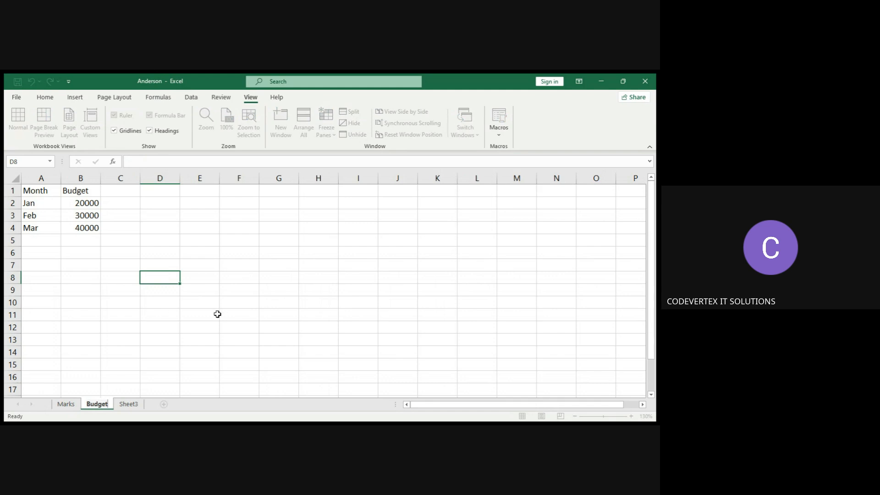
key(Return)
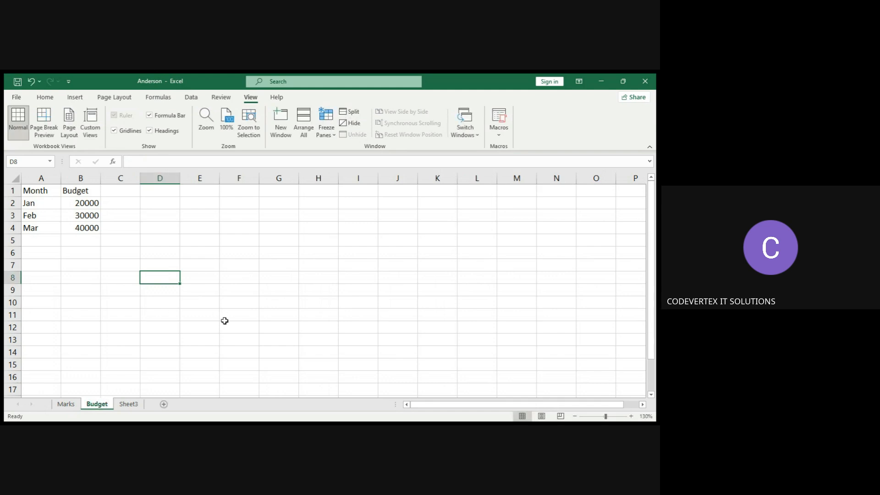
Add a new blank worksheet at the end of the workbook, after Sheet3.
click(127, 193)
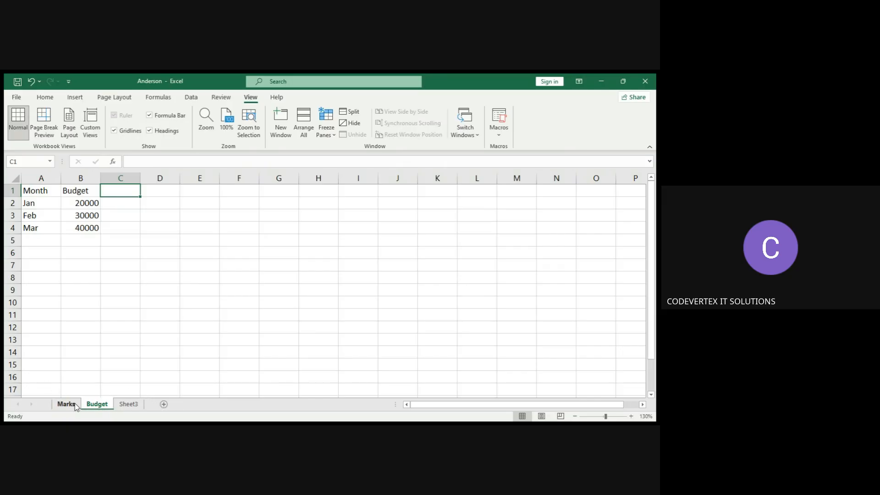
click(131, 407)
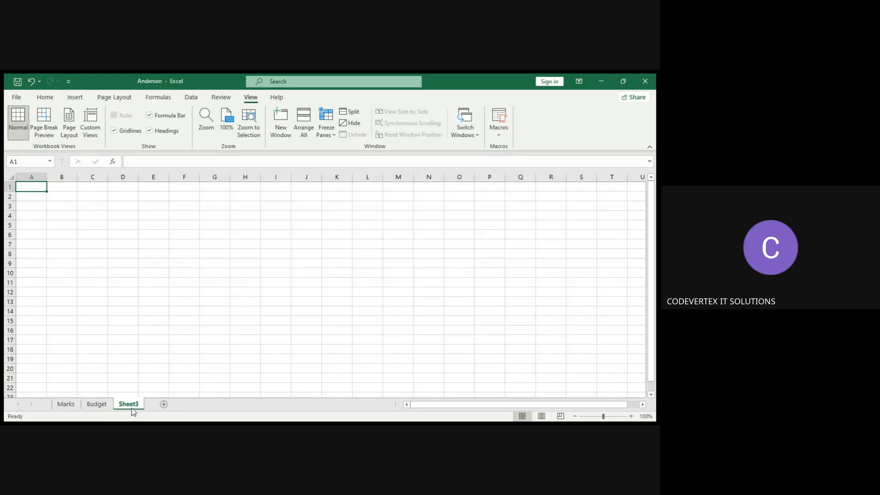
click(164, 404)
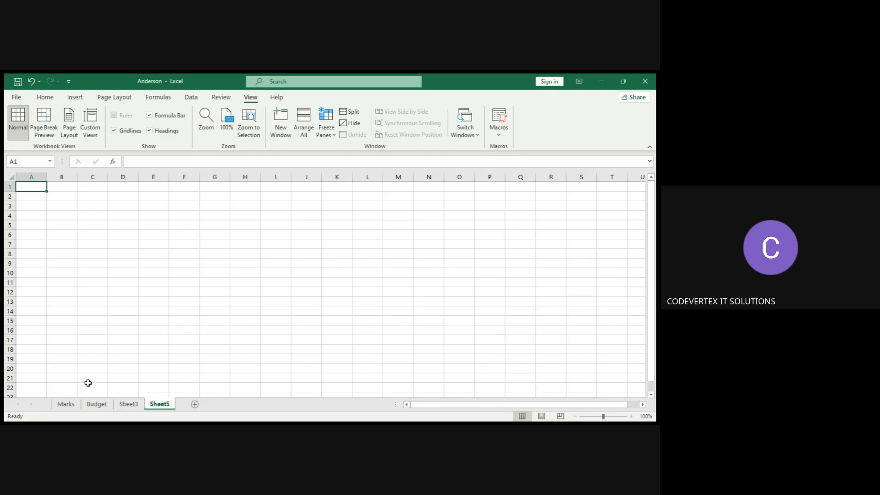
Insert another new blank worksheet in front of Sheet3.
click(98, 405)
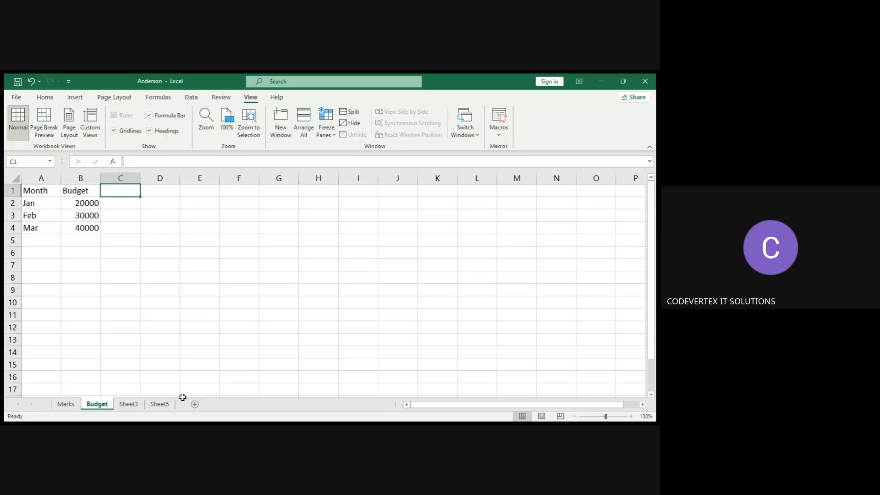
click(135, 405)
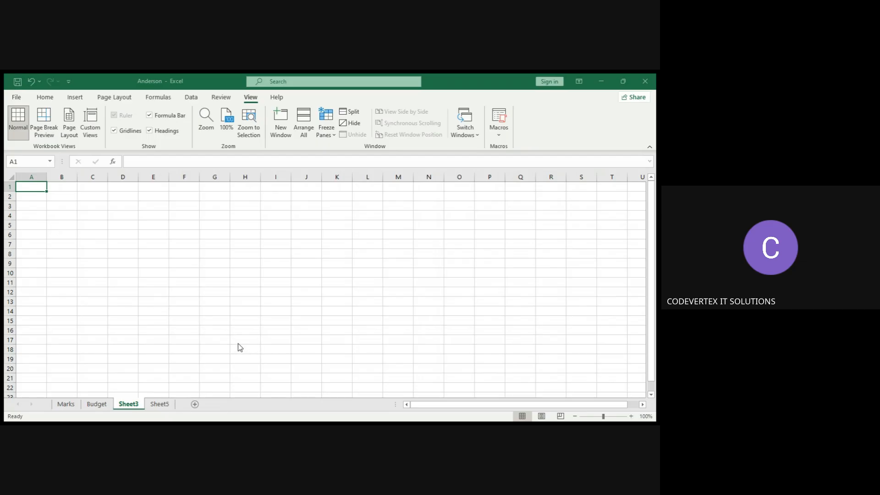
key(shift+F11)
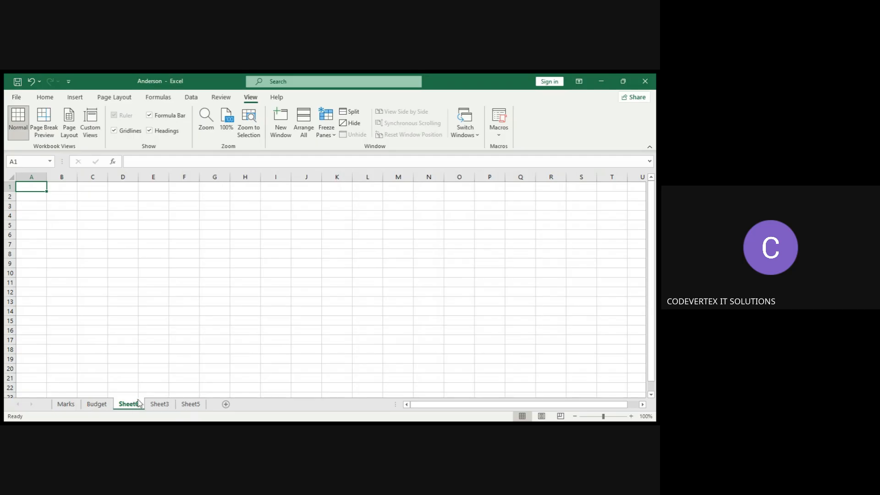
Insert the personal monthly budget template sheets and browse its Start and Personal Monthly Budget sheets.
click(165, 404)
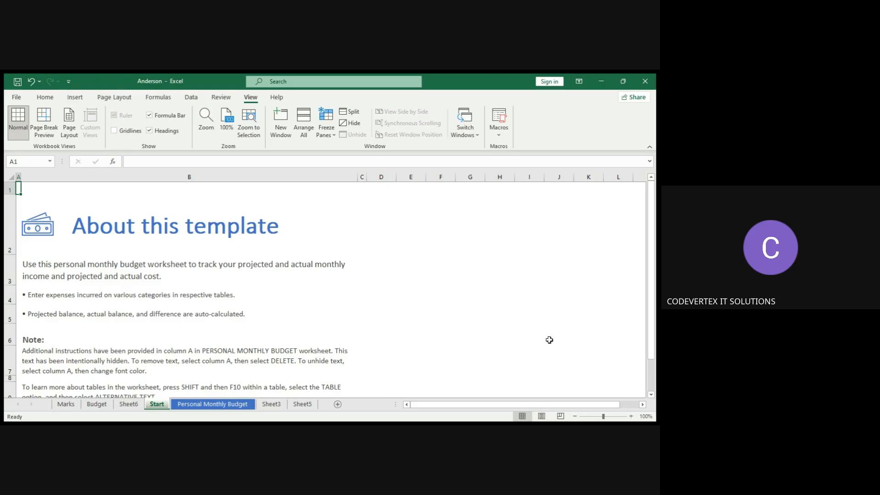
click(652, 381)
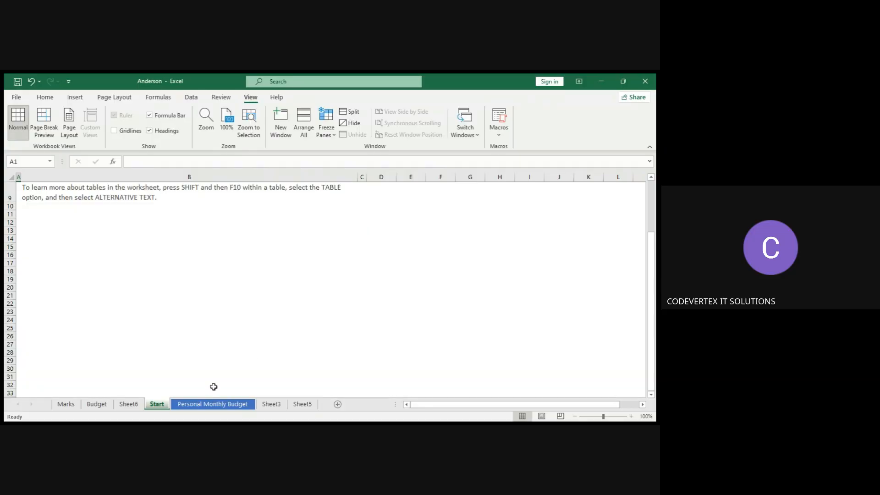
click(211, 407)
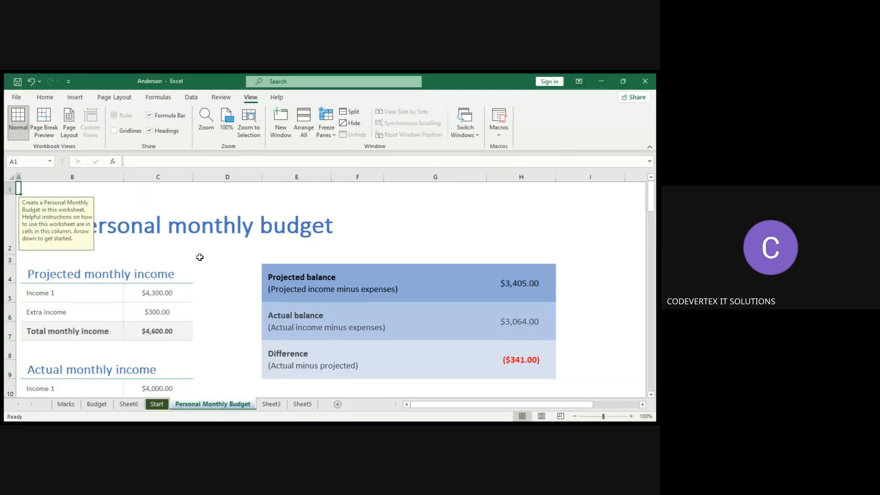
click(202, 222)
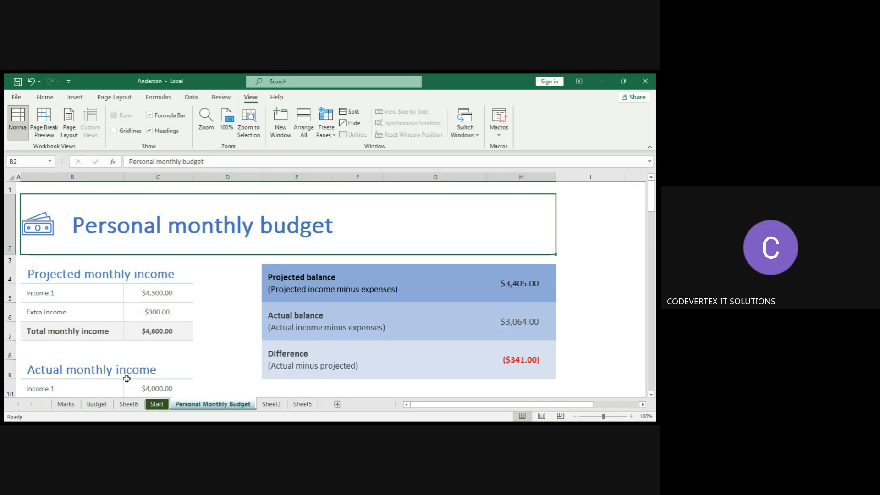
Rename the Sheet6 worksheet tab to New.
double_click(128, 404)
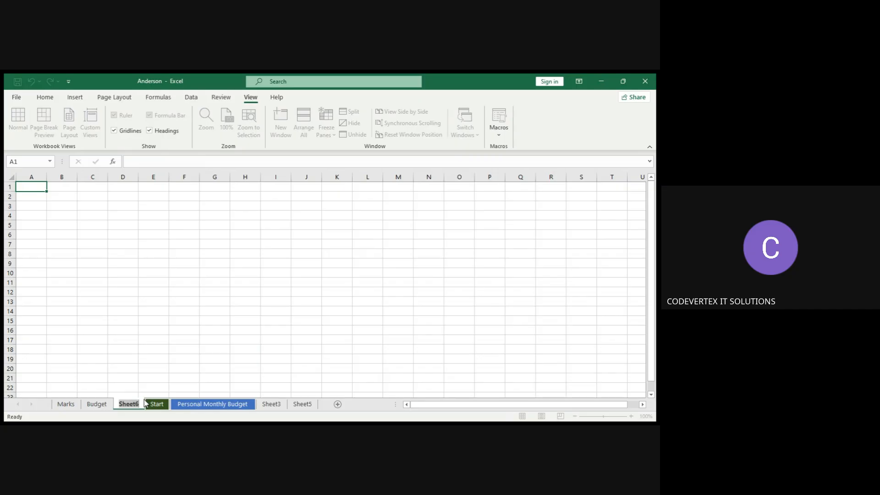
text(New)
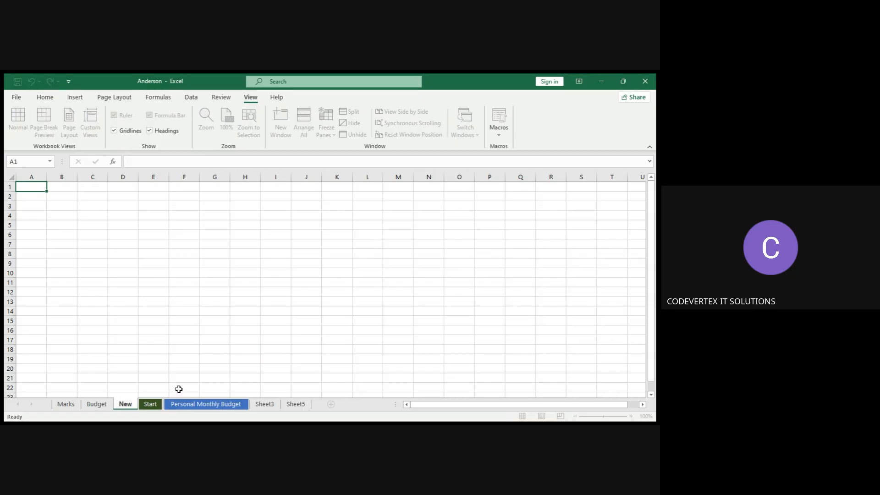
key(Return)
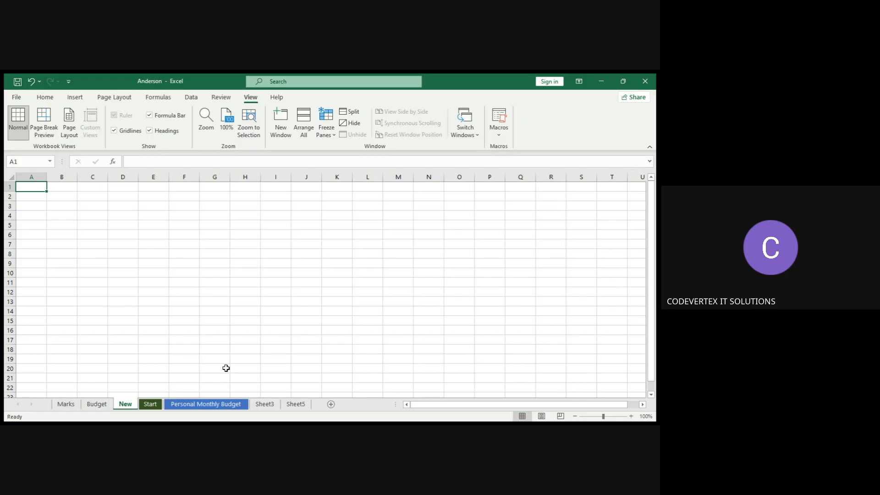
Rename the Marks worksheet tab to Student_Marks_2025.
click(70, 405)
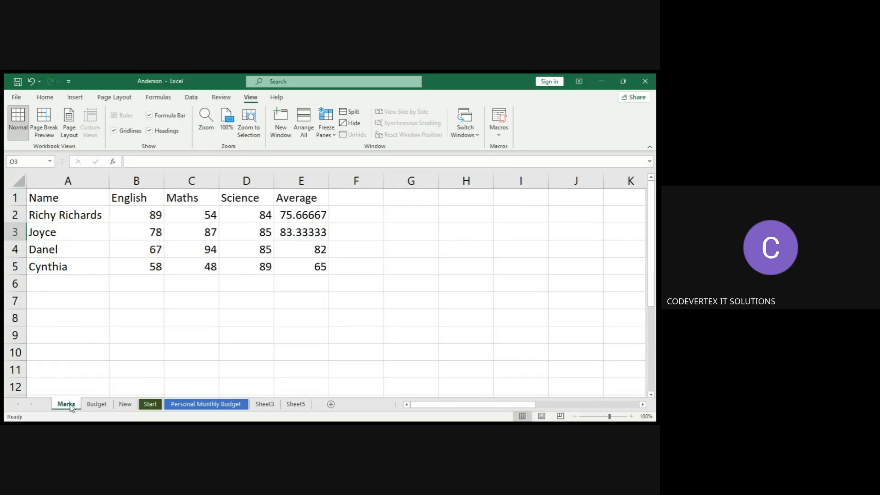
double_click(70, 405)
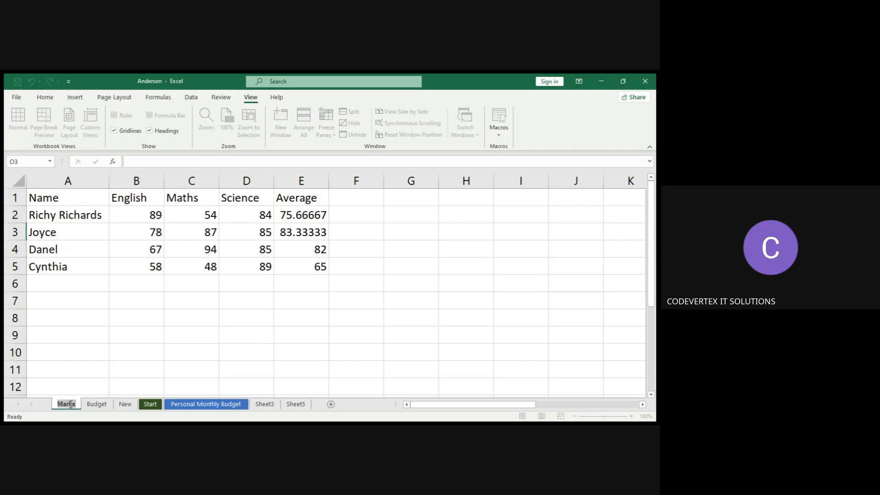
text(Student)
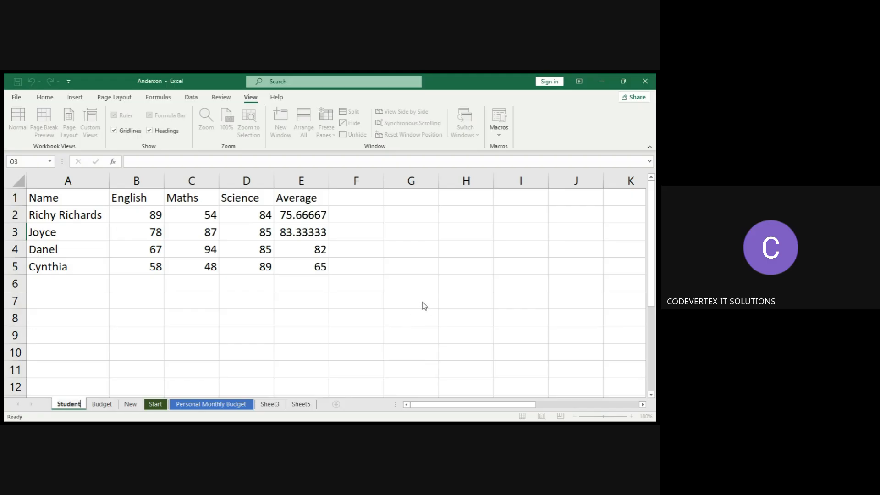
text(_)
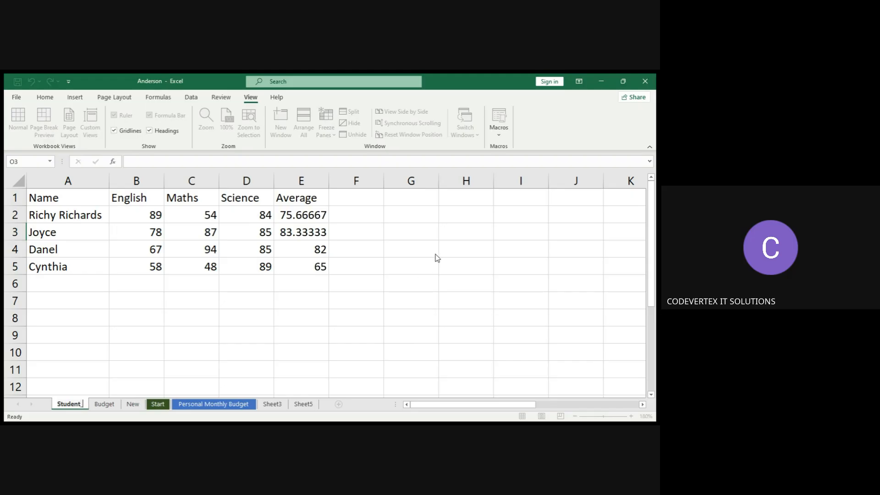
text(Marks_)
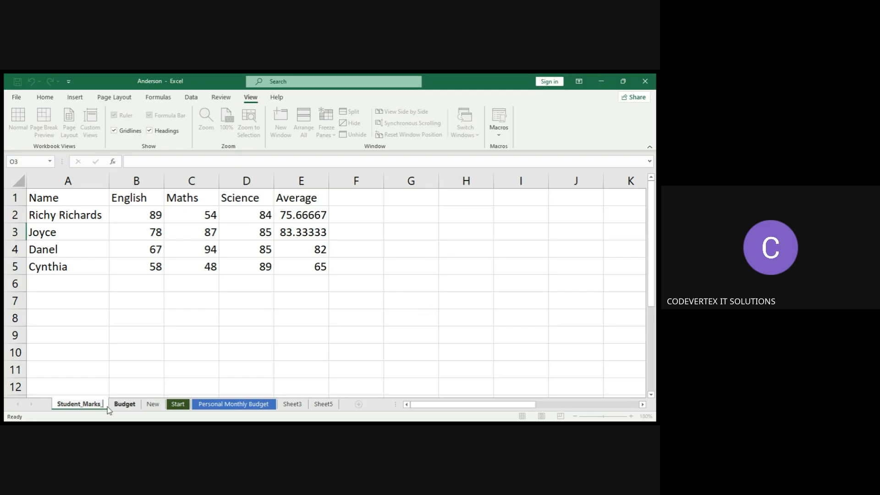
text(2025)
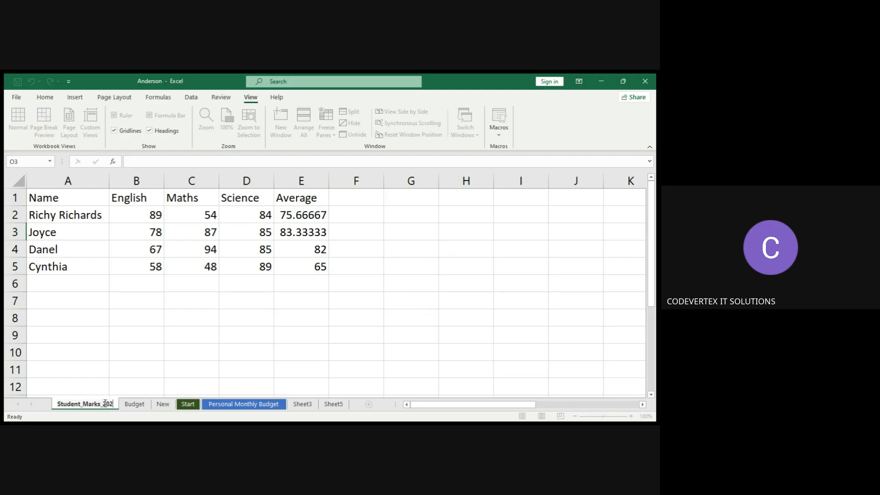
key(Return)
click(158, 374)
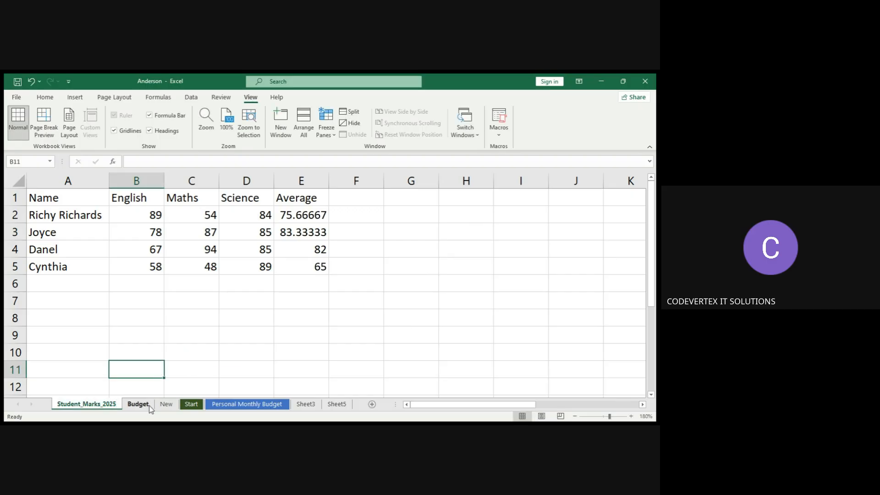
Rename the Budget worksheet tab to Budget_Q1.
click(206, 381)
click(139, 404)
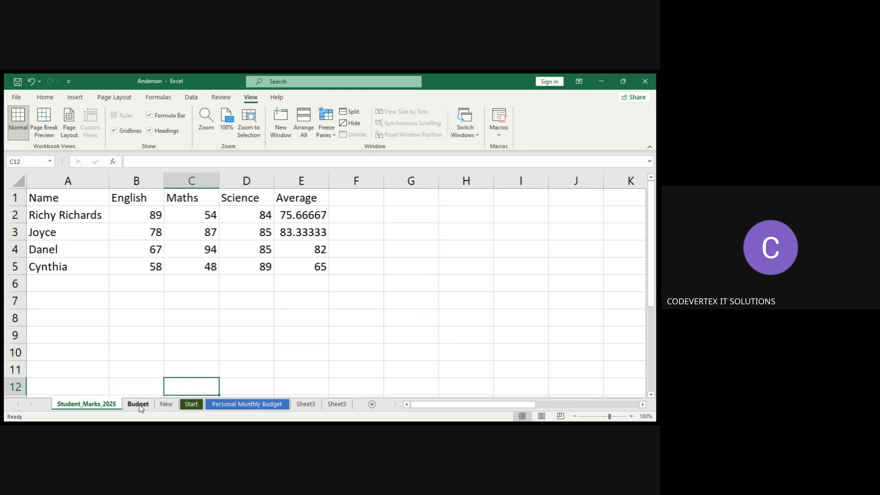
click(167, 406)
click(137, 404)
click(107, 406)
click(141, 406)
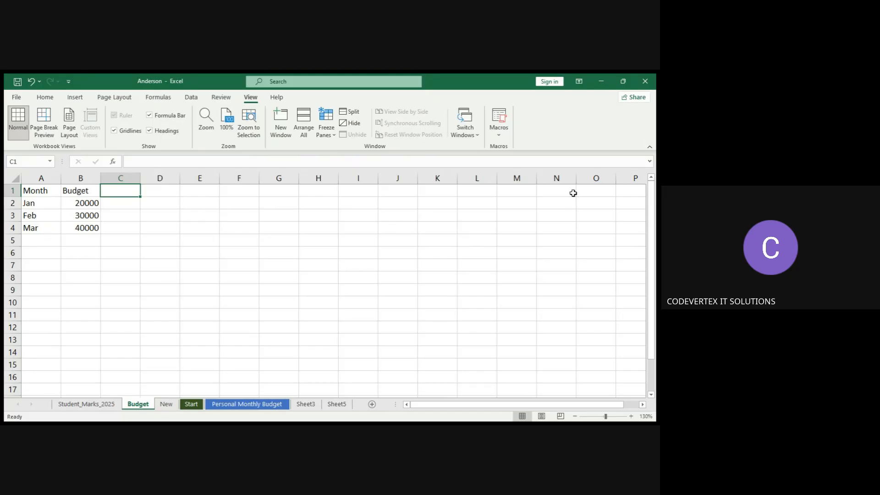
double_click(143, 406)
key(Return)
double_click(143, 405)
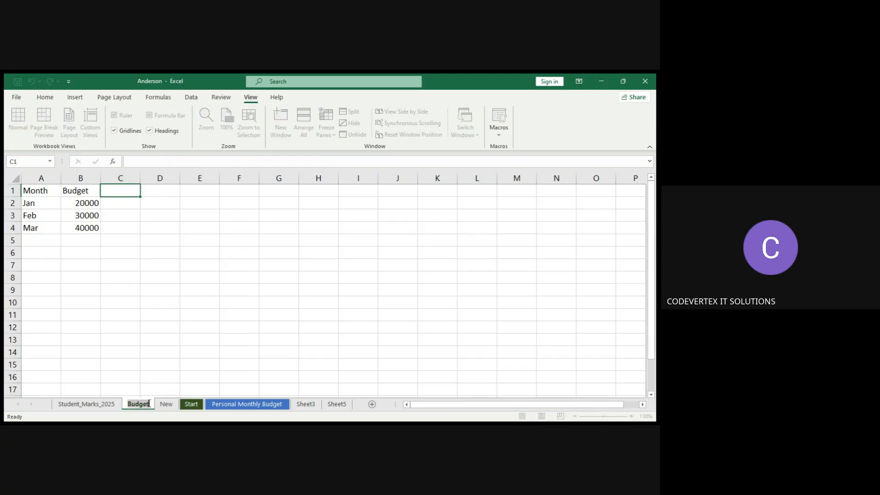
click(149, 404)
key(Return)
text(_)
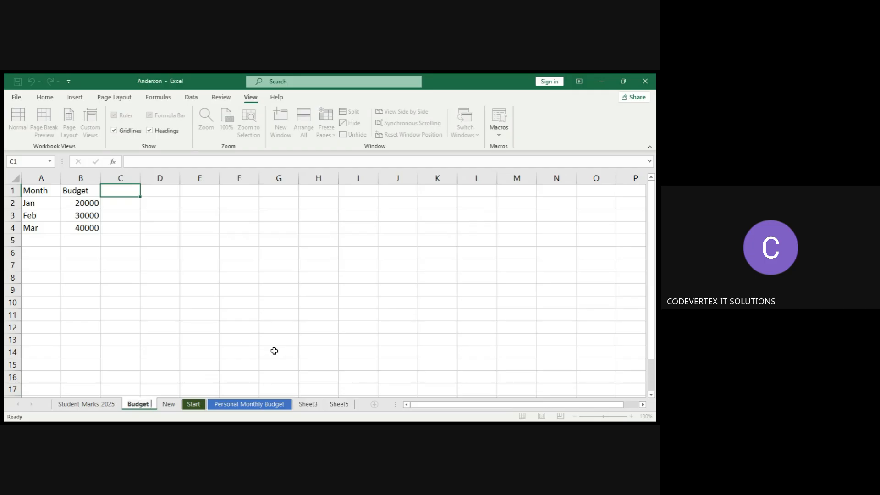
text(Q)
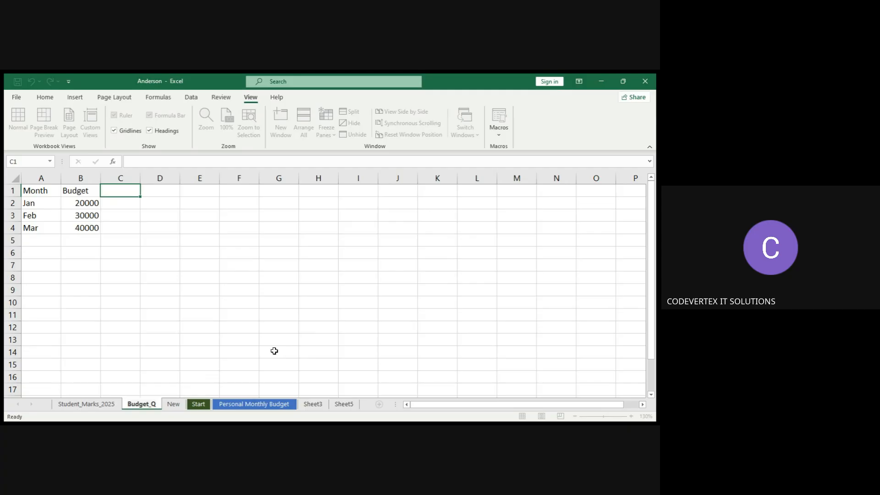
text(1)
click(255, 353)
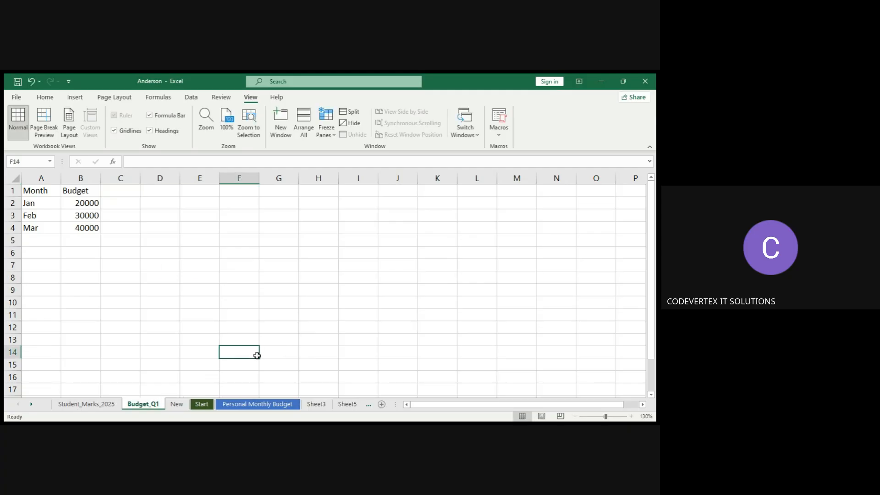
Create a copy of the Budget_Q1 worksheet placed at the end of the workbook.
click(306, 367)
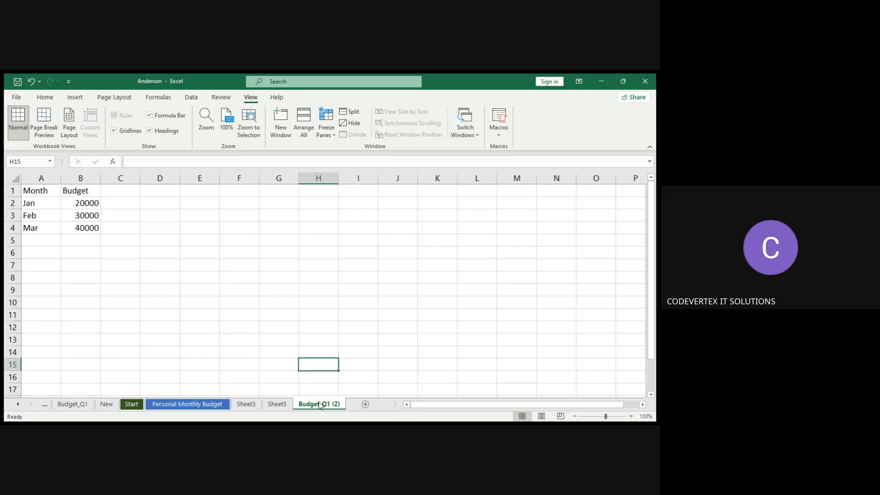
click(89, 406)
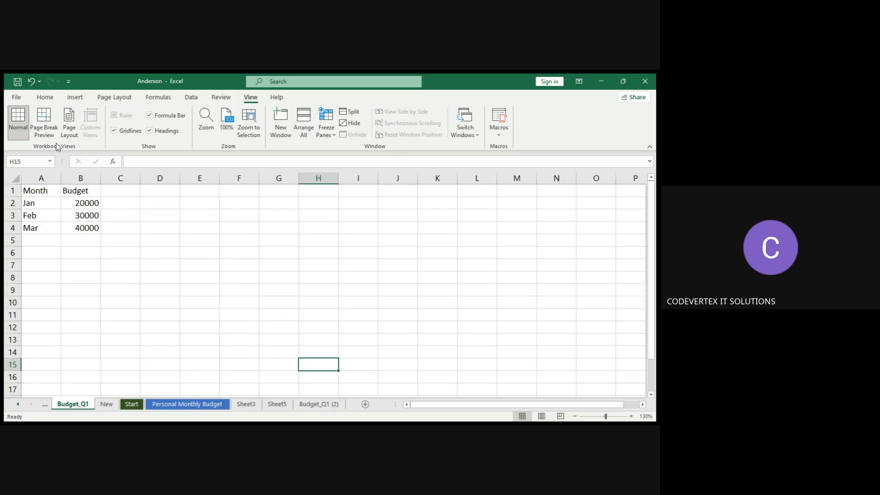
Undo the three budget value entries on Budget_Q1 and redo all three.
click(32, 81)
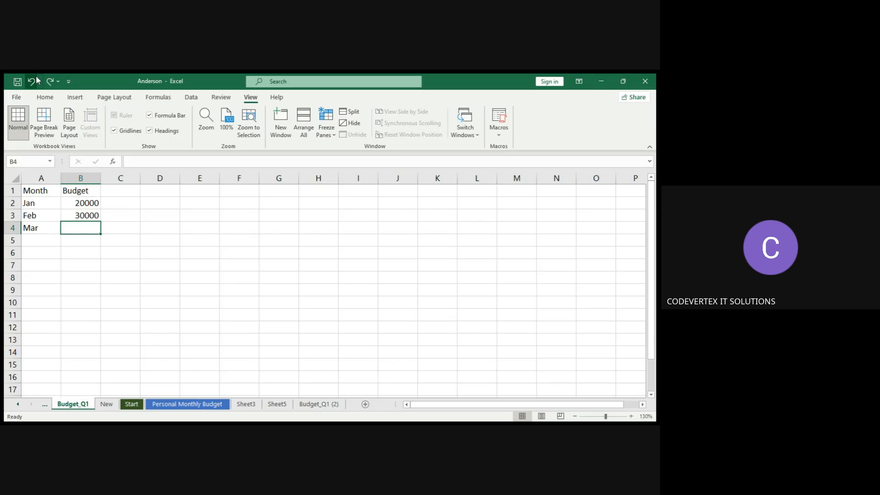
click(32, 81)
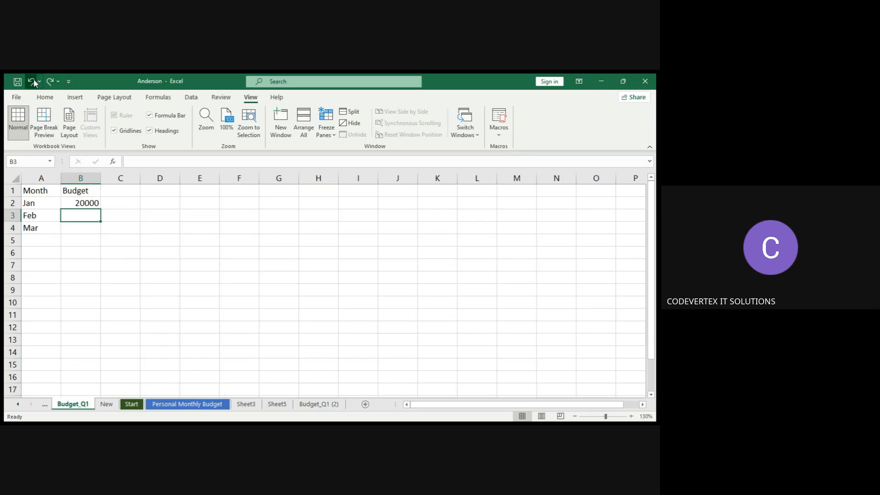
click(32, 82)
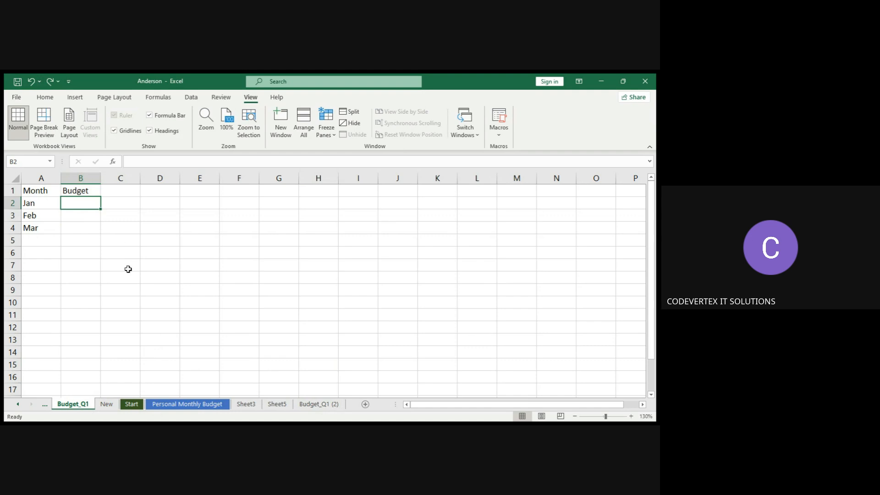
click(52, 82)
click(51, 81)
click(51, 81)
click(109, 212)
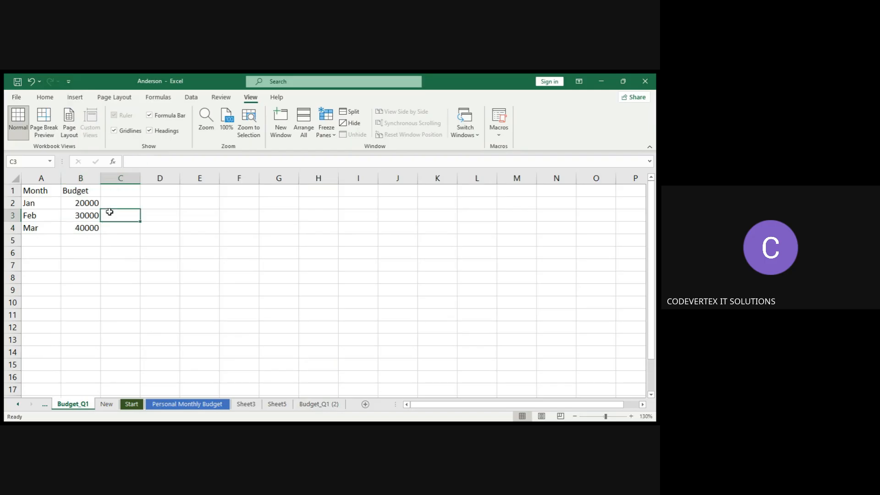